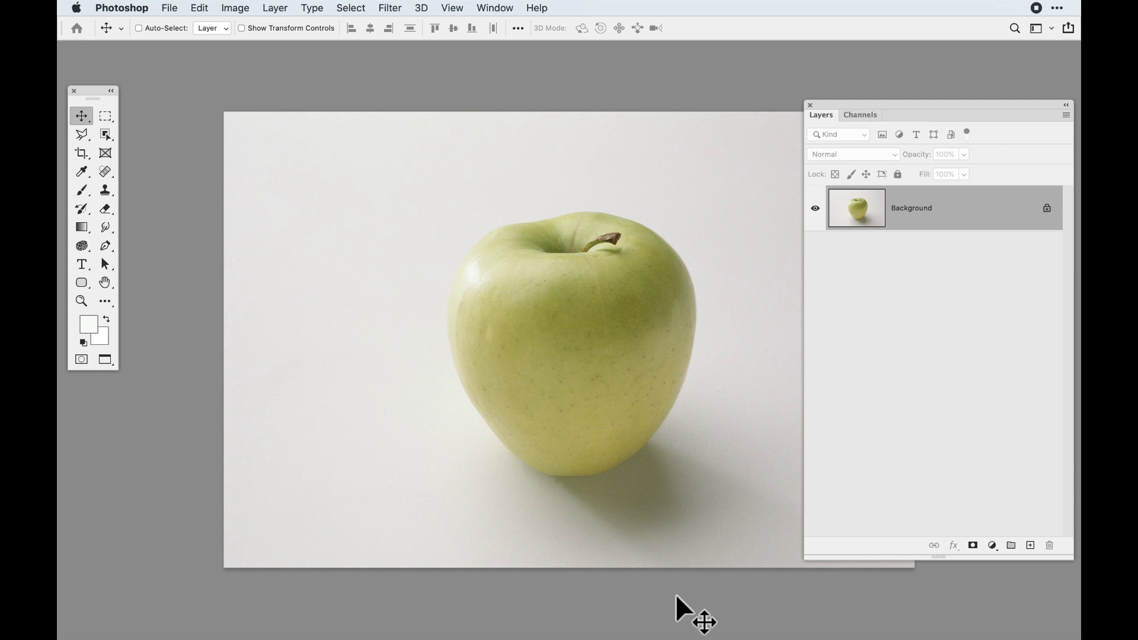
- Try a direct Brightness/Contrast adjustment on the Background layer with brightness 6 and contrast 61
left_click(232, 6)
mouse_move(250, 48)
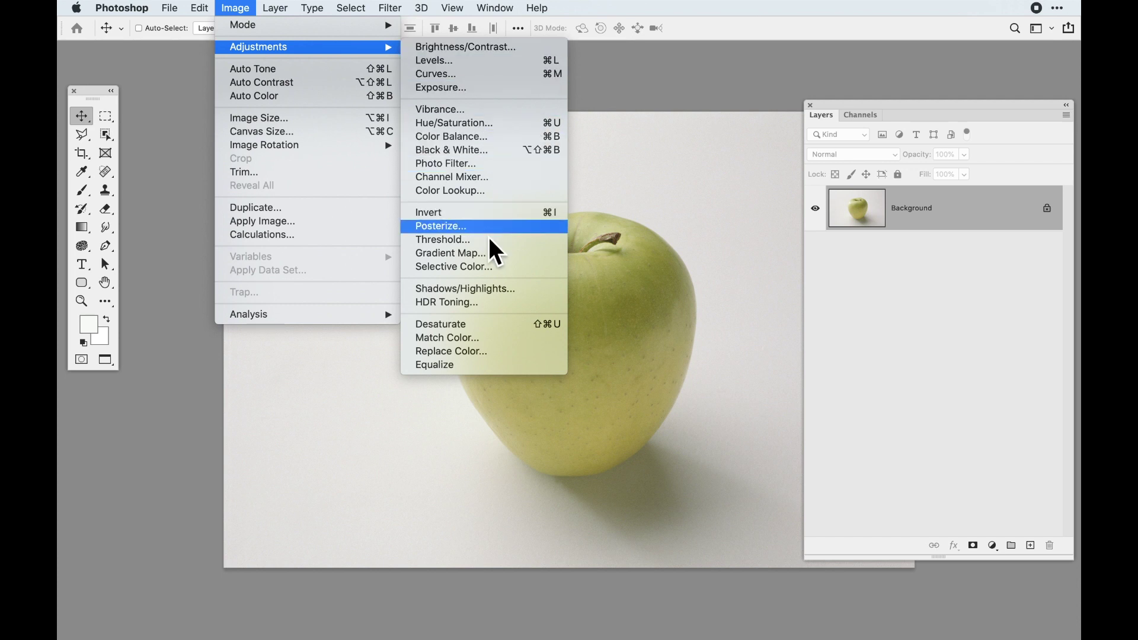
left_click(478, 53)
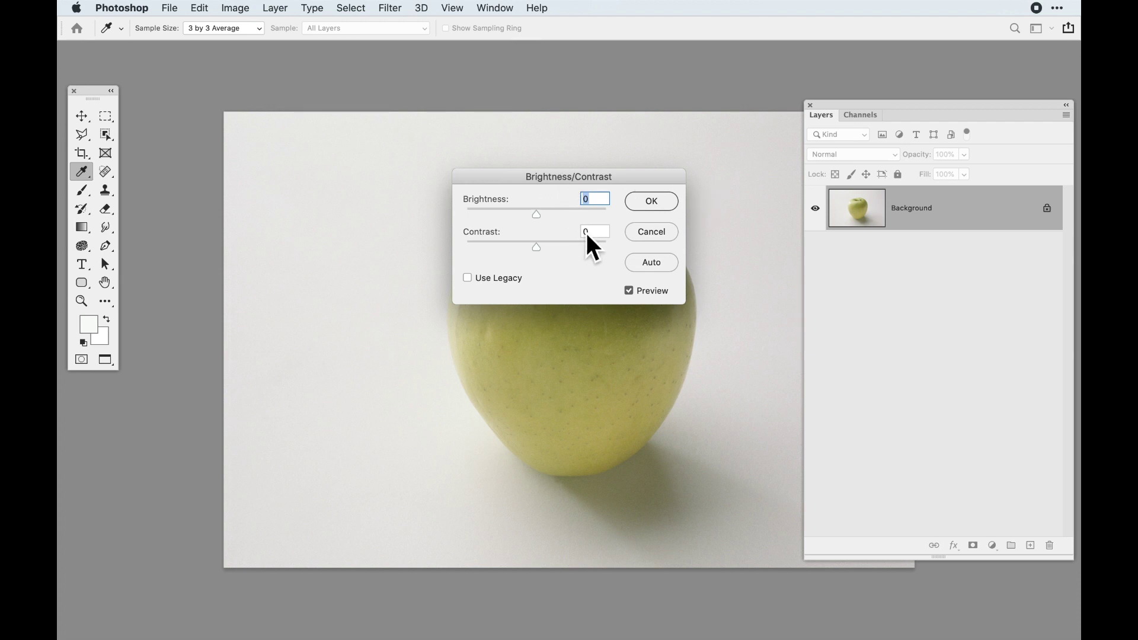
left_click_drag(538, 217, 569, 243)
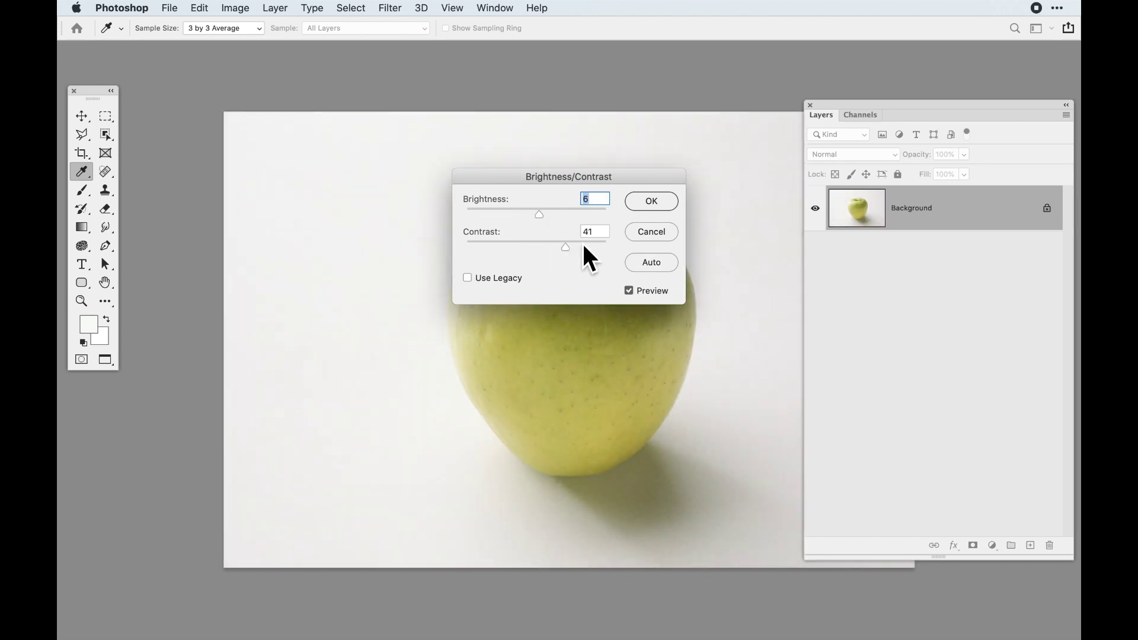
left_click(584, 243)
left_click_drag(571, 178, 342, 208)
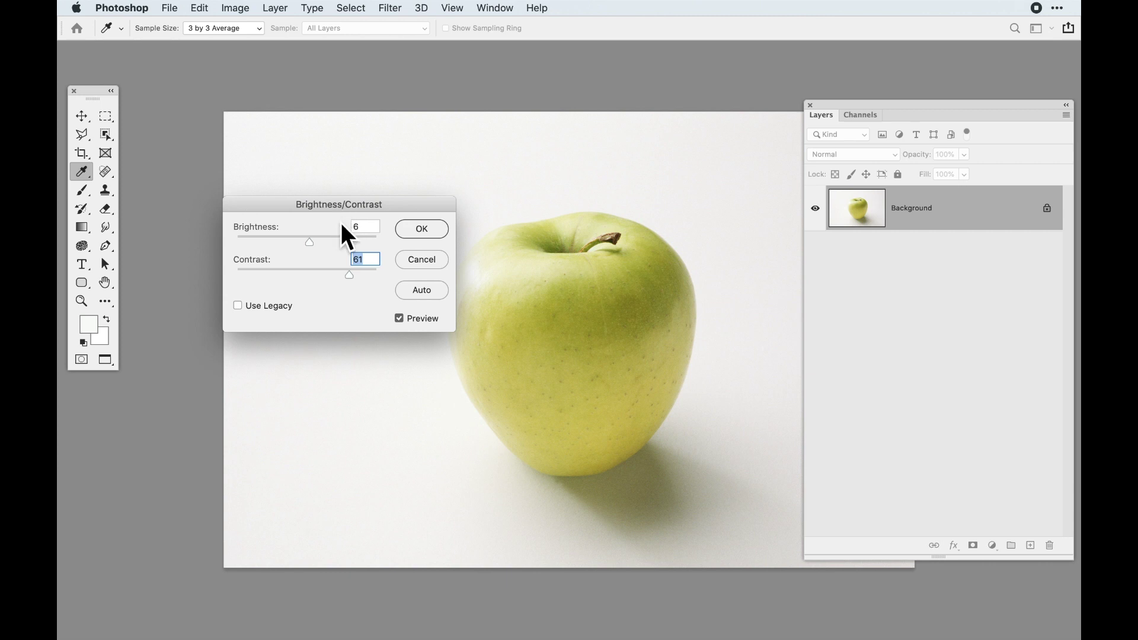
- Try lower settings of brightness -14 and contrast 17, discard the Brightness/Contrast adjustment and return to the Move tool
left_click_drag(346, 275, 315, 275)
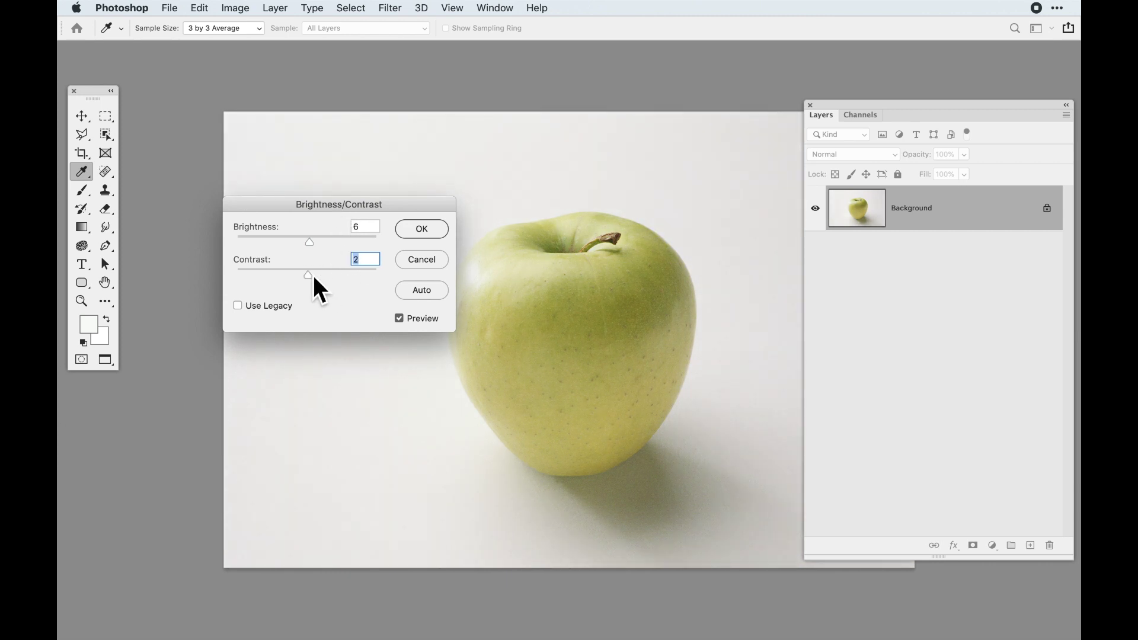
key("Down")
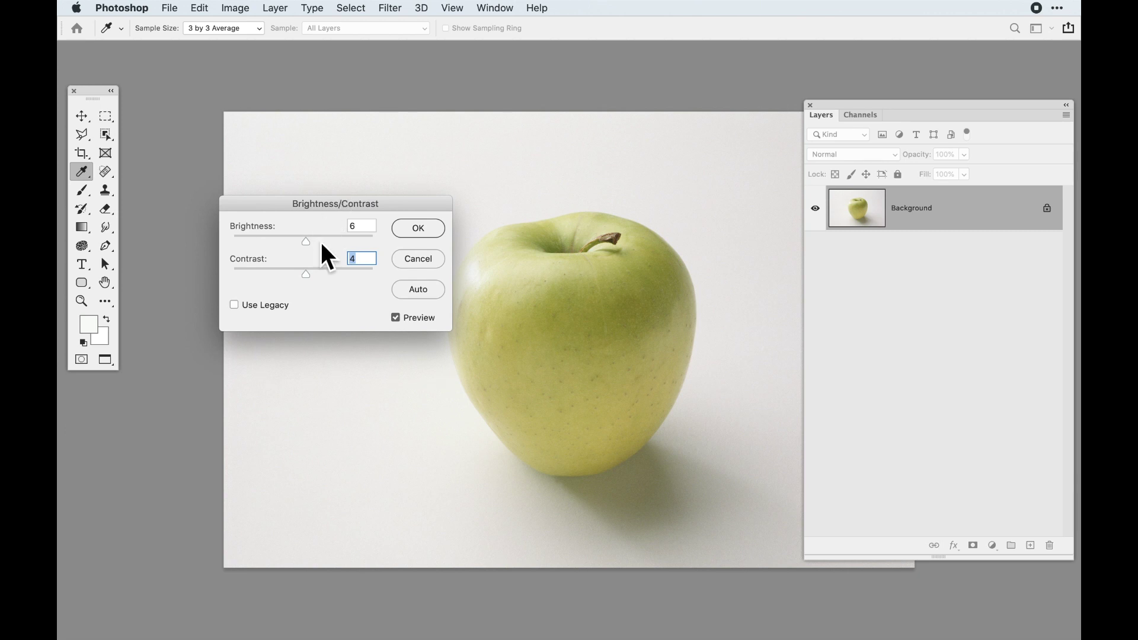
mouse_move(312, 246)
left_mouse_down()
mouse_move(287, 249)
mouse_move(317, 250)
mouse_move(312, 240)
left_mouse_up()
key("shift+Tab")
mouse_move(310, 246)
left_mouse_down()
mouse_move(296, 243)
mouse_move(311, 245)
left_mouse_up()
mouse_move(311, 242)
left_mouse_down()
mouse_move(300, 243)
mouse_move(317, 245)
left_mouse_up()
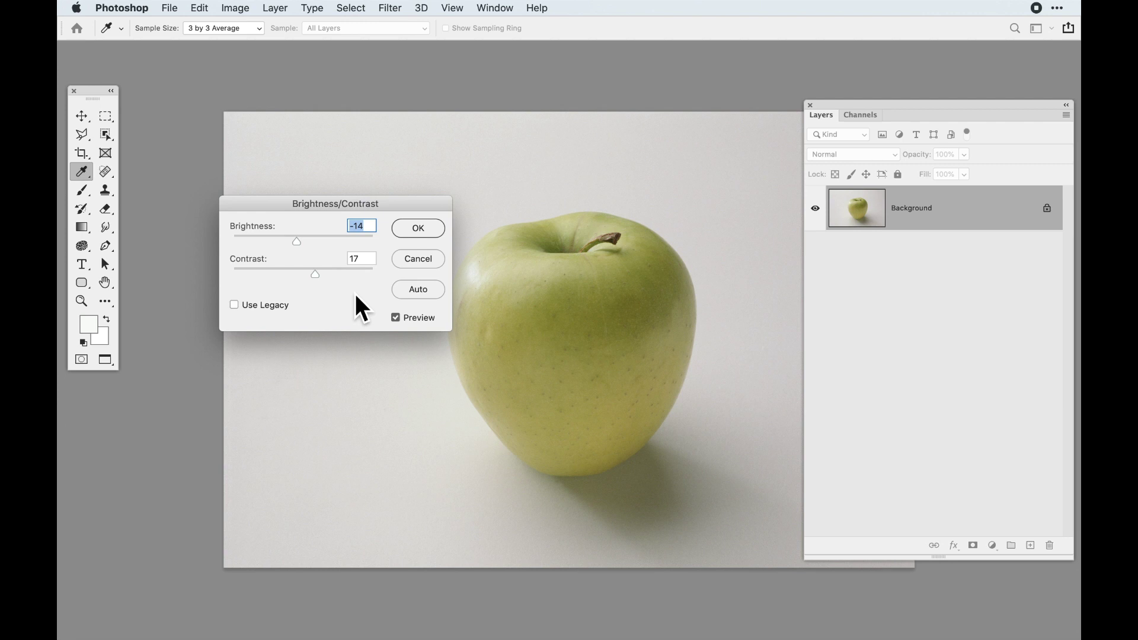
left_click(418, 260)
key("v")
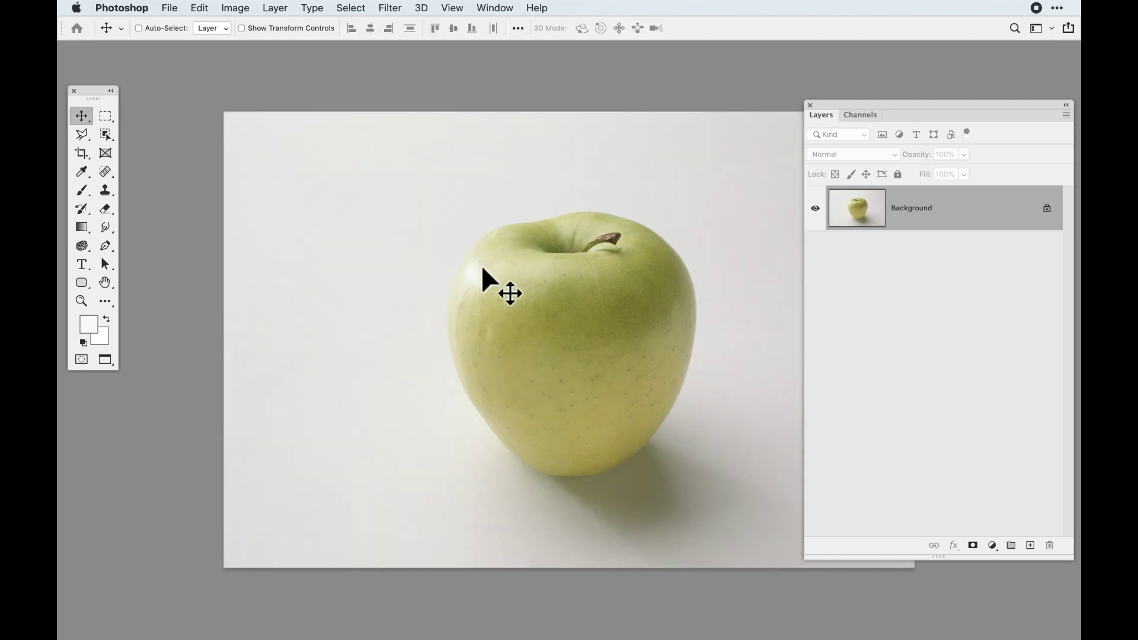
left_click(237, 7)
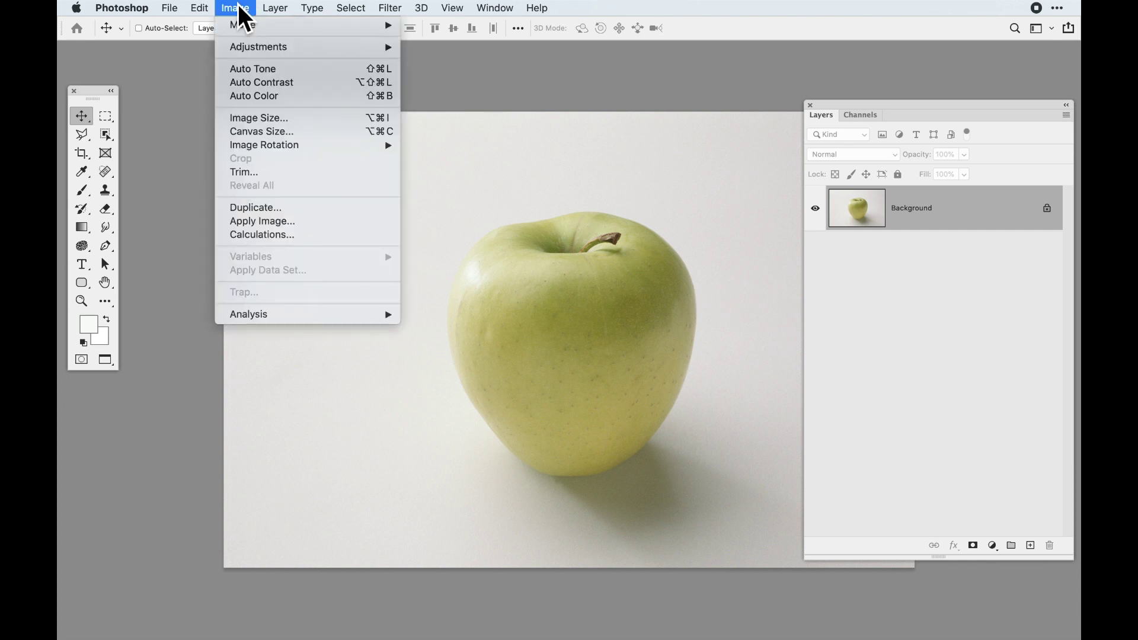
mouse_move(243, 49)
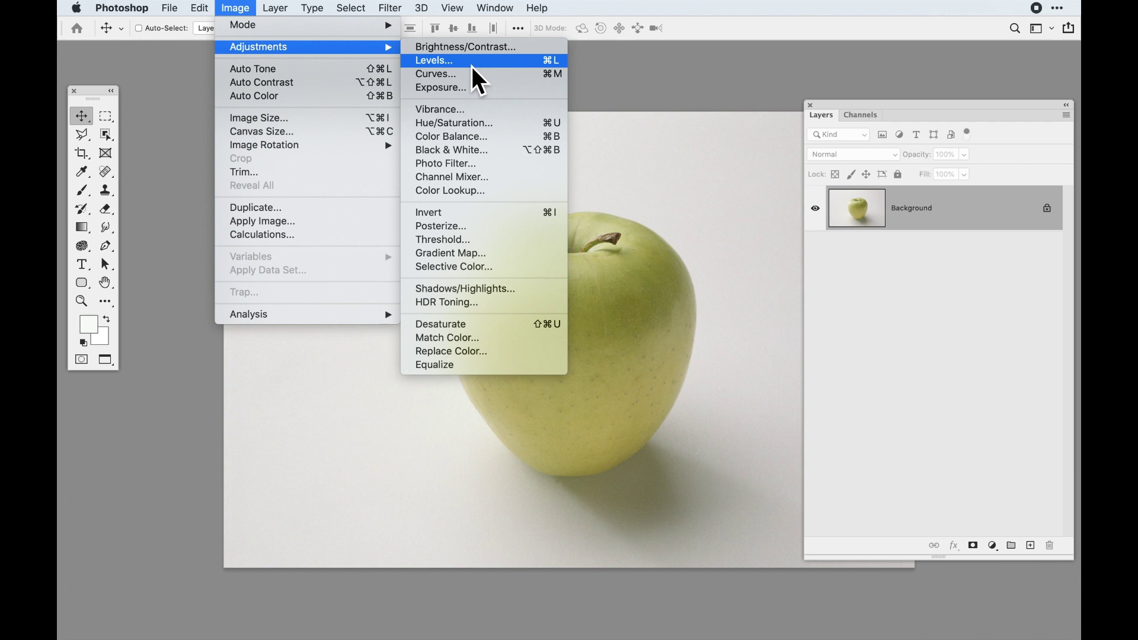
left_click(235, 11)
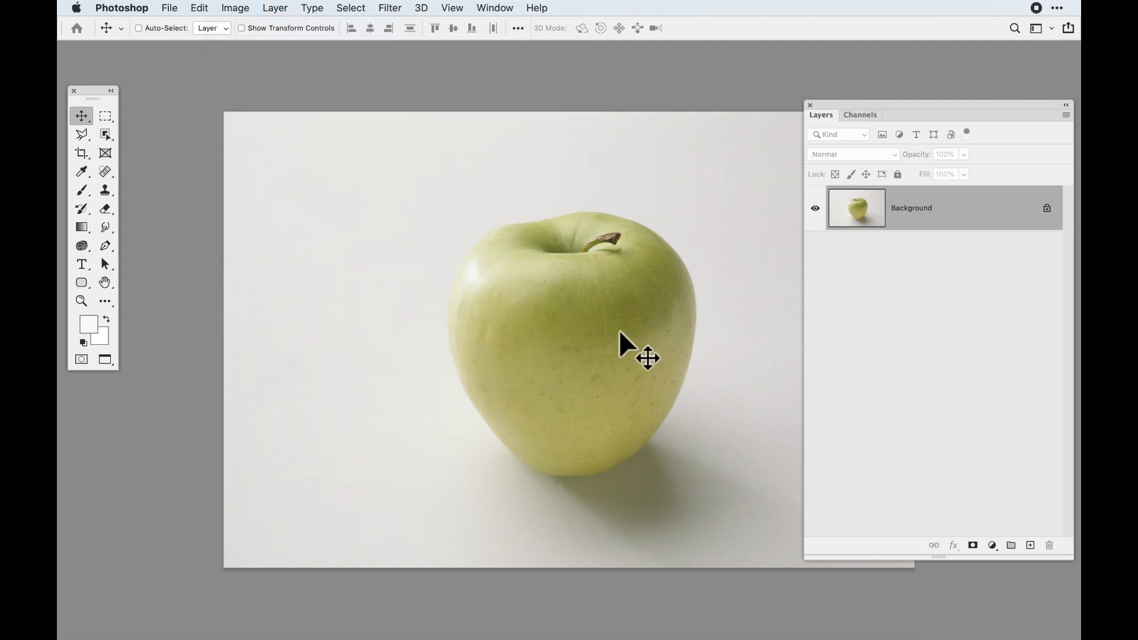
left_click(287, 6)
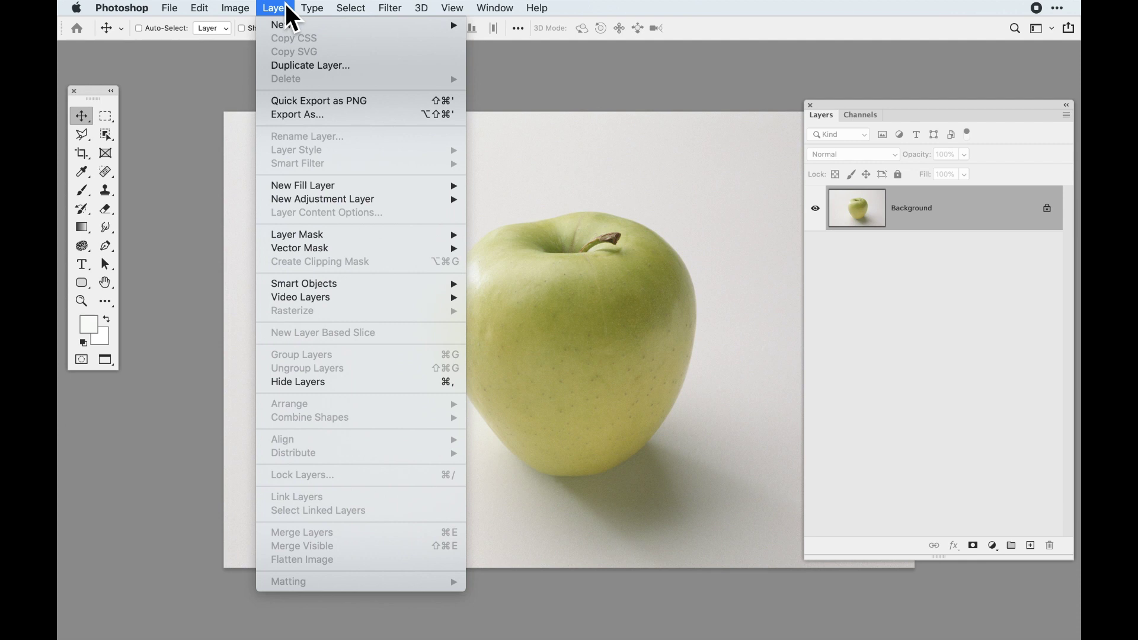
mouse_move(291, 201)
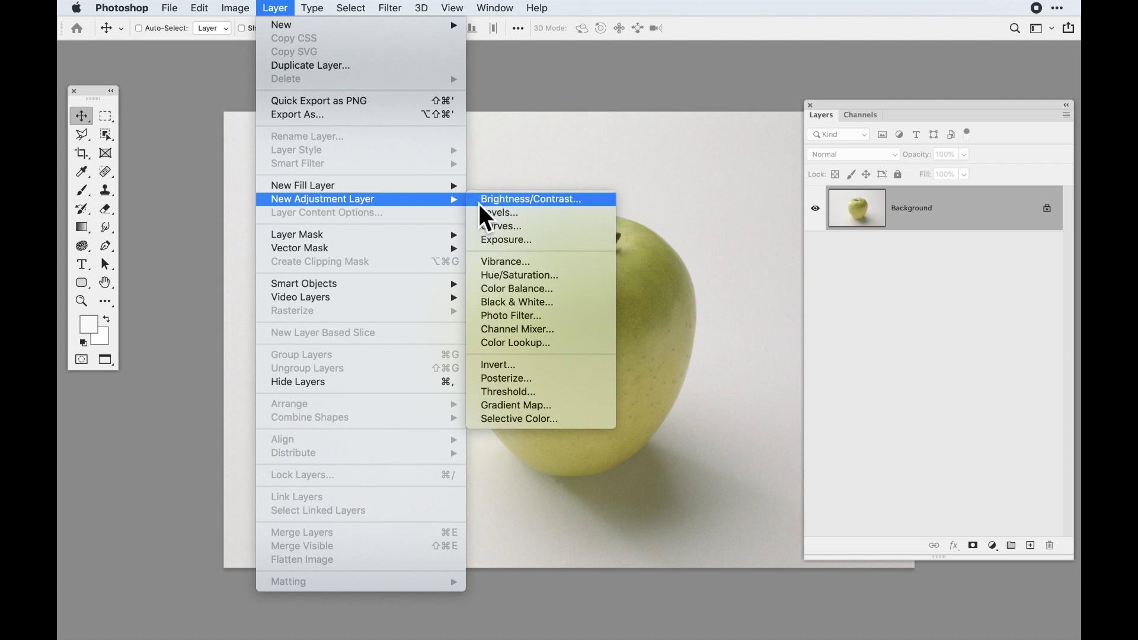
left_click(275, 8)
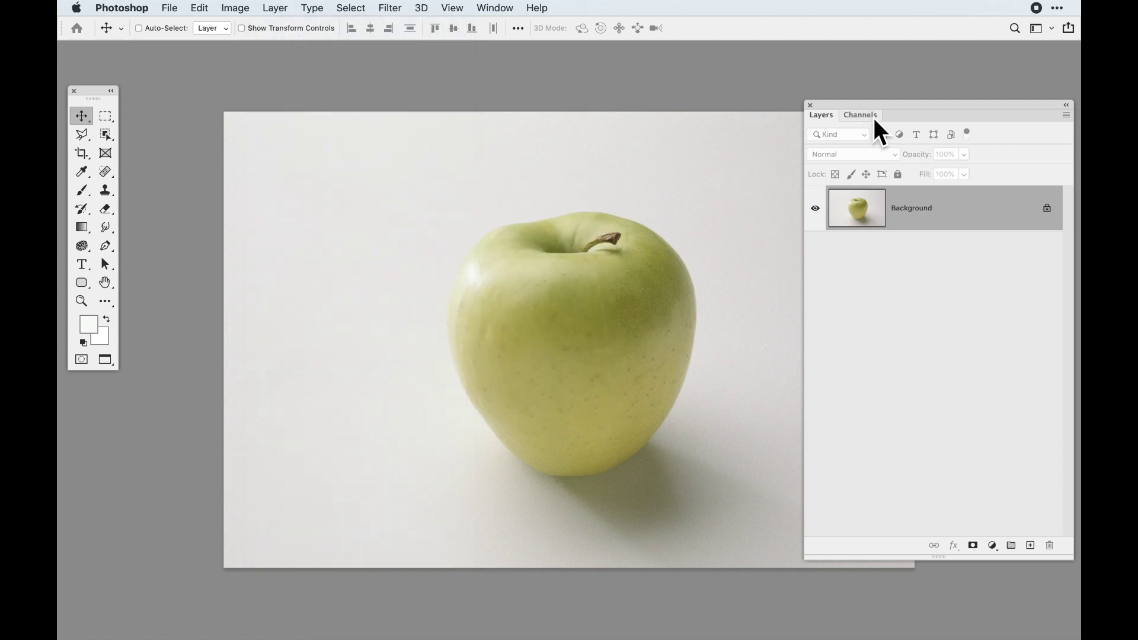
- Make the layer list more compact and add a Levels adjustment layer above the Background layer
left_click_drag(870, 105, 851, 66)
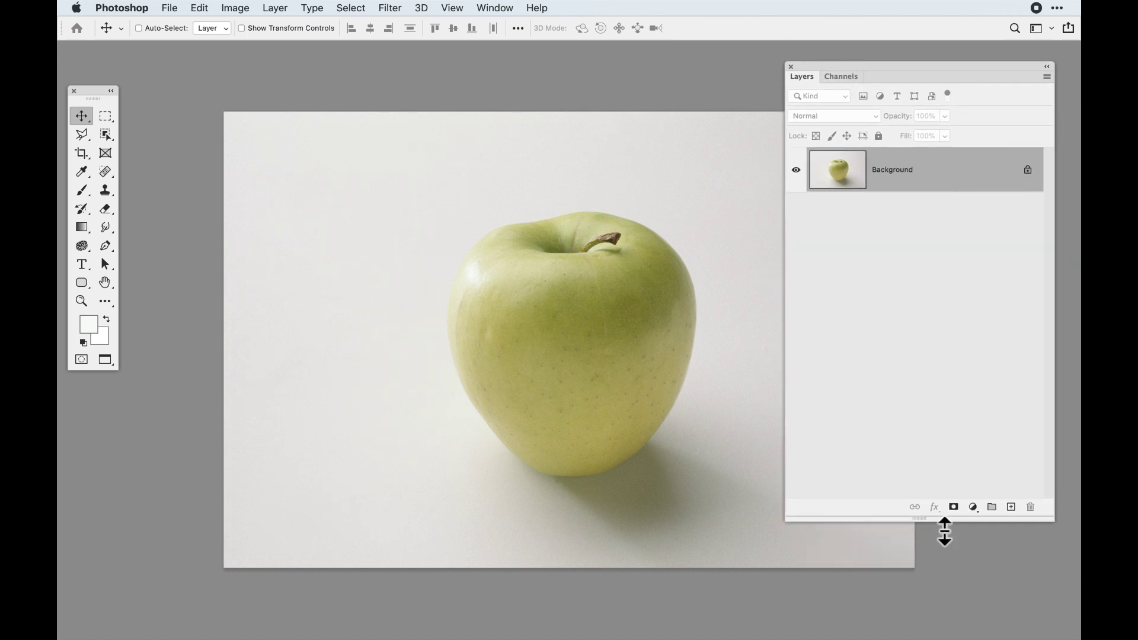
left_click_drag(928, 529, 914, 351)
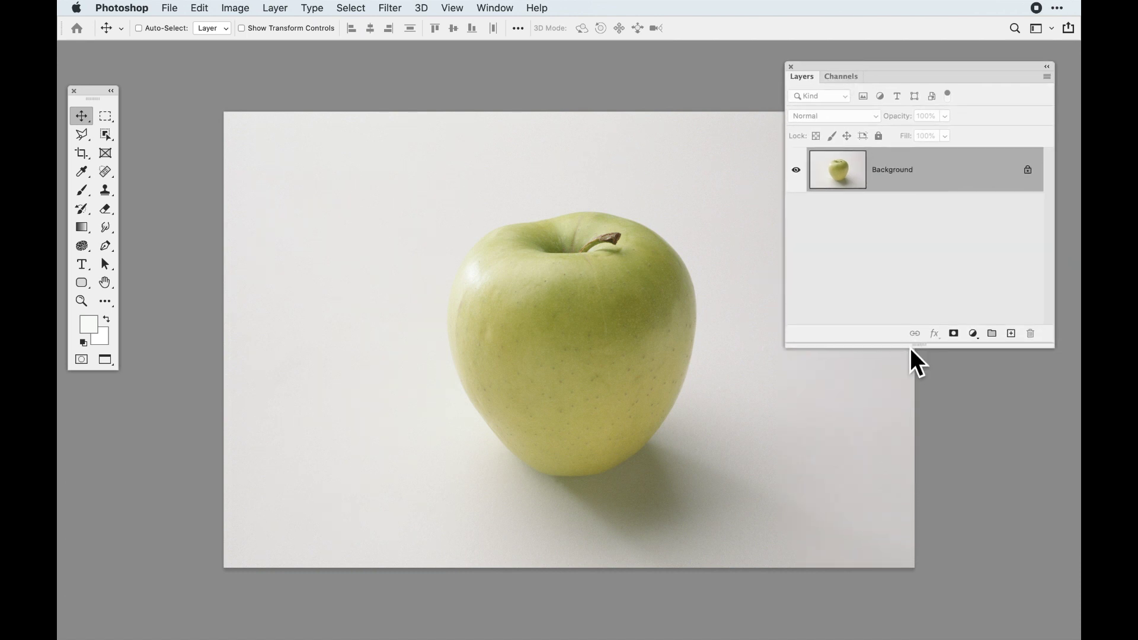
left_click(978, 337)
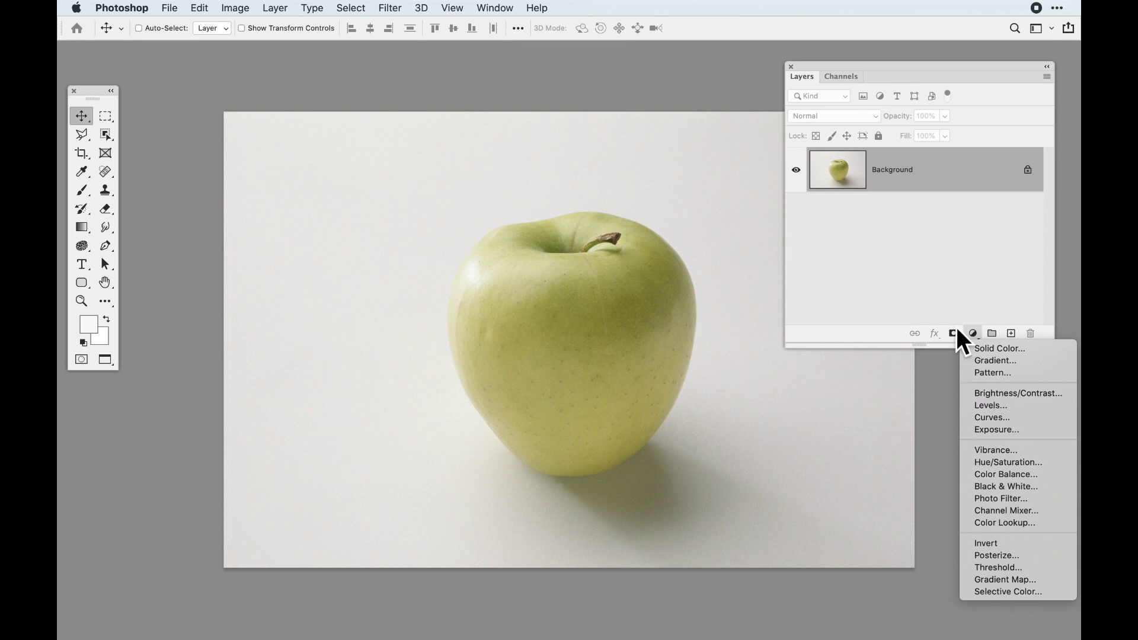
left_click(980, 336)
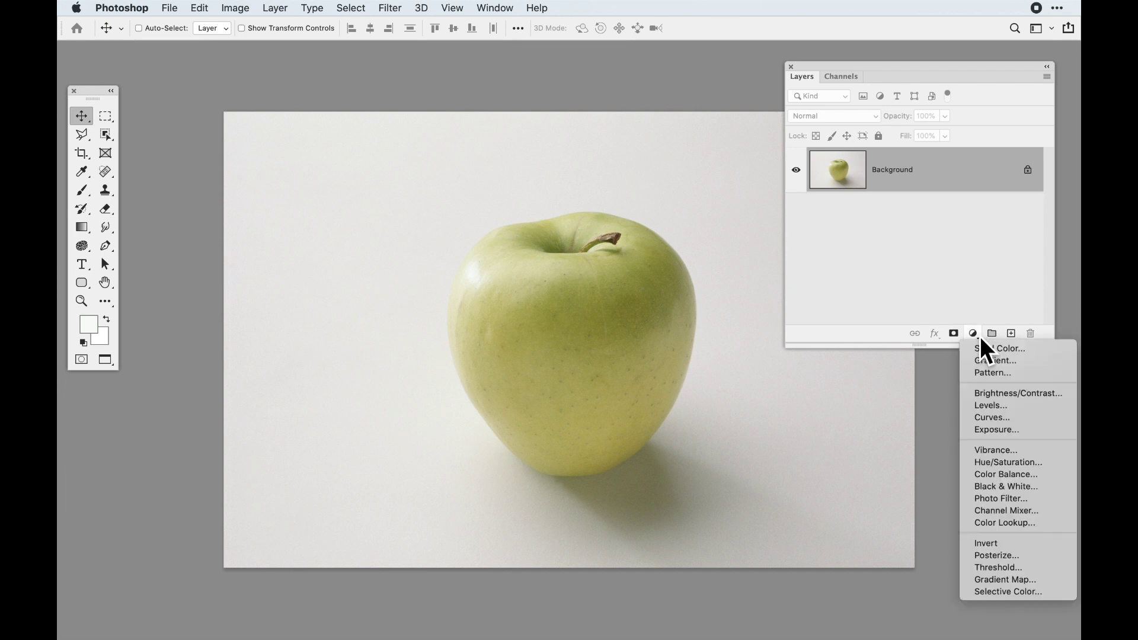
left_click(997, 404)
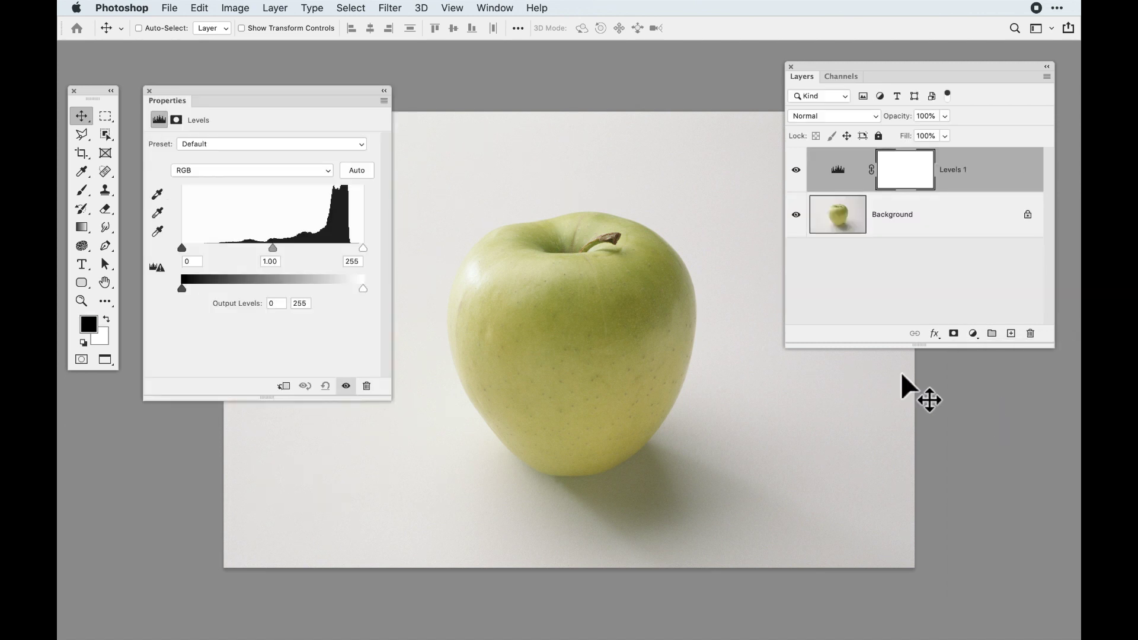
left_click(283, 7)
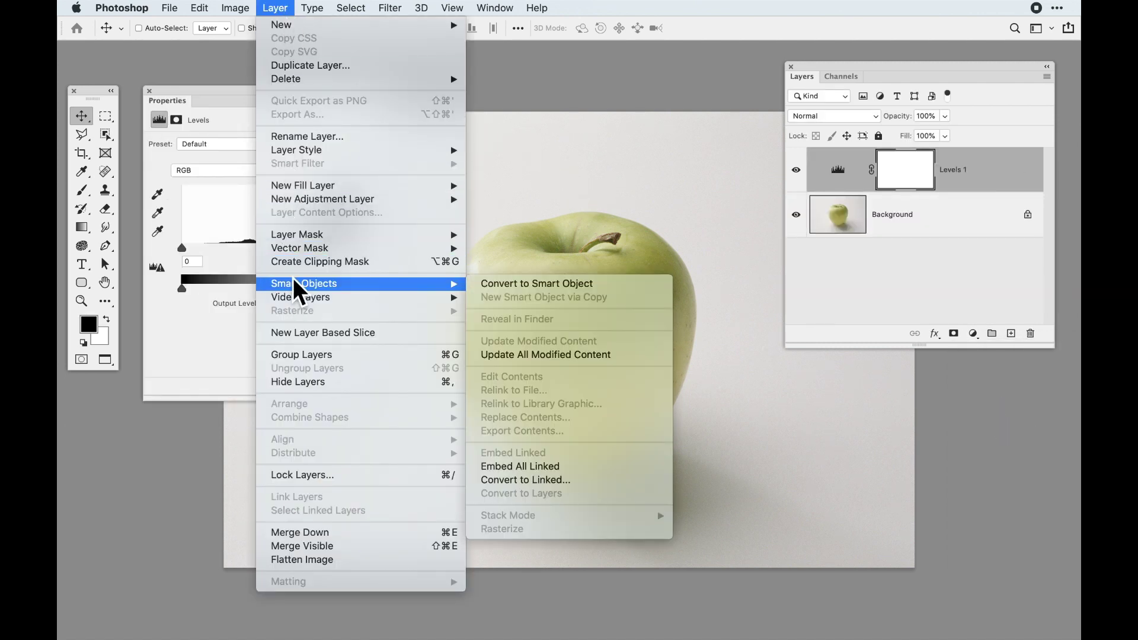
mouse_move(299, 200)
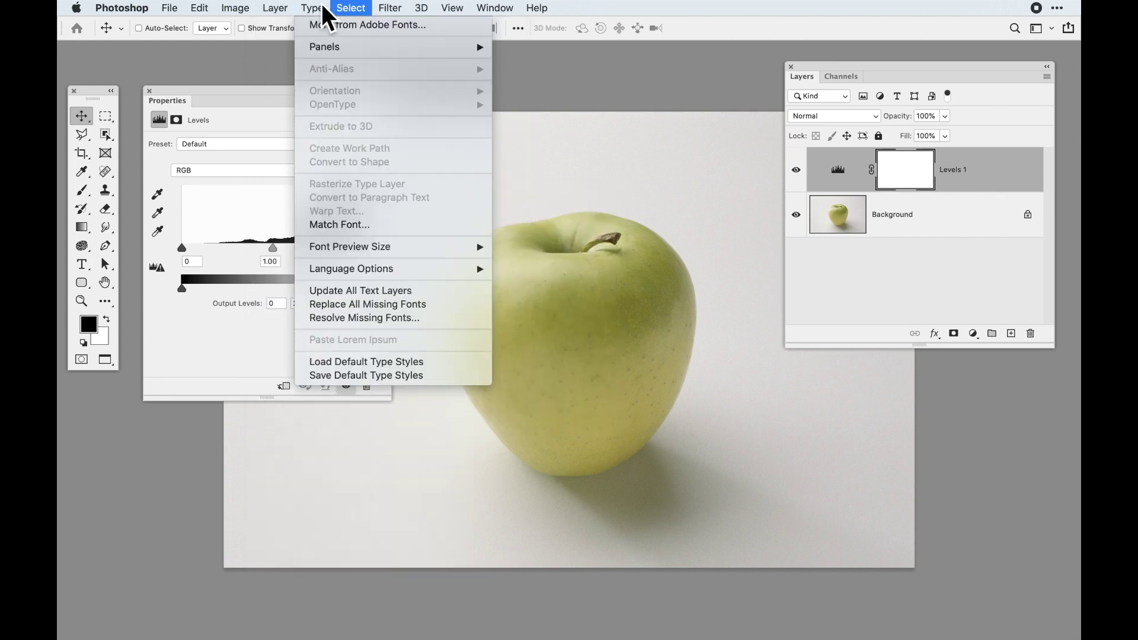
left_click(283, 8)
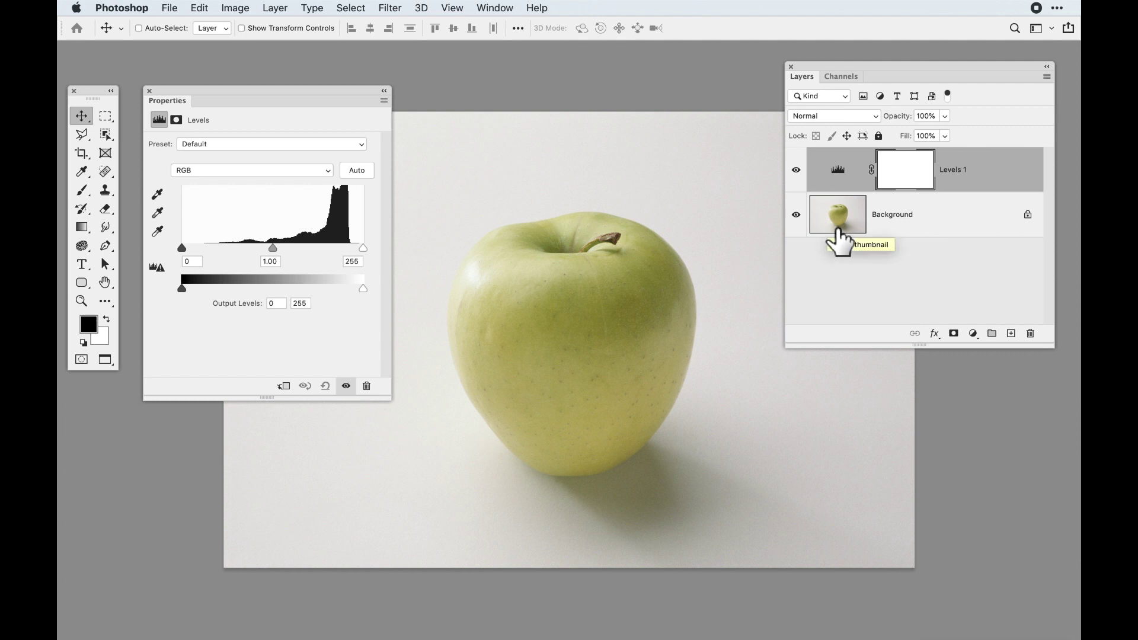
left_click_drag(356, 97, 360, 91)
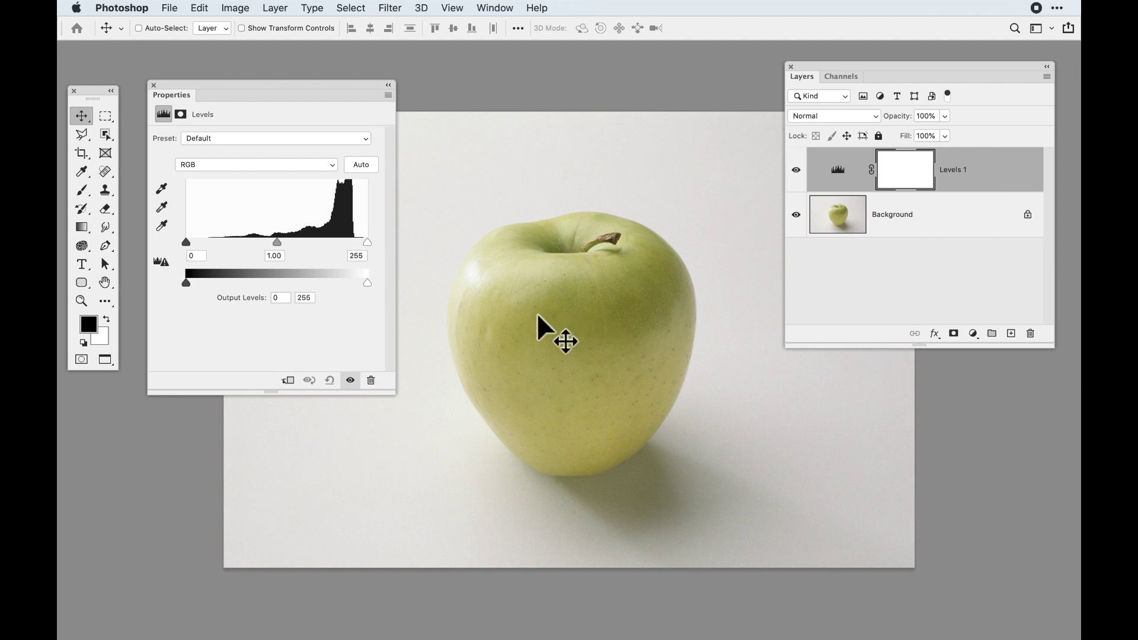
- Try extreme Levels inputs with black at 109 and white at 215 and 179, and restore them to 0 and 255
left_click_drag(372, 245, 344, 243)
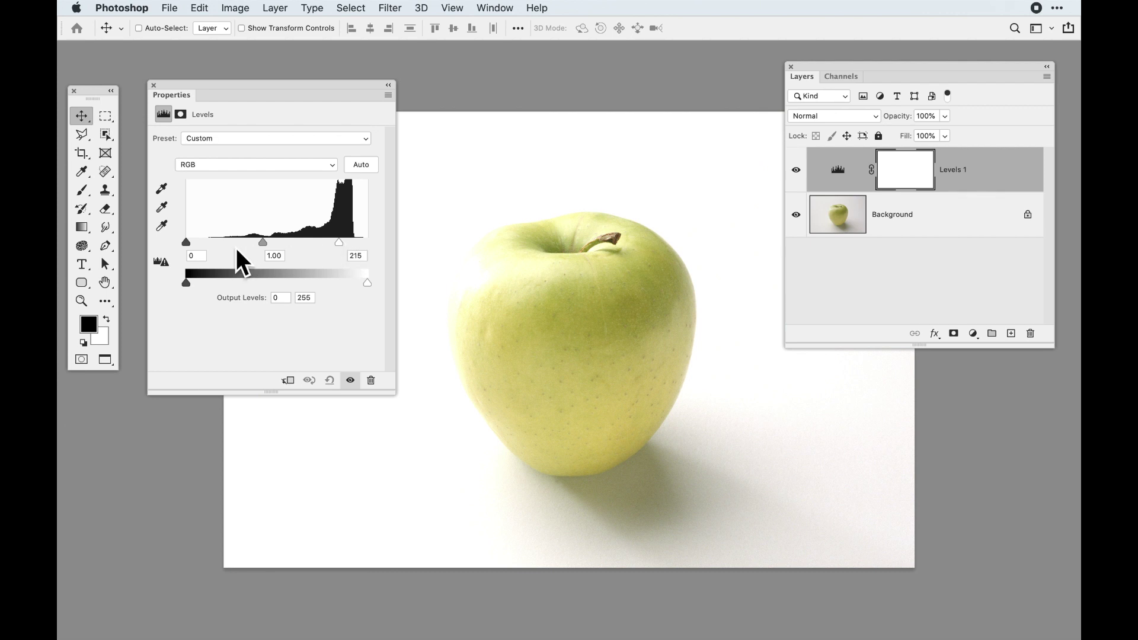
left_click_drag(195, 248, 270, 244)
left_click_drag(344, 245, 320, 248)
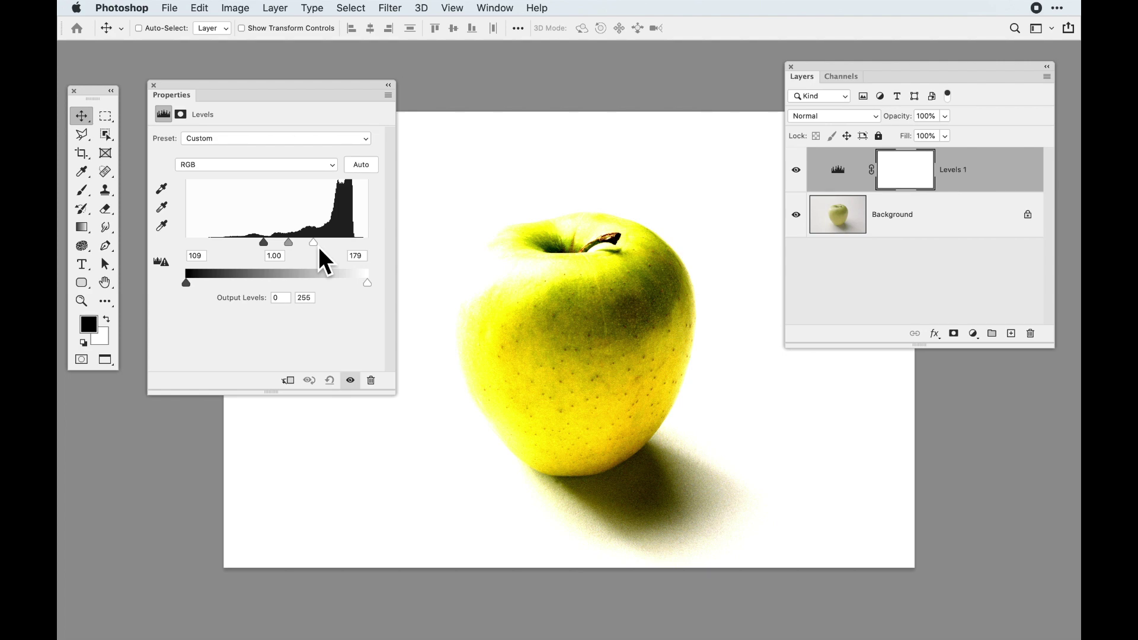
left_click_drag(320, 248, 375, 247)
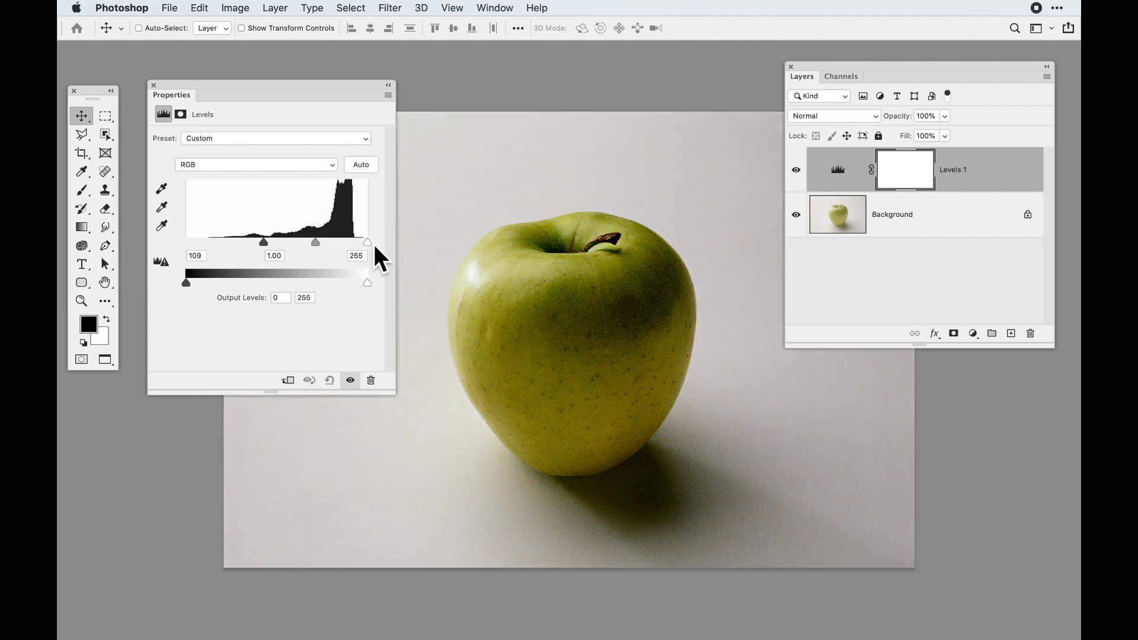
left_click_drag(264, 243, 186, 243)
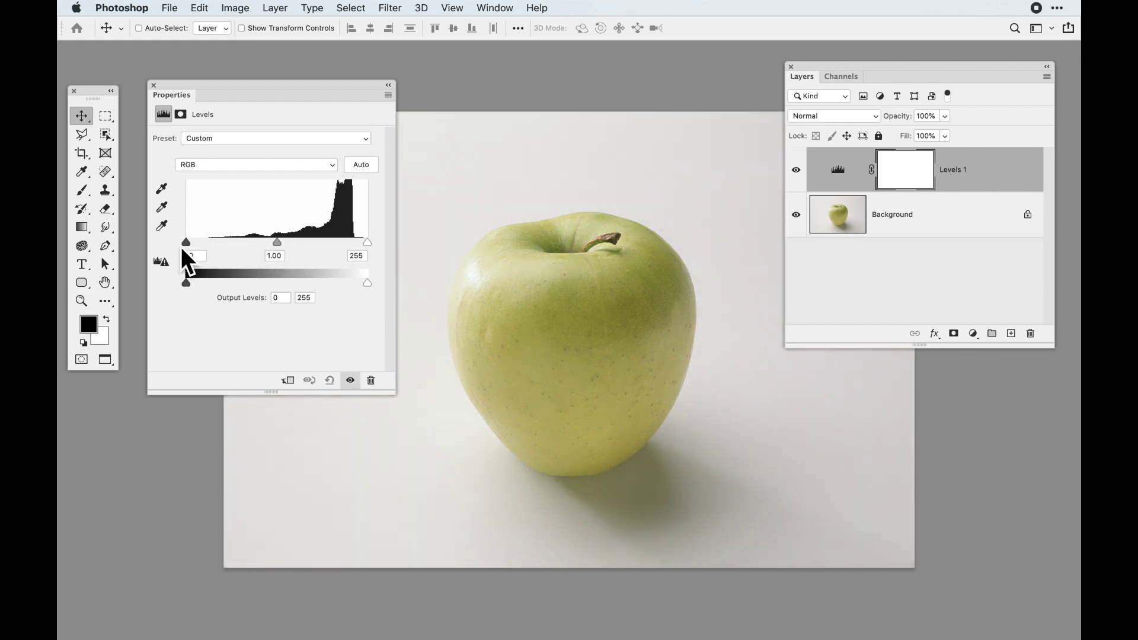
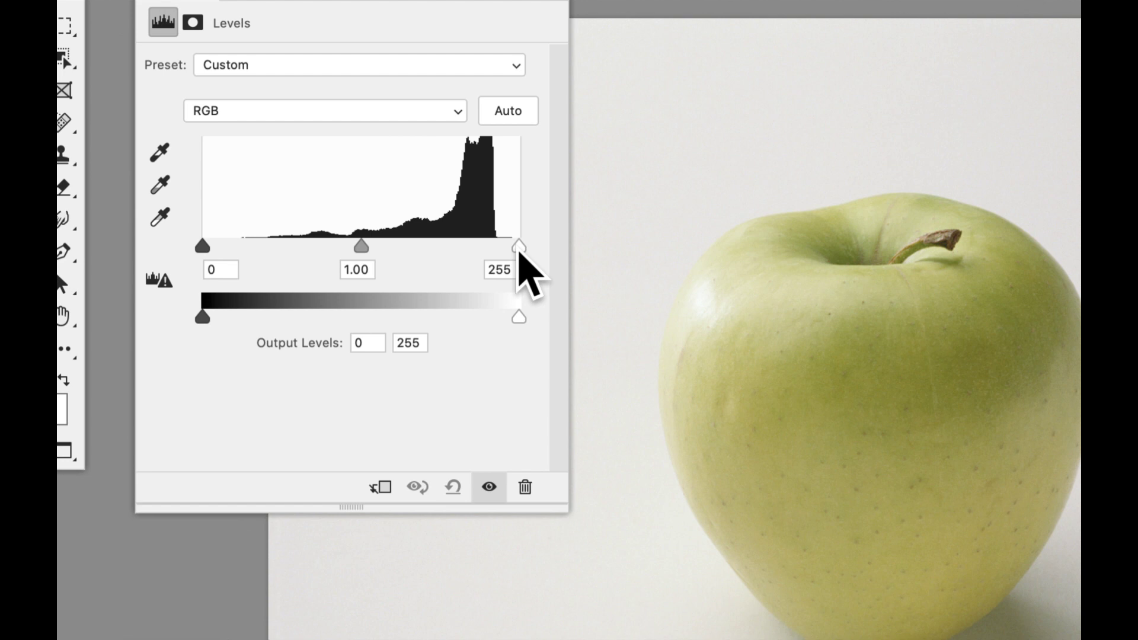
- Set the Levels white input to 237 and the black input to 53, and compare the photo with the adjustment off and on
left_click_drag(518, 249, 497, 248)
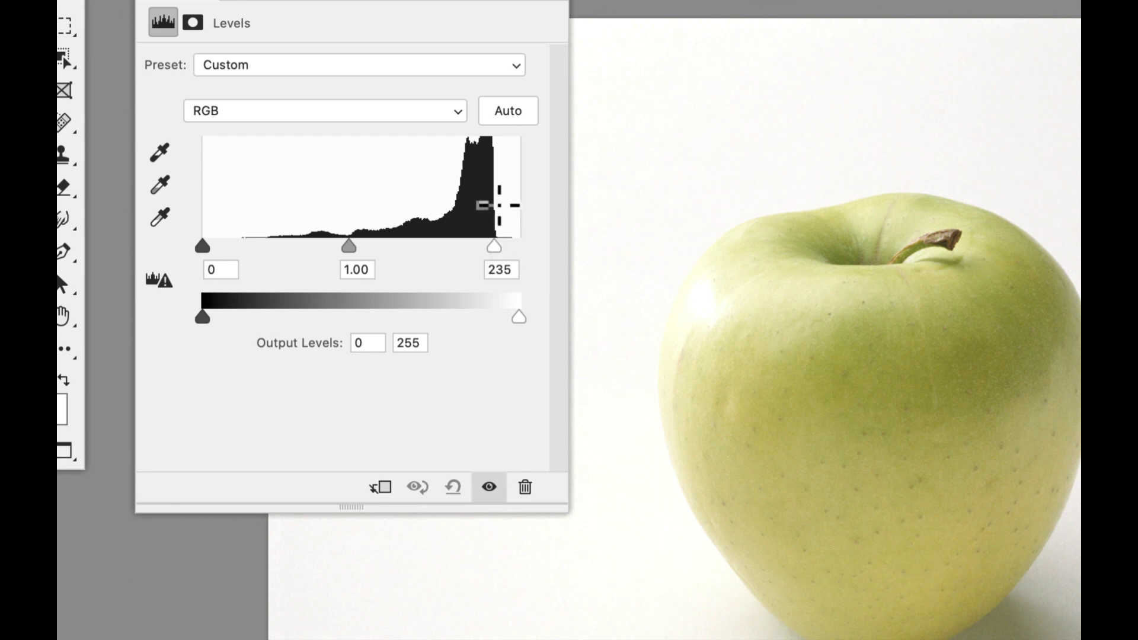
left_click_drag(496, 249, 499, 249)
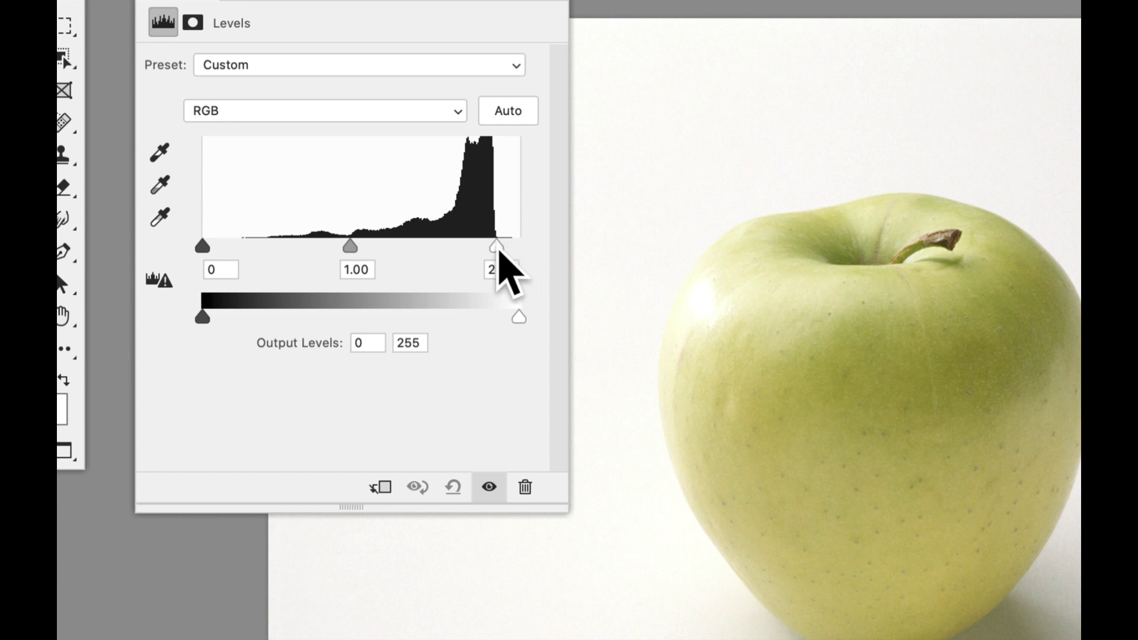
left_click_drag(202, 247, 274, 249)
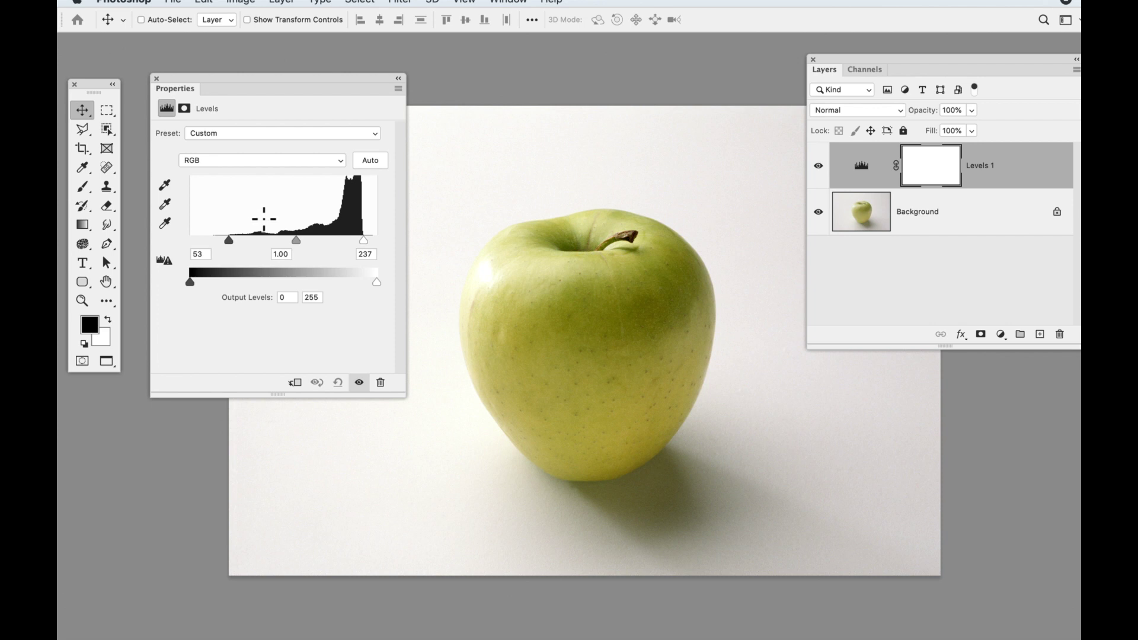
left_click(359, 384)
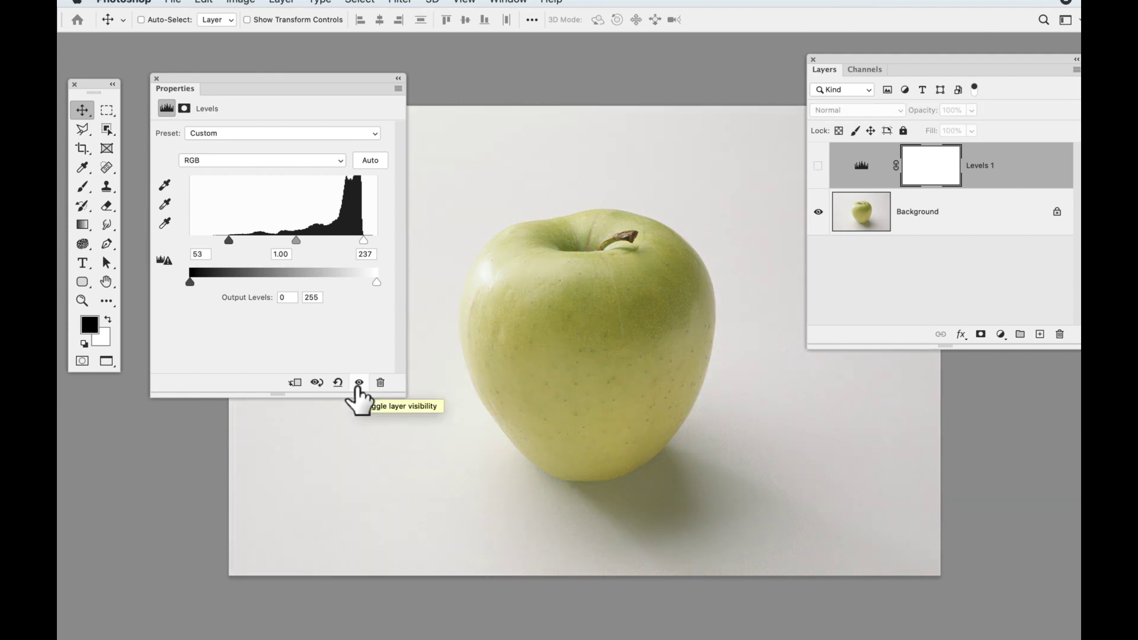
left_click(358, 384)
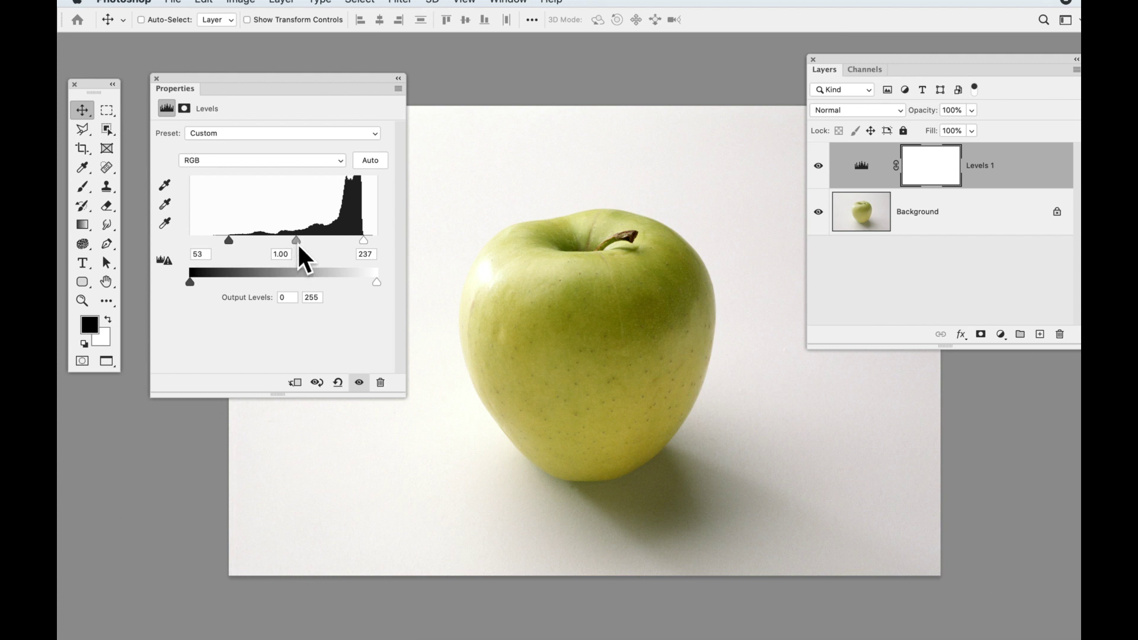
- Darken the midtones of the apple photo by setting the Levels midtone input to 0.33
left_click_drag(297, 241, 329, 241)
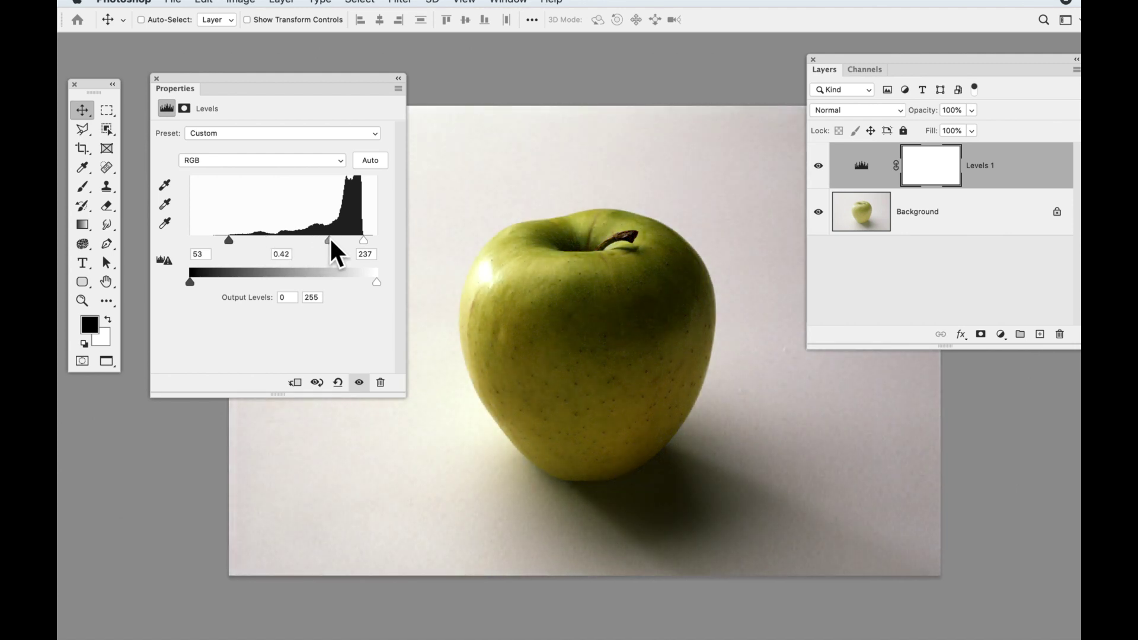
mouse_move(331, 243)
left_mouse_down()
mouse_move(302, 240)
mouse_move(338, 244)
left_mouse_up()
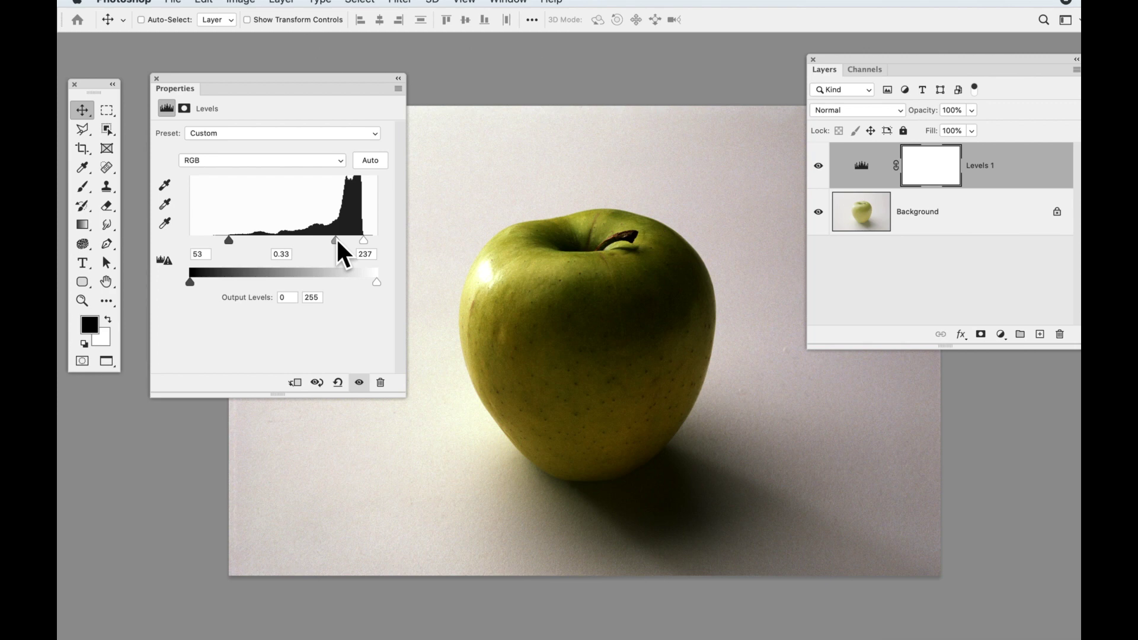
- Brighten the apple photo's midtones by moving the Levels midtone input through 0.39 and 0.97 to 1.00
left_click_drag(336, 240, 332, 239)
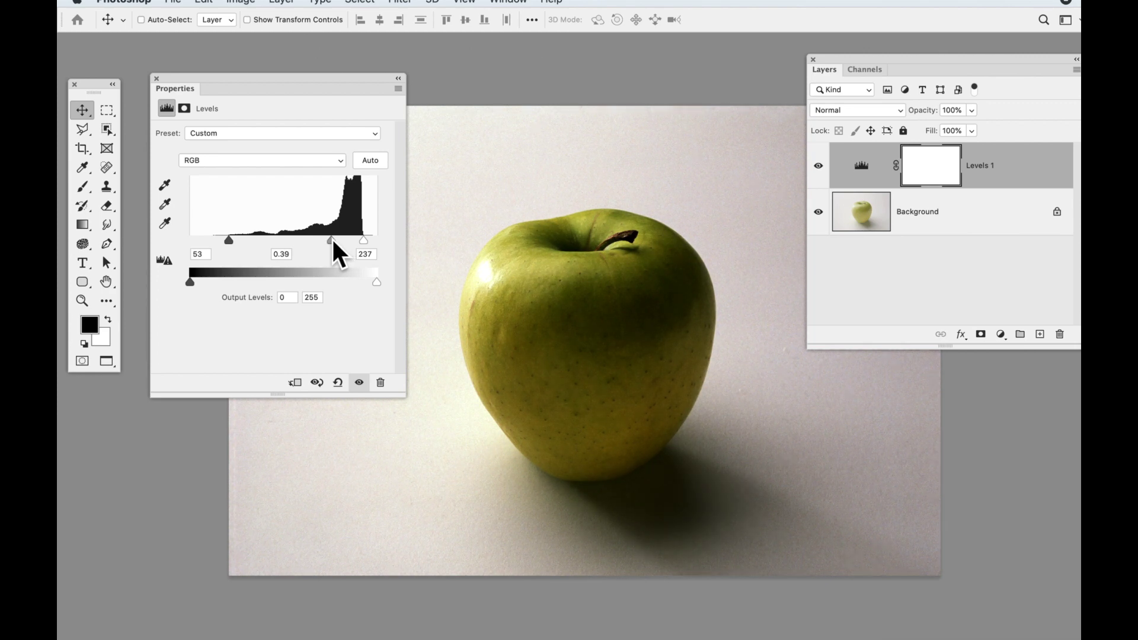
left_click_drag(331, 239, 301, 239)
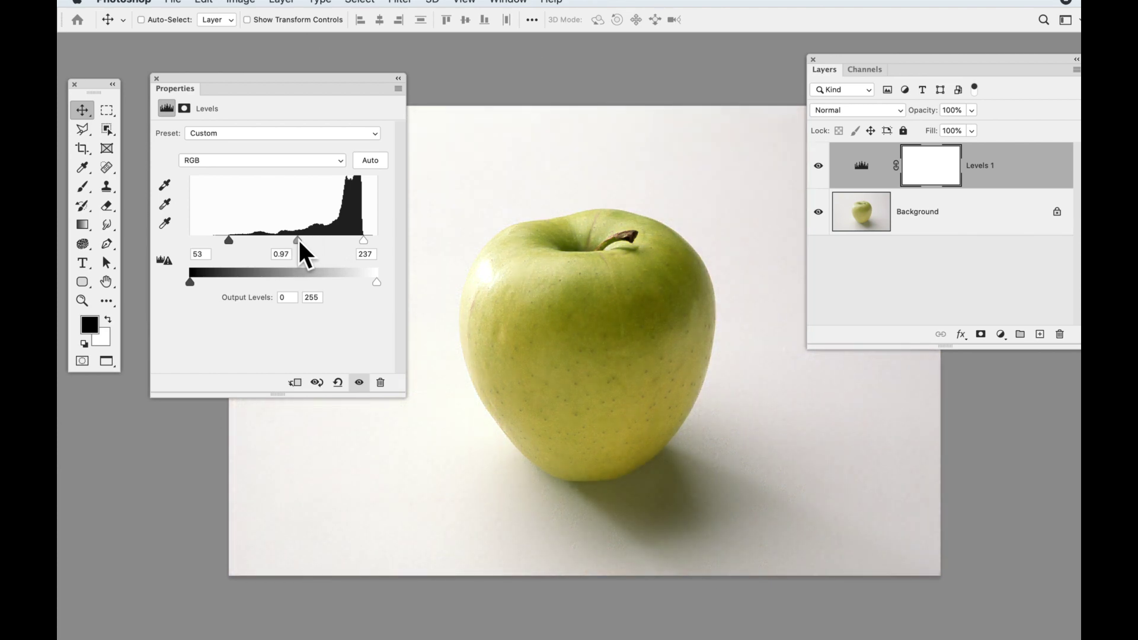
left_click_drag(298, 240, 292, 240)
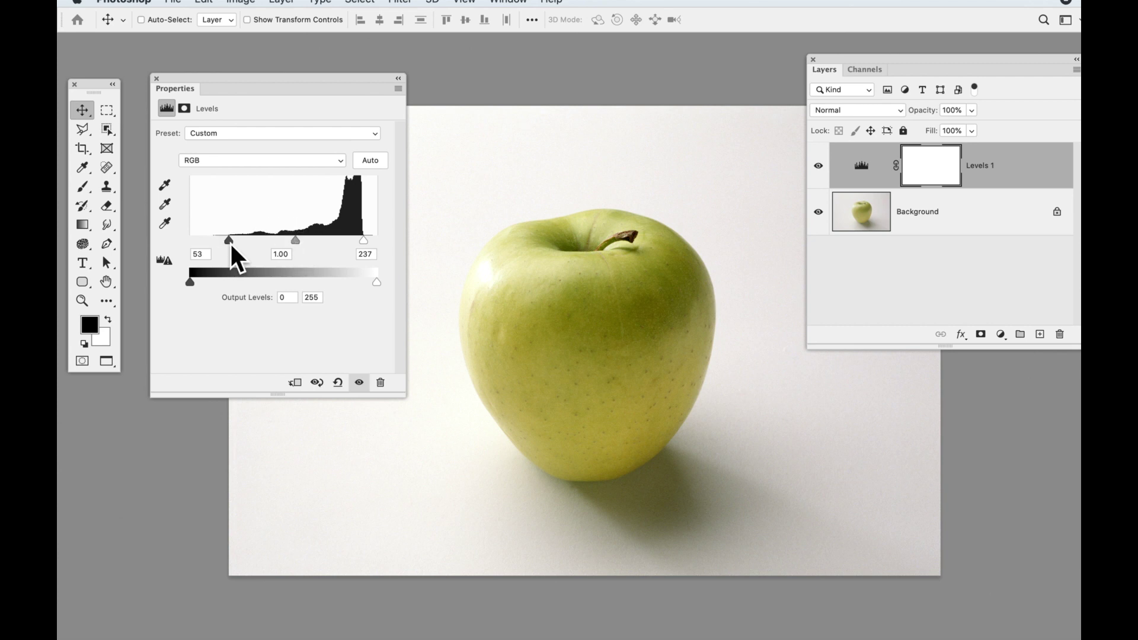
- Try alternating darker and brighter midtones on the apple photo, with Levels midtone inputs such as 0.37, 0.73 and 0.52
left_click_drag(299, 240, 333, 240)
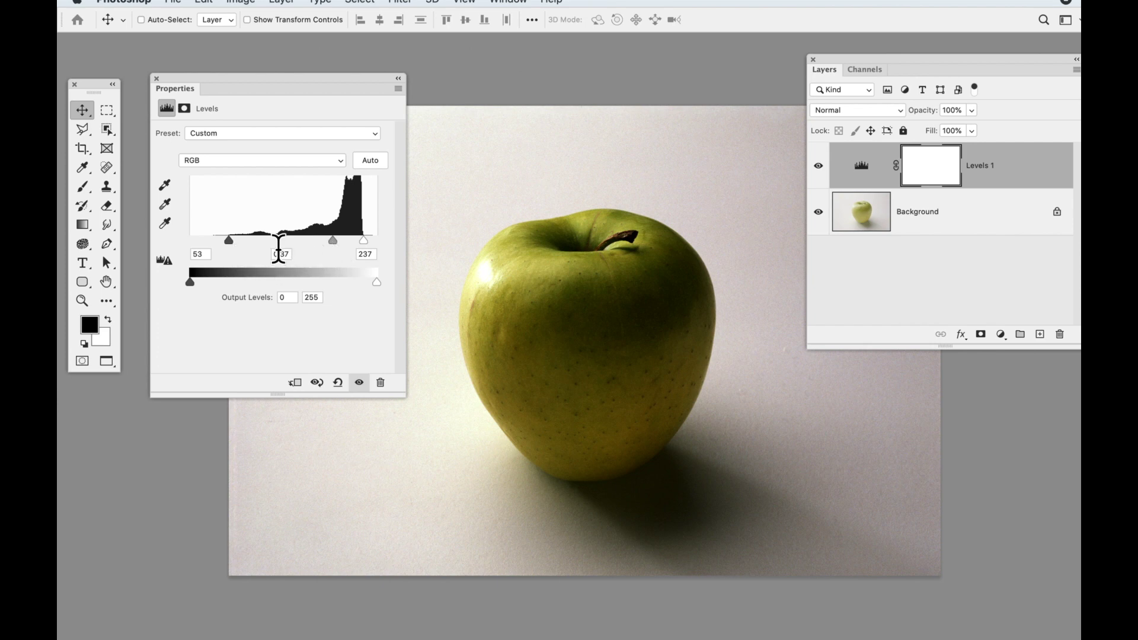
left_click_drag(333, 240, 266, 243)
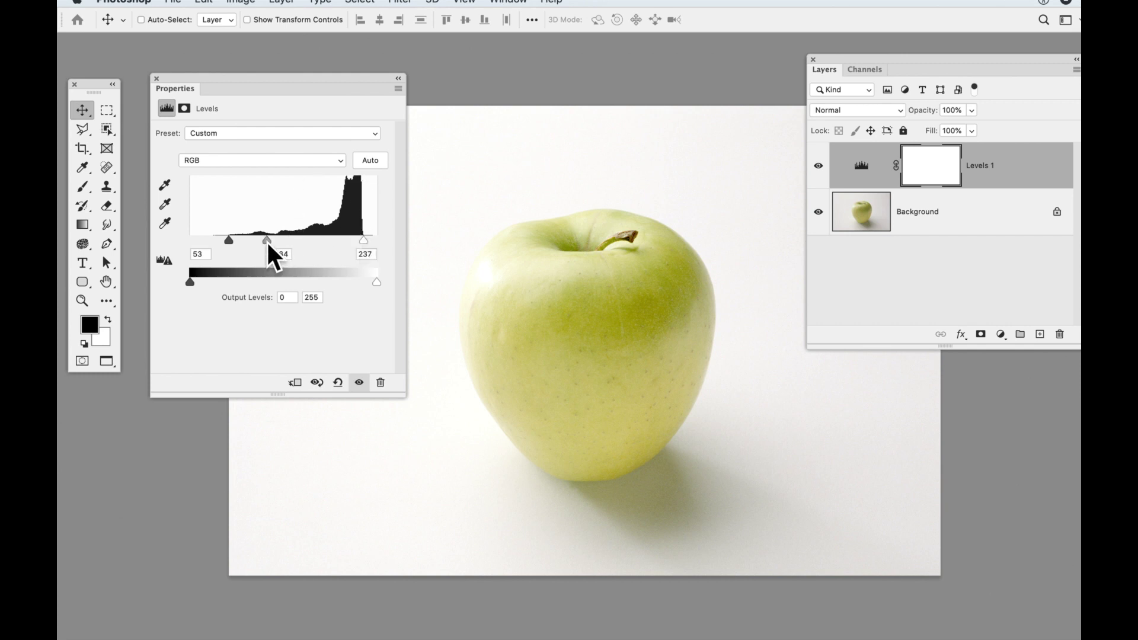
left_click_drag(268, 244, 311, 239)
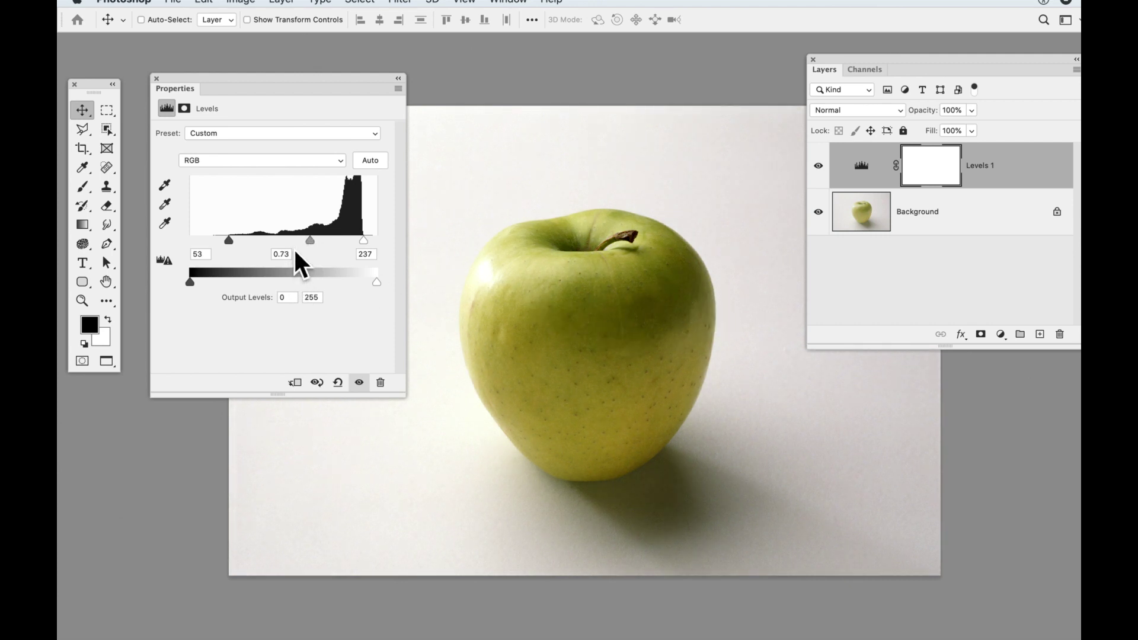
left_click_drag(310, 240, 267, 240)
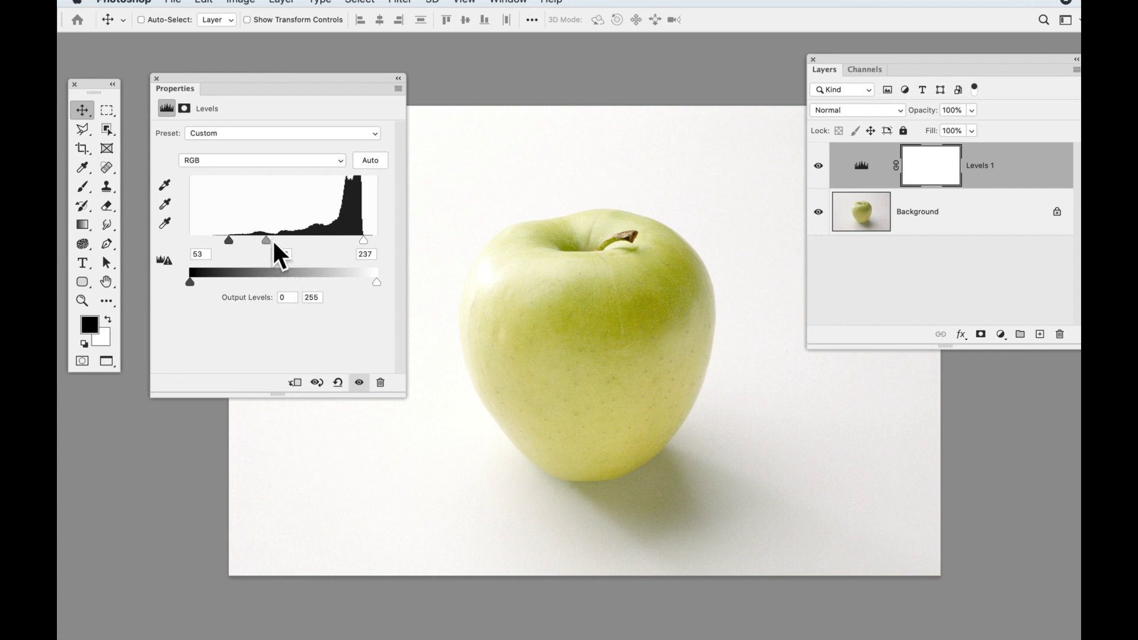
left_click_drag(274, 242, 324, 241)
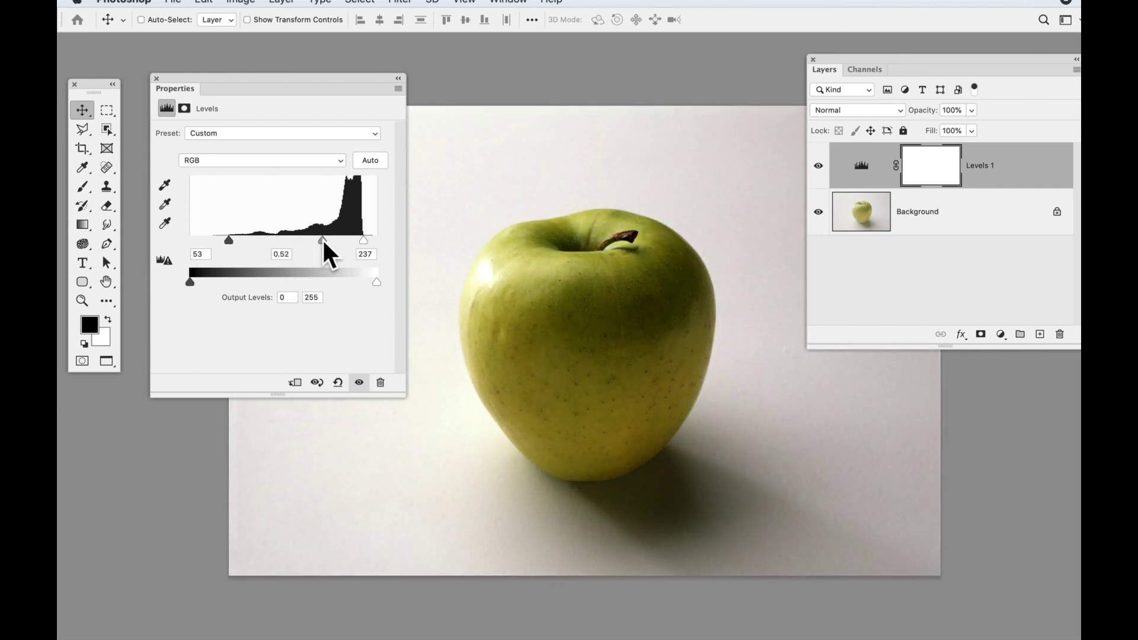
- Set the Levels midtone input to 0.94 and close the adjustment's settings
left_click_drag(324, 243, 283, 241)
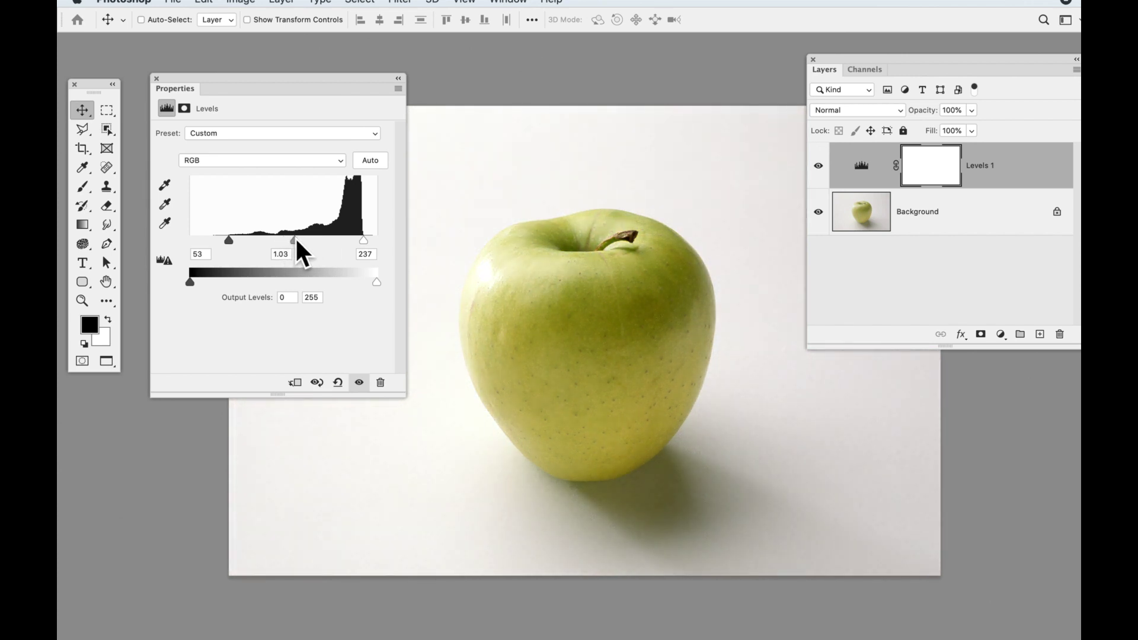
left_click_drag(296, 237, 301, 238)
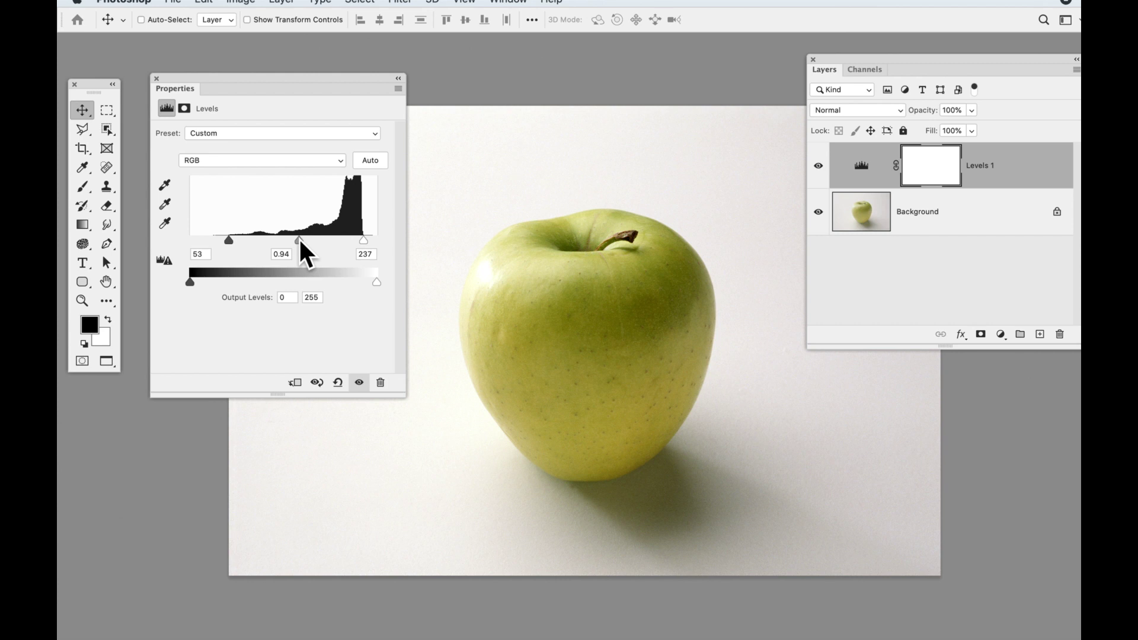
left_click(157, 77)
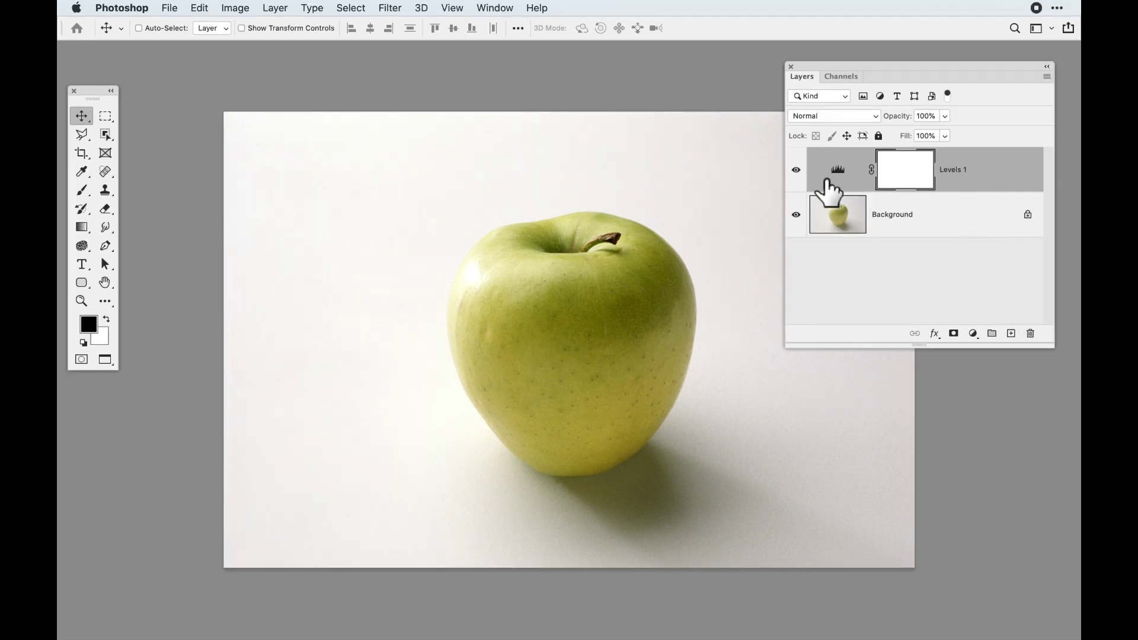
- Compare the apple photo with the Levels adjustment layer hidden and shown, leaving the layer visible
left_click(796, 170)
left_click(796, 170)
left_click(796, 170)
left_click(797, 170)
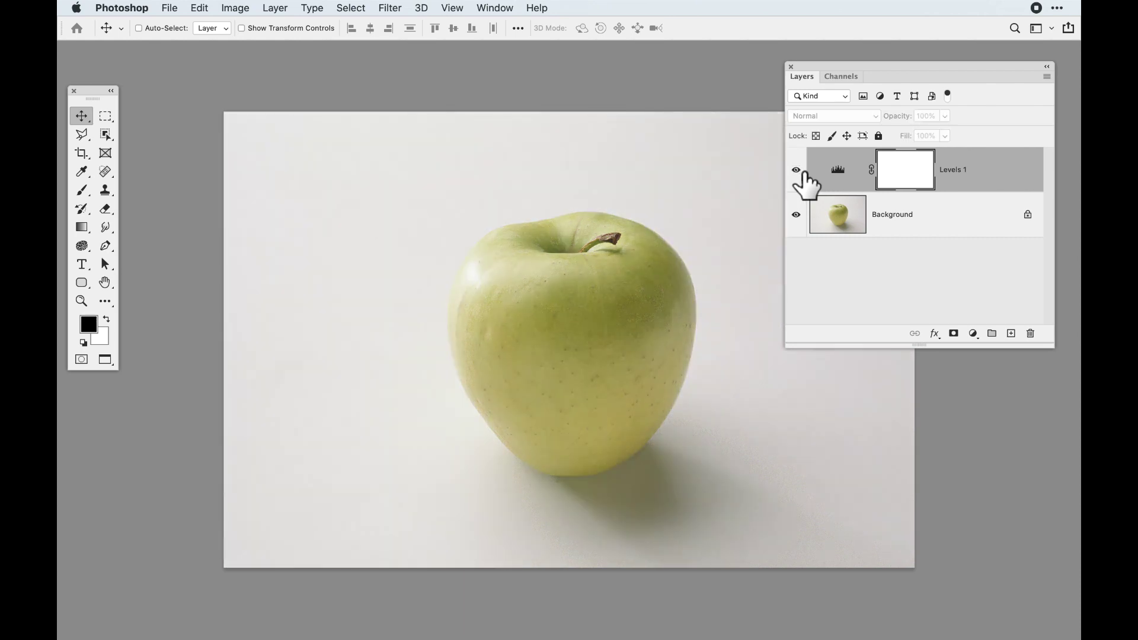
left_click(804, 173)
left_click(804, 173)
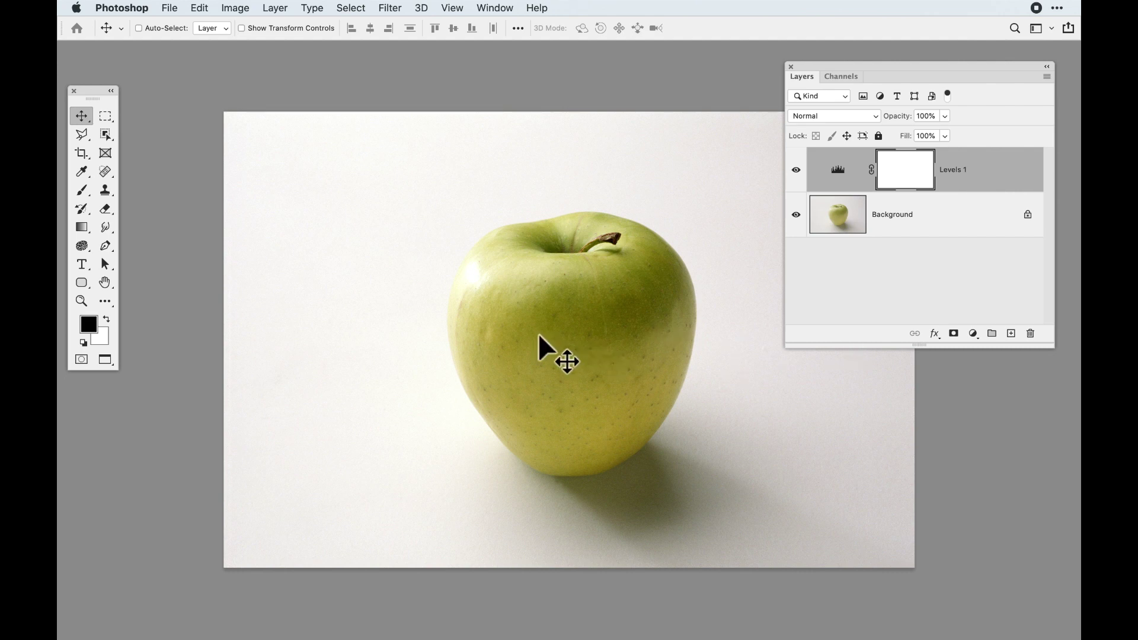
- Reopen the settings of the Levels adjustment layer, close them and open them again
double_click(844, 178)
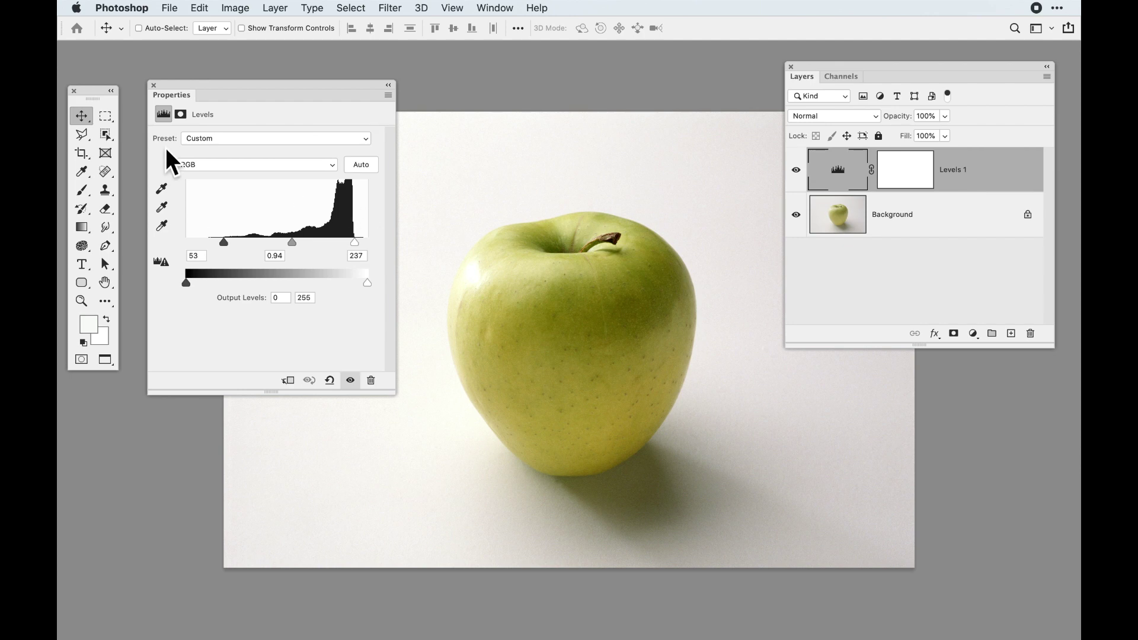
left_click(154, 86)
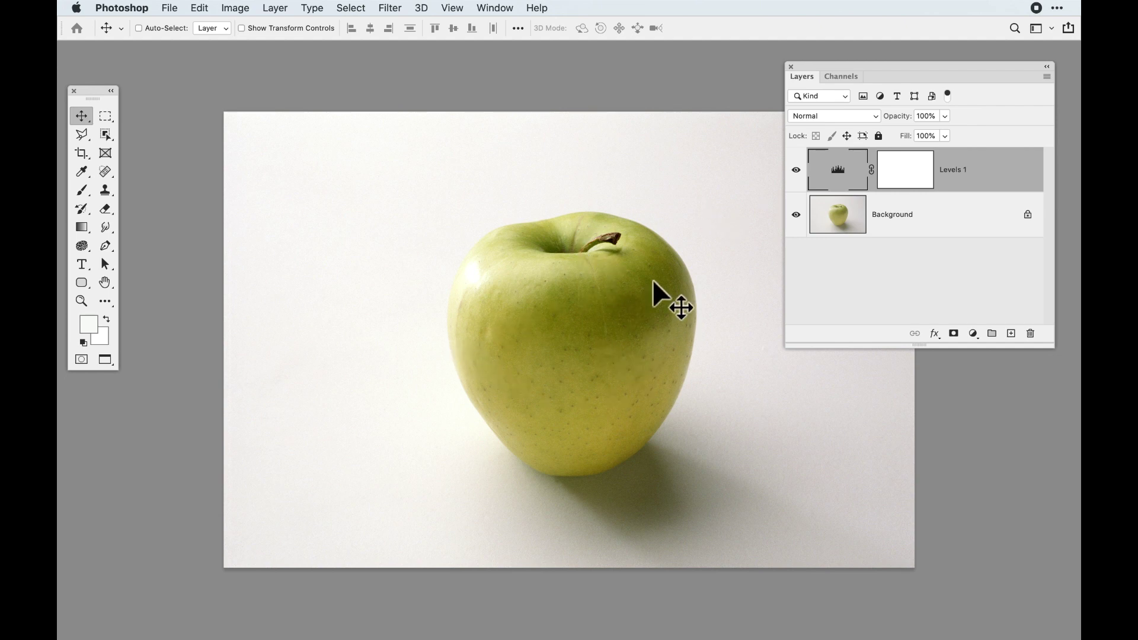
double_click(851, 172)
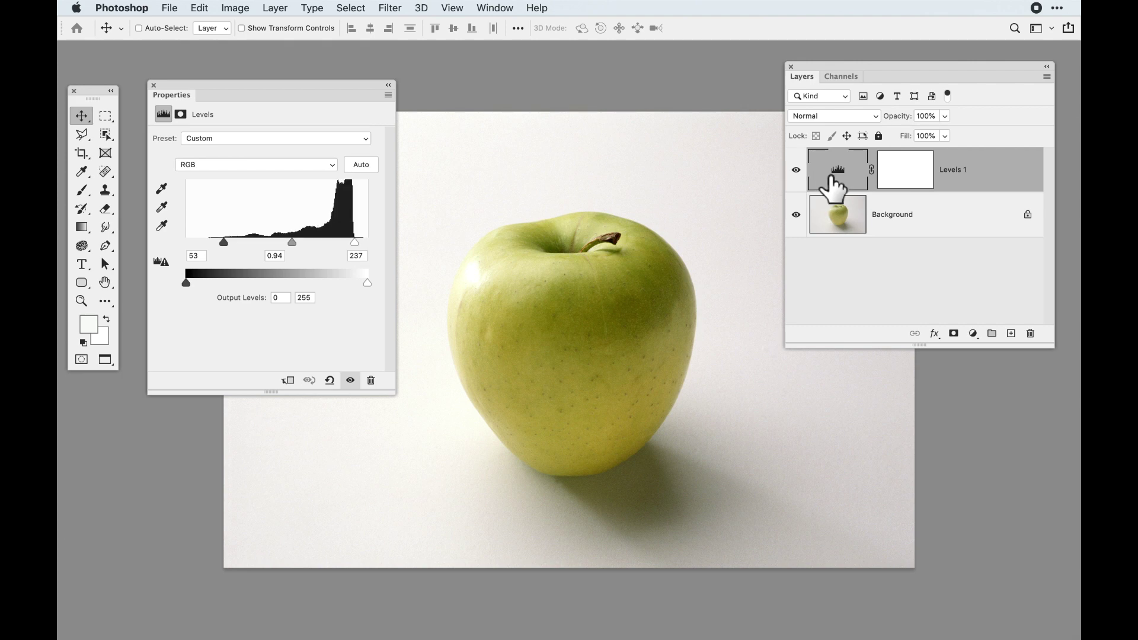
- Try the Levels layer at 80% and lower opacity, restore it to 100%, and close the adjustment's settings
left_click_drag(902, 120, 897, 118)
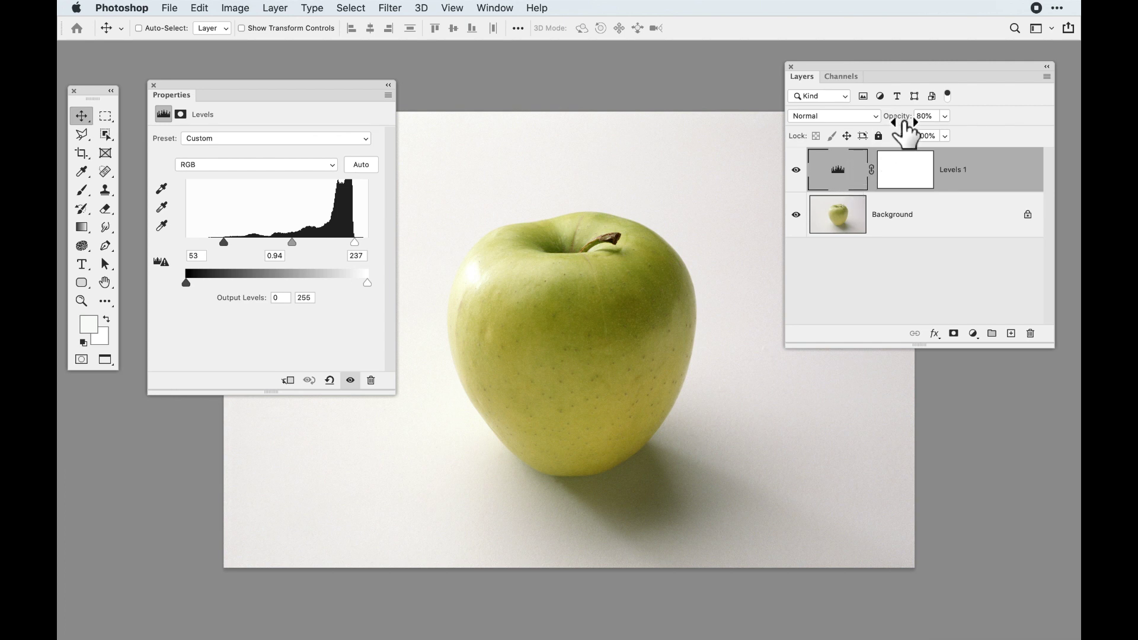
mouse_move(906, 124)
left_mouse_down()
mouse_move(926, 123)
mouse_move(891, 129)
left_mouse_up()
type("100")
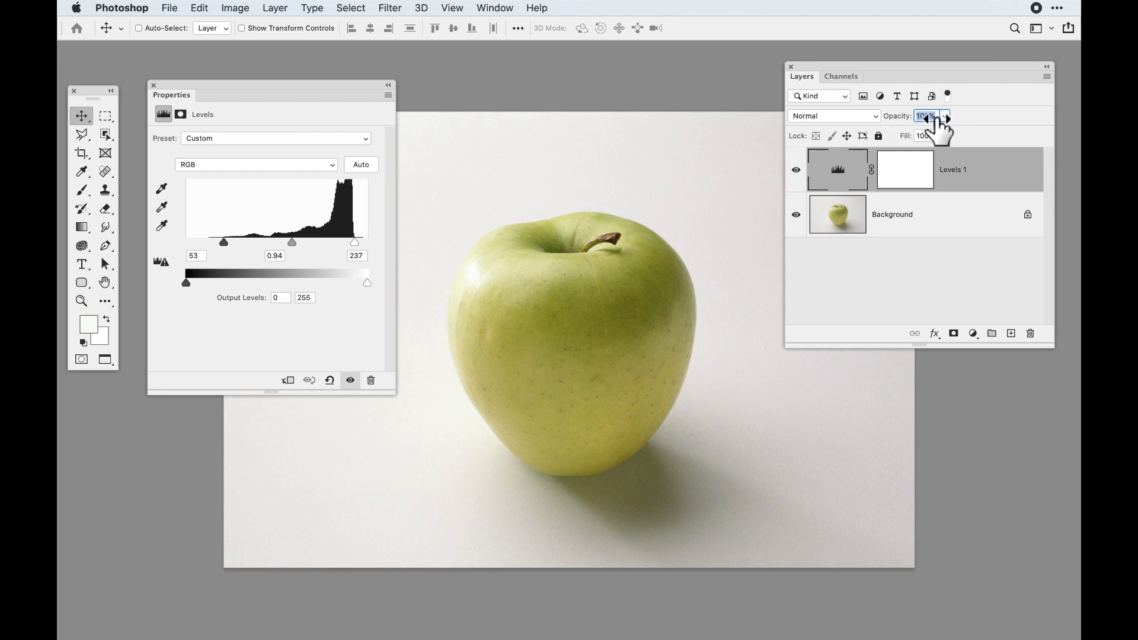
key("Return")
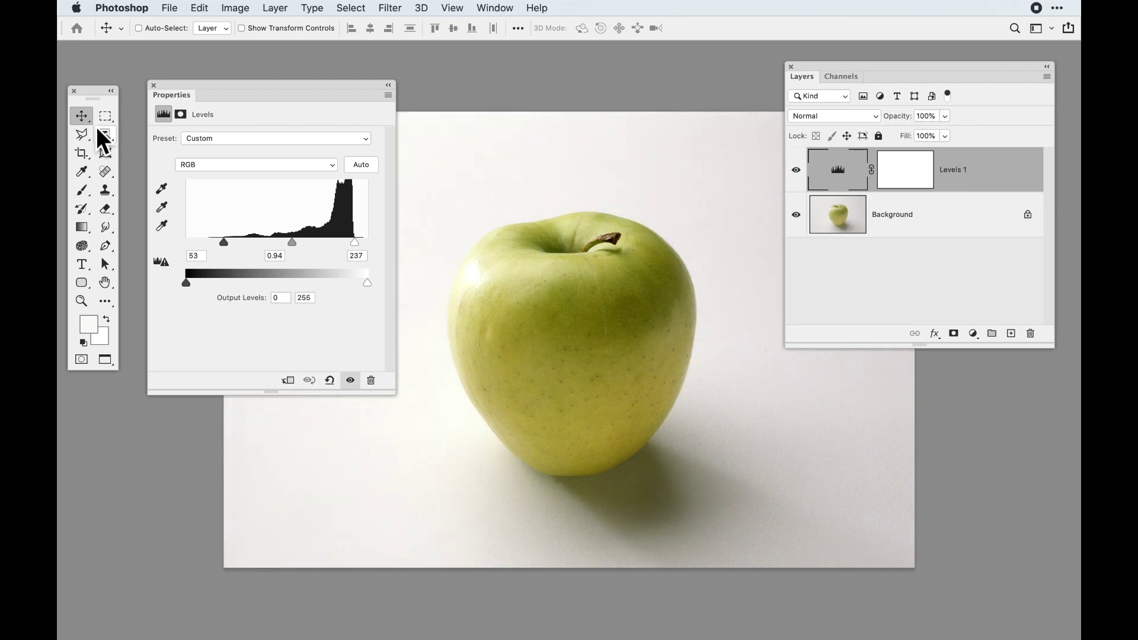
left_click(154, 84)
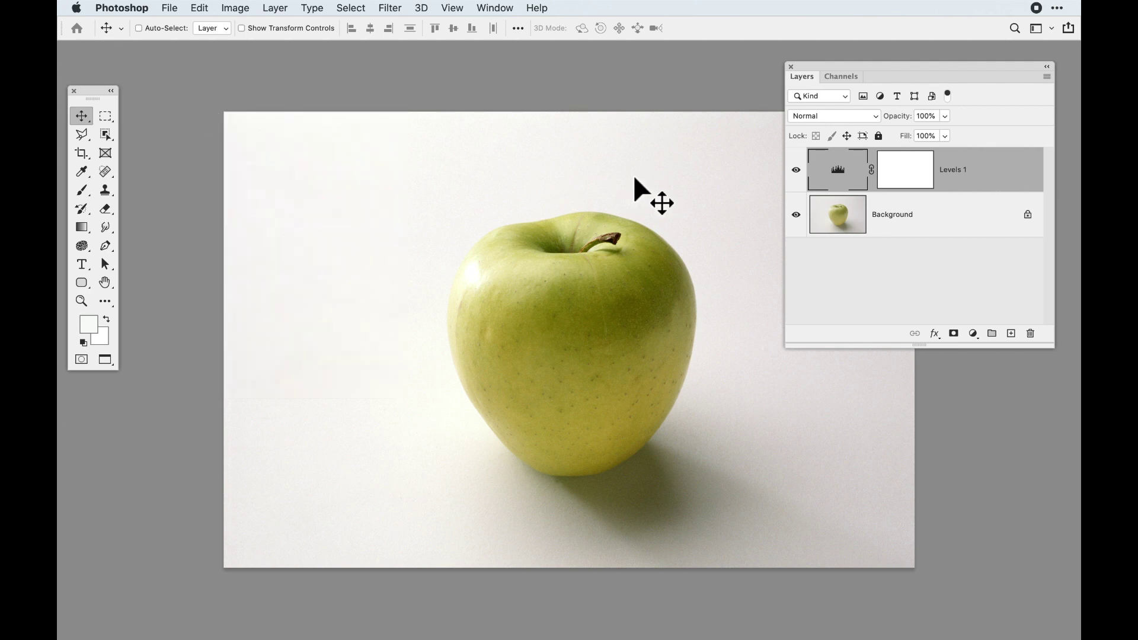
- Switch to Diner Sign.psd and add a Levels adjustment layer above its Background layer
left_click(495, 7)
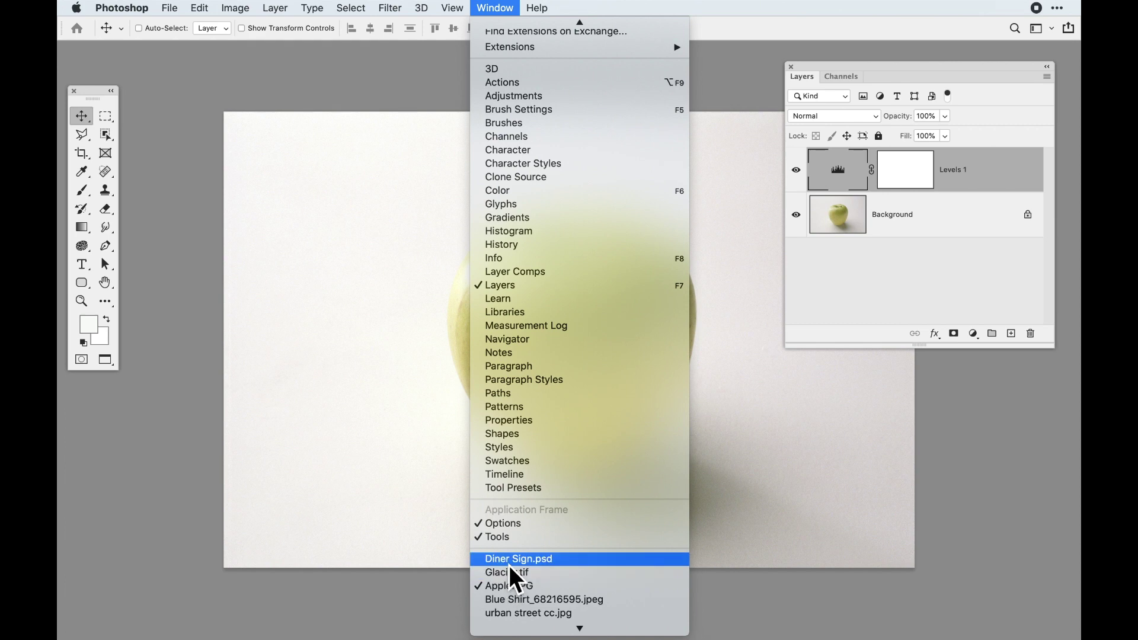
left_click(517, 558)
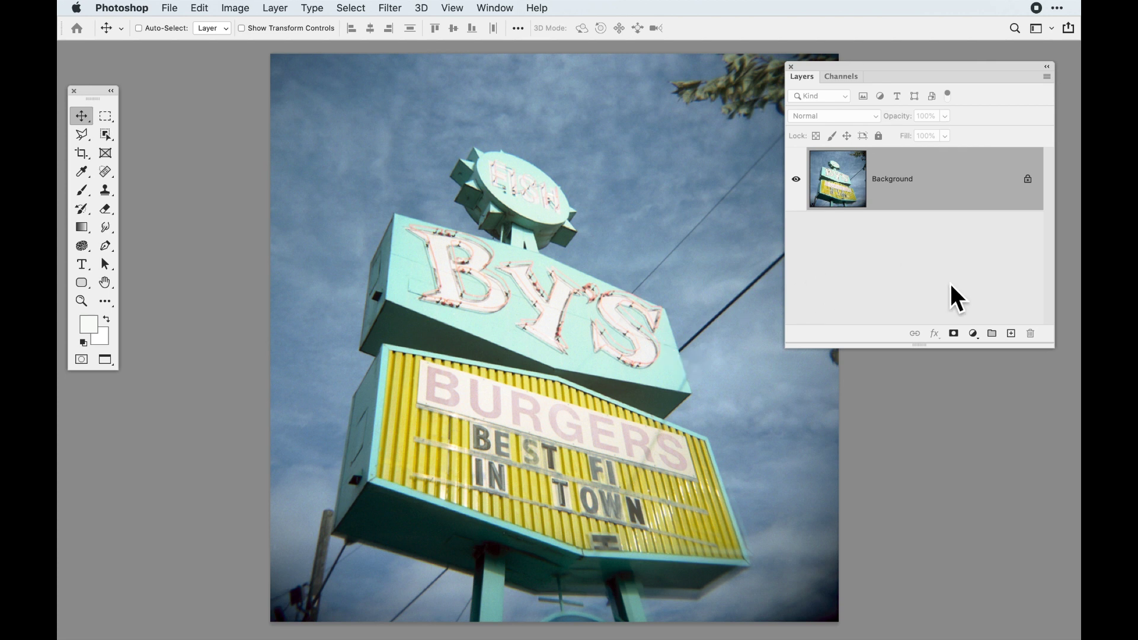
left_click(973, 334)
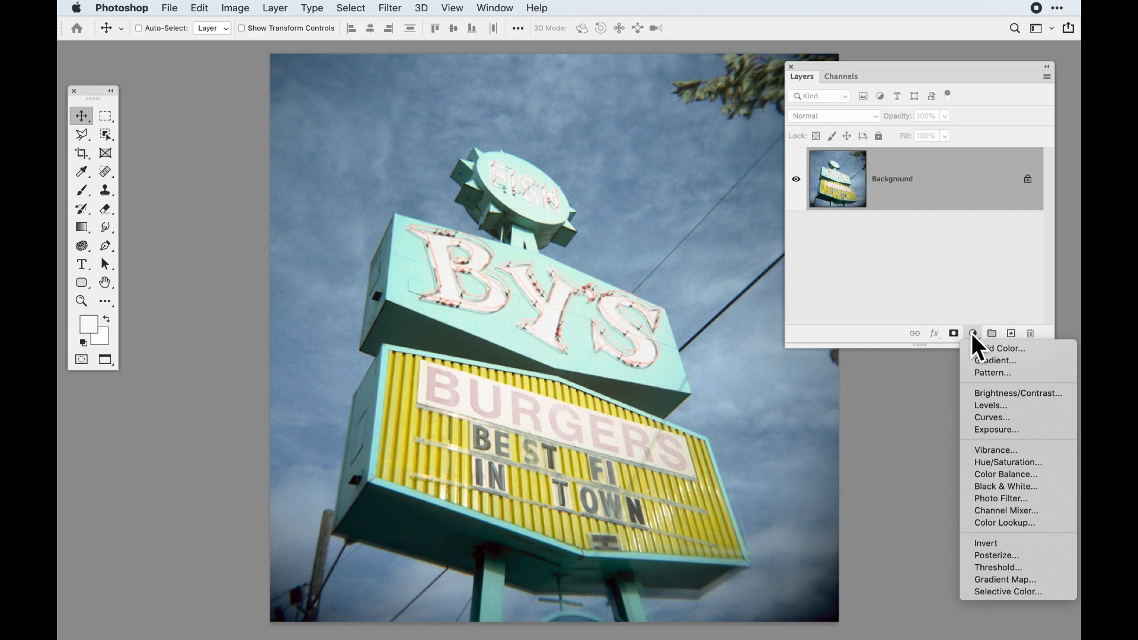
left_click(988, 408)
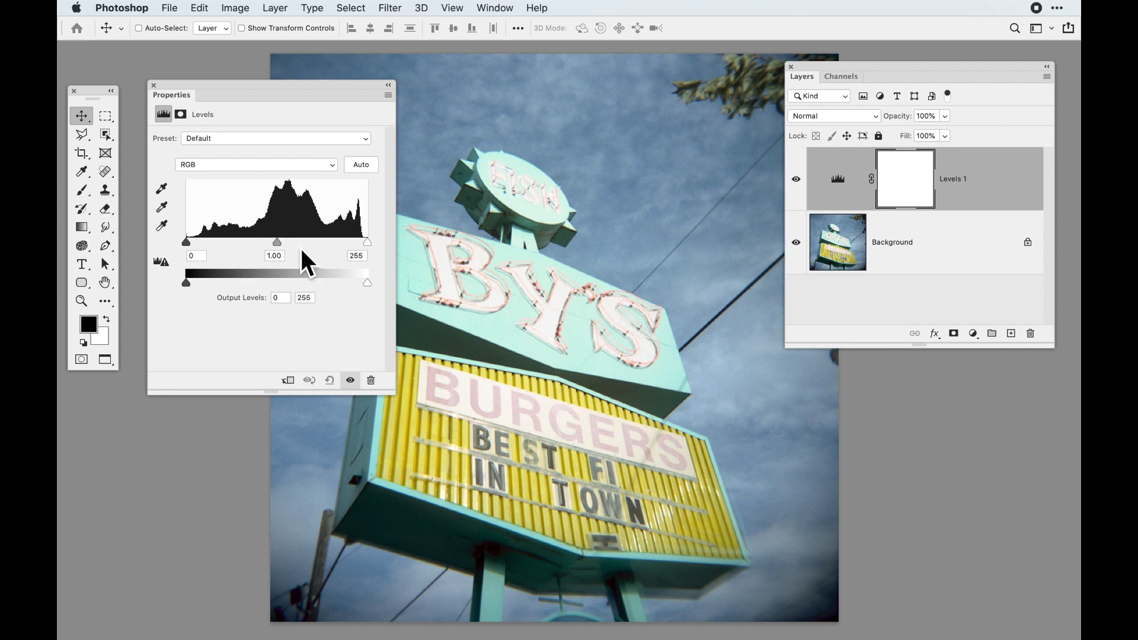
left_click_drag(329, 92, 335, 102)
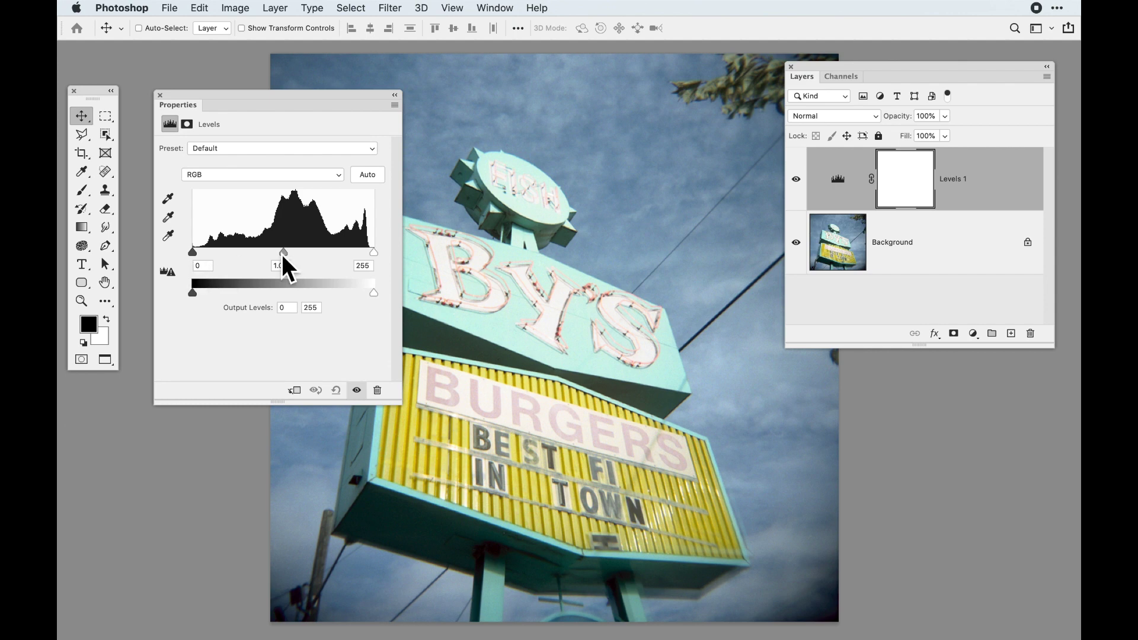
- Increase the sign photo's contrast by setting the Levels white input to 247 and the black input to 9
left_click_drag(375, 254, 372, 253)
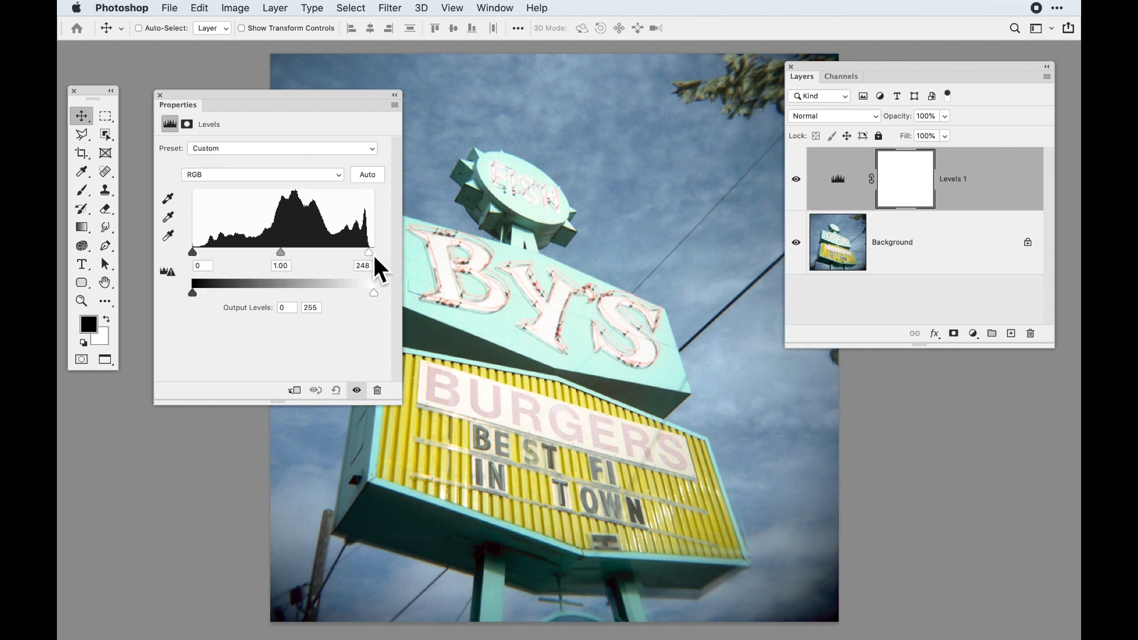
key("Up")
key("Up")
key("Up")
key("Up")
key("Up")
key("Up")
key("Up")
key("Up")
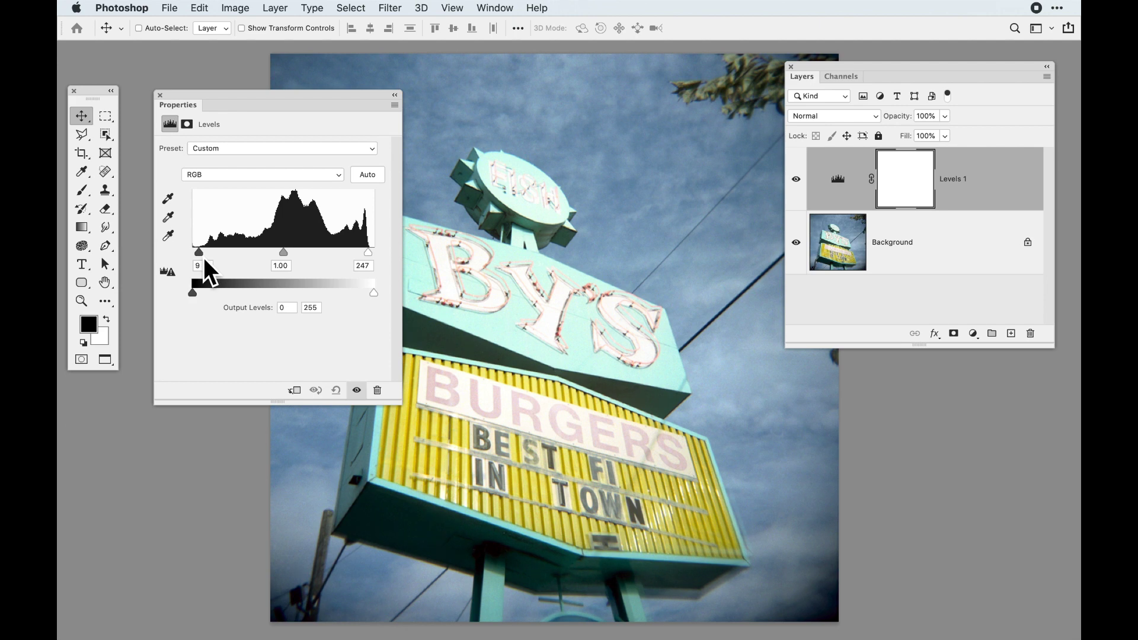
- Compare the sign photo with the Levels adjustment layer off and on
left_click(806, 179)
left_click(806, 179)
left_click(806, 179)
left_click(806, 179)
- View the available Levels channels while keeping RGB selected, and reset the sign photo's Levels adjustment to its defaults
left_click(268, 181)
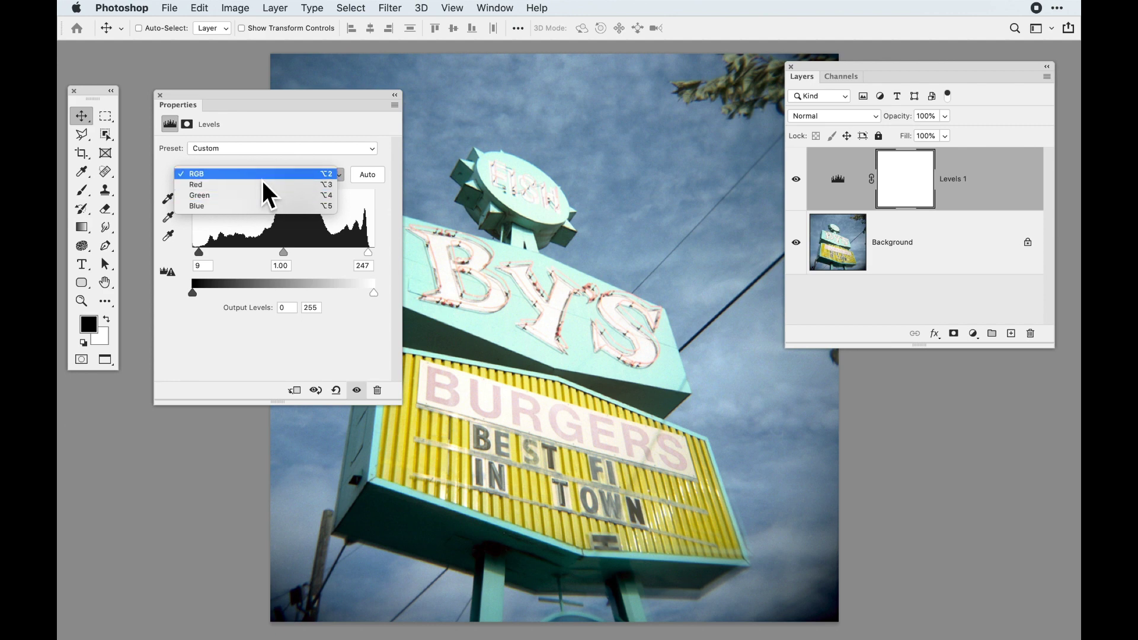
left_click(263, 179)
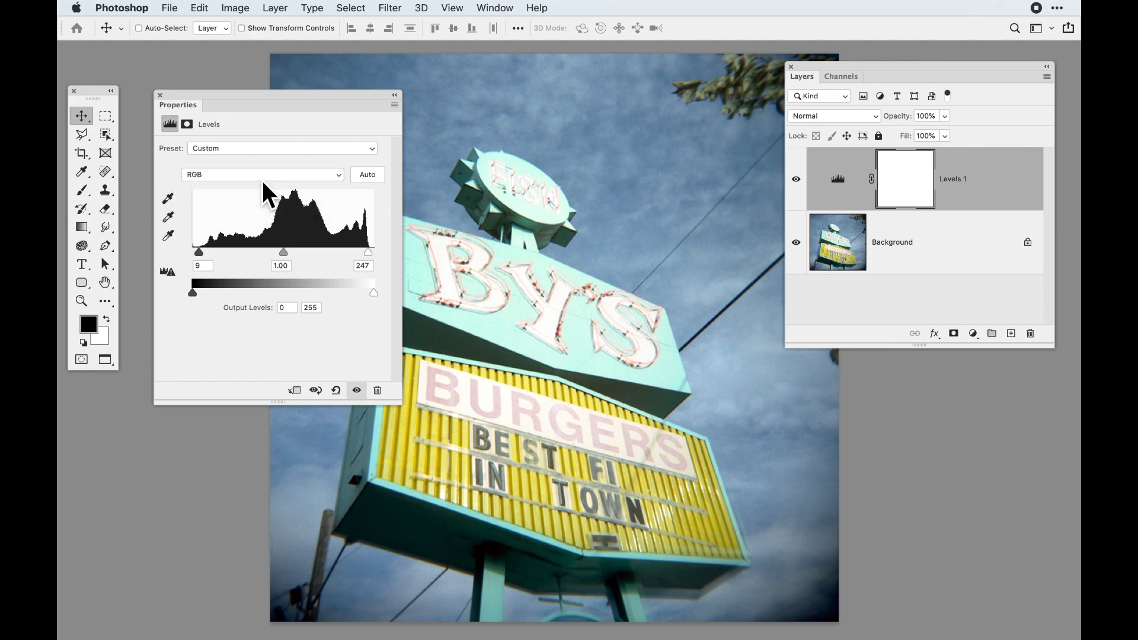
left_click(342, 394)
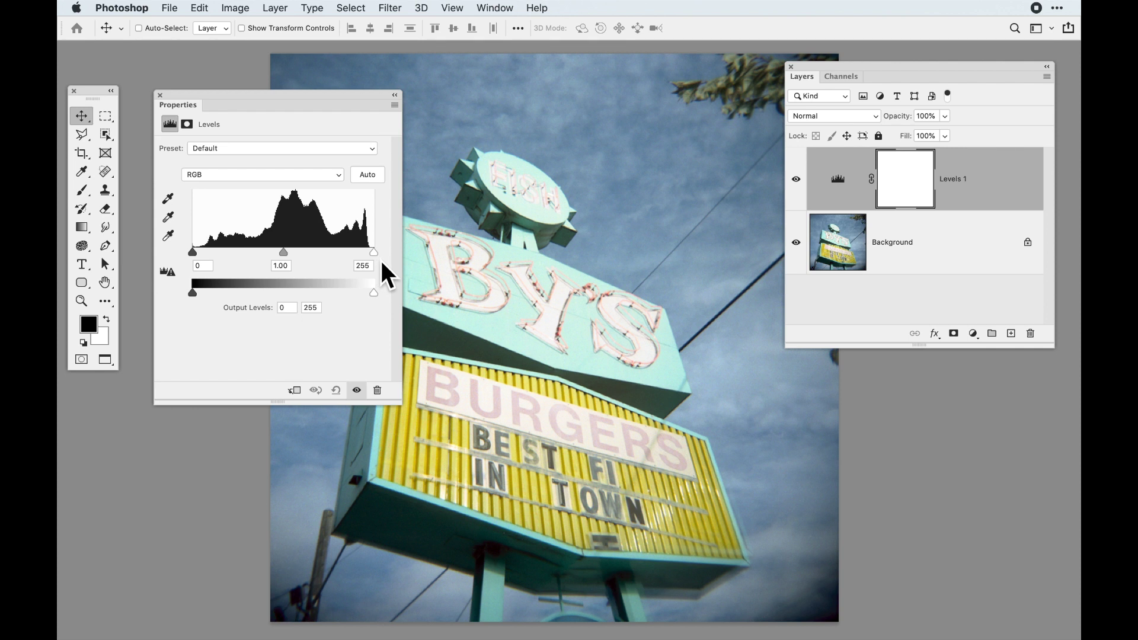
- Inspect the Red, Green and Blue channel histograms of the sign photo in Levels, and return to the RGB channel
left_click(314, 180)
key("Escape")
left_click(304, 178)
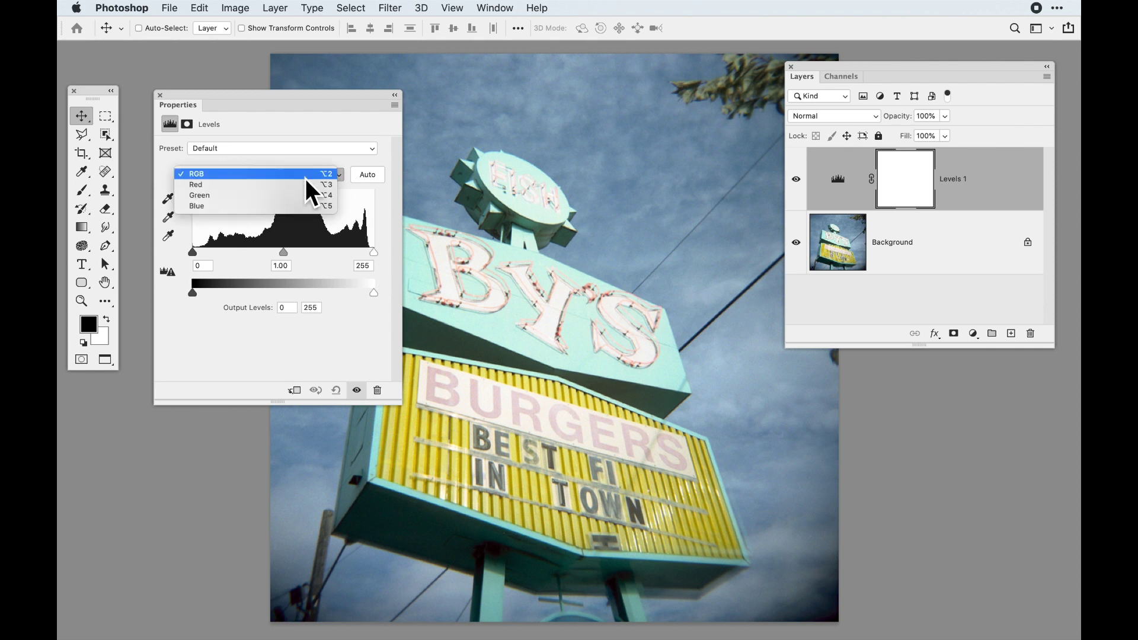
left_click(294, 187)
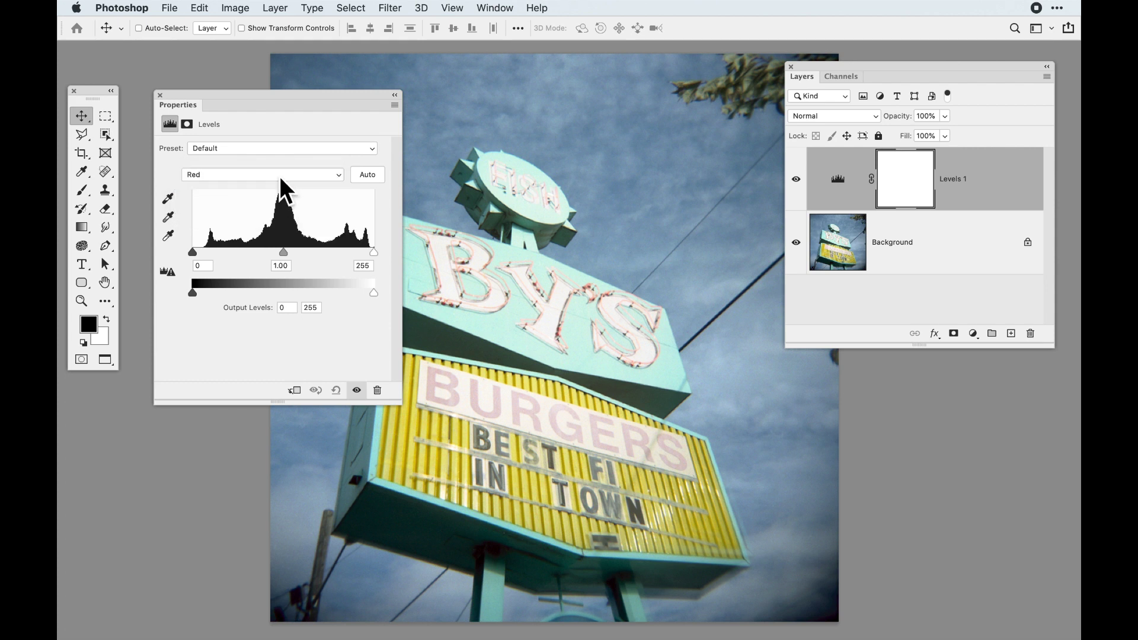
left_click(280, 176)
left_click(279, 187)
left_click(282, 176)
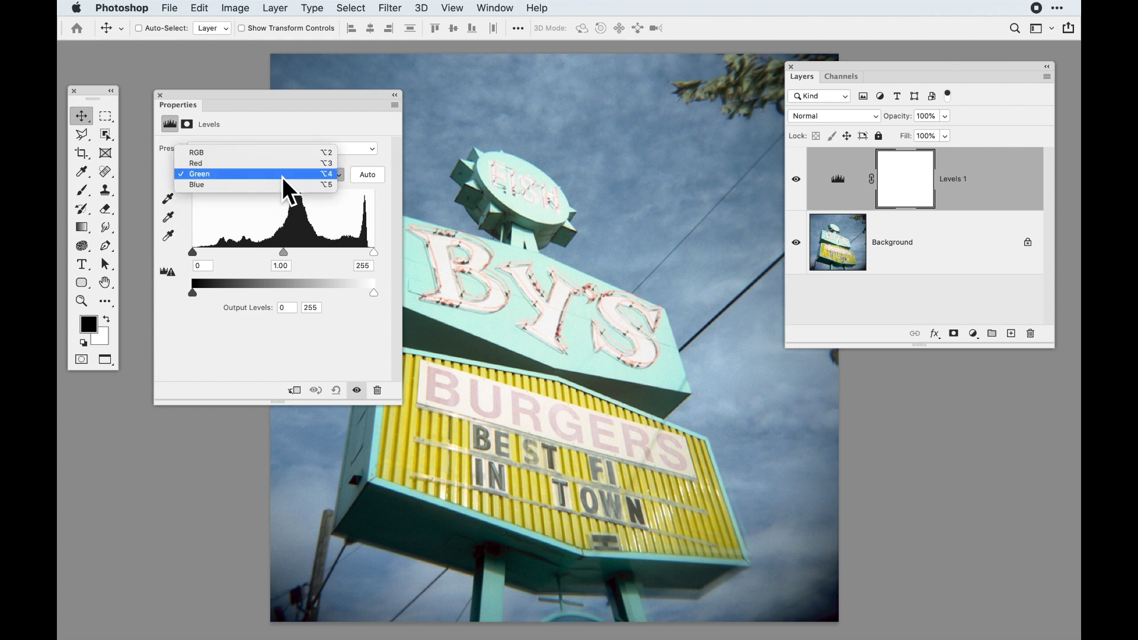
left_click(280, 188)
left_click(273, 178)
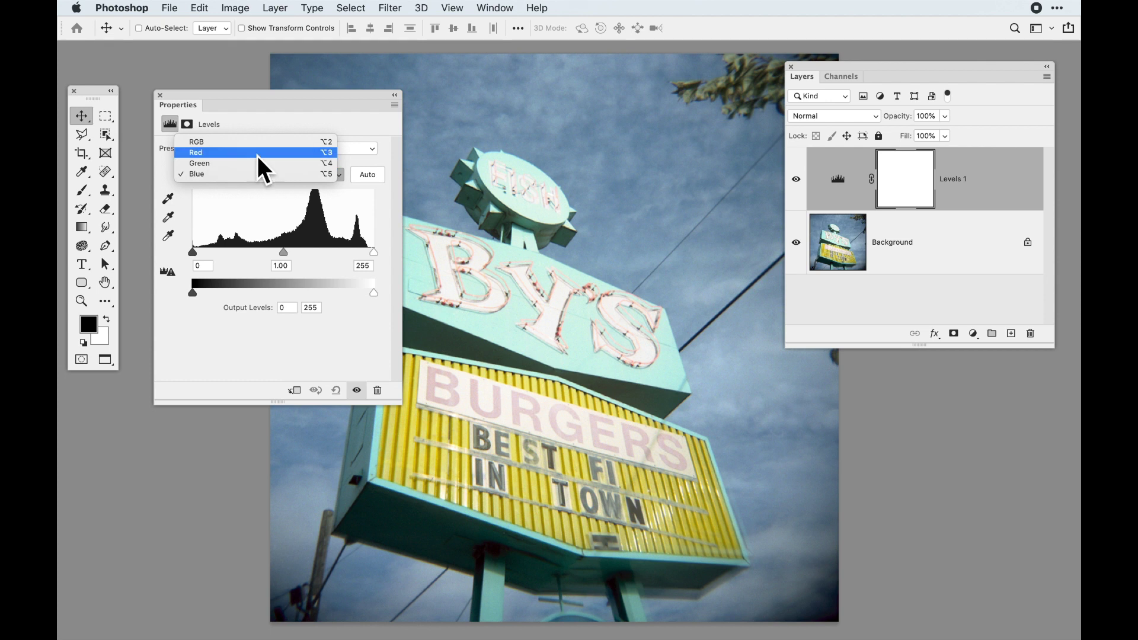
left_click(251, 143)
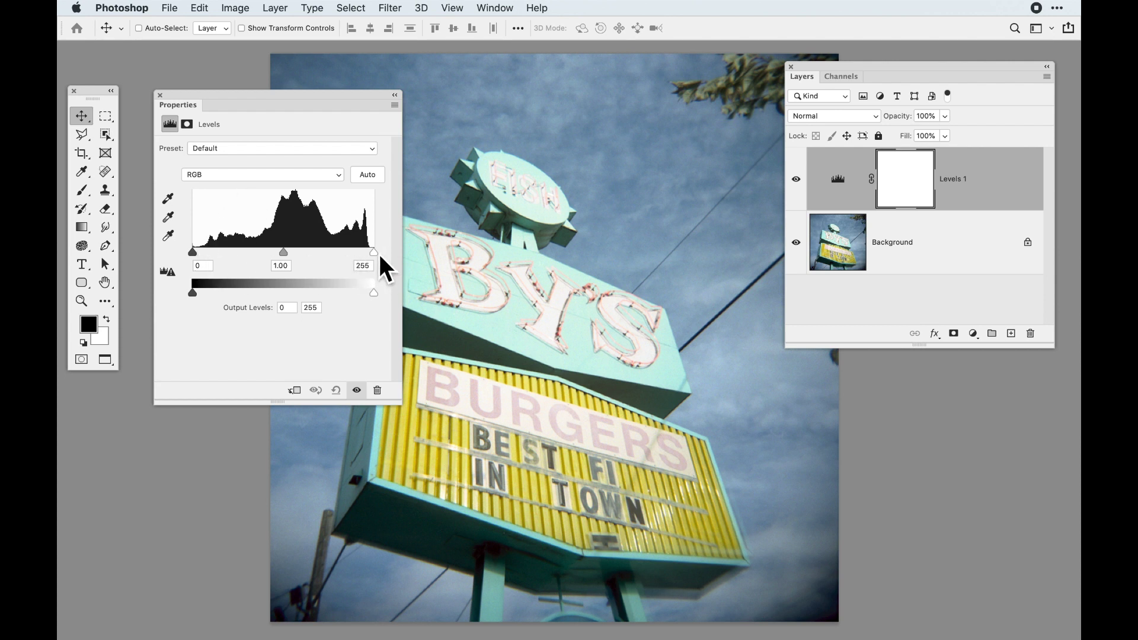
- In the Red channel of the sign photo's Levels, set the white input to 248 and the black input to 17
left_click(332, 179)
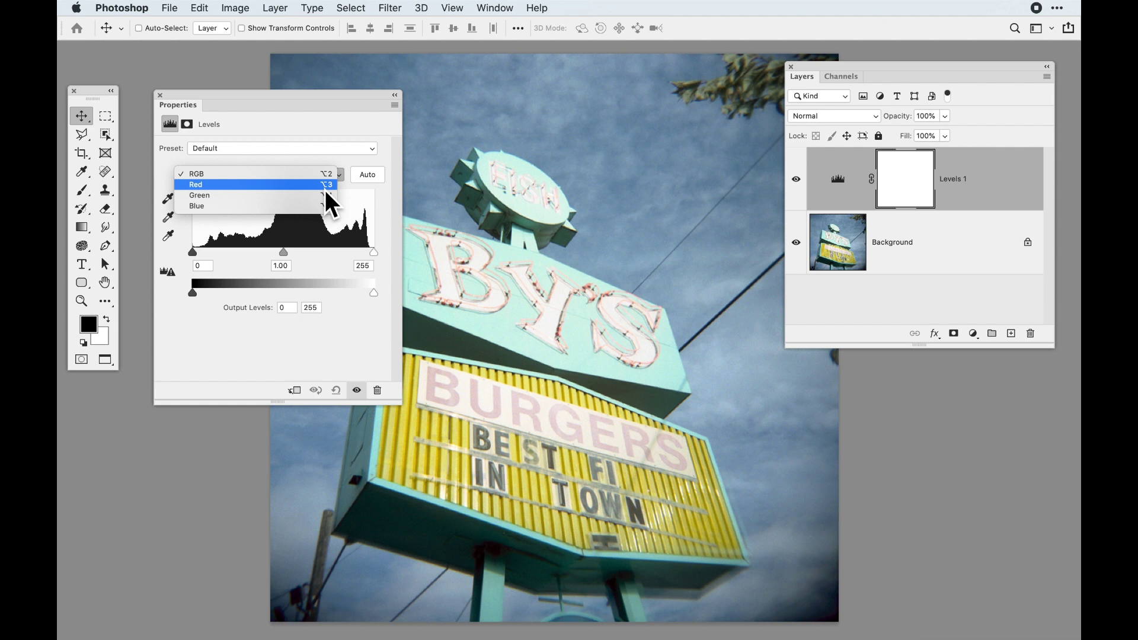
left_click(325, 190)
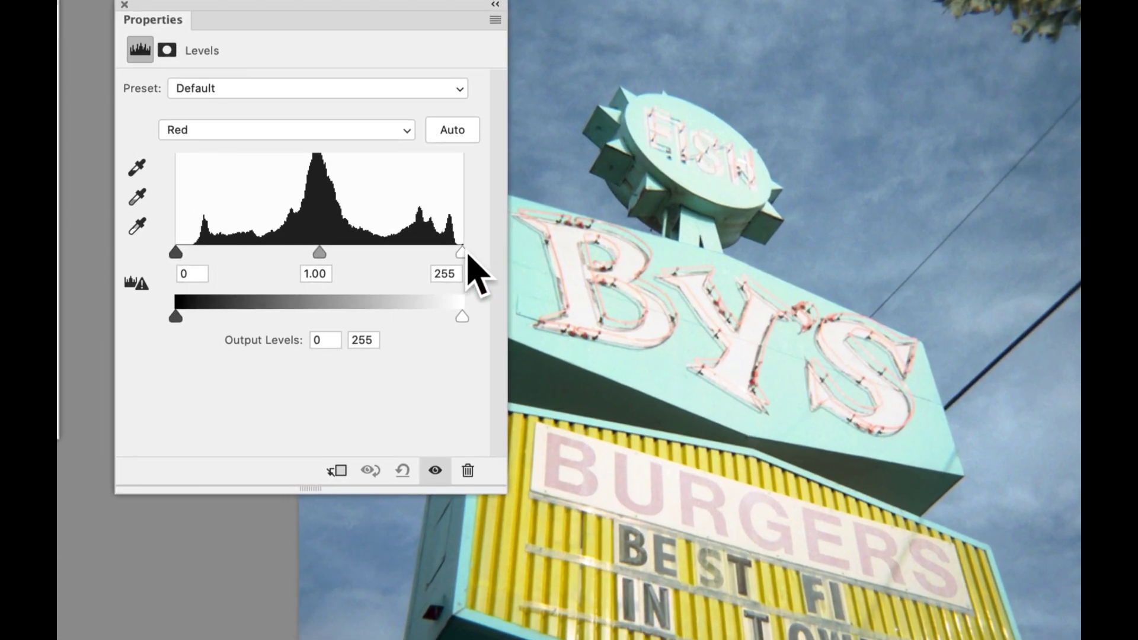
left_click_drag(441, 253, 454, 249)
left_click_drag(177, 253, 198, 254)
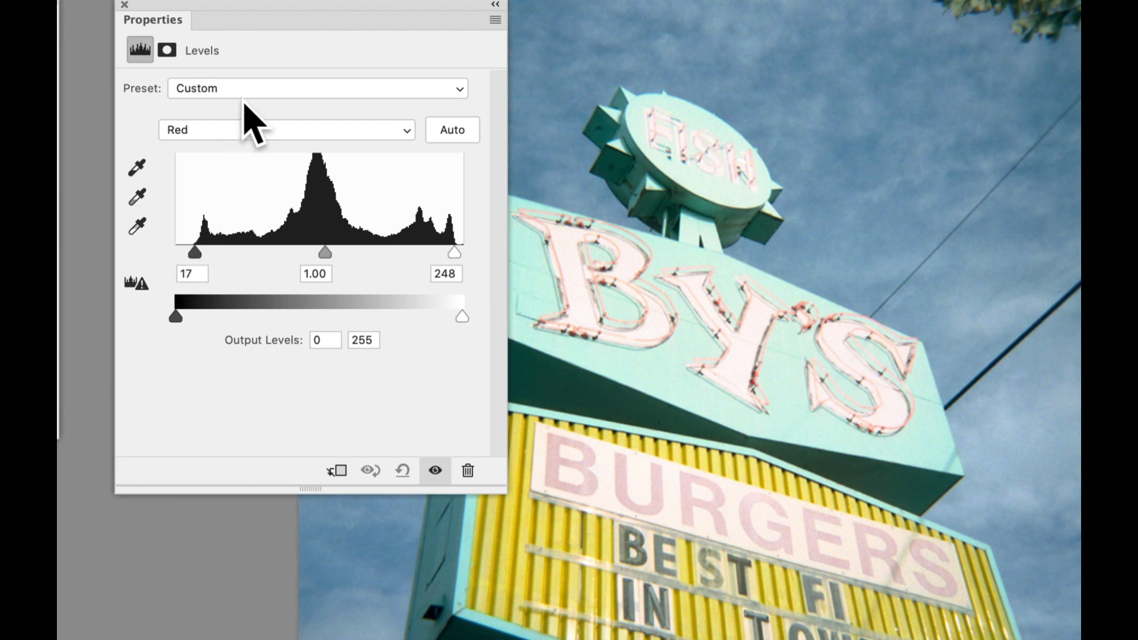
- In the Green channel of Levels, set the black input to 11 and the white input to 247
left_click(253, 131)
left_click(249, 145)
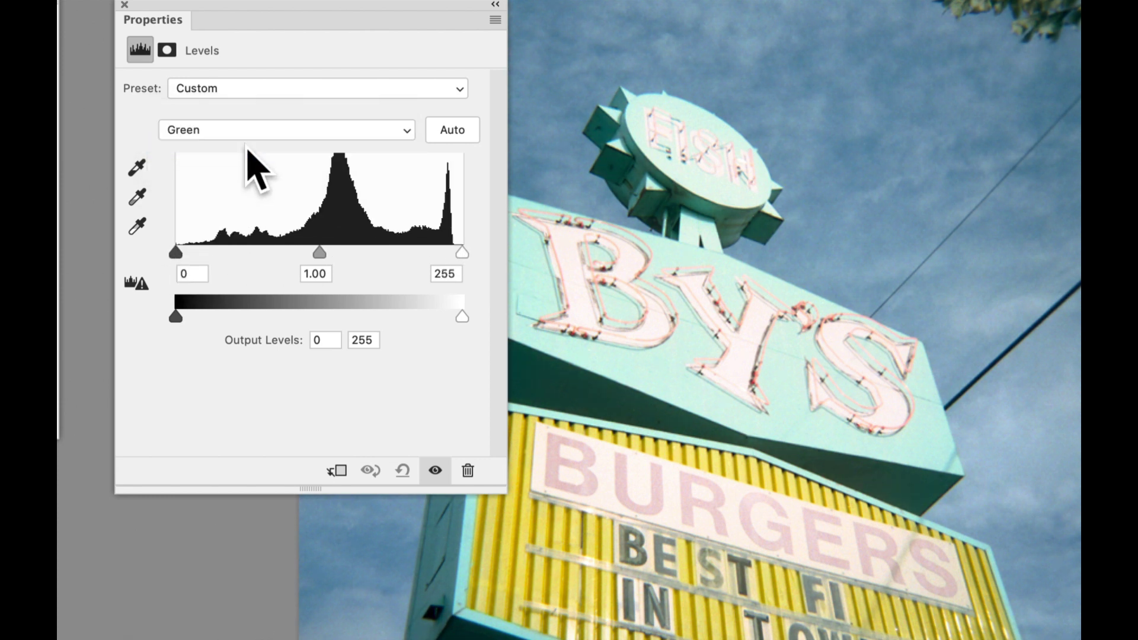
left_click_drag(175, 254, 190, 257)
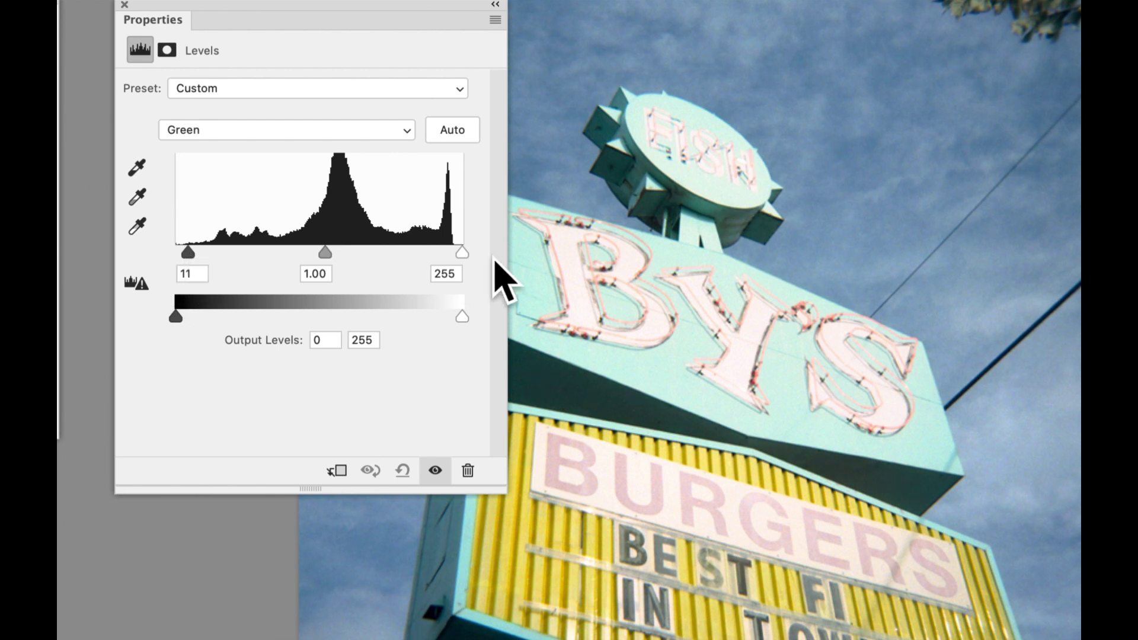
left_click_drag(462, 253, 455, 254)
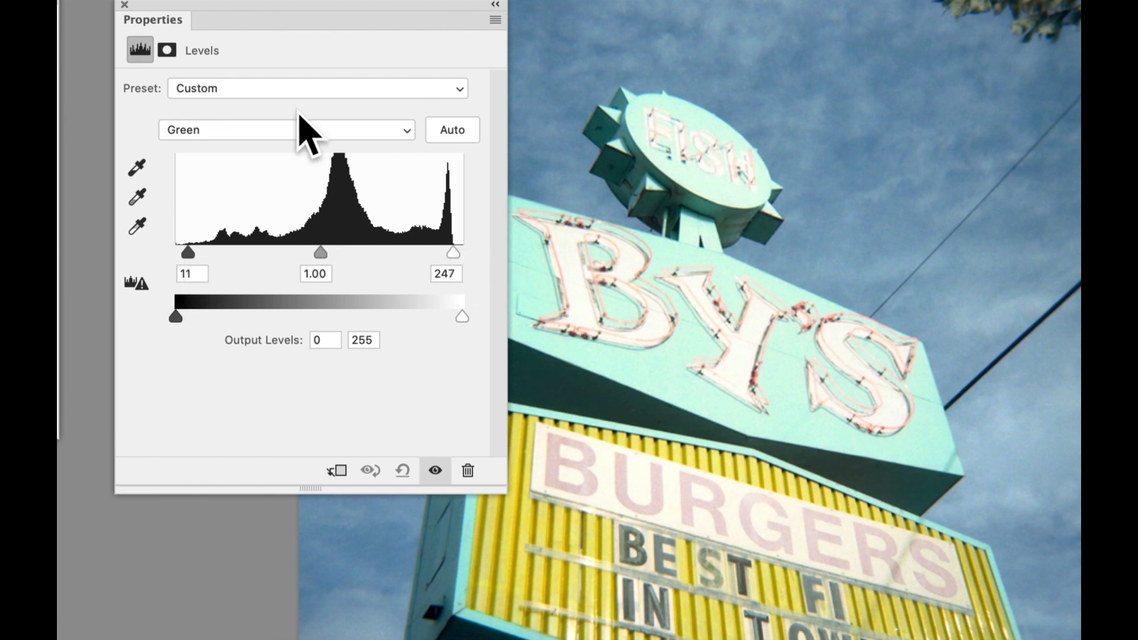
- In the Blue channel of Levels, set the white input to 246
left_click(276, 130)
left_click(271, 144)
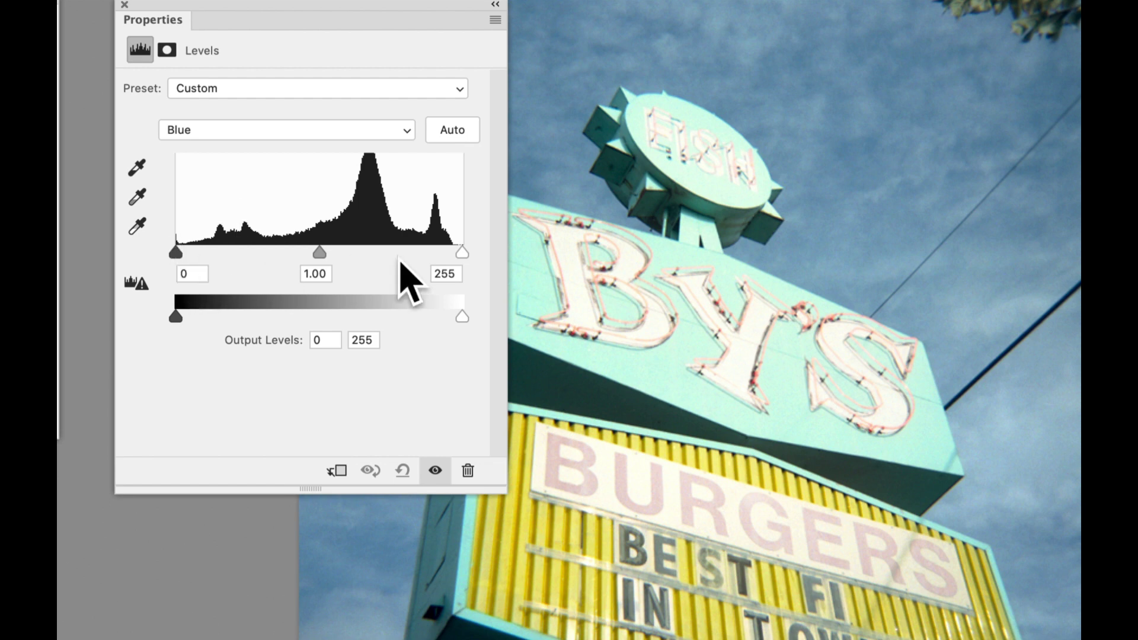
left_click_drag(462, 254, 455, 254)
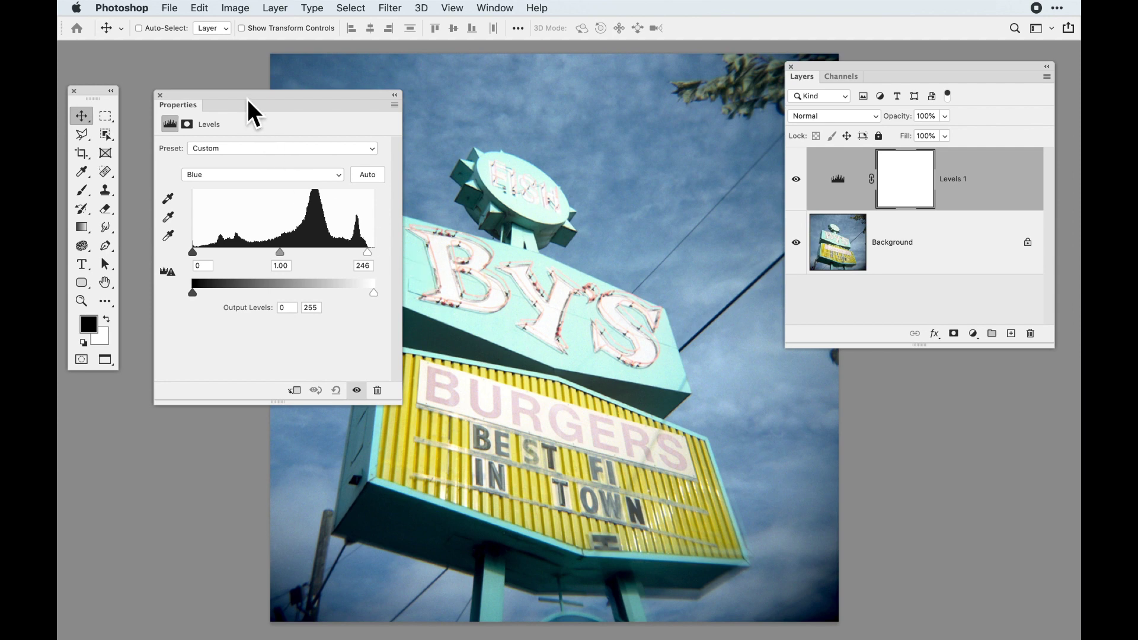
- Compare the sign photo with the per-channel Levels corrections off and on by toggling the adjustment layer's visibility
left_click_drag(247, 98, 243, 100)
left_click(797, 179)
left_click(808, 181)
left_click(808, 182)
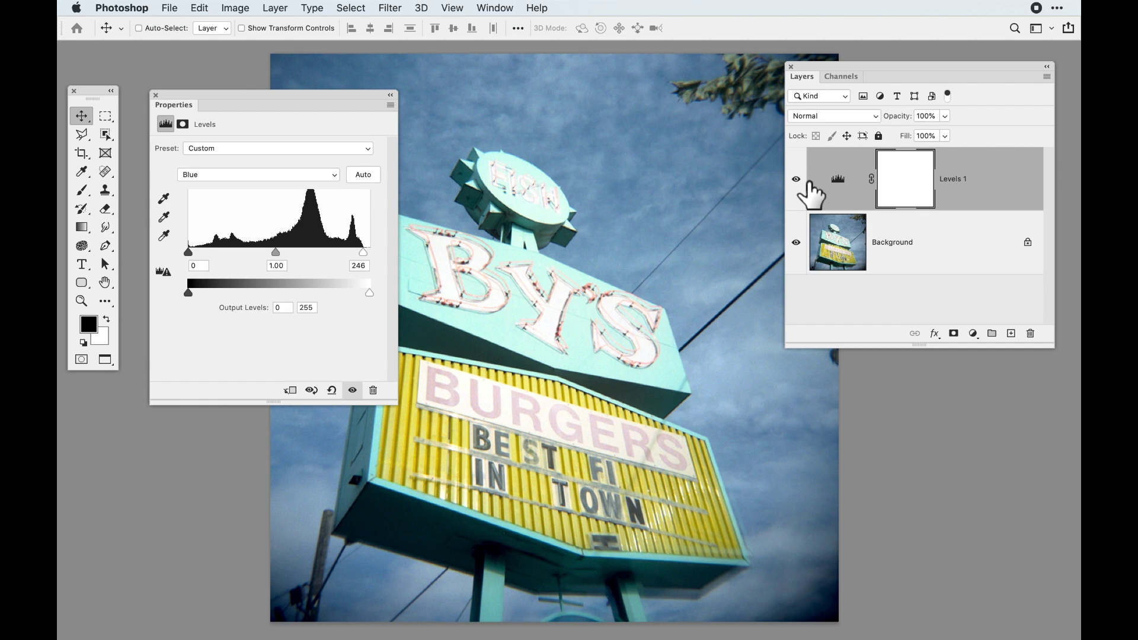
left_click(796, 179)
left_click(809, 183)
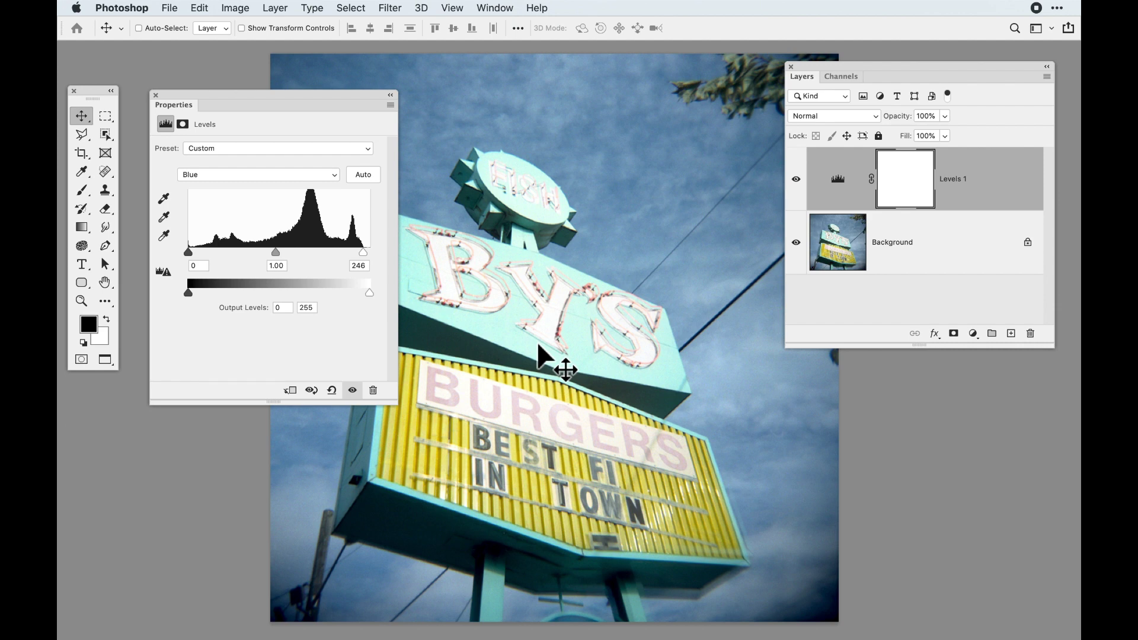
left_click(796, 240)
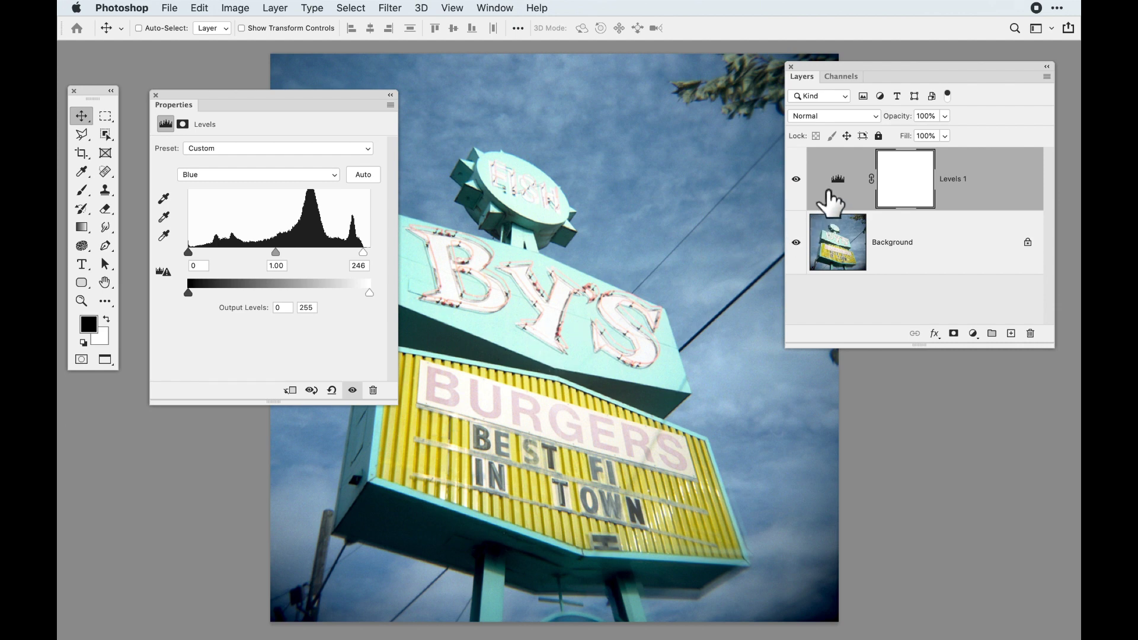
- Return Levels to the RGB channel and darken the sign photo's midtones by setting the midtone input to 0.96
left_click(276, 176)
left_click(259, 143)
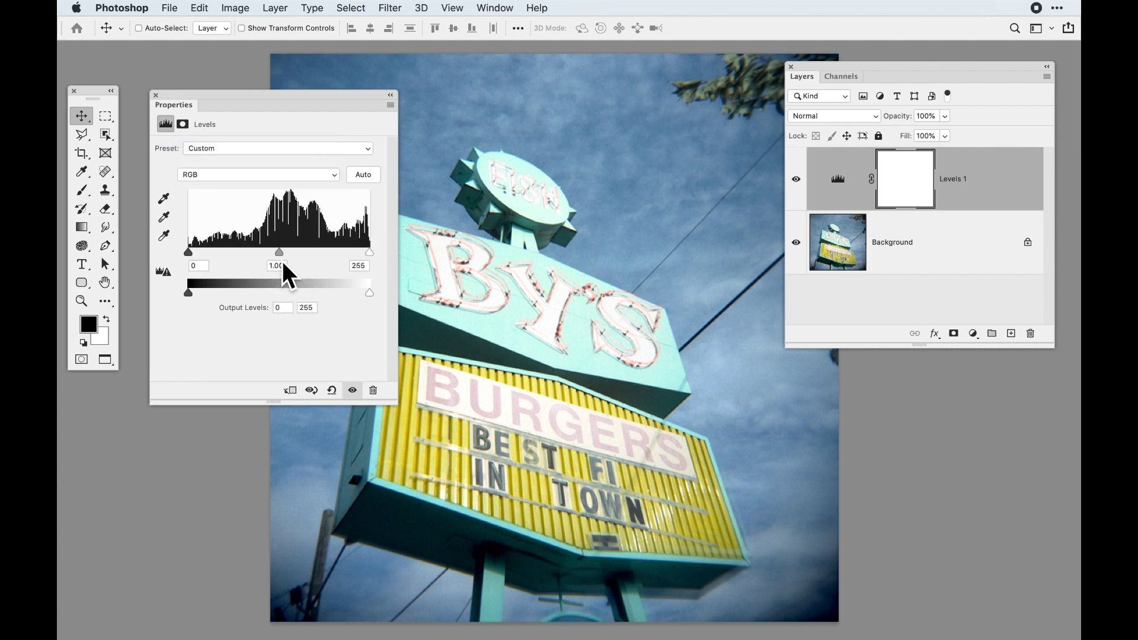
left_click_drag(279, 258, 290, 259)
left_click(256, 174)
left_click(252, 176)
- Compare the sign photo before and after the combined channel and midtone corrections by hiding and showing the Levels layer
left_click(800, 180)
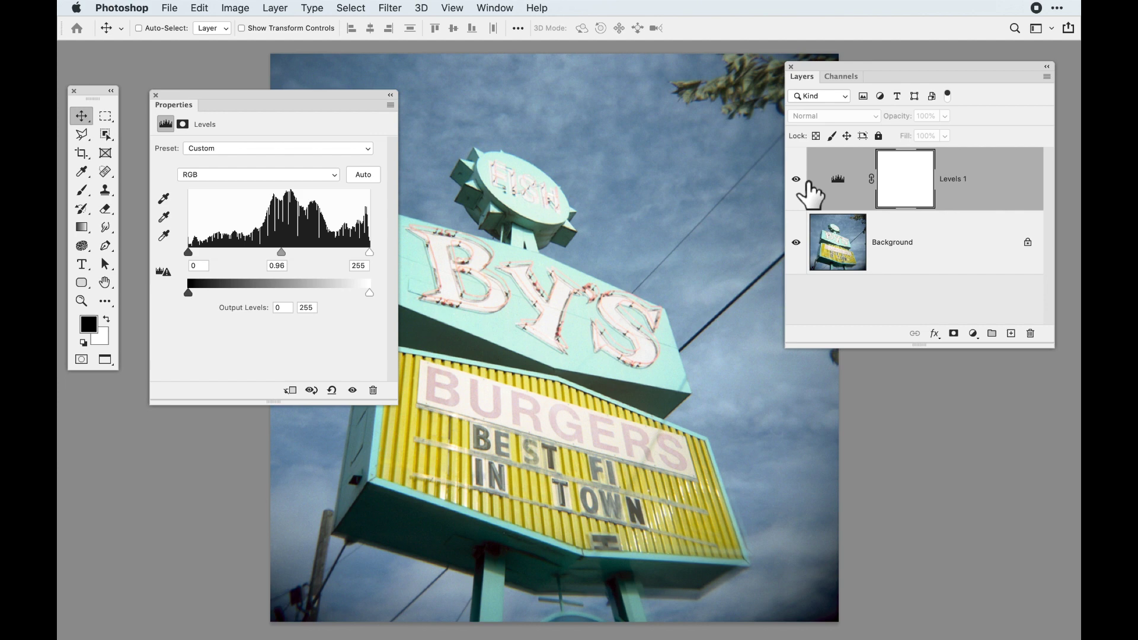
left_click(807, 185)
left_click(807, 184)
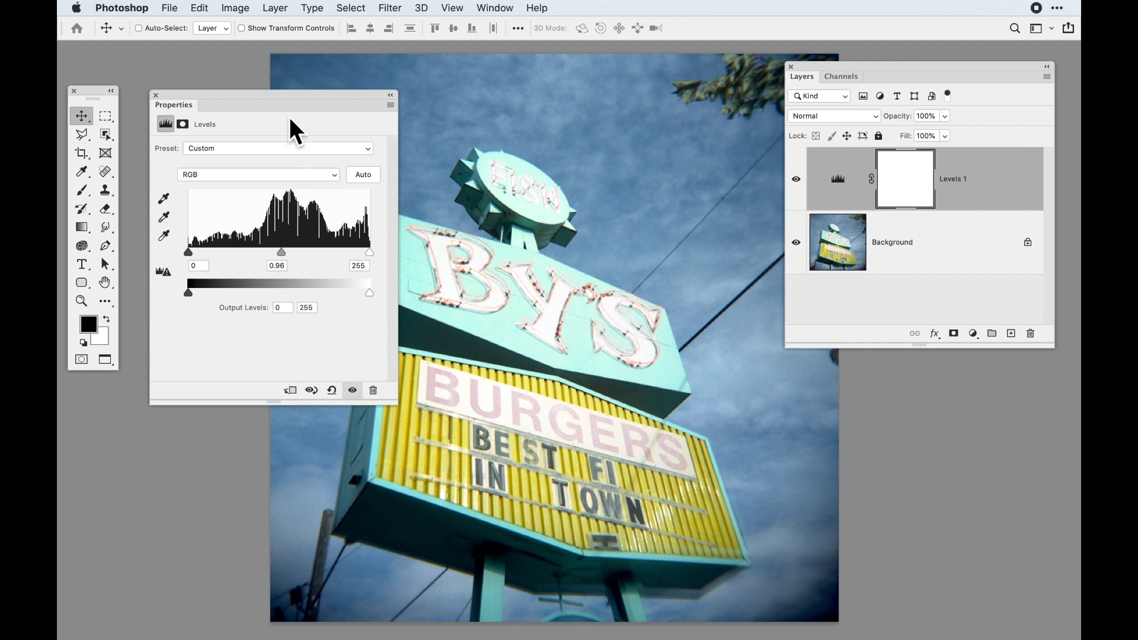
left_click_drag(290, 99, 287, 101)
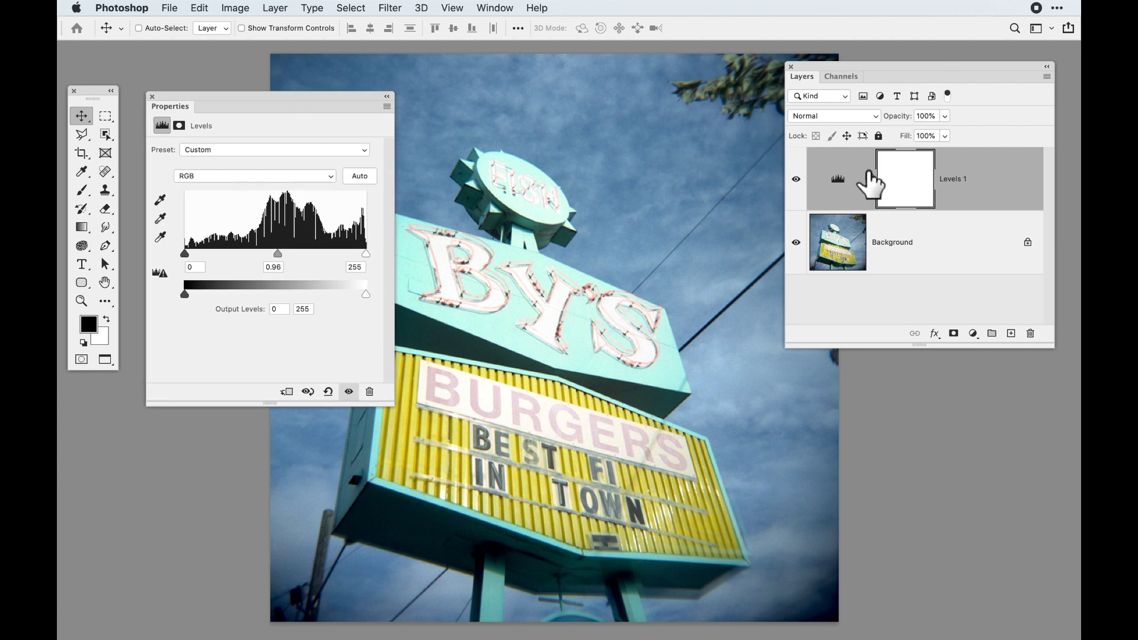
left_click(797, 179)
left_click(796, 179)
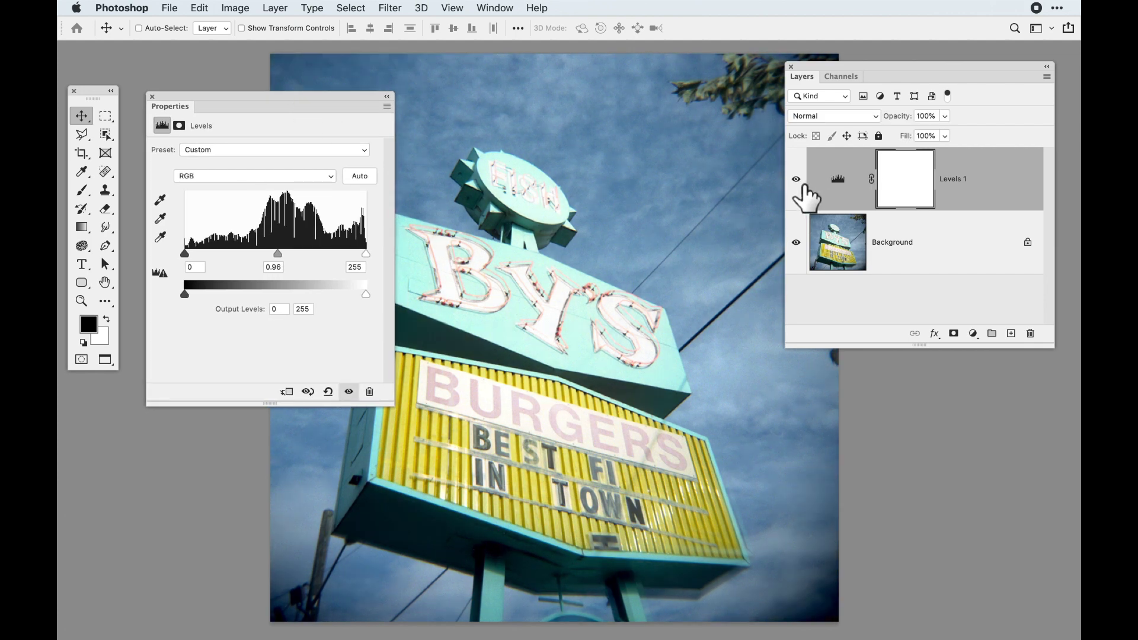
- Switch to the open document with the snowy mountain and glacier photo
left_click(495, 7)
scroll(535, 542, "down", 4)
left_click(524, 506)
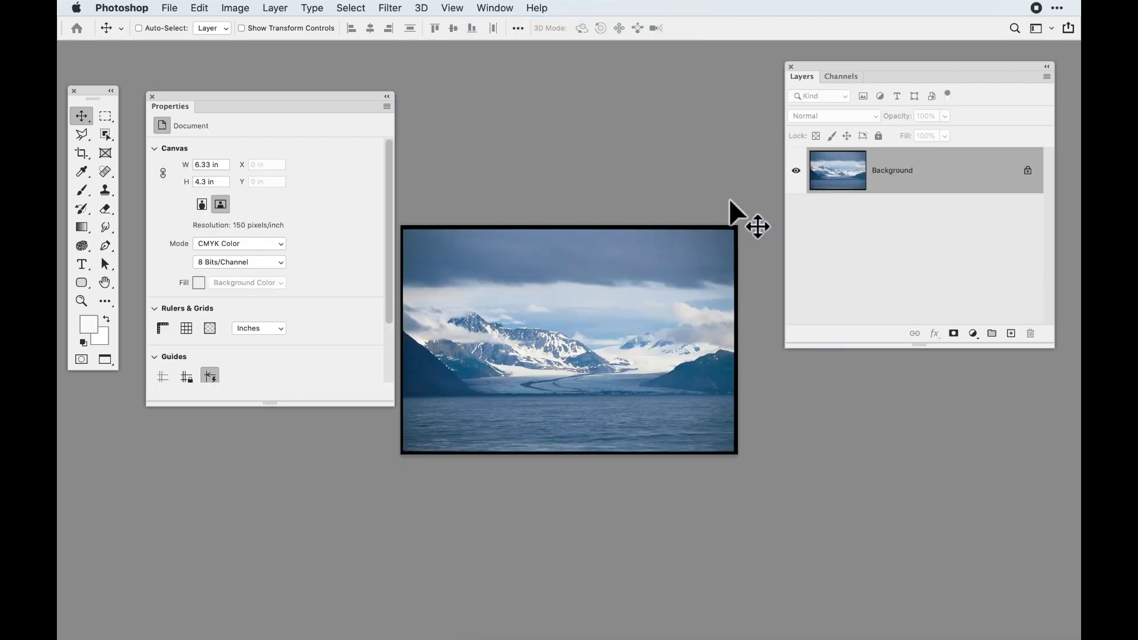
- Add a Curves adjustment layer to the mountain photo and delete its layer mask
left_click(973, 333)
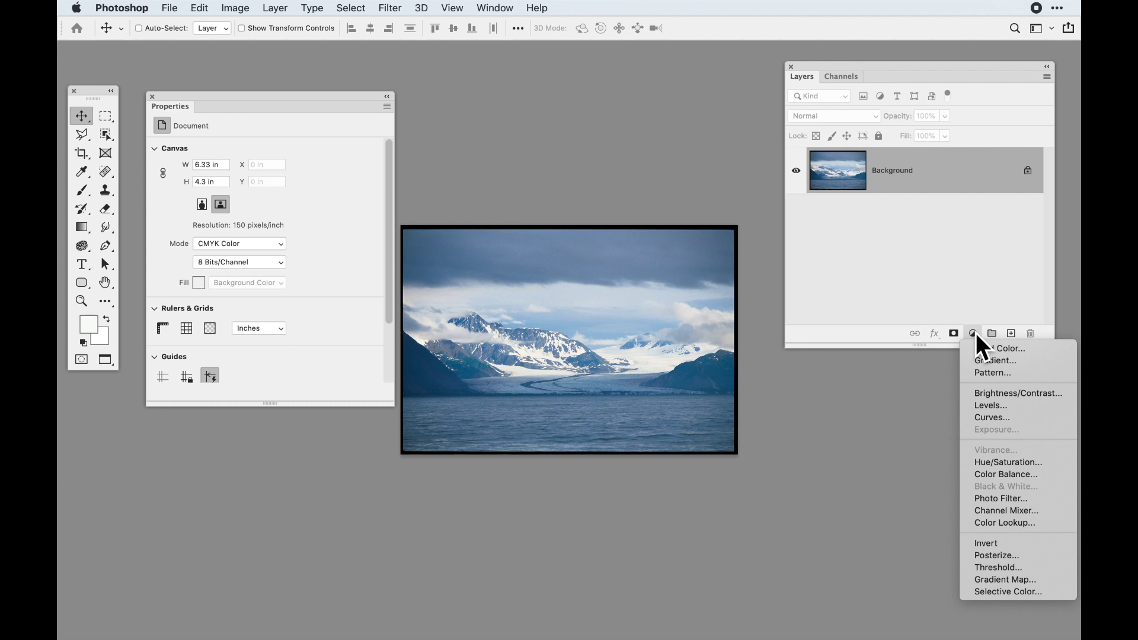
left_click(997, 422)
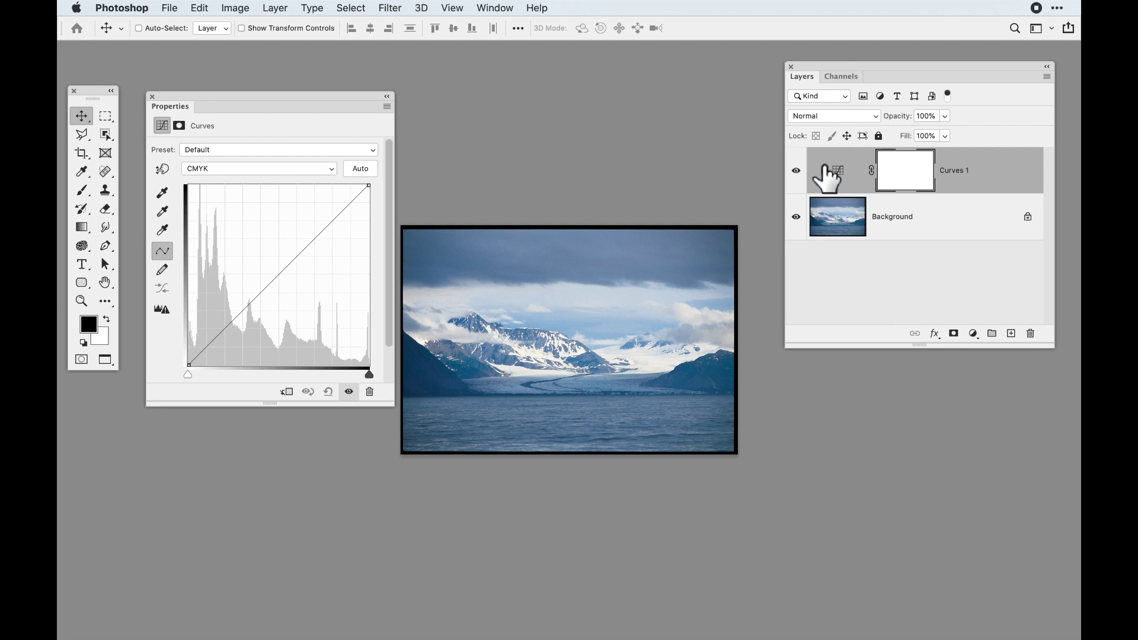
left_click(1032, 334)
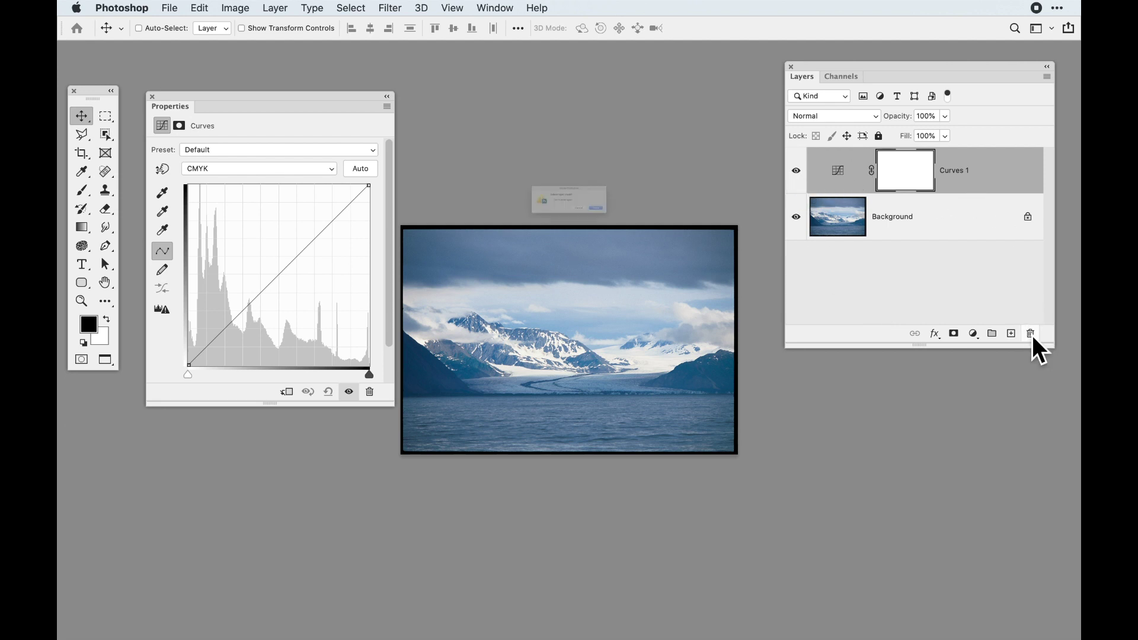
left_click(669, 235)
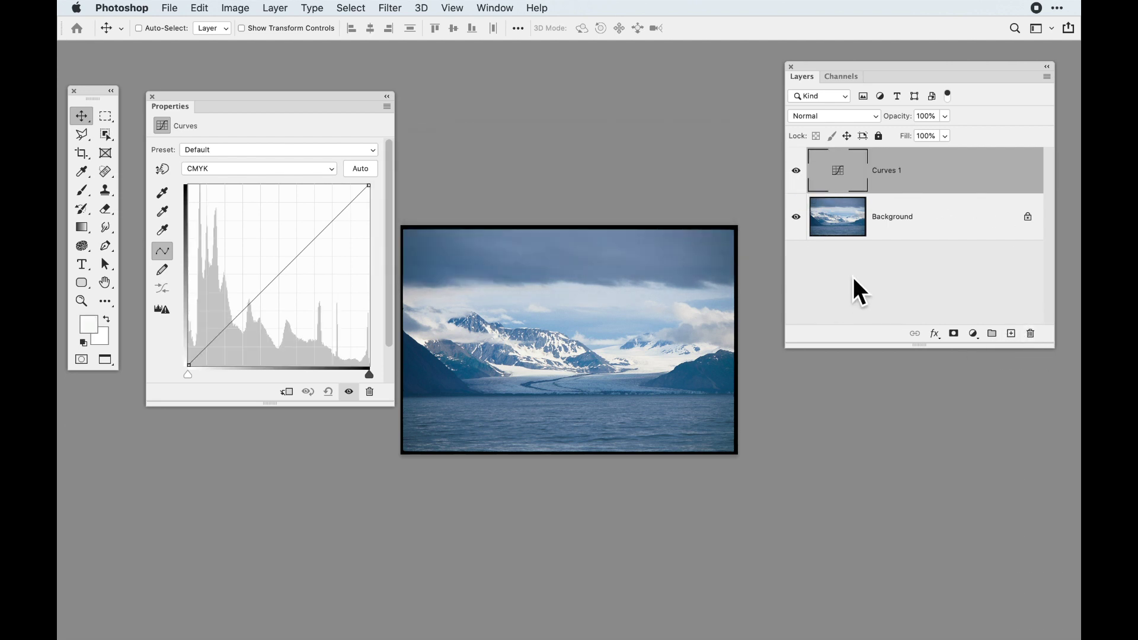
- Add a Levels adjustment layer to the mountain photo and shift the Layers and Properties panels slightly
left_click(975, 336)
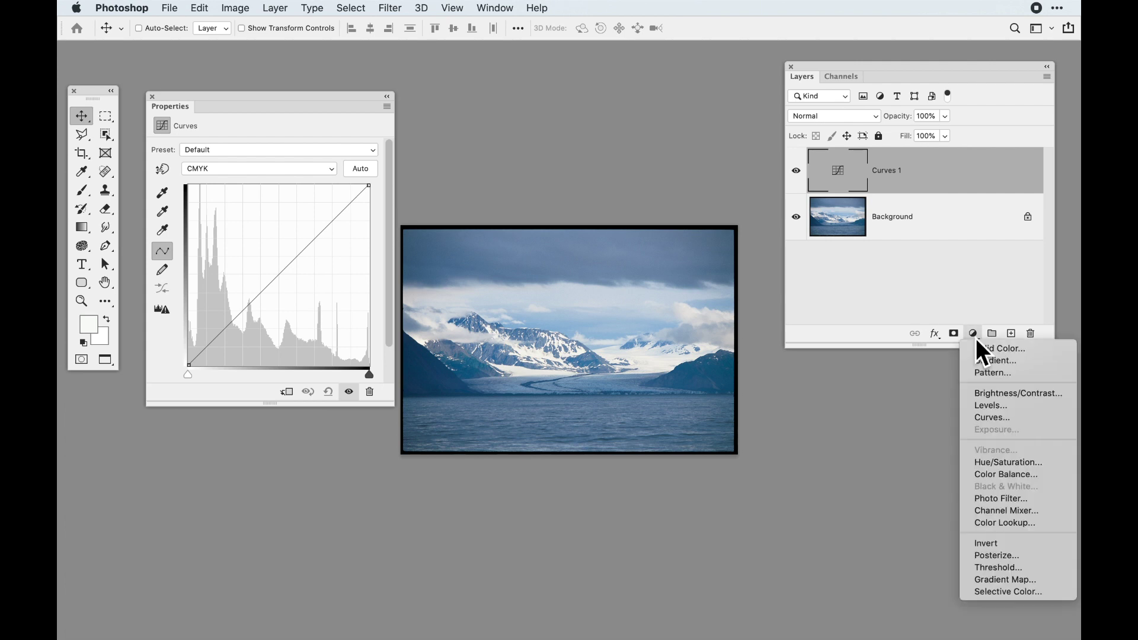
left_click(996, 406)
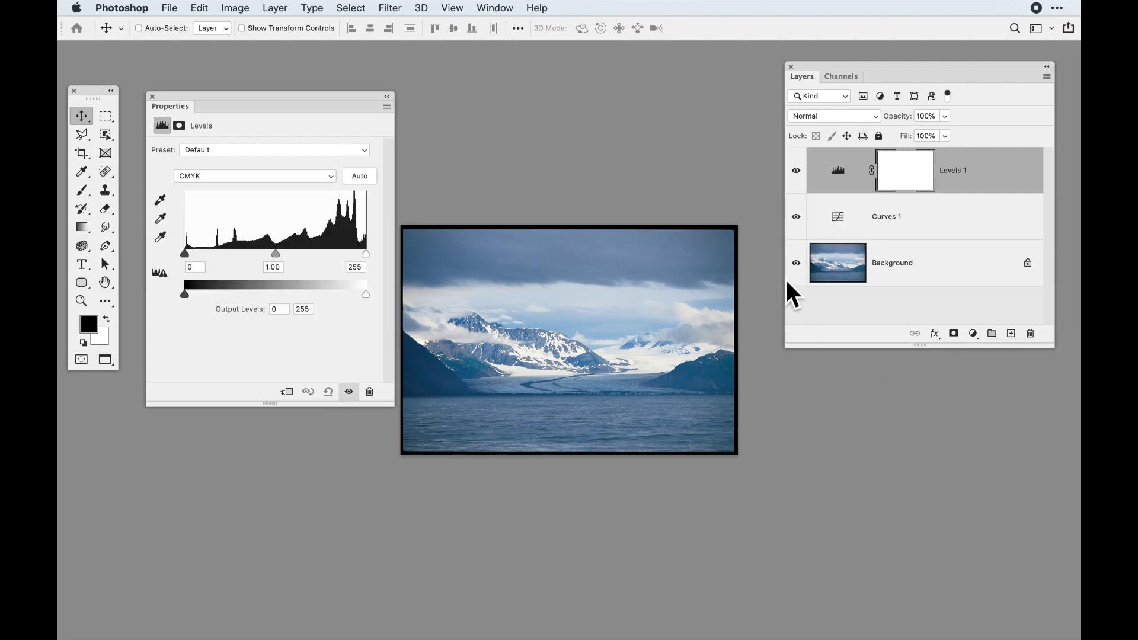
left_click_drag(840, 70, 832, 105)
left_click_drag(286, 100, 282, 108)
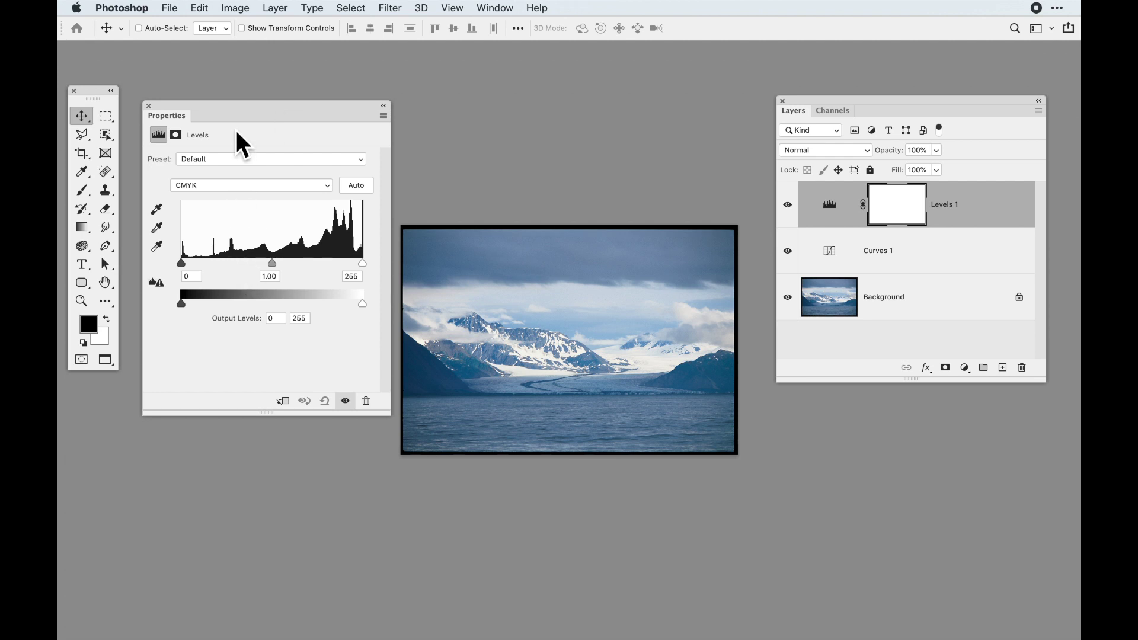
- View the Levels channels available for the CMYK mountain photo, and delete the unneeded Curves 1 layer
left_click(238, 190)
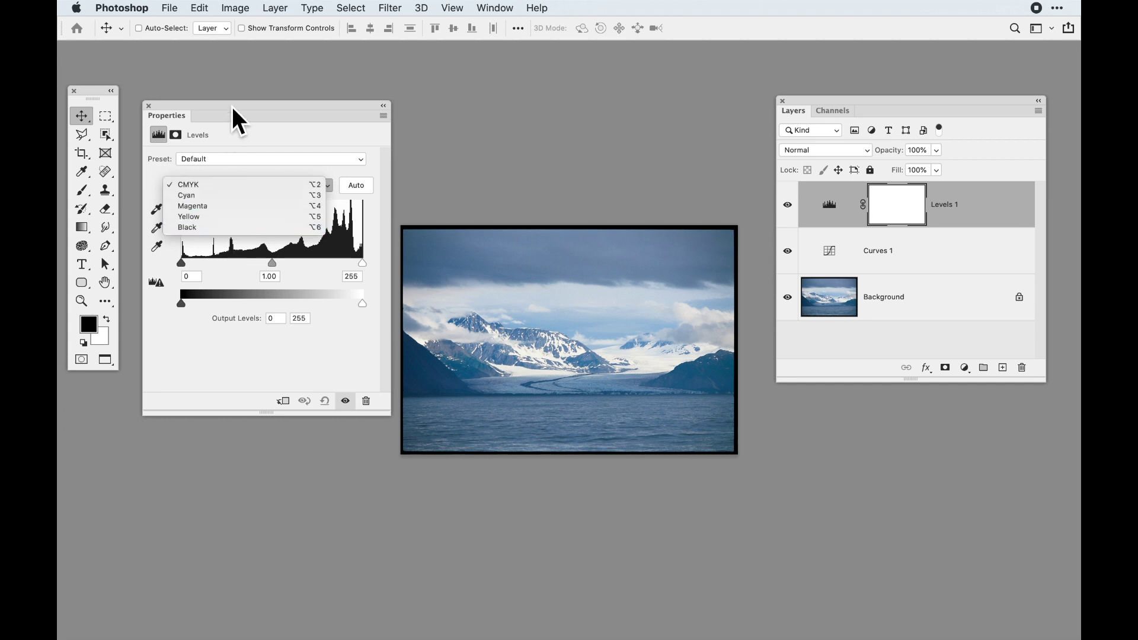
left_click(267, 139)
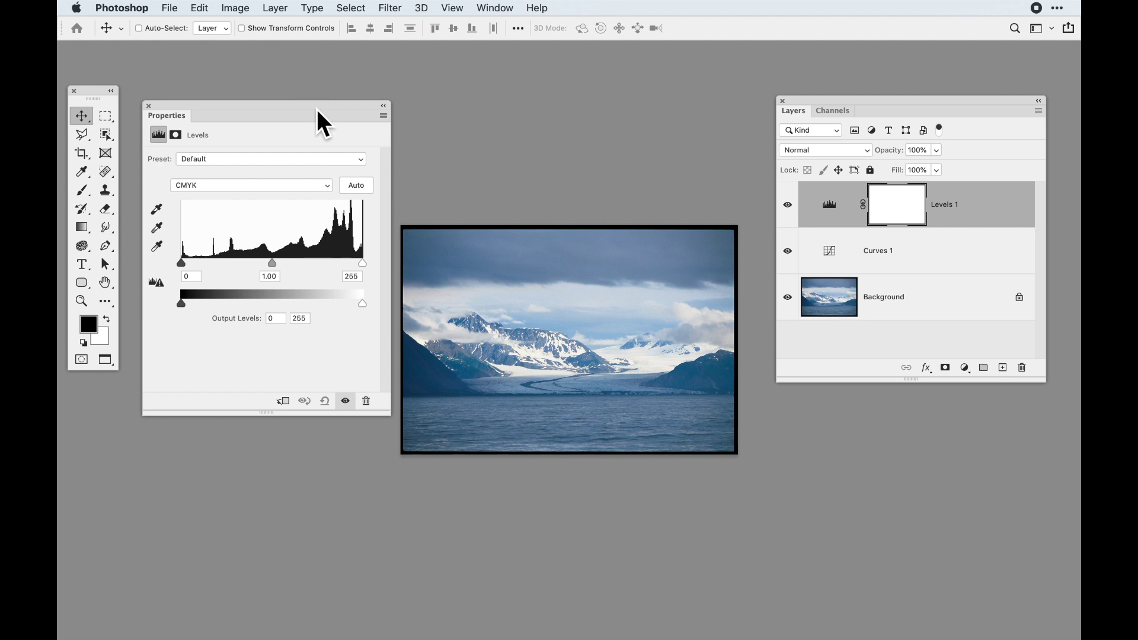
left_click_drag(316, 109, 314, 116)
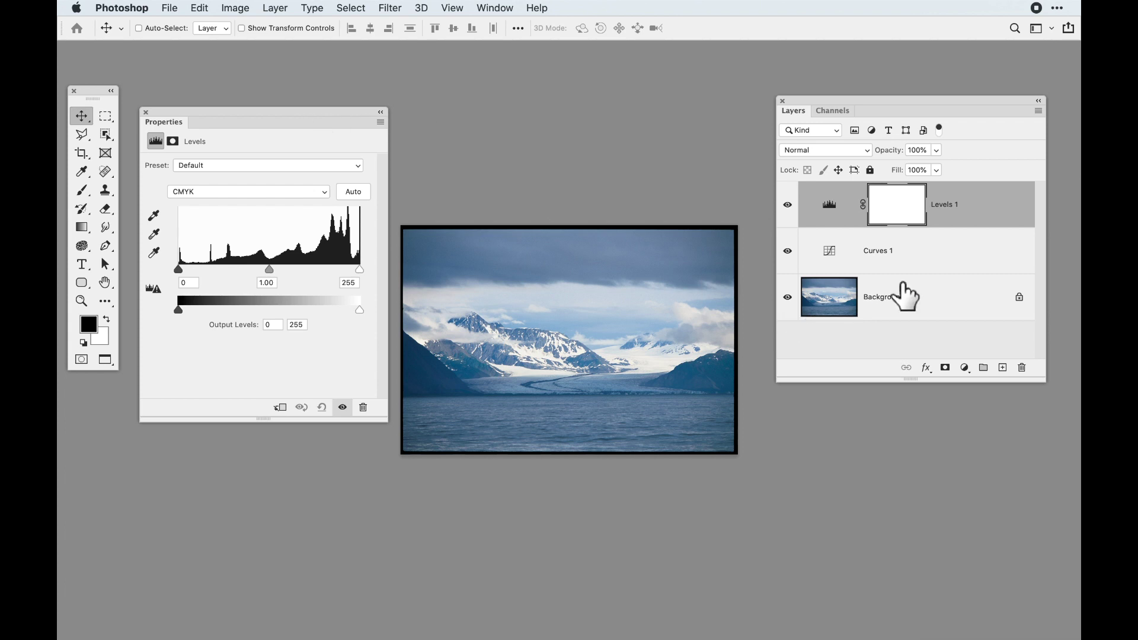
left_click_drag(941, 262, 1023, 369)
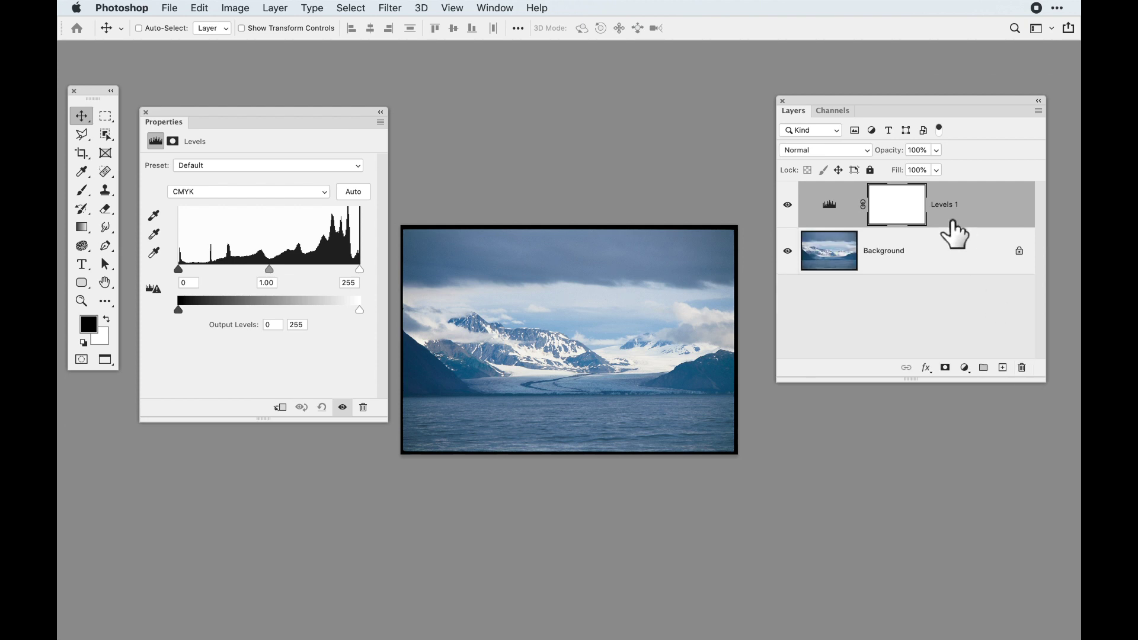
- In the Cyan channel of the mountain photo's Levels, set the white input to 247
left_click(280, 194)
left_click(279, 204)
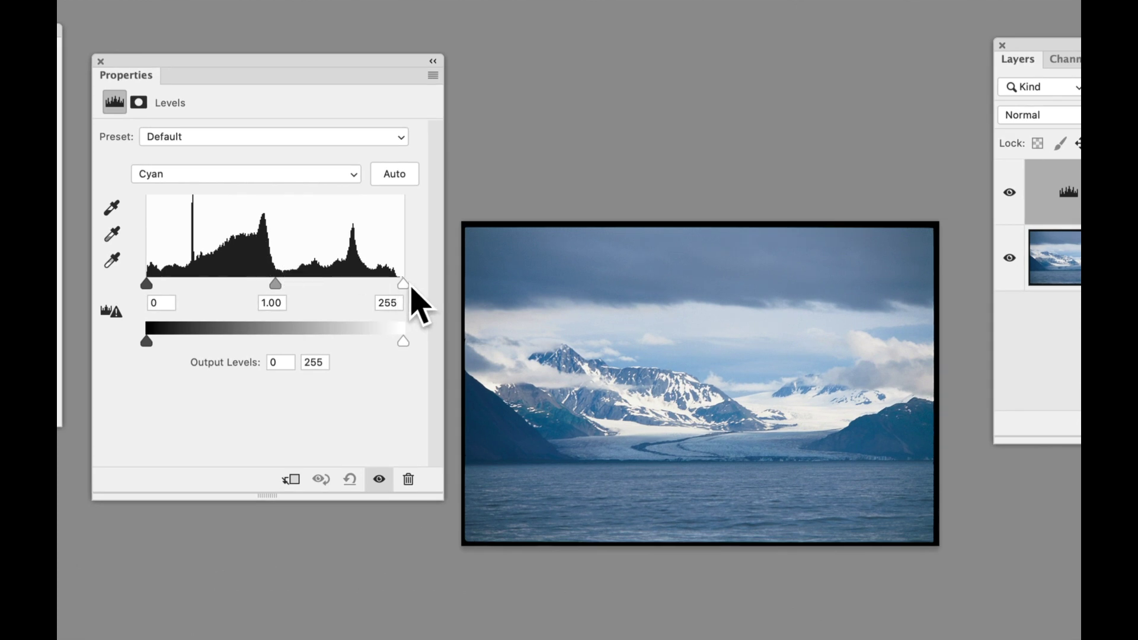
left_click_drag(411, 291, 397, 285)
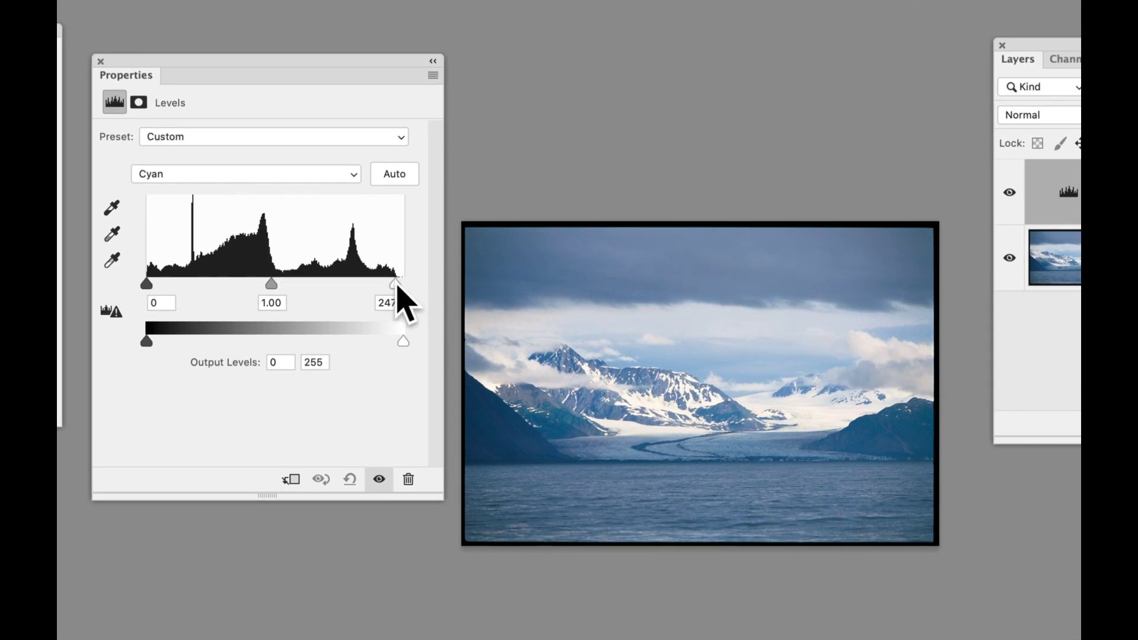
- In the Magenta channel of Levels, set the black input to 50 and the white input to 251
left_click(279, 176)
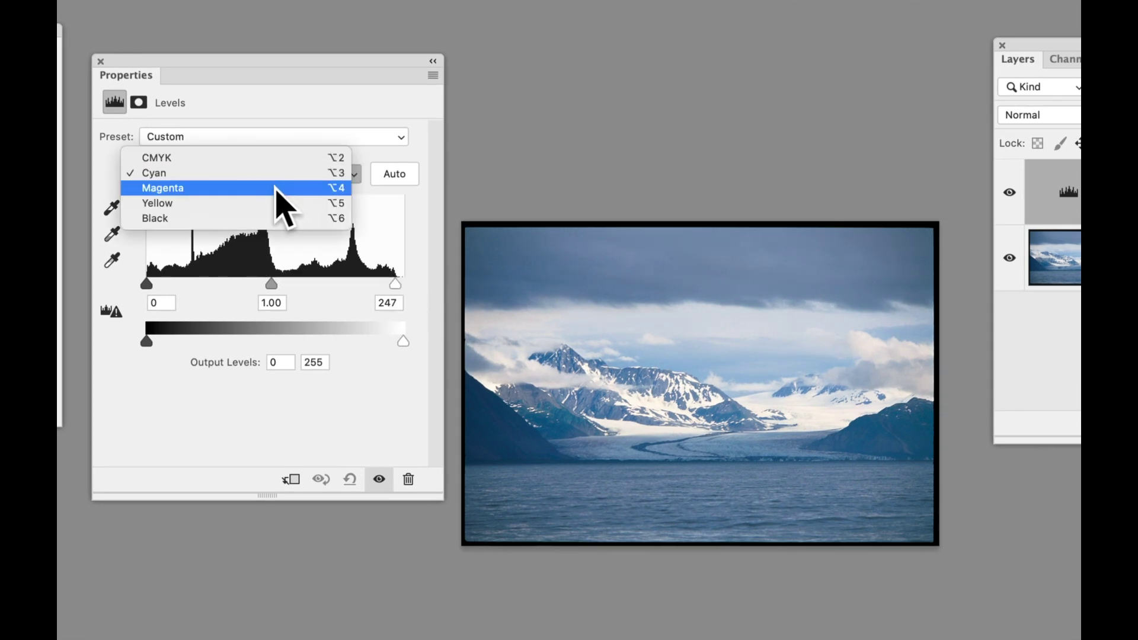
left_click(276, 188)
left_click_drag(147, 285, 203, 291)
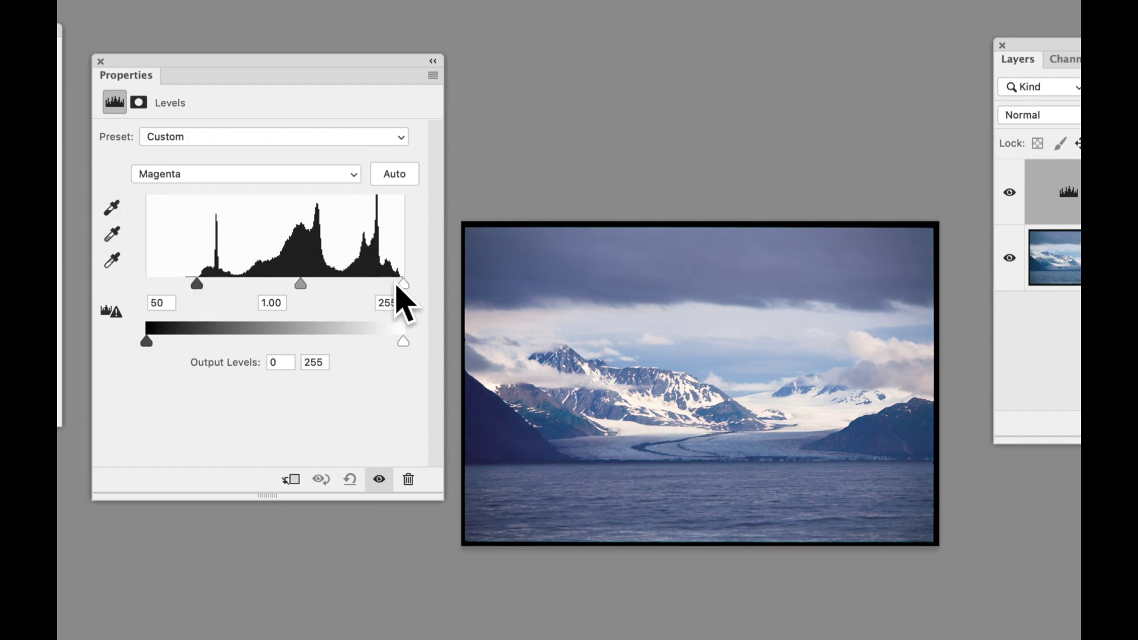
left_click_drag(402, 286, 399, 285)
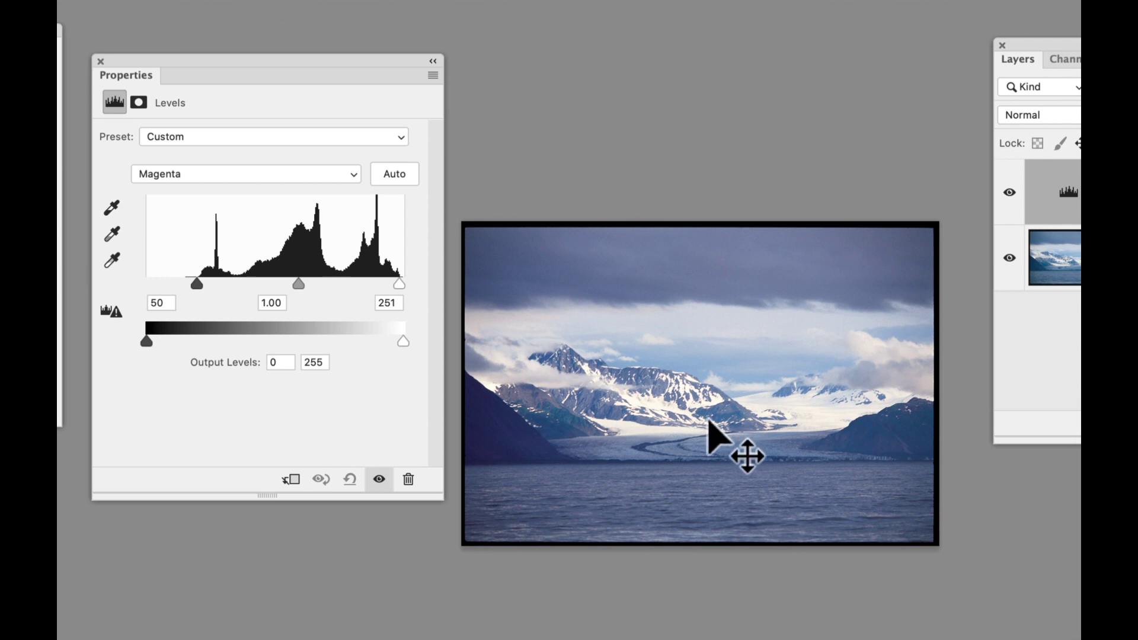
- In the Yellow channel of Levels, set the black input to 65 and the white input to 242
left_click(216, 174)
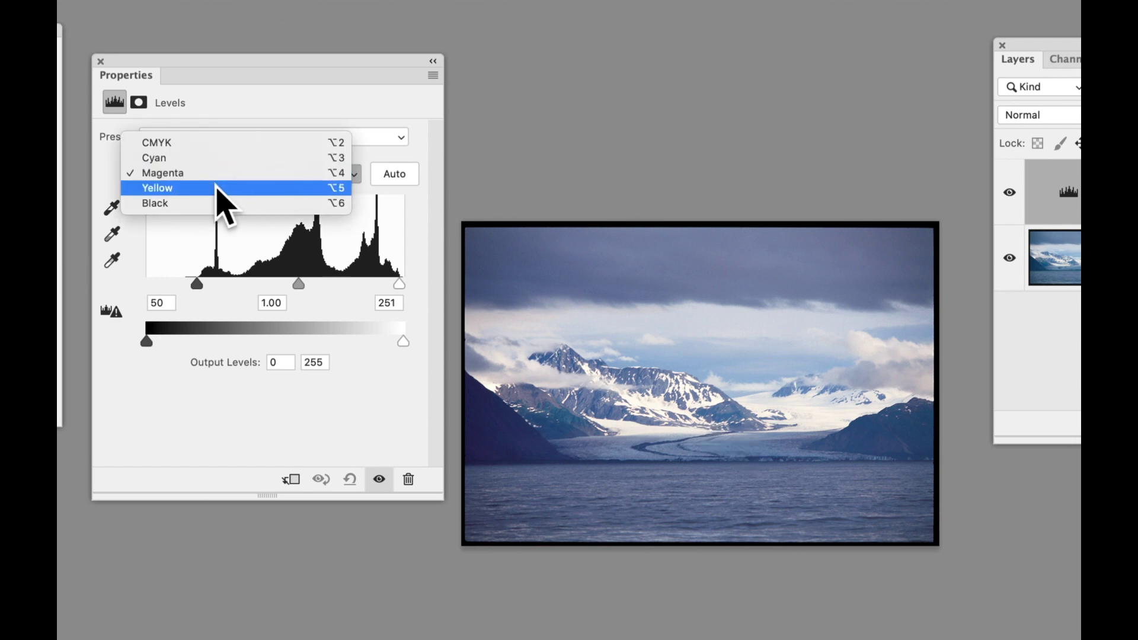
left_click(215, 189)
left_click_drag(146, 285, 214, 285)
left_click_drag(403, 285, 392, 286)
- In the Black channel of the mountain photo's Levels, set the black input to 1
left_click(246, 173)
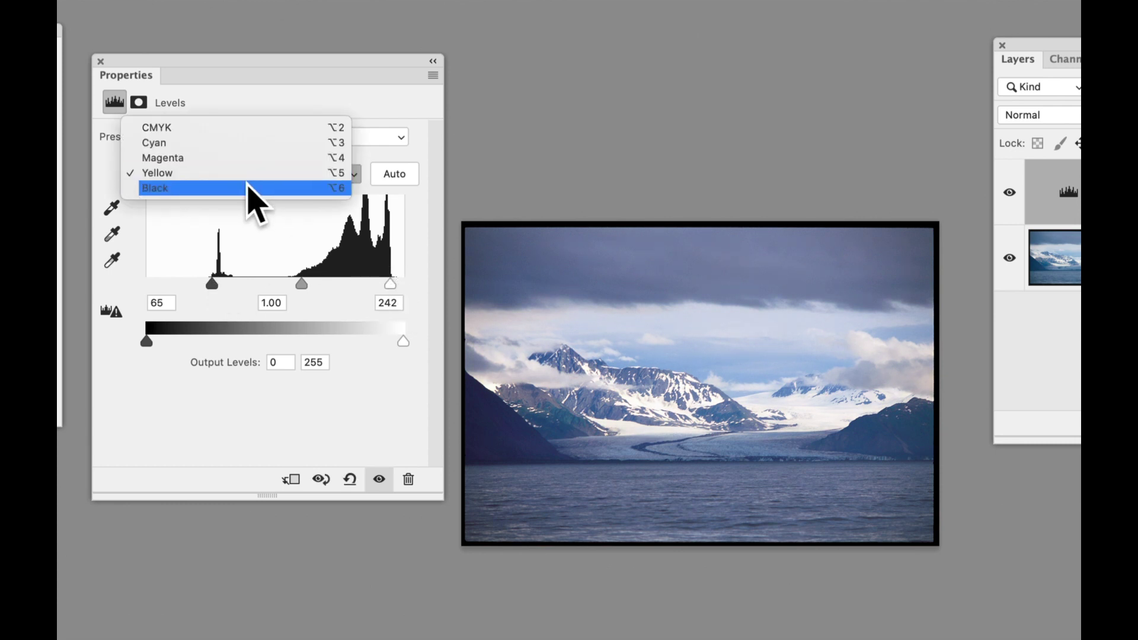
left_click(240, 188)
left_click_drag(147, 284, 148, 284)
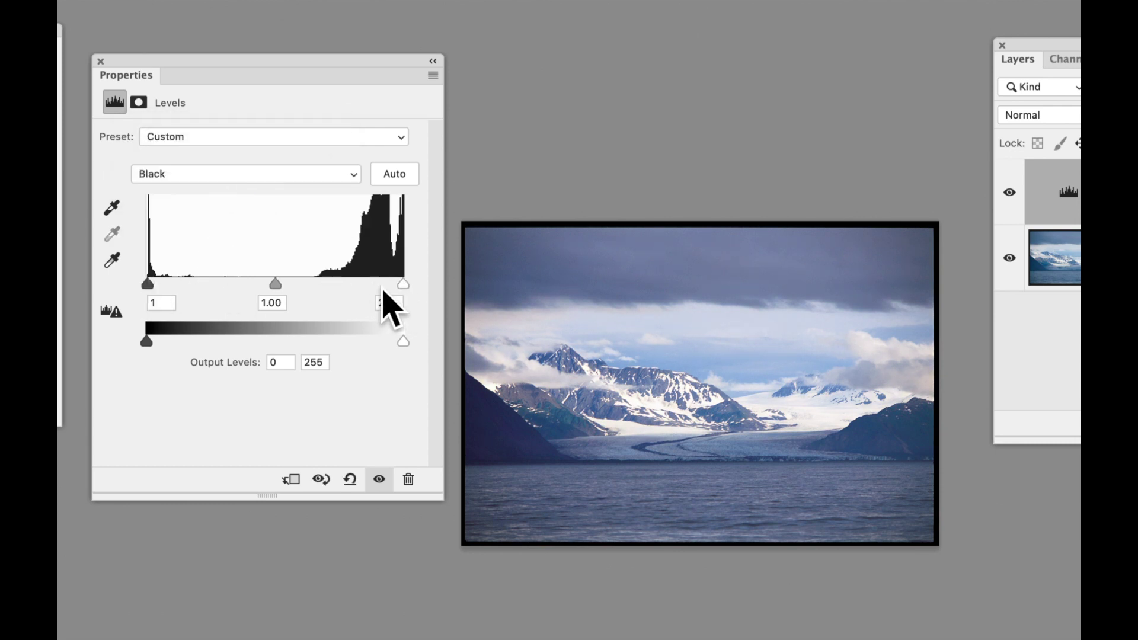
- Return Levels to the composite CMYK channel and compare the photo with the Levels 1 layer hidden and shown
left_click(221, 175)
left_click(211, 112)
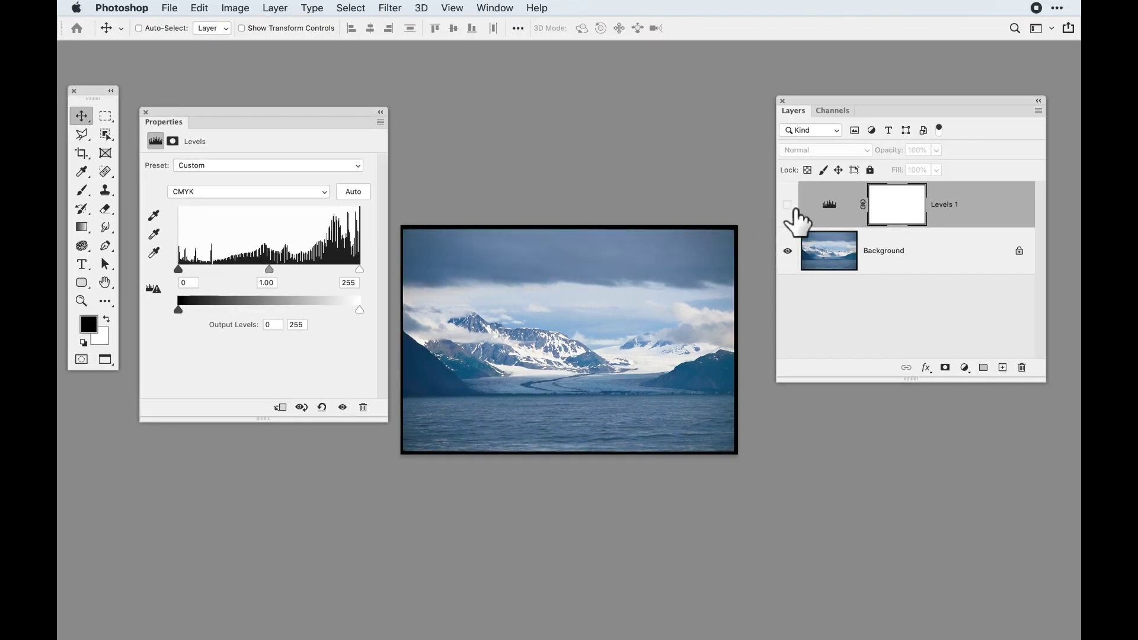
left_click(789, 205)
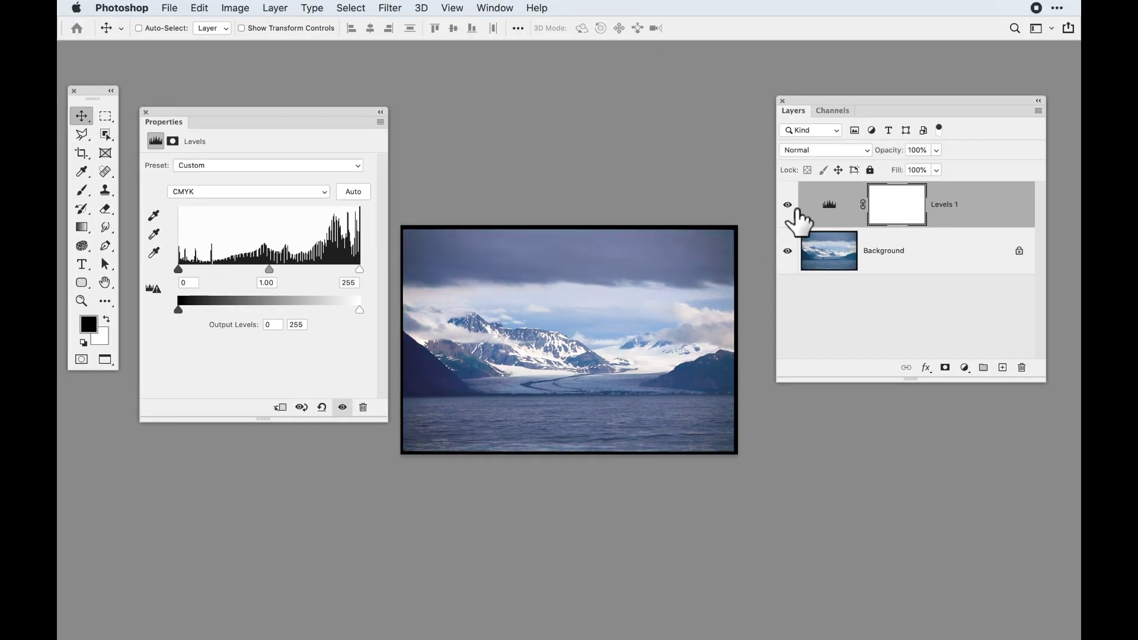
left_click(796, 211)
left_click(796, 211)
- Revisit the Cyan channel, and raise the Magenta channel's black input to 54
left_click(255, 191)
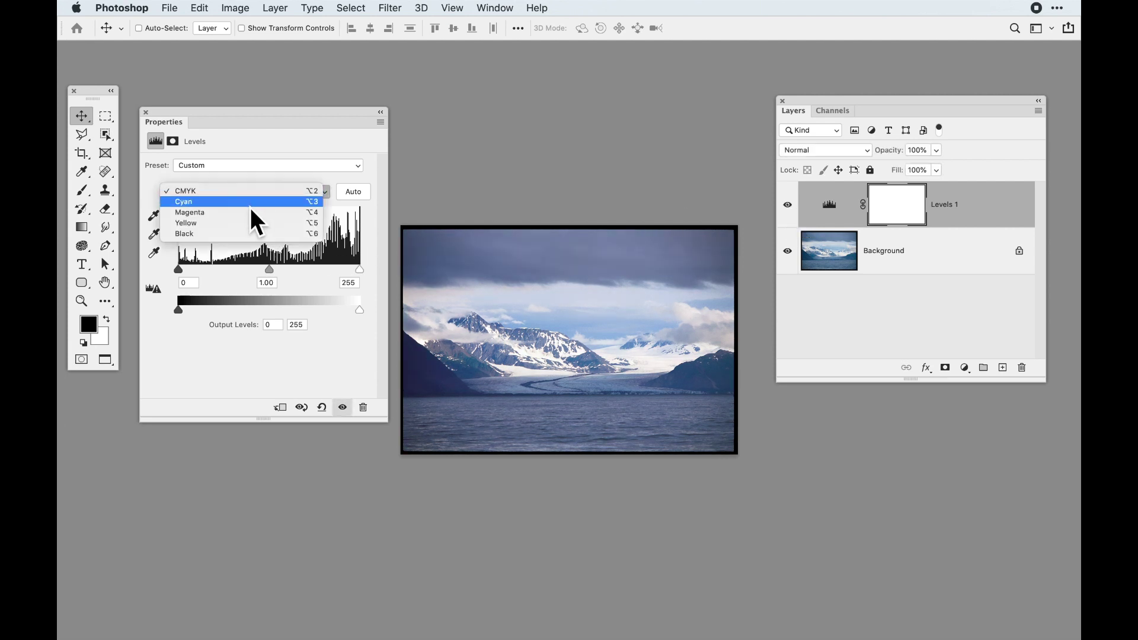
left_click(254, 200)
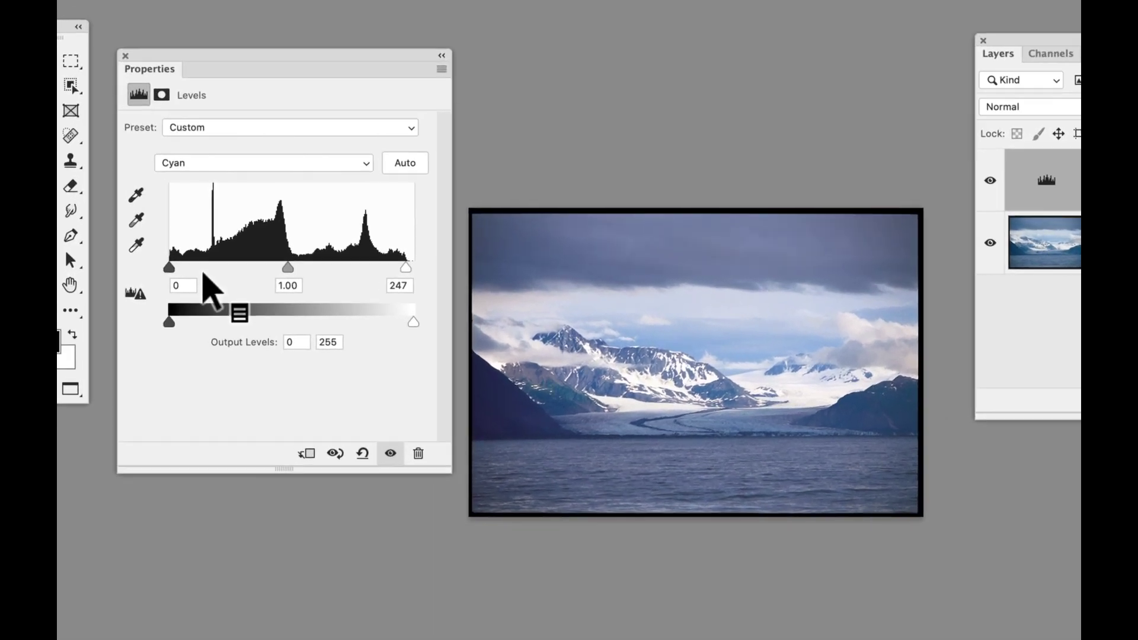
left_click(218, 191)
left_click(227, 177)
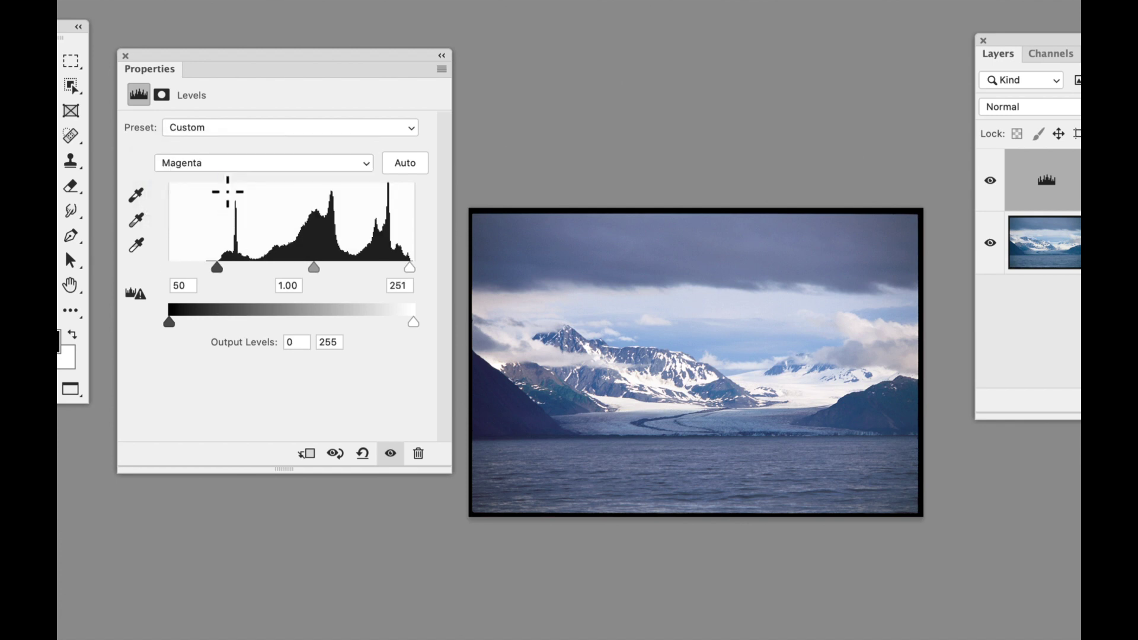
left_click_drag(223, 271, 225, 273)
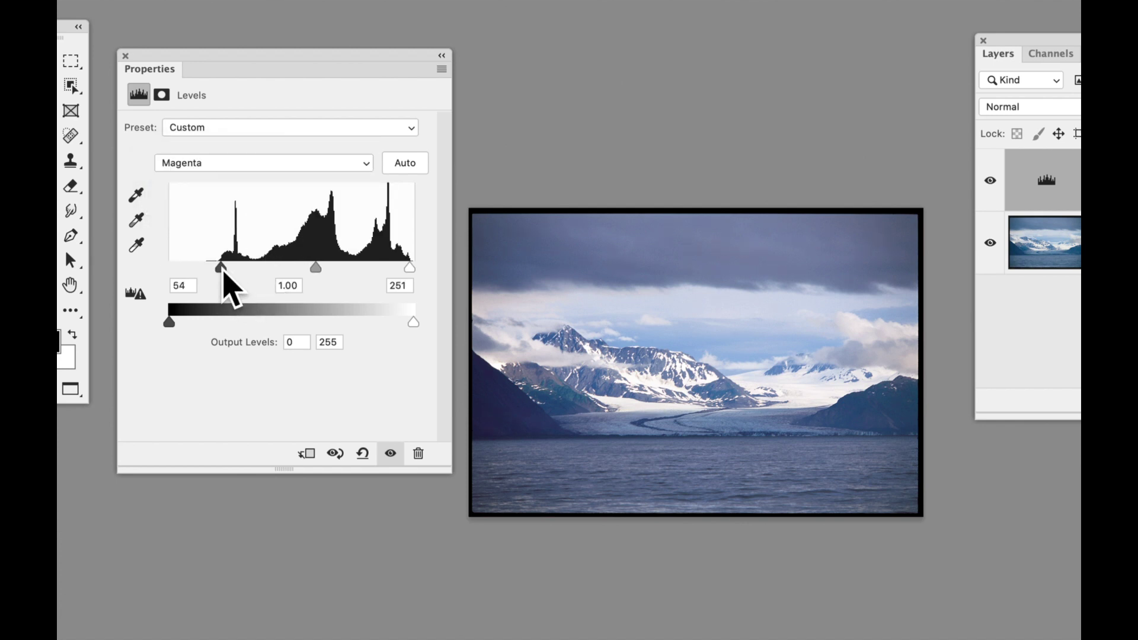
- In the Yellow channel of Levels, set the black input to 64
left_click(305, 162)
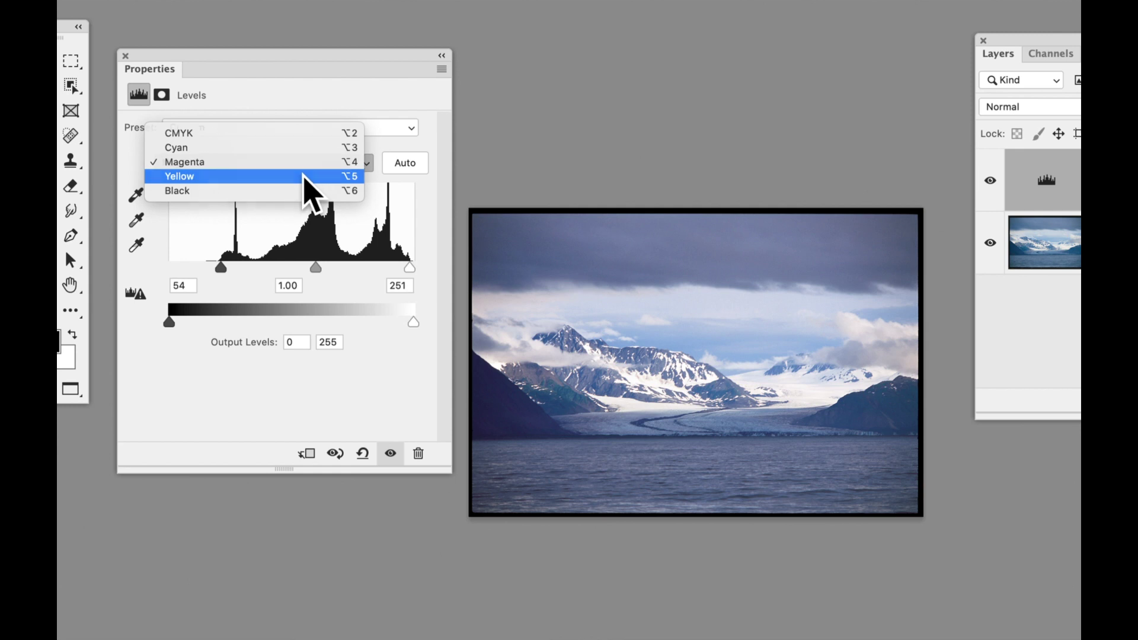
left_click(303, 173)
mouse_move(231, 267)
left_mouse_down()
mouse_move(287, 279)
mouse_move(232, 272)
left_mouse_up()
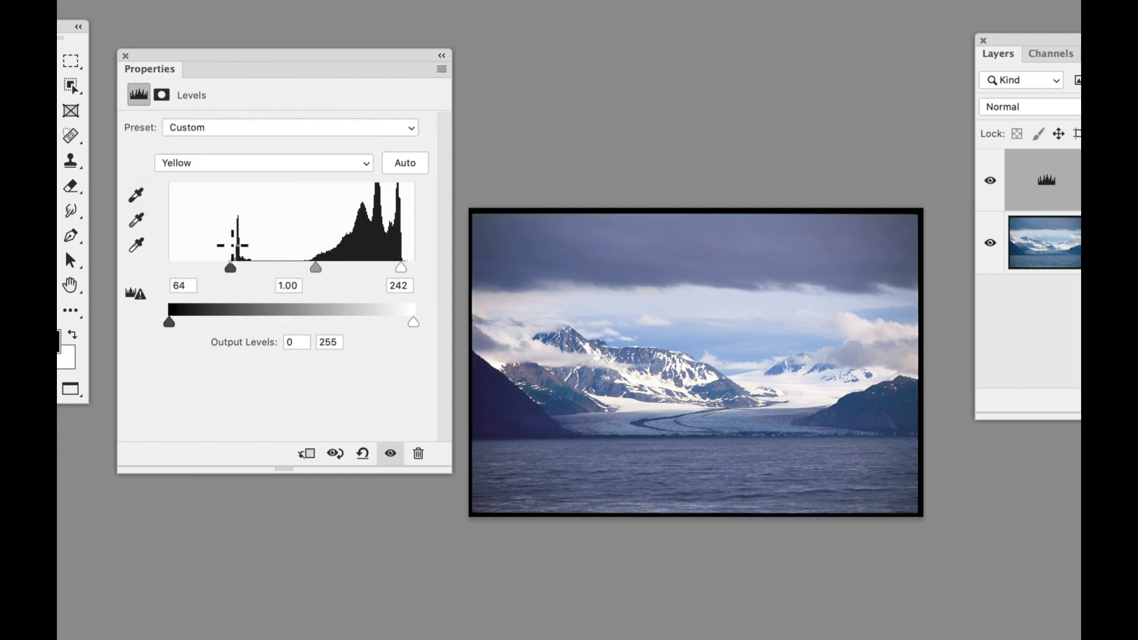
- Set the Black channel's black input to 162 and the composite CMYK midtone to 1.05 in Levels
left_click(241, 166)
left_click(237, 177)
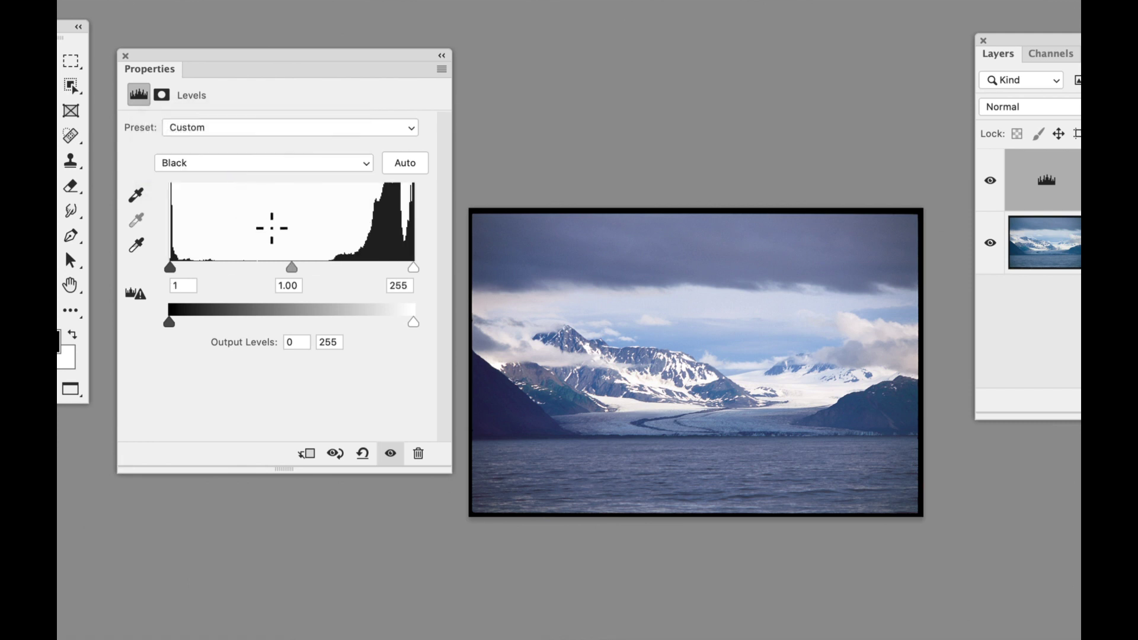
left_click_drag(169, 267, 325, 268)
left_click(208, 108)
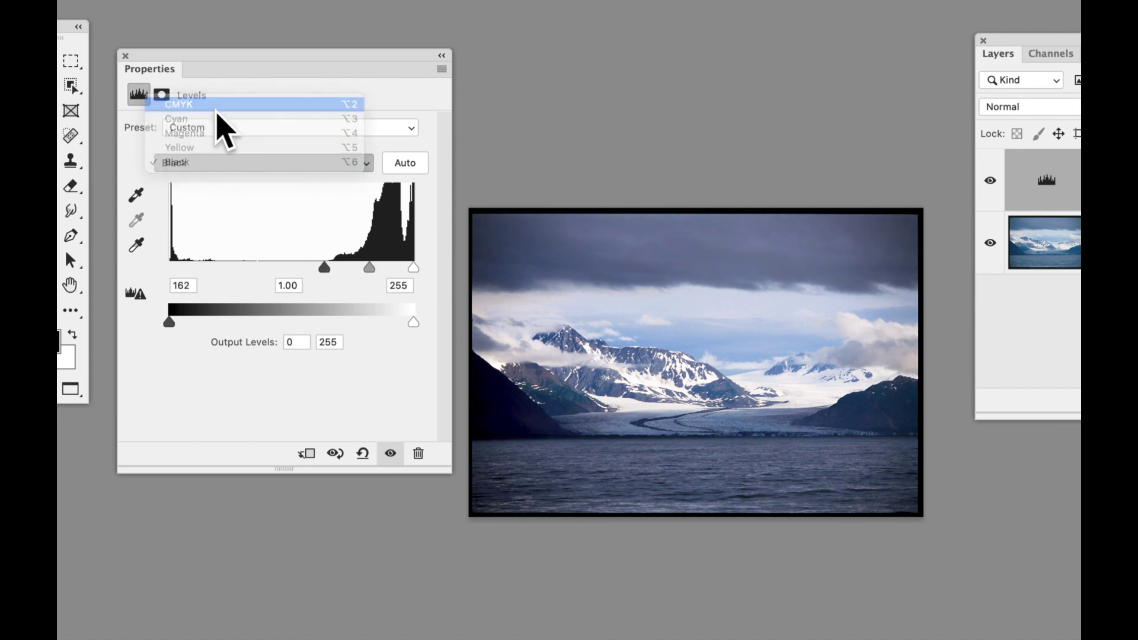
mouse_move(297, 271)
left_mouse_down()
mouse_move(315, 272)
mouse_move(279, 271)
mouse_move(291, 272)
left_mouse_up()
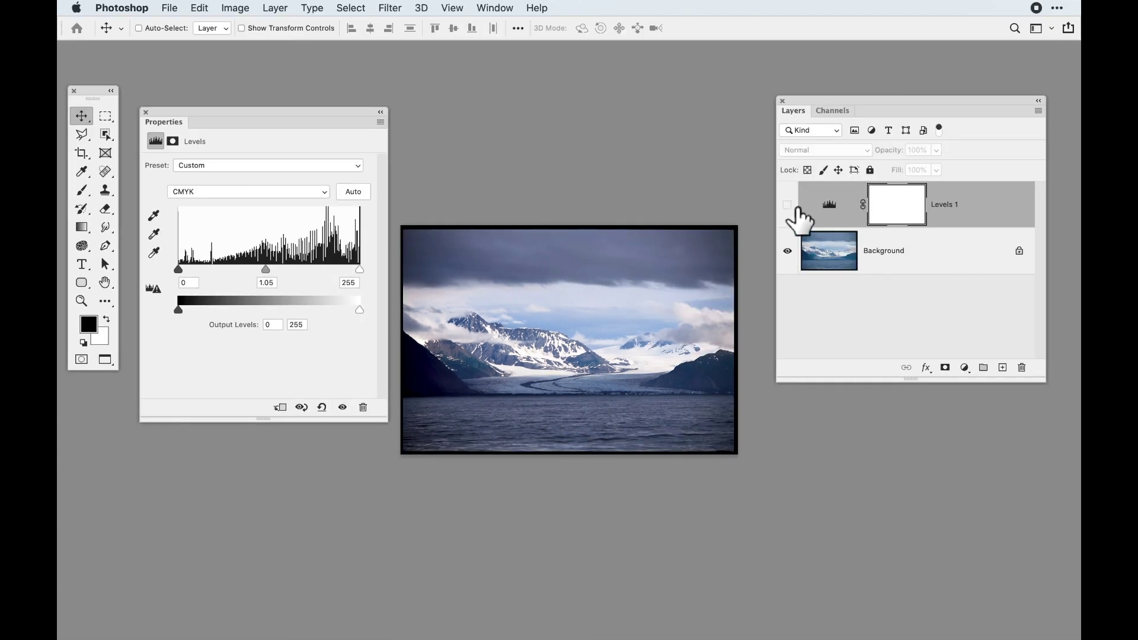
- Toggle the Levels 1 layer's visibility to compare the mountain photo before and after the correction
left_click(794, 206)
left_click(794, 206)
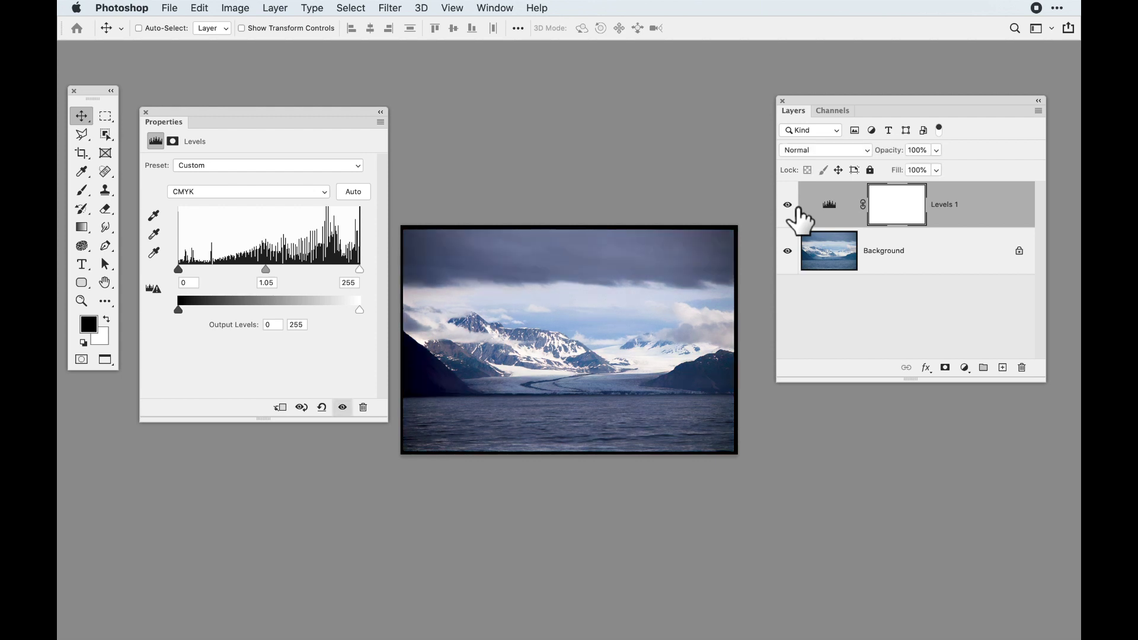
left_click(798, 208)
left_click(798, 209)
left_click(798, 209)
left_click(798, 208)
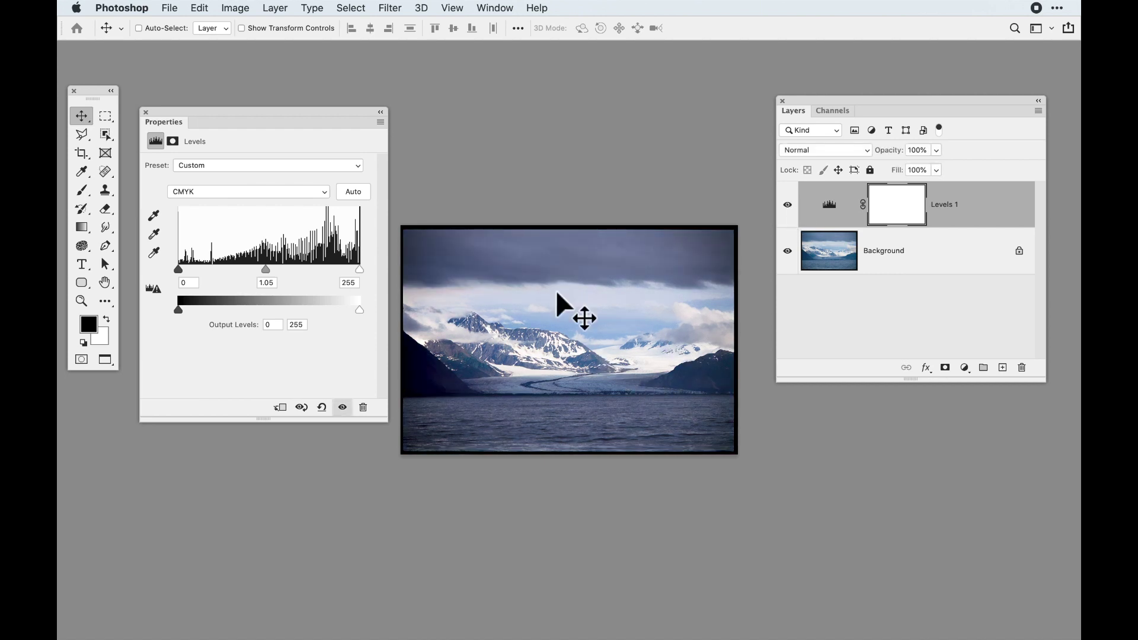
- Switch to Diner Sign.psd and show the Red channel of its Levels adjustment, moving the settings slightly off the sign
left_click(495, 8)
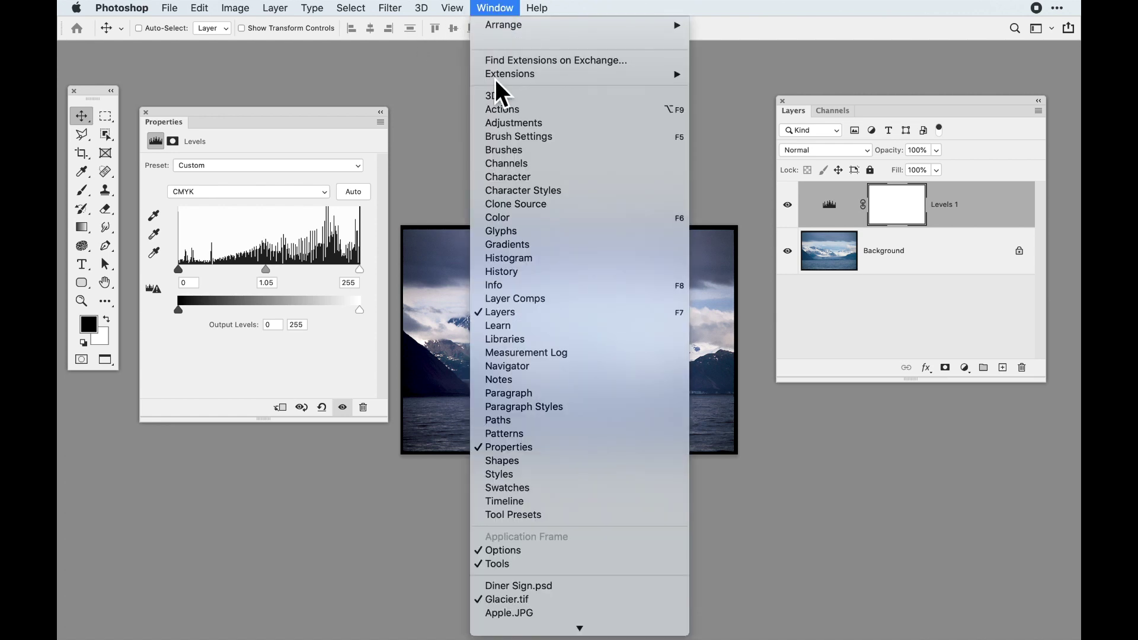
left_click(515, 586)
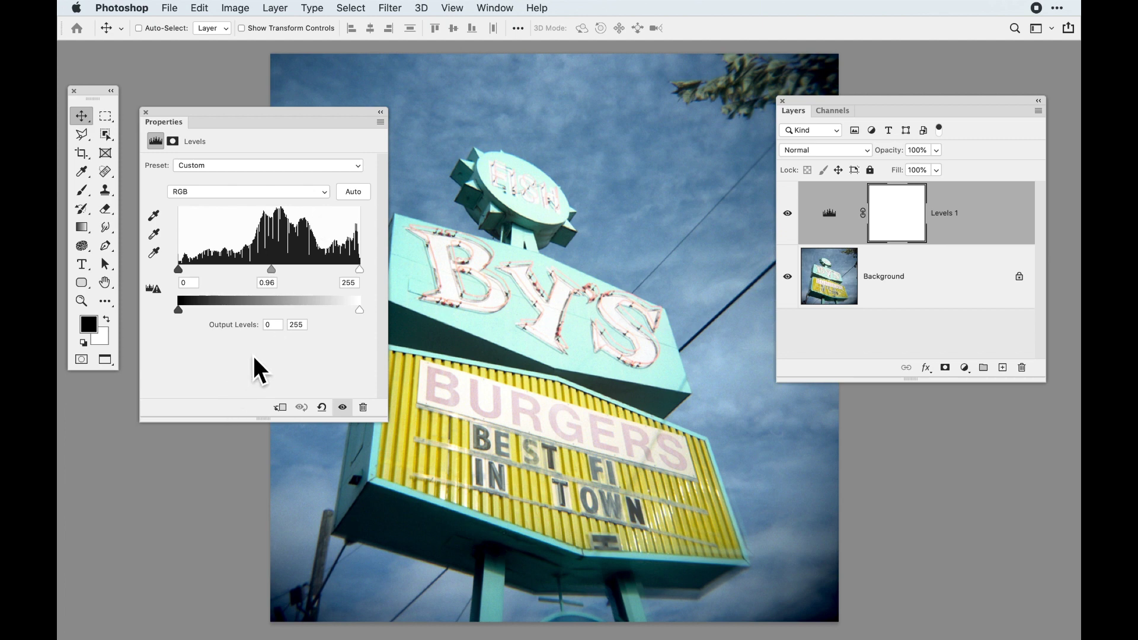
left_click(223, 195)
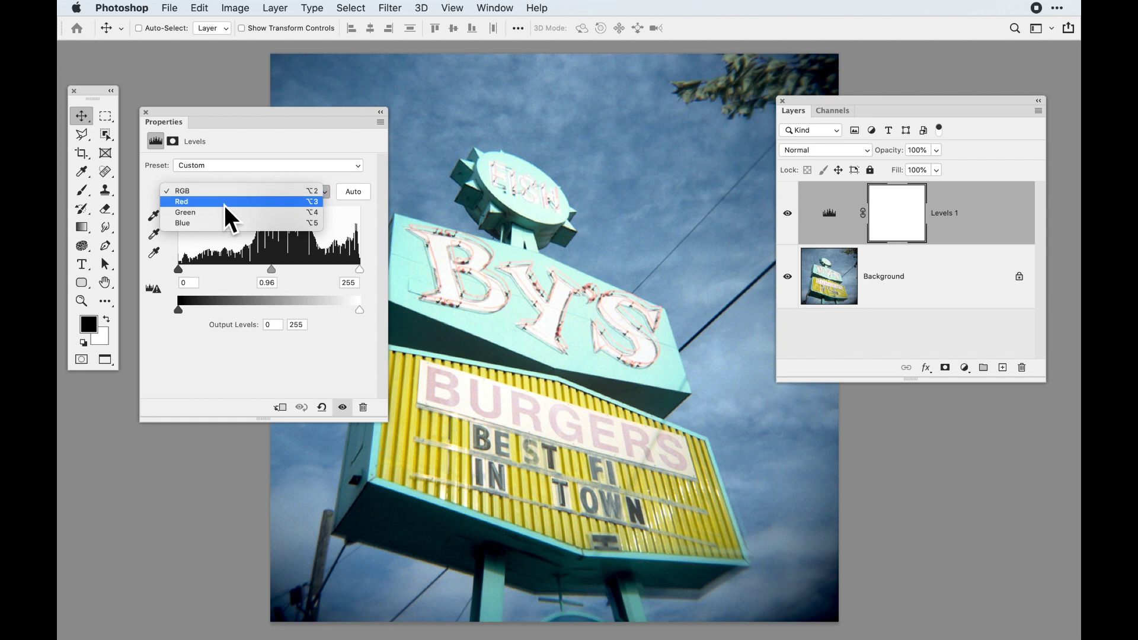
left_click(225, 205)
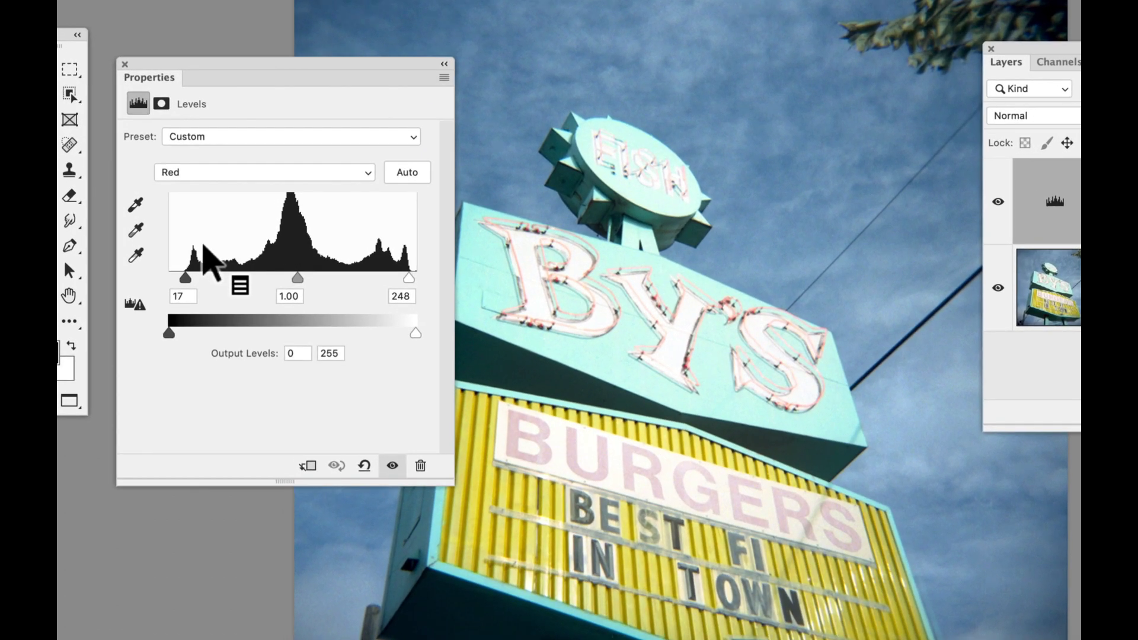
left_click_drag(271, 62, 261, 53)
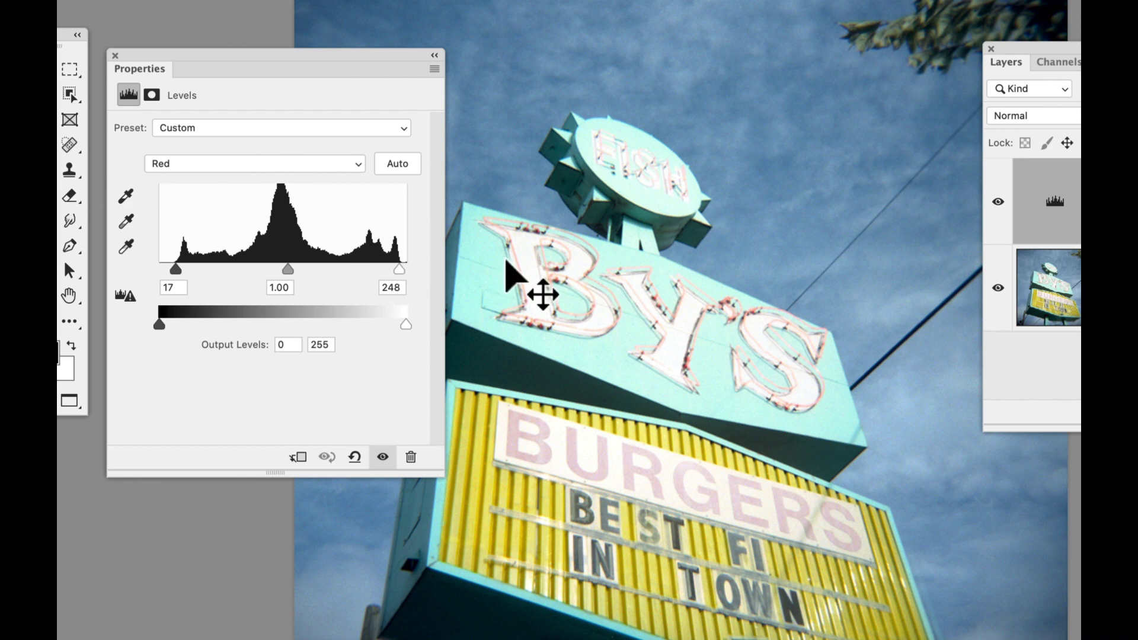
- Try raising the Red channel's black input to 57 on the diner sign to see the color shift
mouse_move(399, 271)
left_mouse_down()
mouse_move(346, 272)
mouse_move(400, 271)
left_mouse_up()
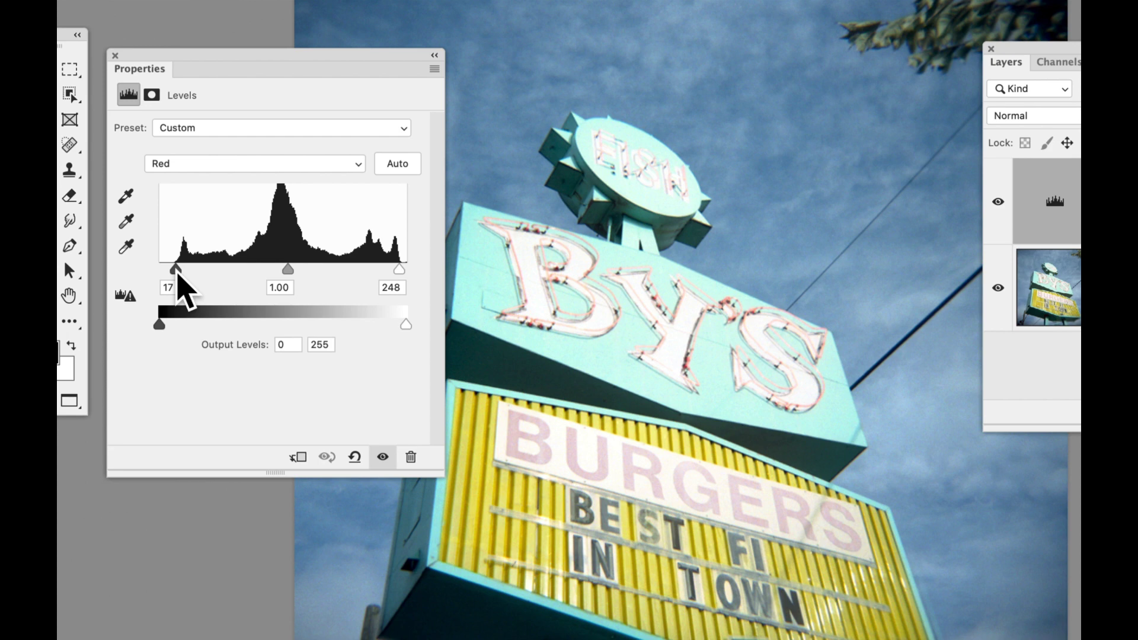
left_click_drag(176, 271, 217, 271)
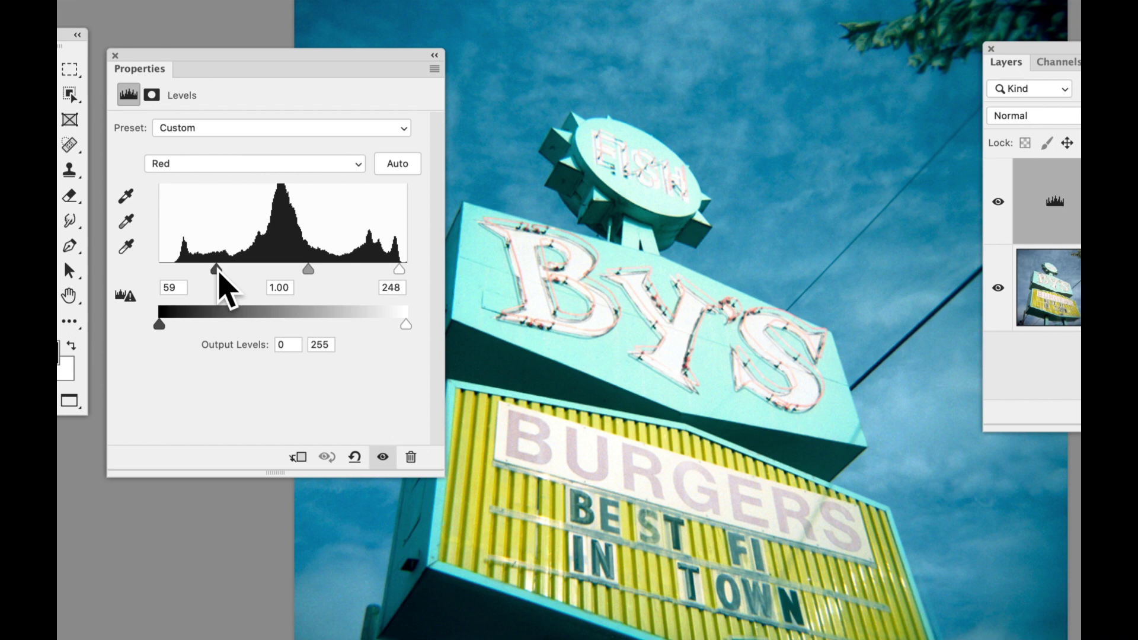
left_click_drag(215, 271, 214, 271)
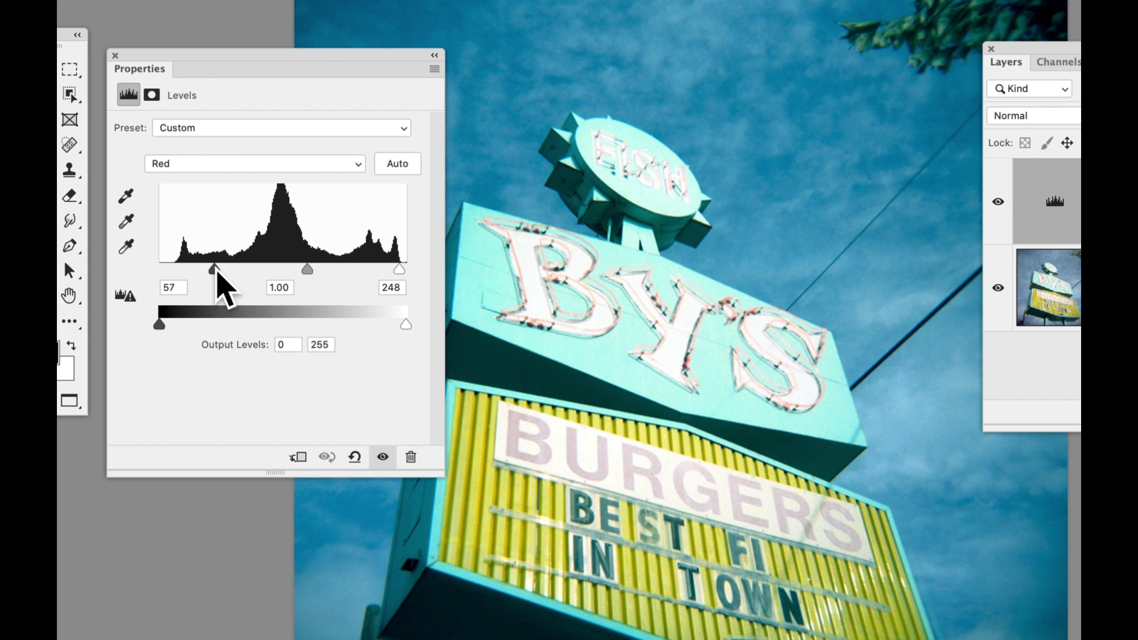
left_click(219, 168)
left_click(211, 161)
- In the Red channel of the diner sign's Levels, set the black input to 21 and the white input to 247
left_click_drag(214, 270, 173, 269)
mouse_move(396, 270)
left_mouse_down()
mouse_move(374, 270)
mouse_move(399, 269)
left_mouse_up()
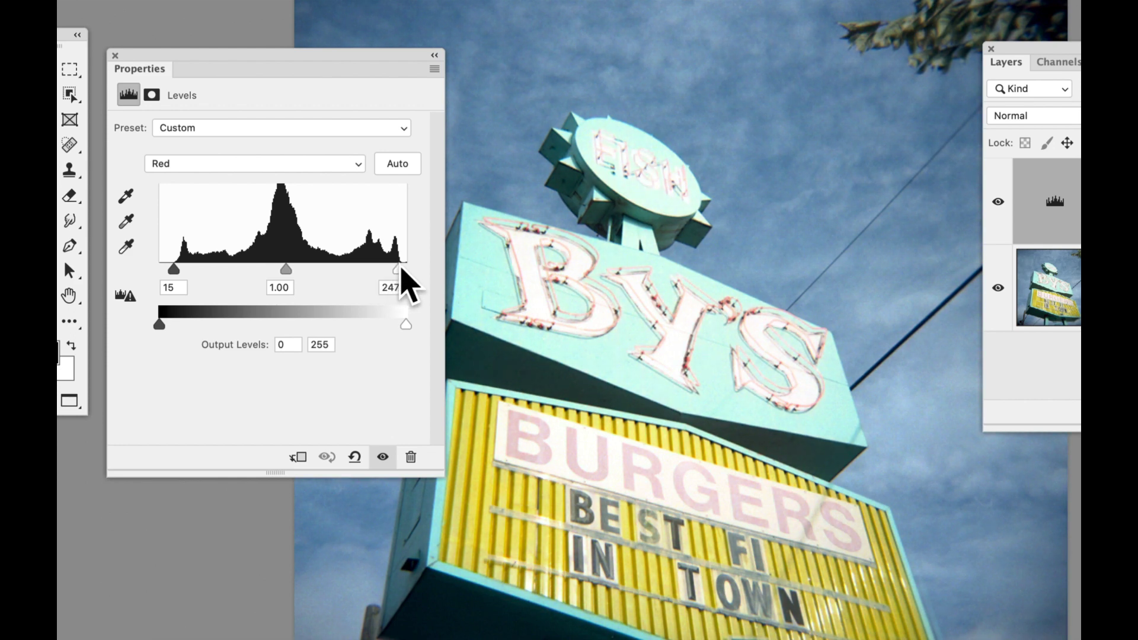
left_click_drag(173, 270, 180, 270)
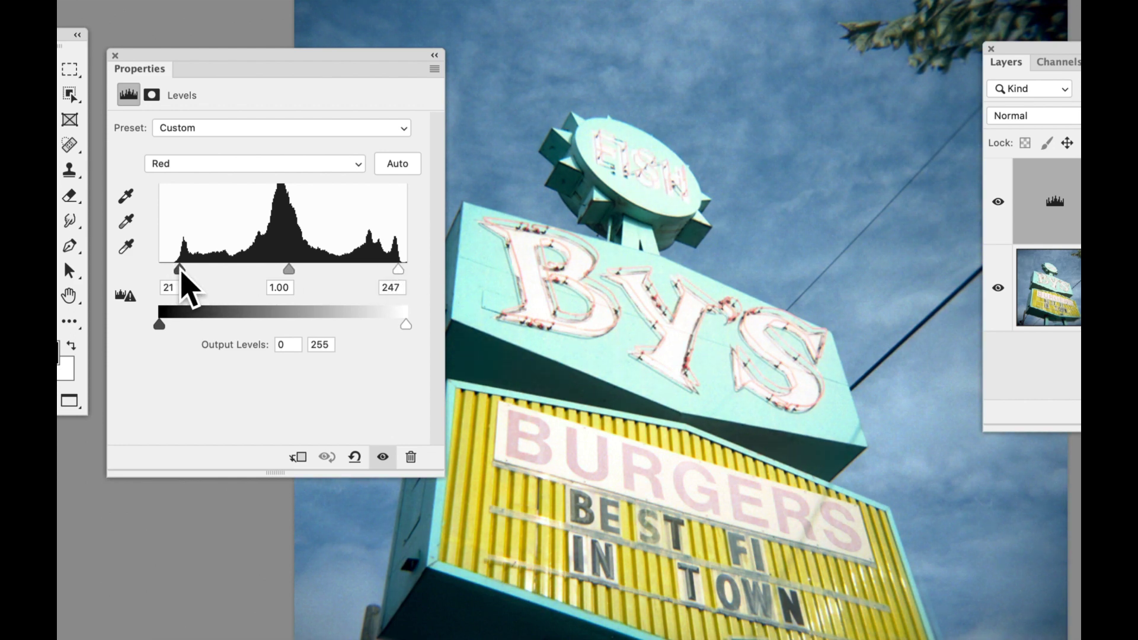
- In the Green channel of Levels, set the black input to 35 and the white input to 244
left_click(225, 166)
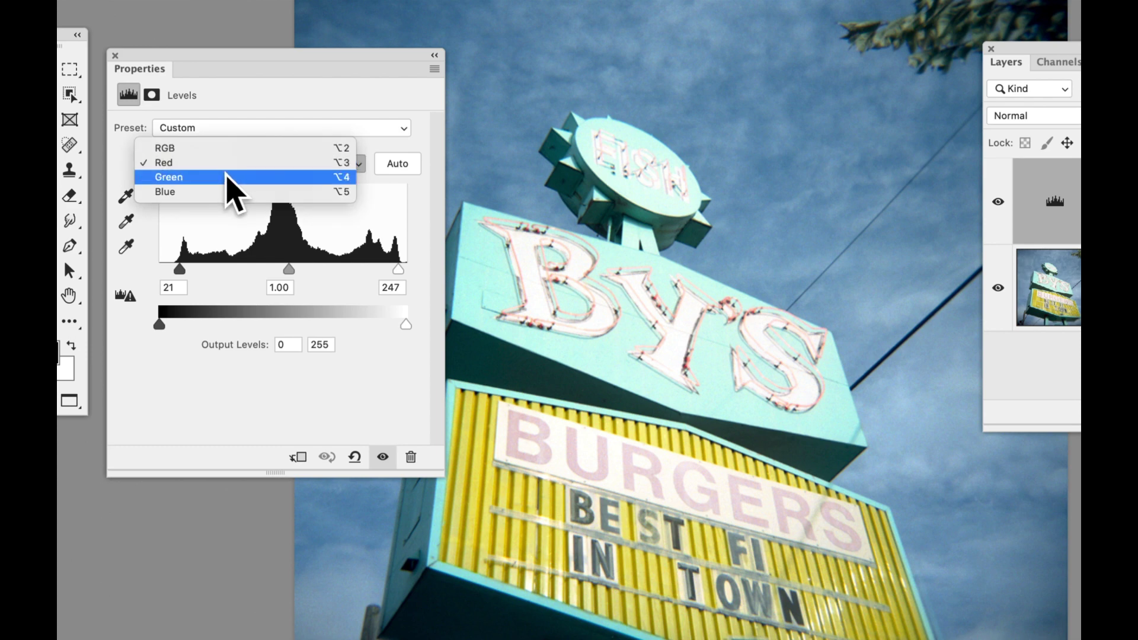
left_click(226, 176)
mouse_move(396, 269)
left_mouse_down()
mouse_move(374, 270)
mouse_move(397, 270)
left_mouse_up()
left_click_drag(171, 270, 196, 270)
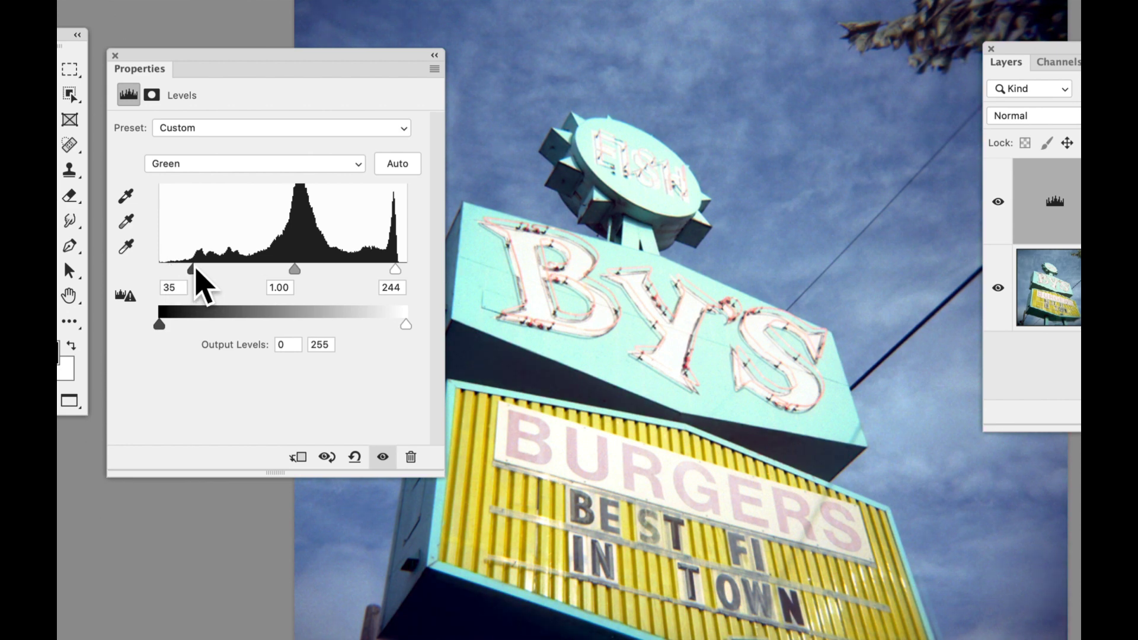
- In the Blue channel of Levels, set the black input to 64 and the white input to 245
left_click(209, 166)
left_click(211, 176)
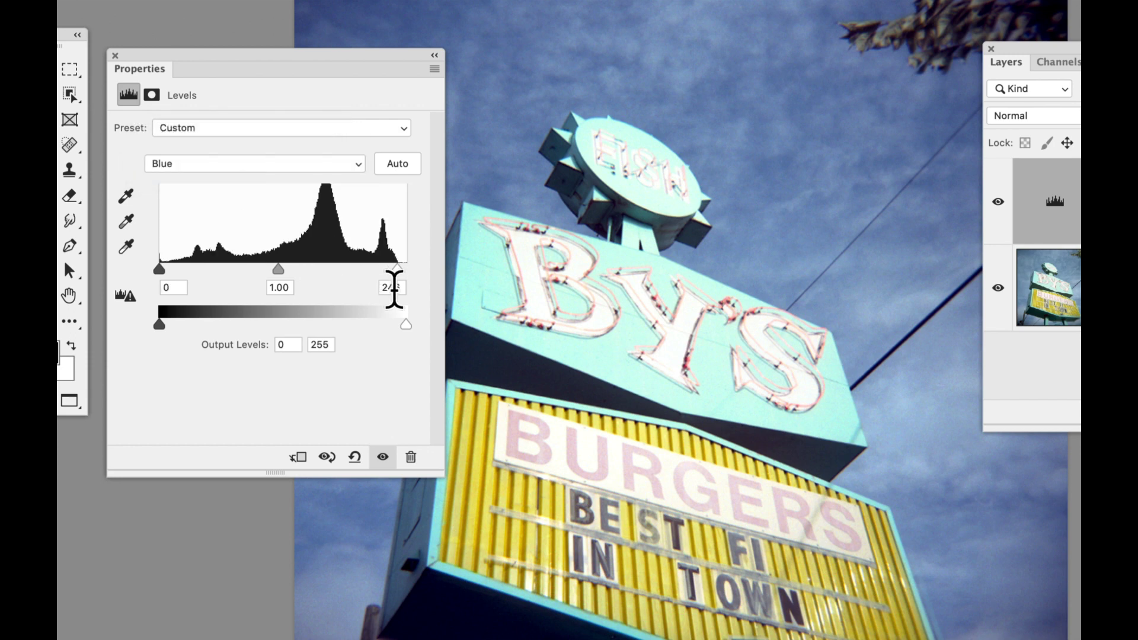
mouse_move(399, 272)
left_mouse_down()
mouse_move(386, 273)
mouse_move(398, 273)
left_mouse_up()
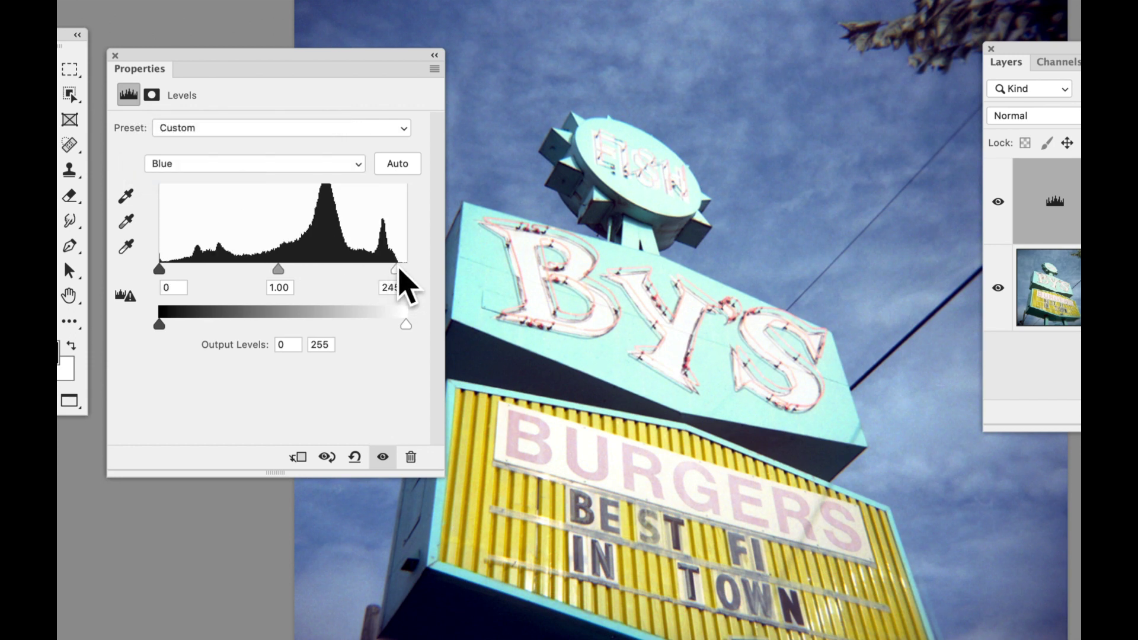
left_click_drag(160, 270, 196, 271)
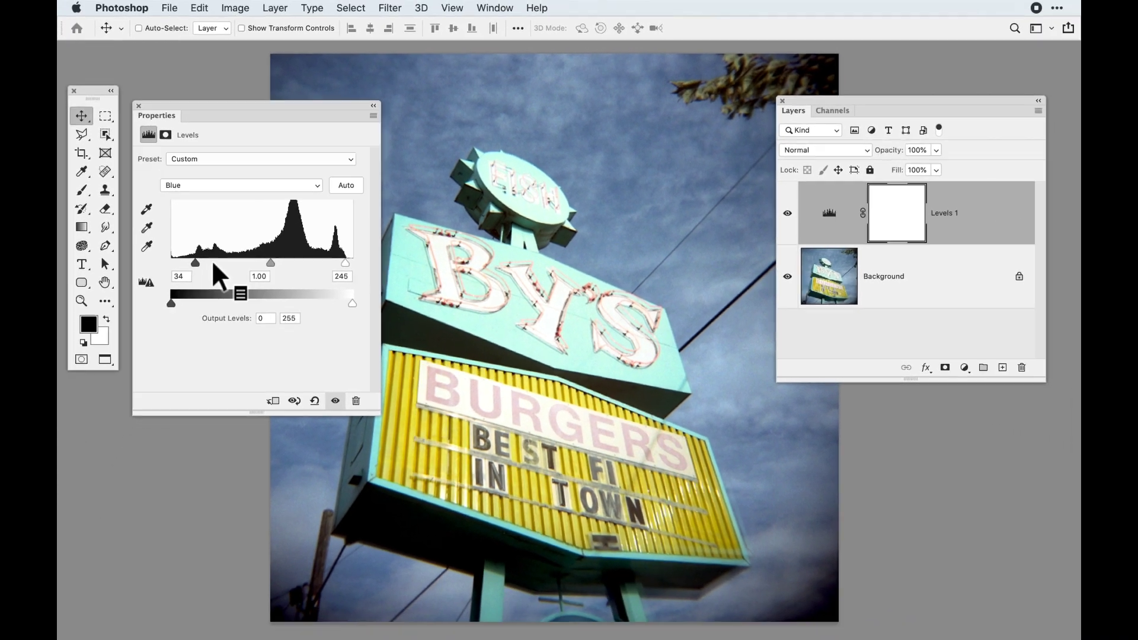
left_click_drag(197, 265, 220, 267)
left_click_drag(222, 266, 223, 265)
- In the Green channel of Levels, set the white input to 246
left_click(273, 186)
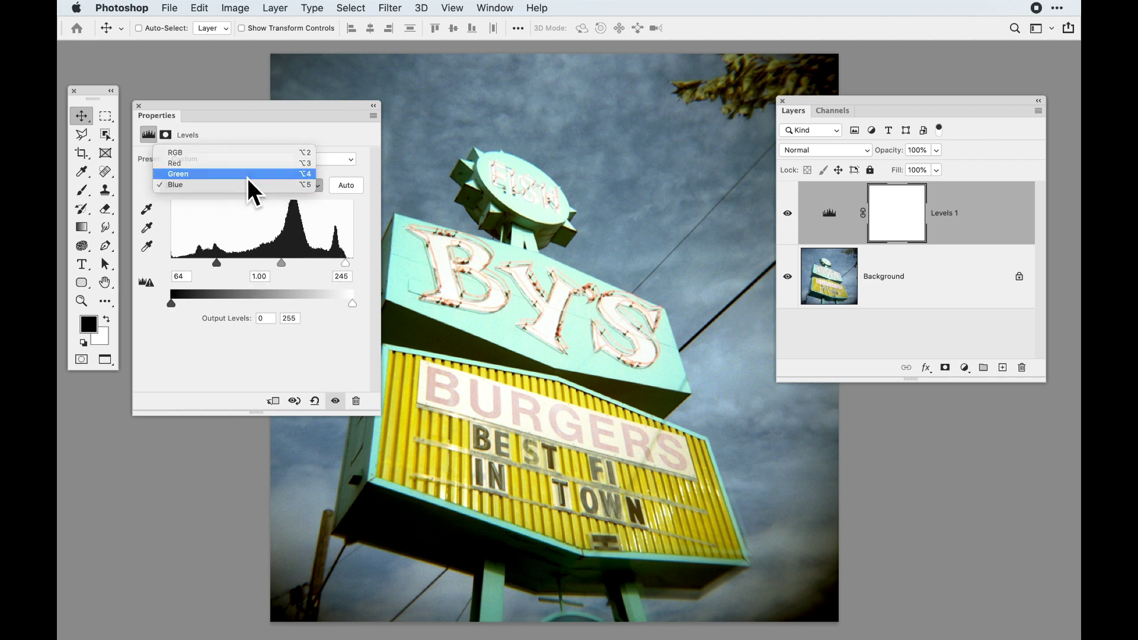
left_click(249, 175)
mouse_move(346, 264)
left_mouse_down()
mouse_move(336, 265)
mouse_move(351, 262)
left_mouse_up()
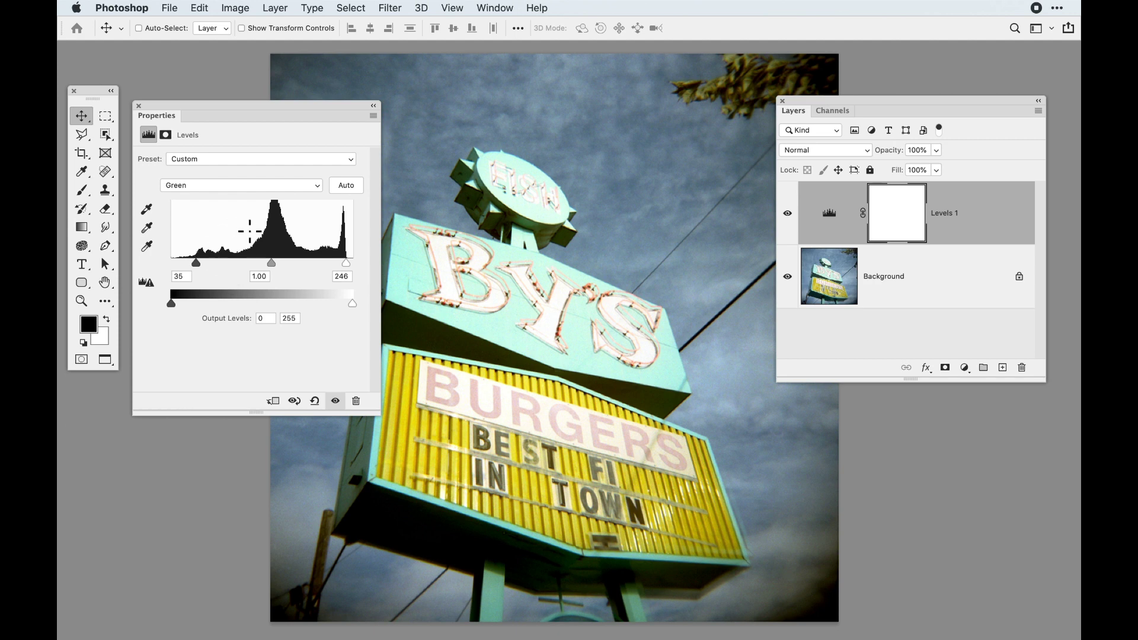
- In the Red channel of Levels, set the midtone input to 0.95
left_click(224, 186)
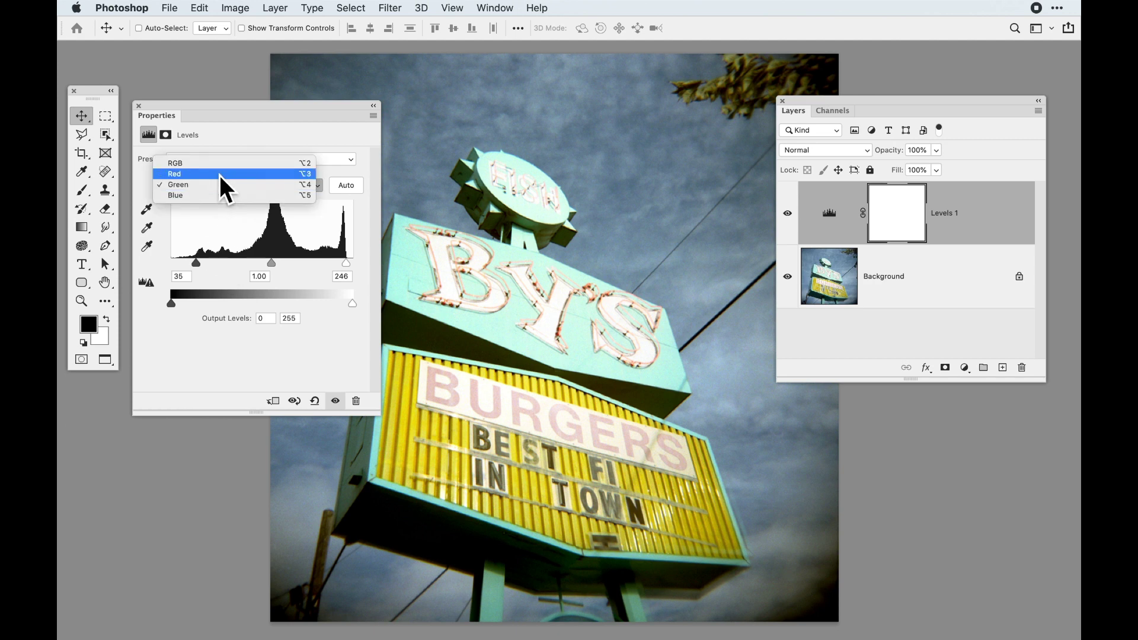
left_click(225, 175)
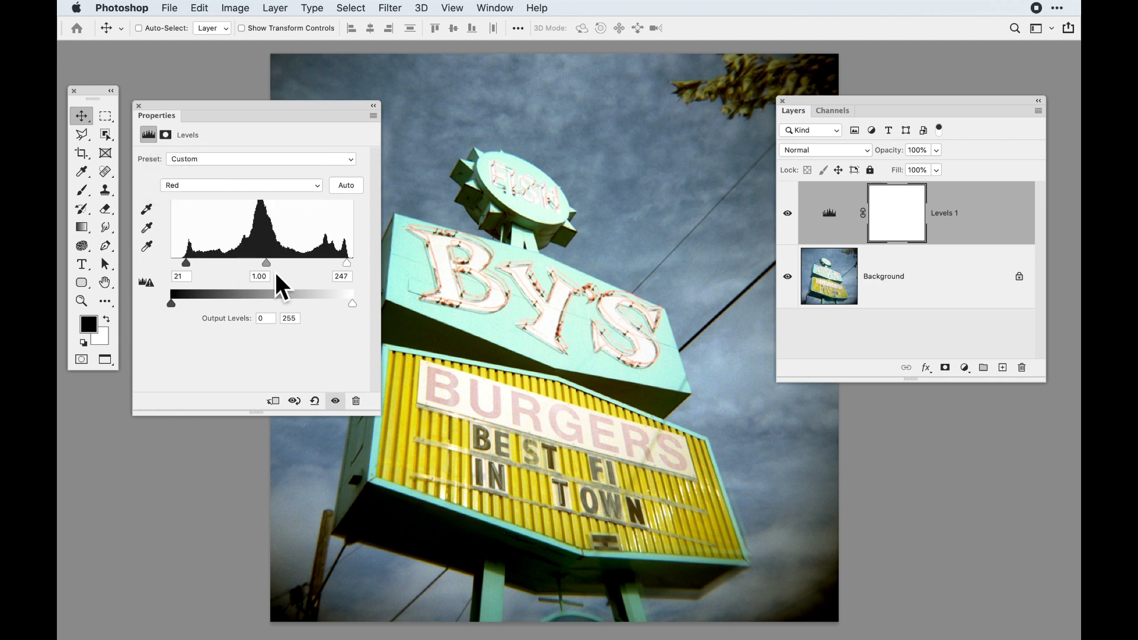
left_click_drag(266, 264, 273, 270)
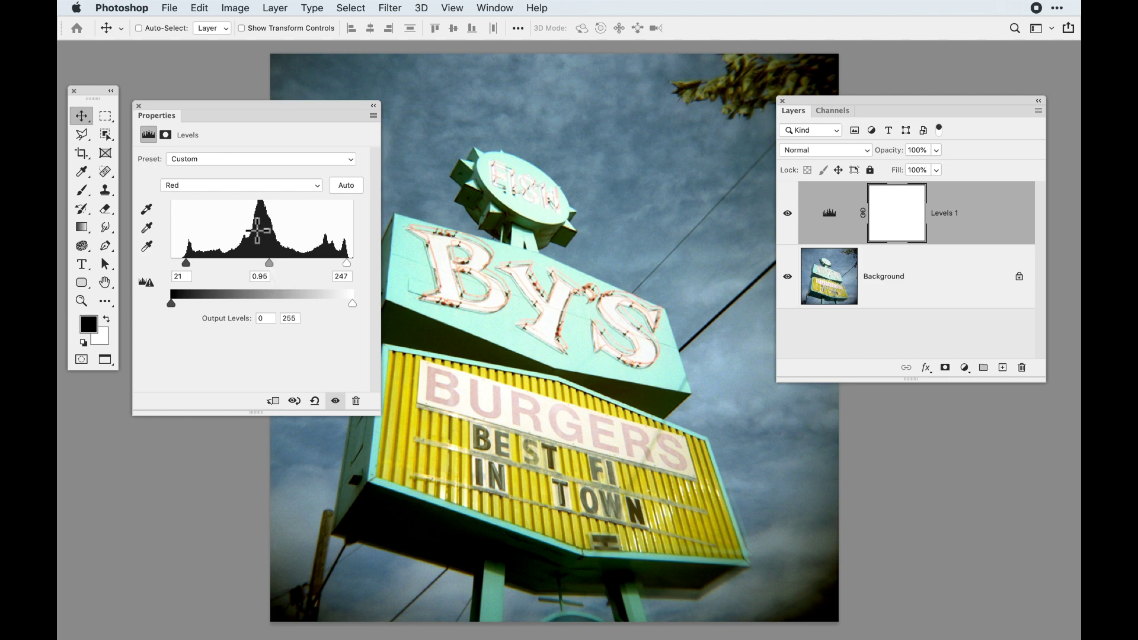
- Switch the Levels adjustment from the Red channel back to the composite RGB channel
left_click(241, 186)
key("Up")
key("Return")
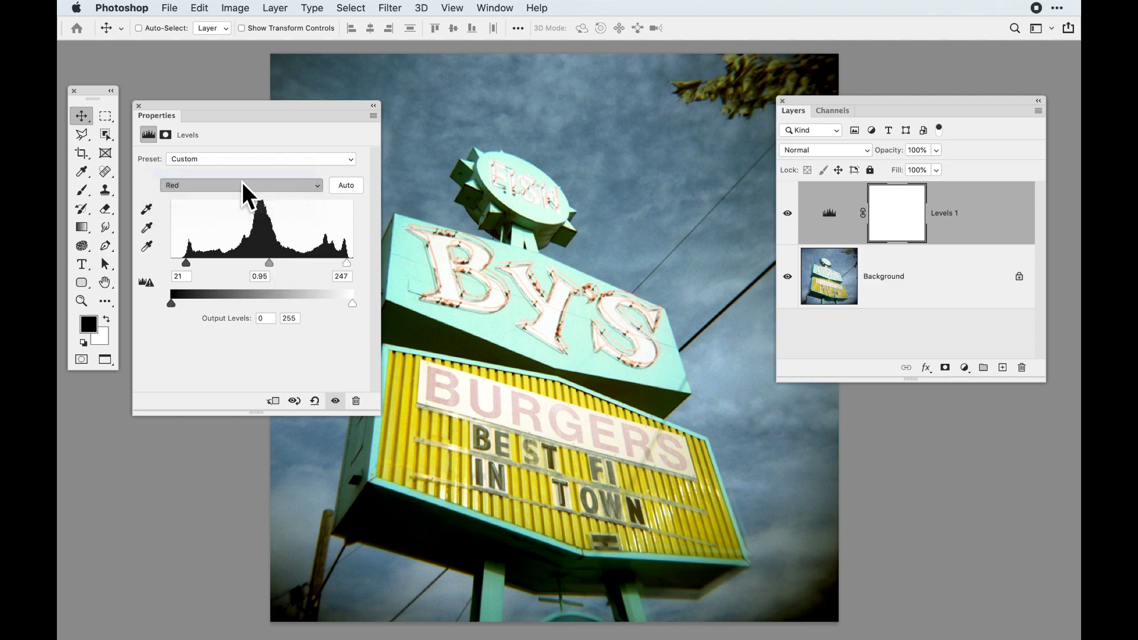
- Compare the photo before and after correction by toggling the visibility of Levels 1, leaving the layer hidden
left_click(788, 213)
left_click(798, 217)
left_click(788, 214)
left_click(788, 213)
left_click(788, 213)
left_click(797, 217)
left_click(797, 217)
left_click(797, 217)
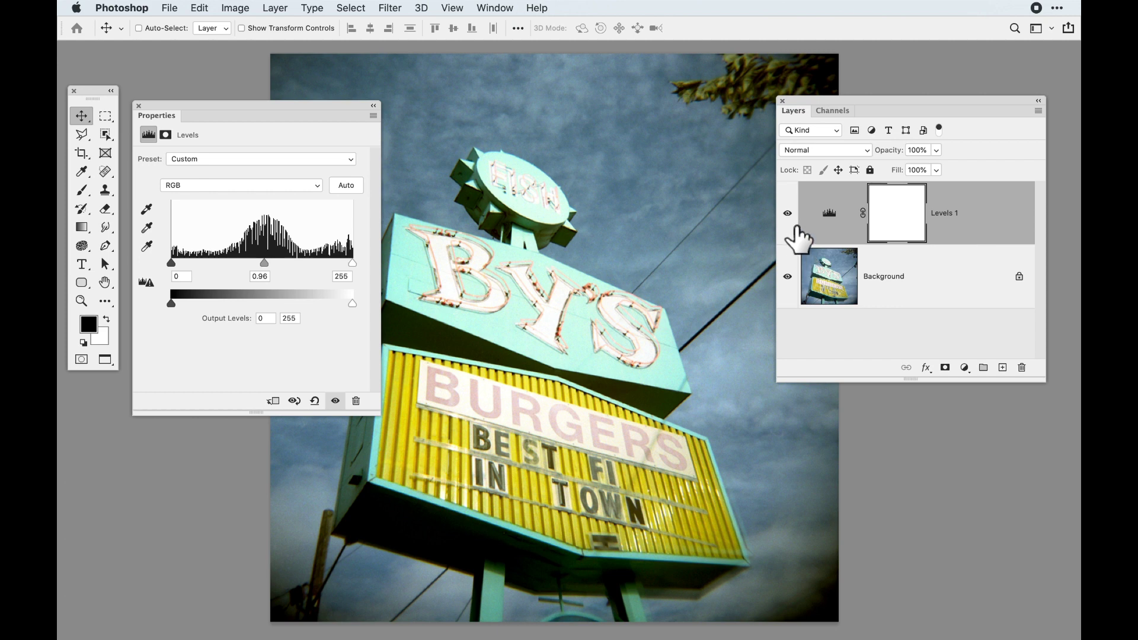
left_click(797, 228)
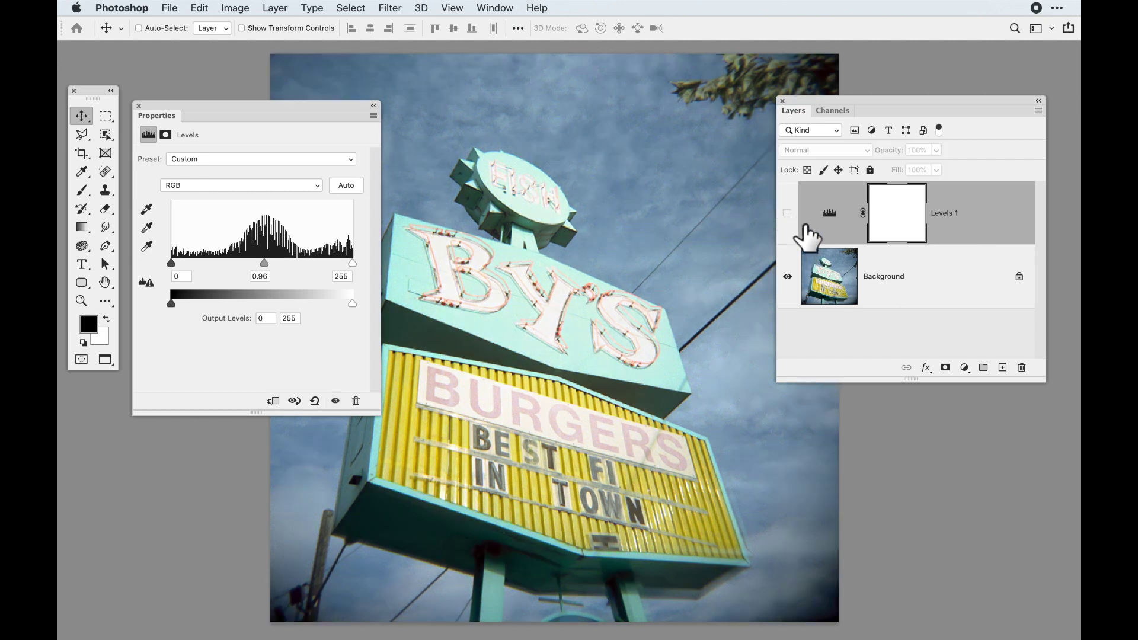
- Add a Curves adjustment layer above the hidden Levels 1 layer and arrange the floating panels clear of the sign
left_click(140, 106)
left_click_drag(828, 102, 841, 119)
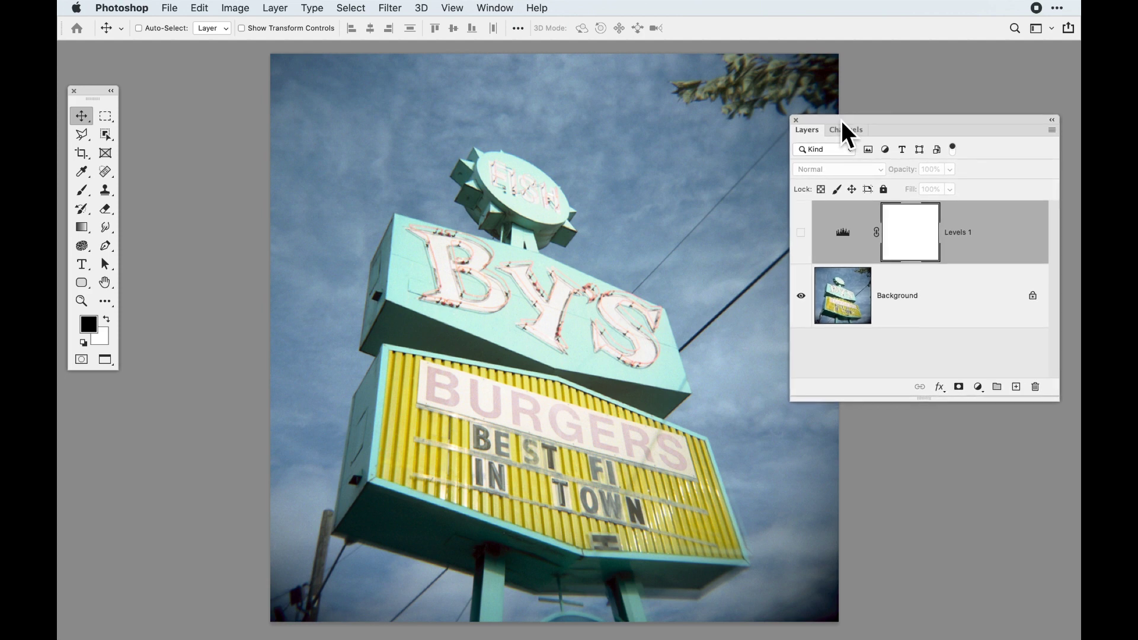
left_click_drag(841, 119, 842, 120)
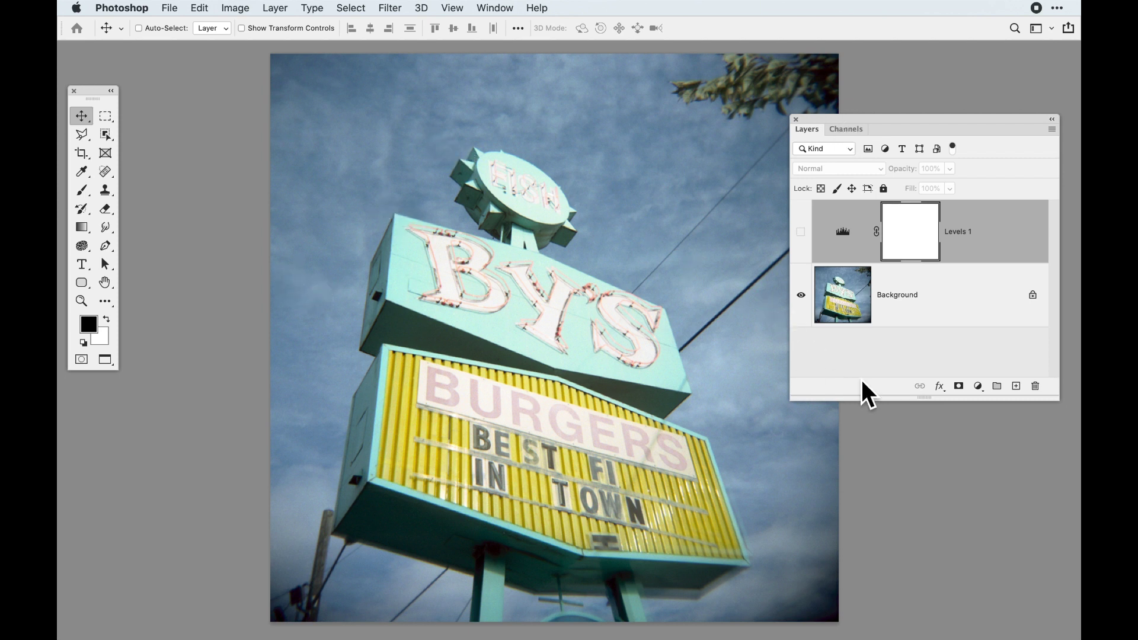
left_click(978, 387)
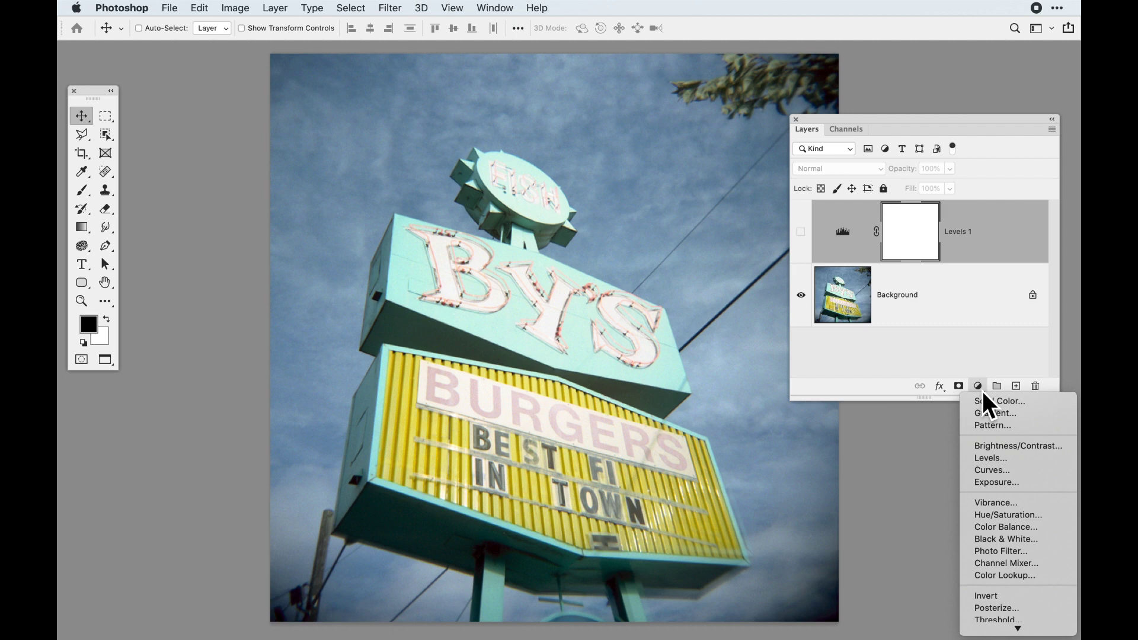
left_click(993, 474)
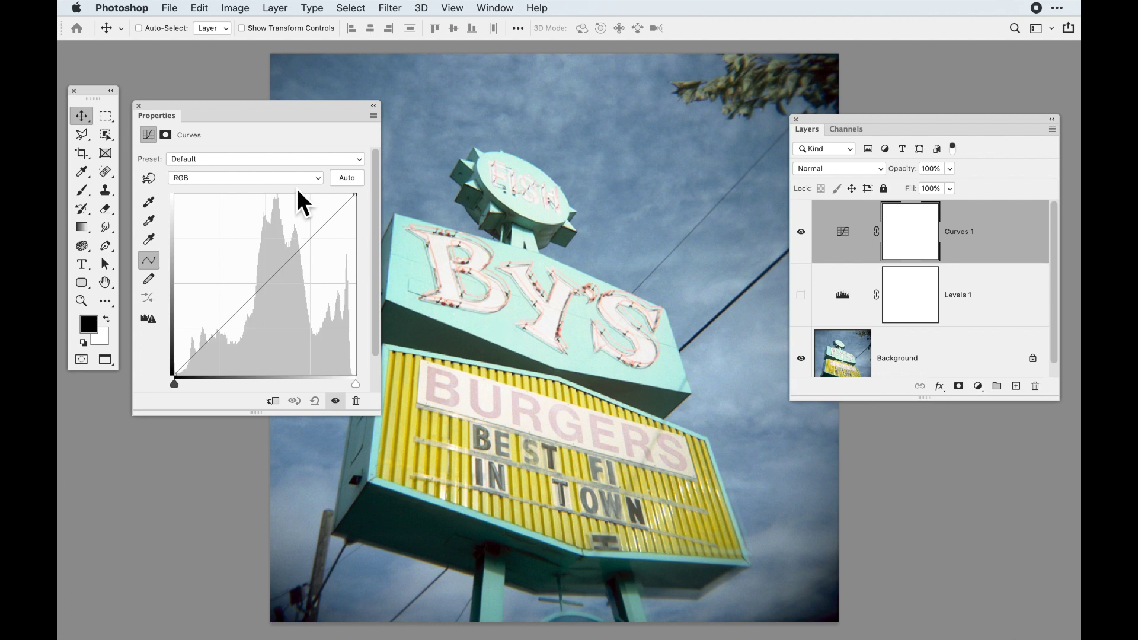
left_click_drag(284, 112, 288, 103)
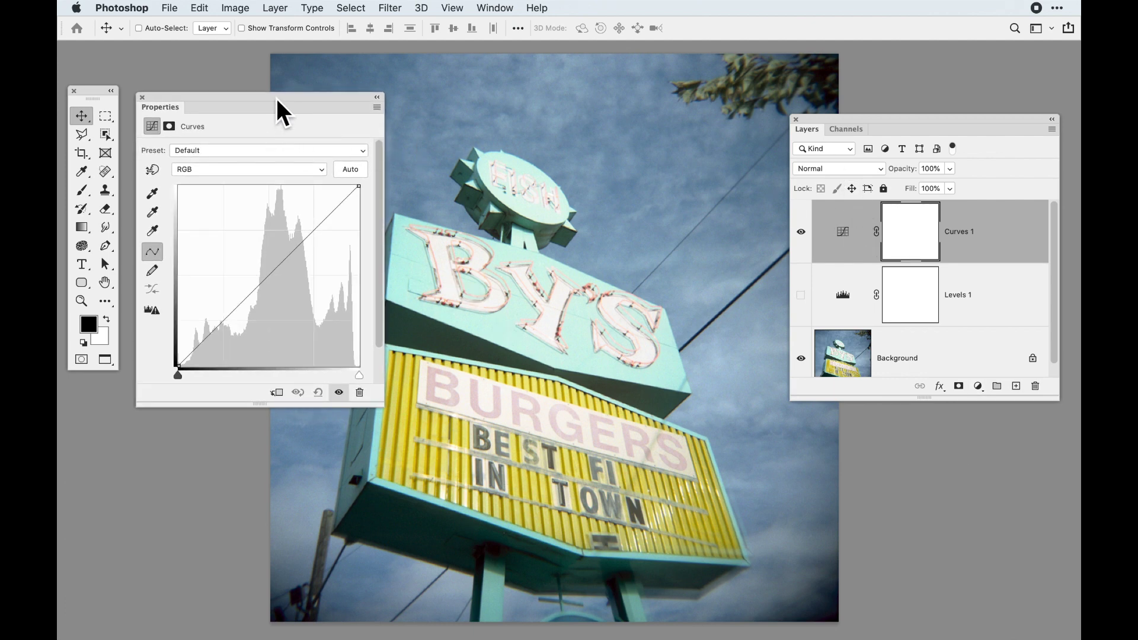
- Briefly show Levels 1 beneath the Curves layer, hide it again, and delete the Levels 1 layer
left_click(801, 295)
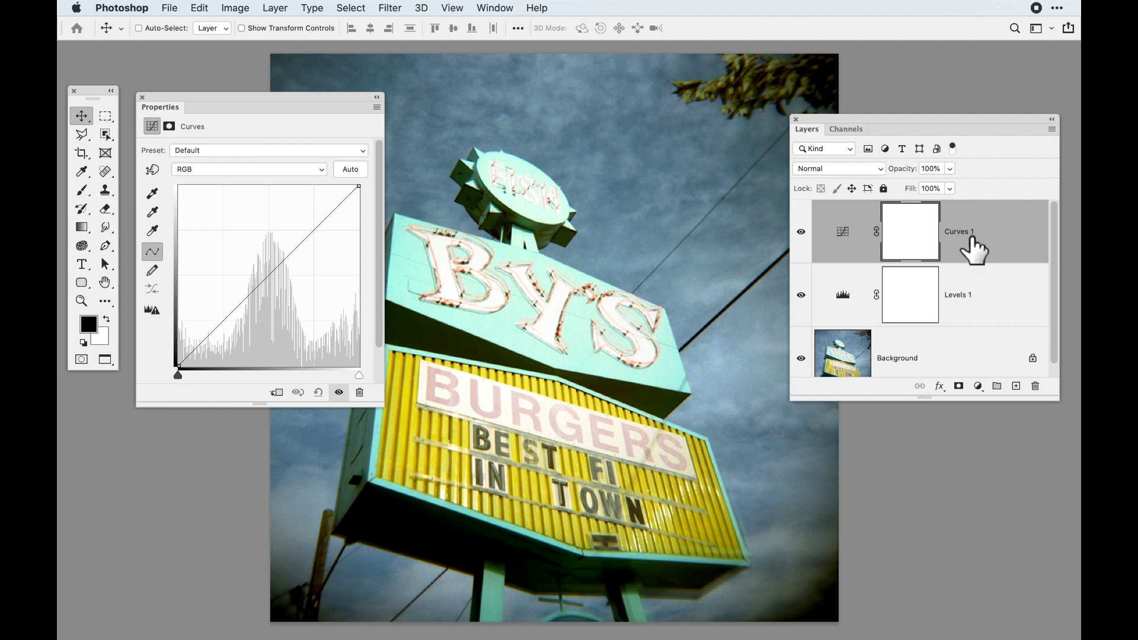
left_click(801, 294)
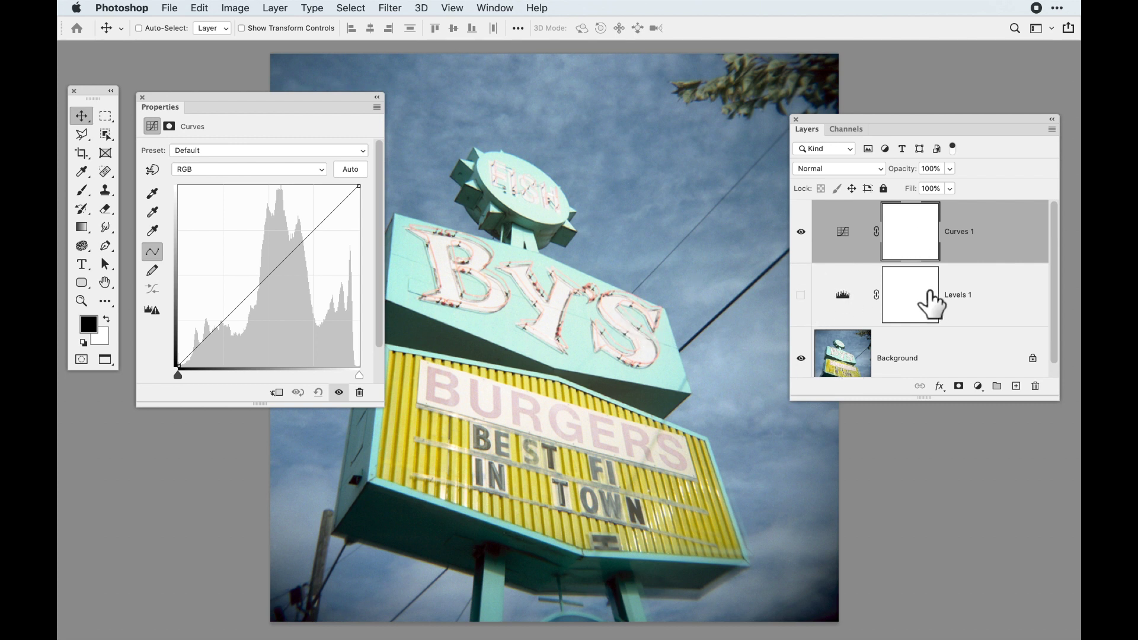
left_click_drag(1020, 300, 1036, 386)
left_click(263, 104)
left_click_drag(263, 104, 265, 99)
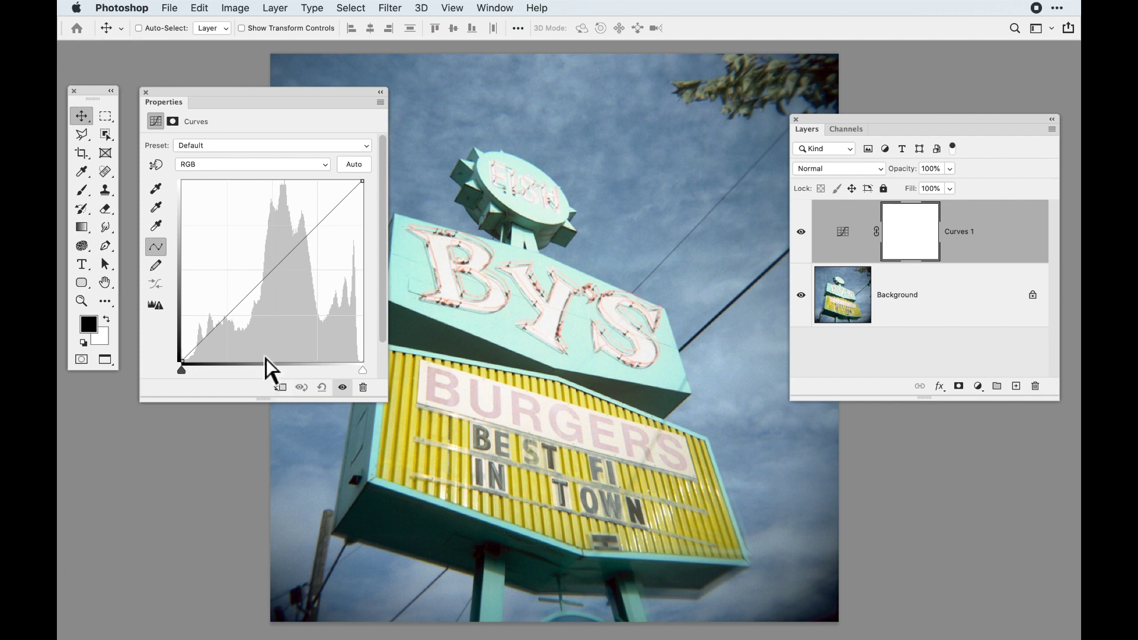
left_click_drag(187, 375, 193, 376)
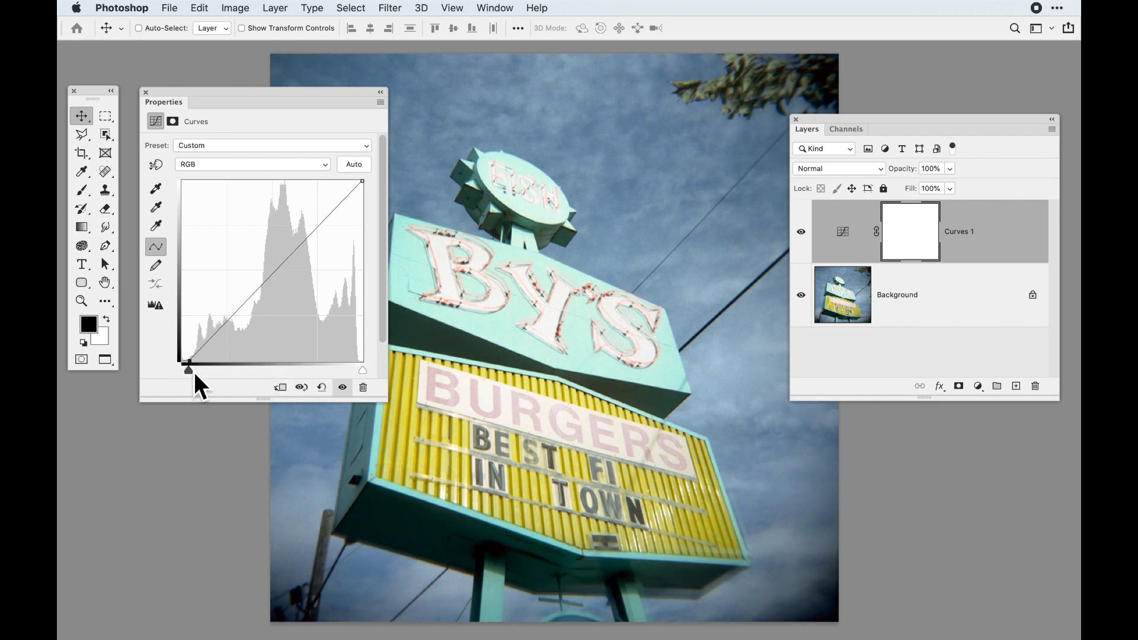
left_click_drag(363, 371, 374, 376)
left_click_drag(189, 372, 185, 376)
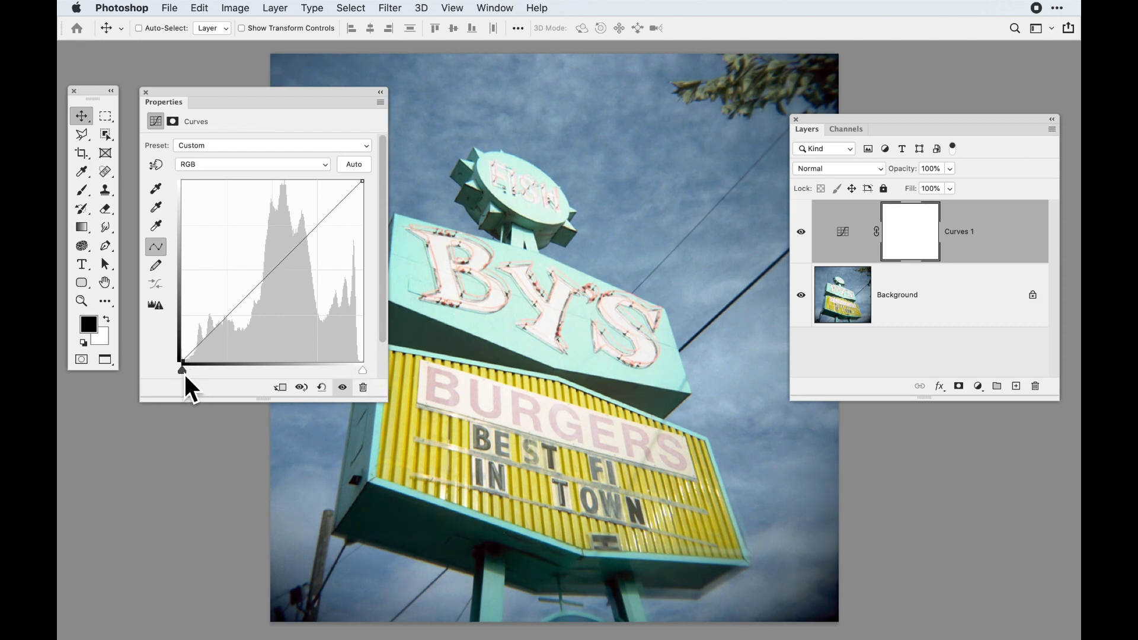
- In the Red channel of Curves, move the black and white points slightly inward toward the ends of the histogram
left_click(241, 165)
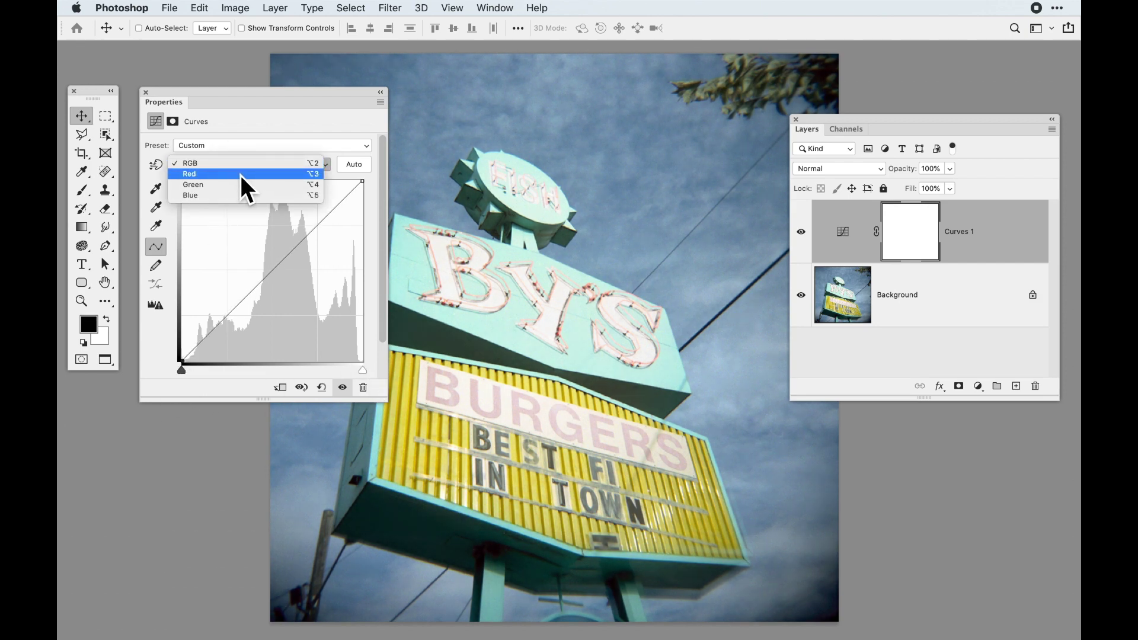
left_click(242, 173)
left_click_drag(189, 377, 196, 380)
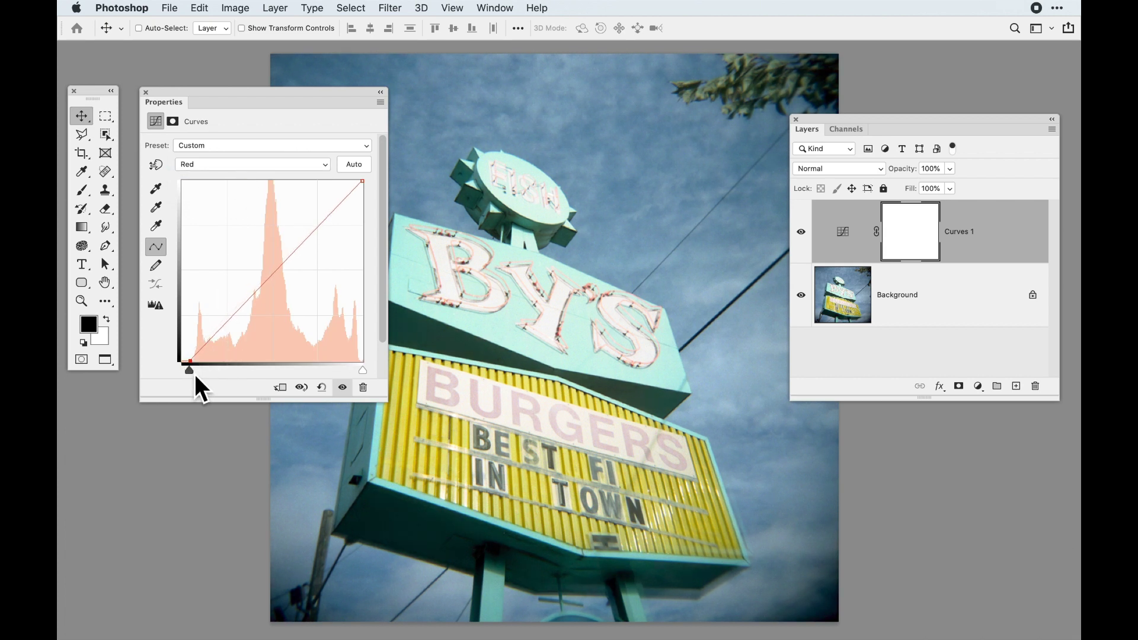
left_click_drag(368, 374, 364, 377)
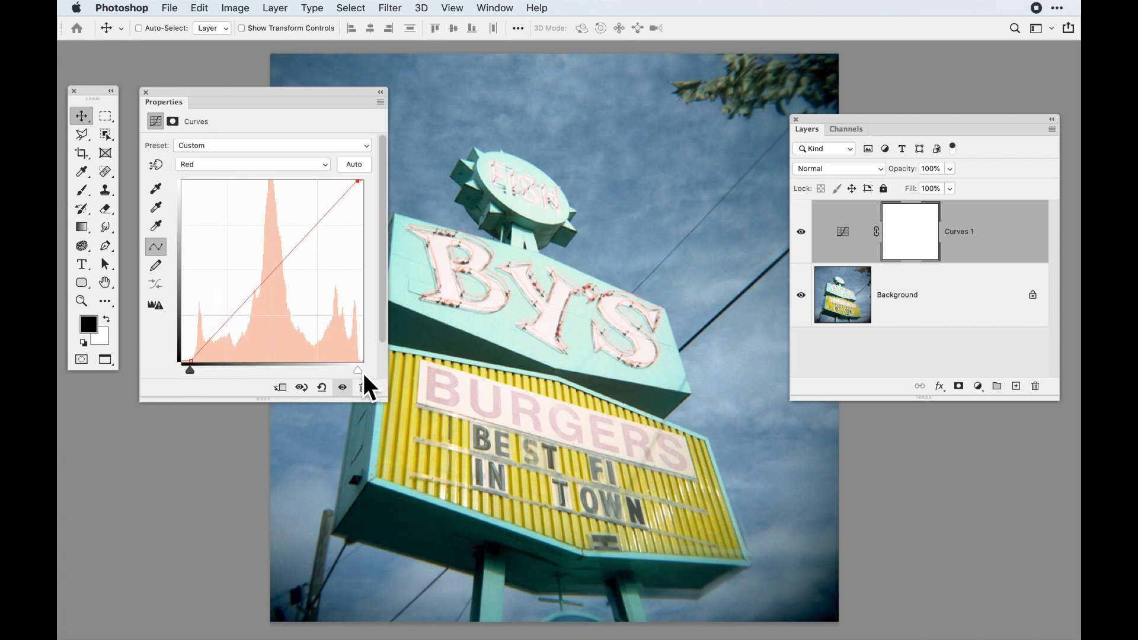
- In the Green channel of Curves, move the black point slightly inward and the white point to the histogram's highlight peak
left_click(250, 165)
left_click(254, 174)
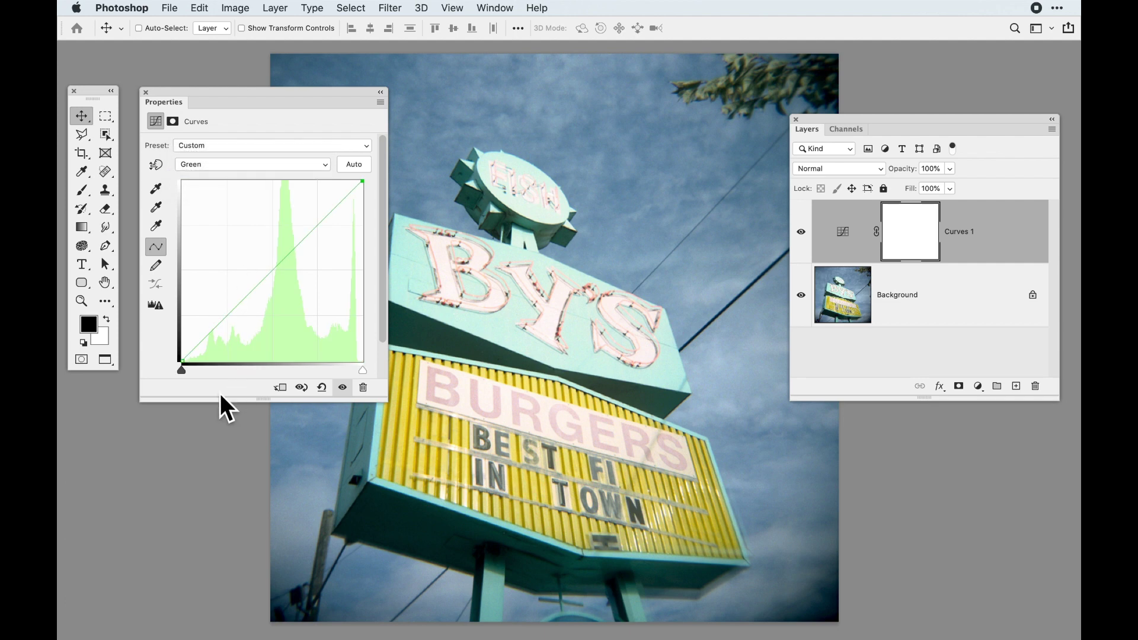
left_click_drag(182, 371, 185, 371)
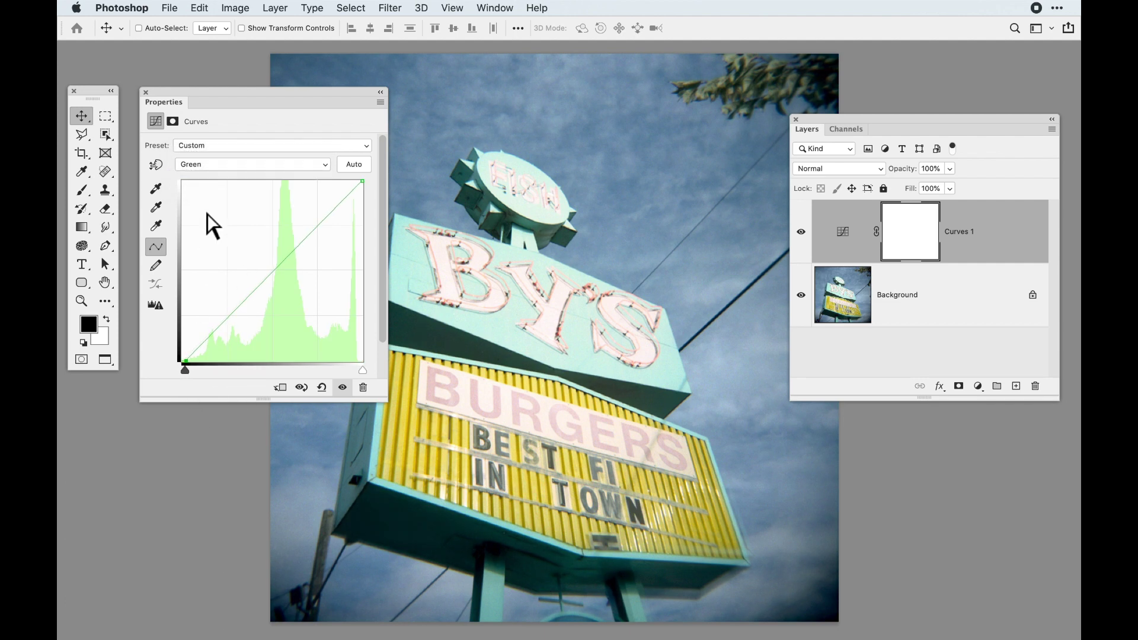
left_click_drag(364, 373, 361, 370)
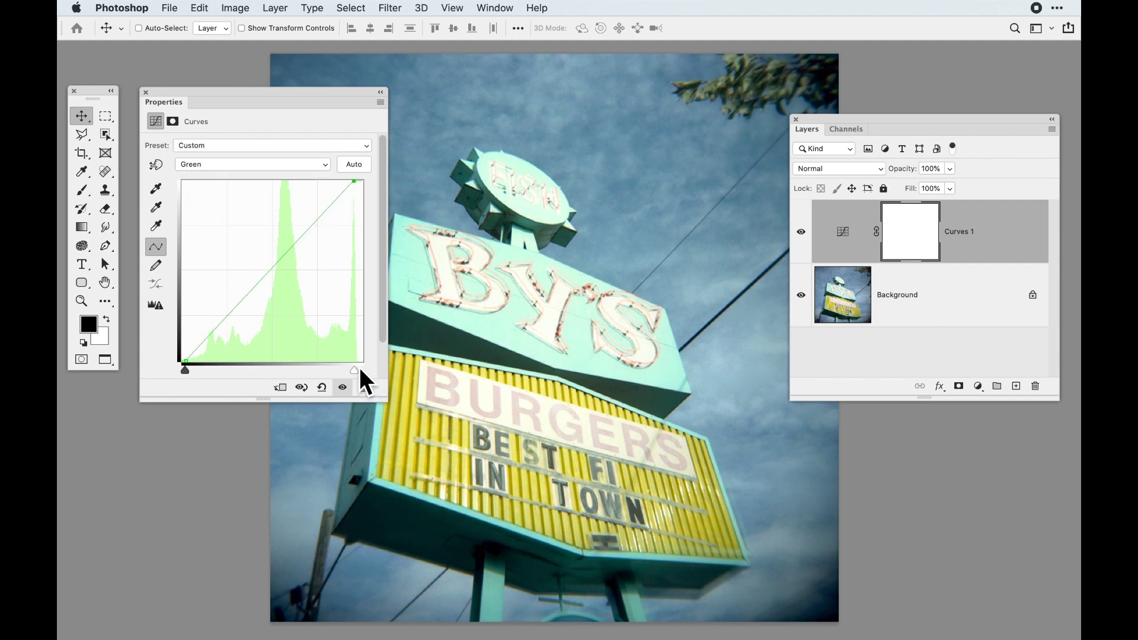
- In the Blue channel of Curves, move the white point inward to the highlight end of the histogram
left_click(243, 164)
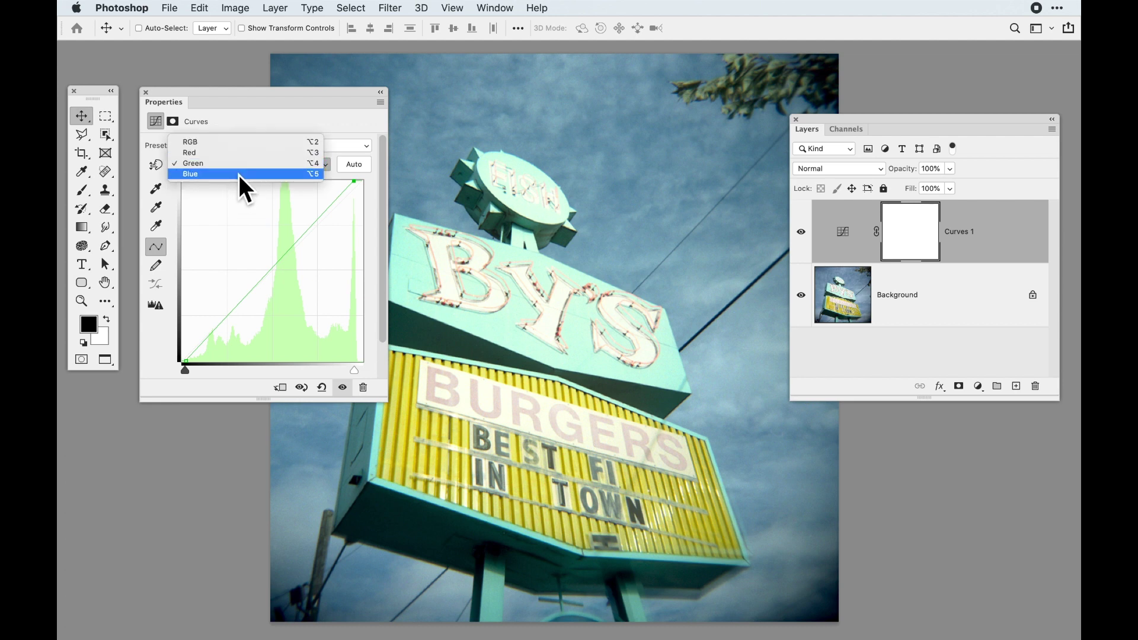
left_click(249, 174)
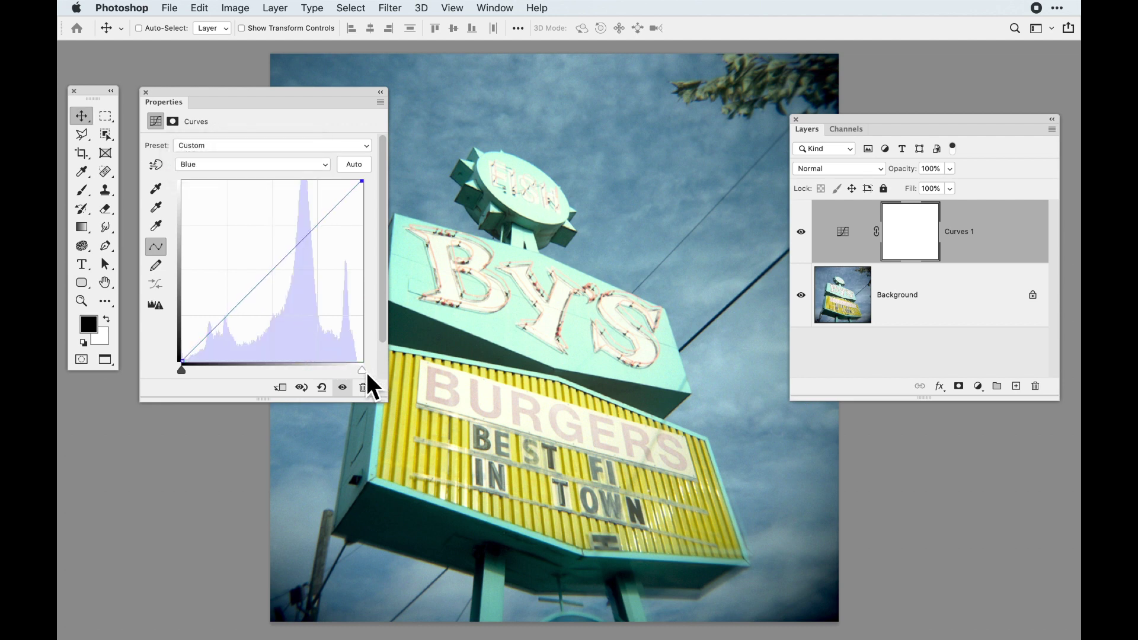
left_click_drag(364, 375, 362, 374)
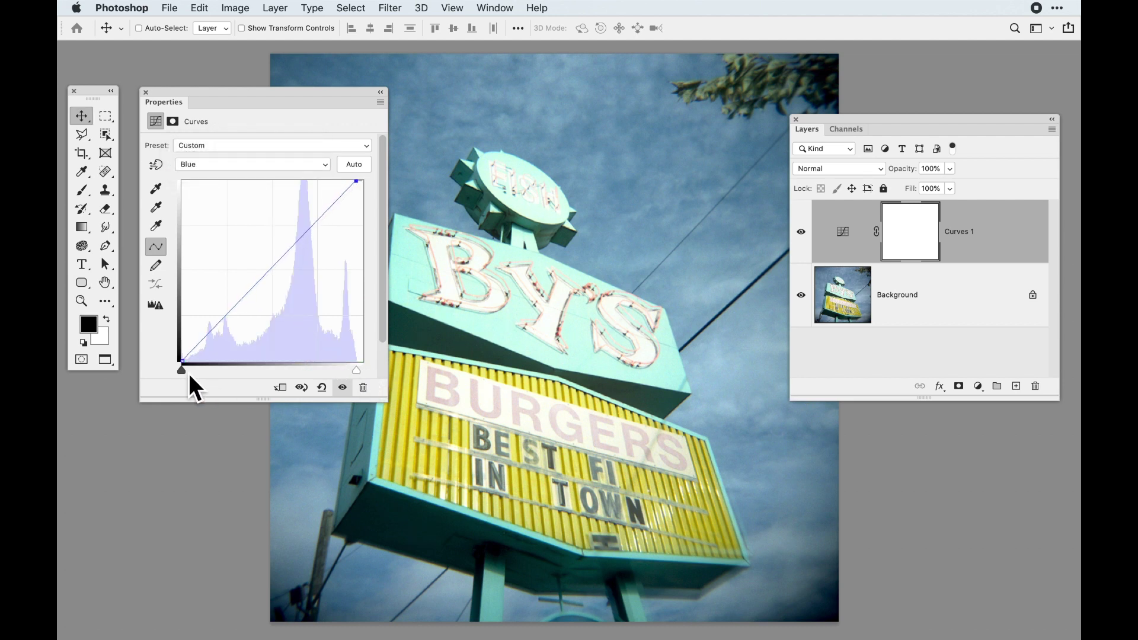
- In the composite RGB channel of Curves, move the white point slightly inward to brighten the highlights
left_click(256, 166)
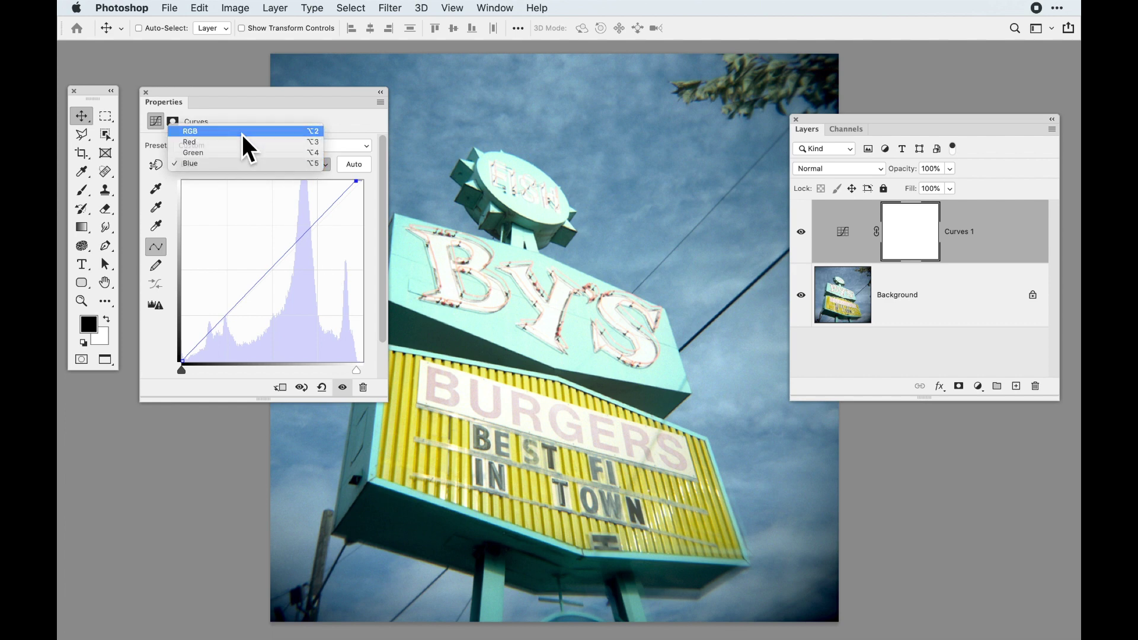
left_click(243, 133)
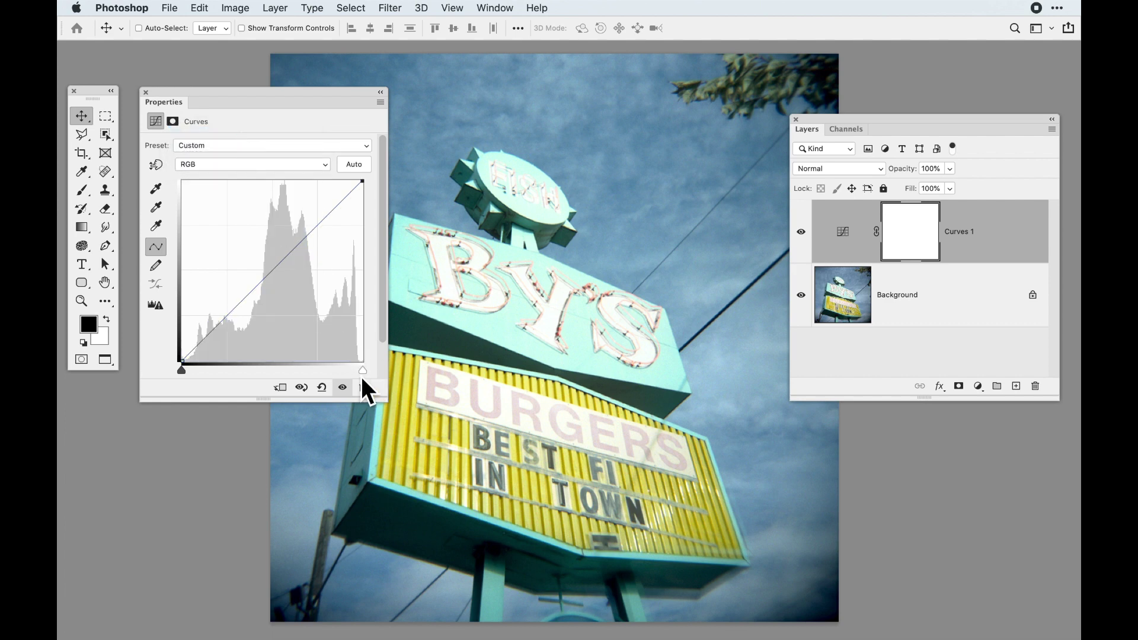
left_click_drag(368, 374, 363, 375)
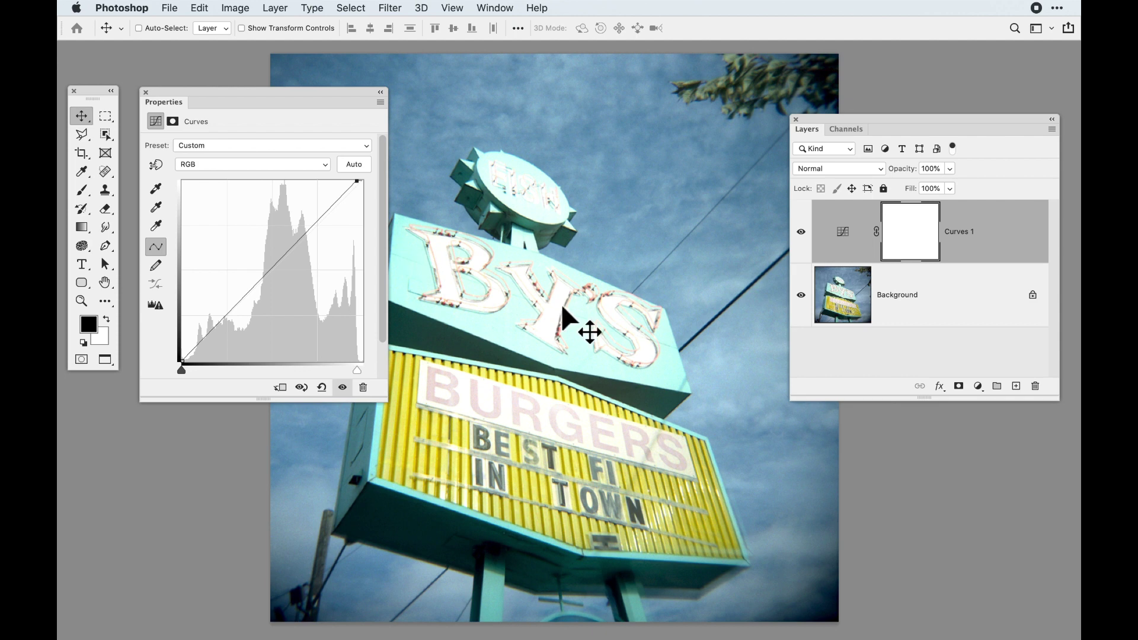
- Toggle the visibility of the Curves 1 layer to compare the photo with and without the correction
left_click(807, 232)
left_click(806, 232)
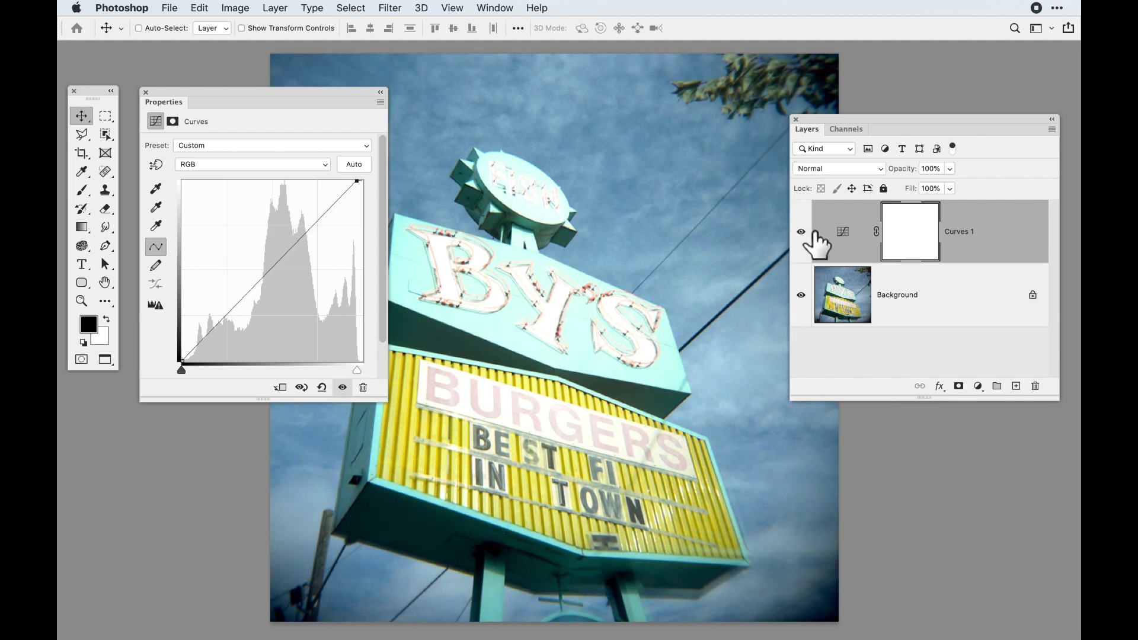
left_click(815, 233)
left_click(815, 233)
left_click_drag(264, 115, 272, 120)
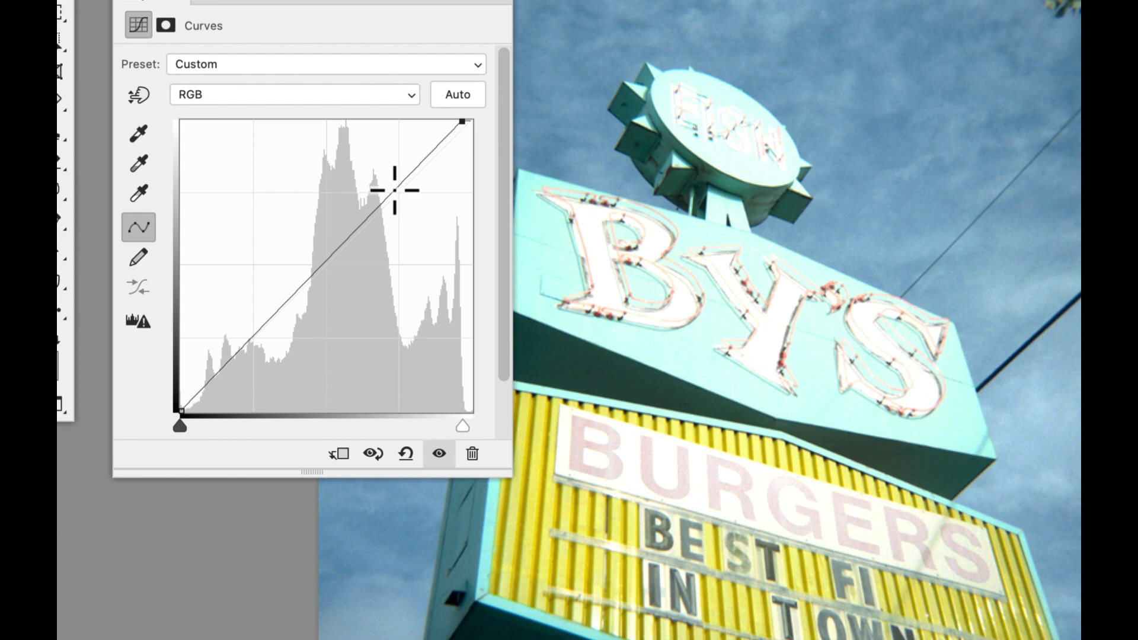
- In the composite RGB curve, move the black point slightly inward to the start of the shadow data
left_click(180, 425)
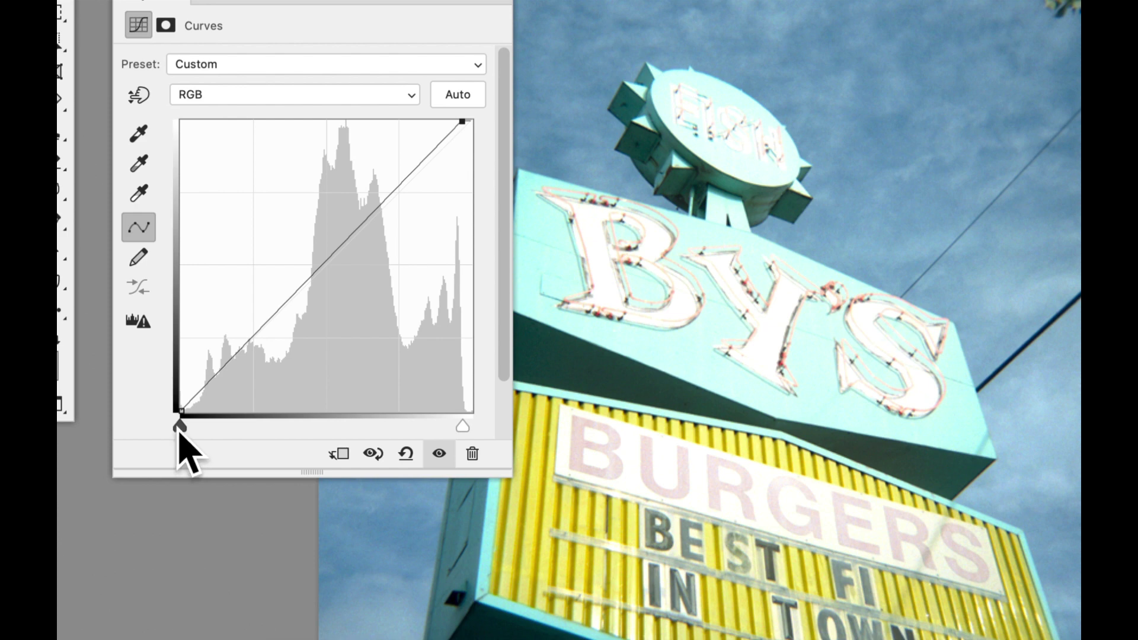
left_click_drag(182, 428, 215, 428)
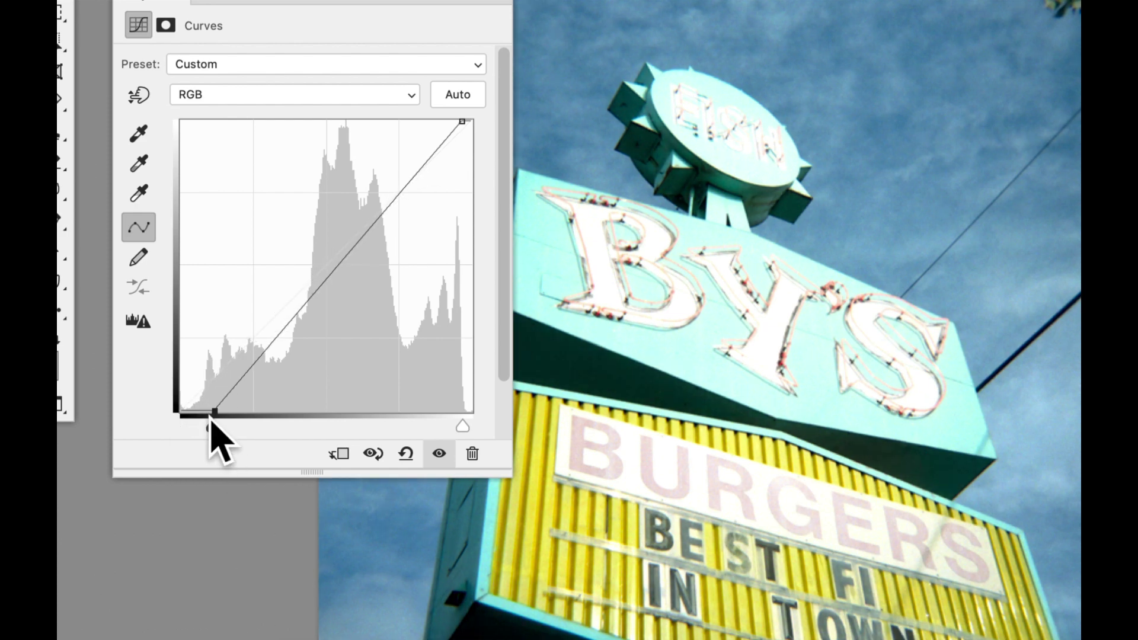
left_click_drag(213, 428, 194, 428)
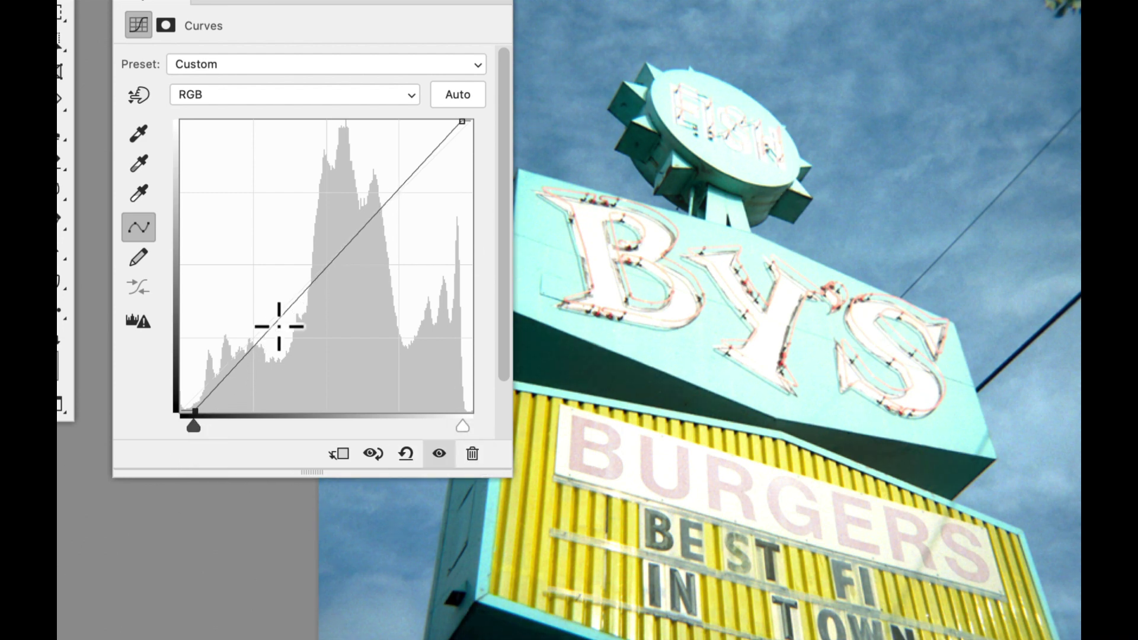
- Try brightening the midtones by adding a point at the middle of the RGB curve and raising it, and remove the point
left_click(328, 267)
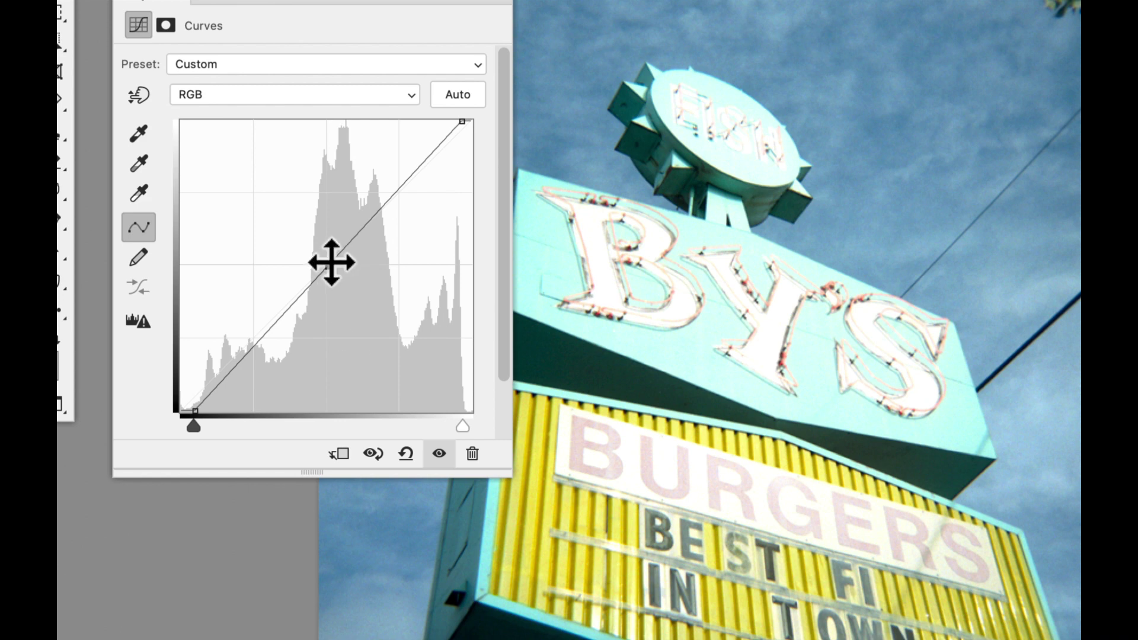
left_click_drag(330, 263, 326, 225)
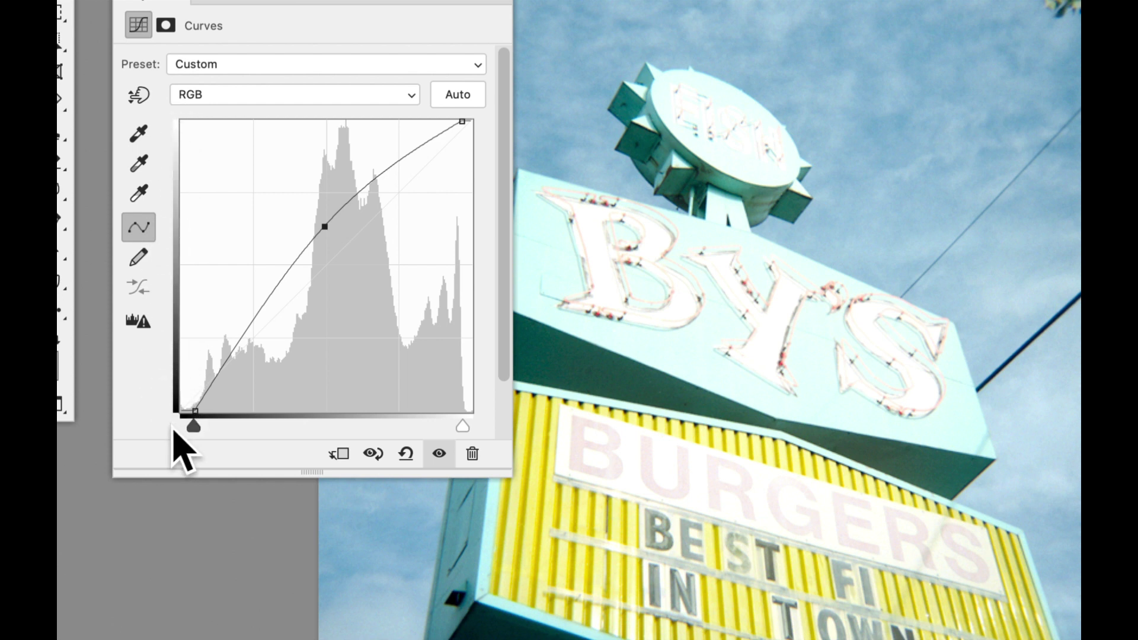
mouse_move(325, 227)
left_mouse_down()
mouse_move(325, 300)
mouse_move(322, 211)
left_mouse_up()
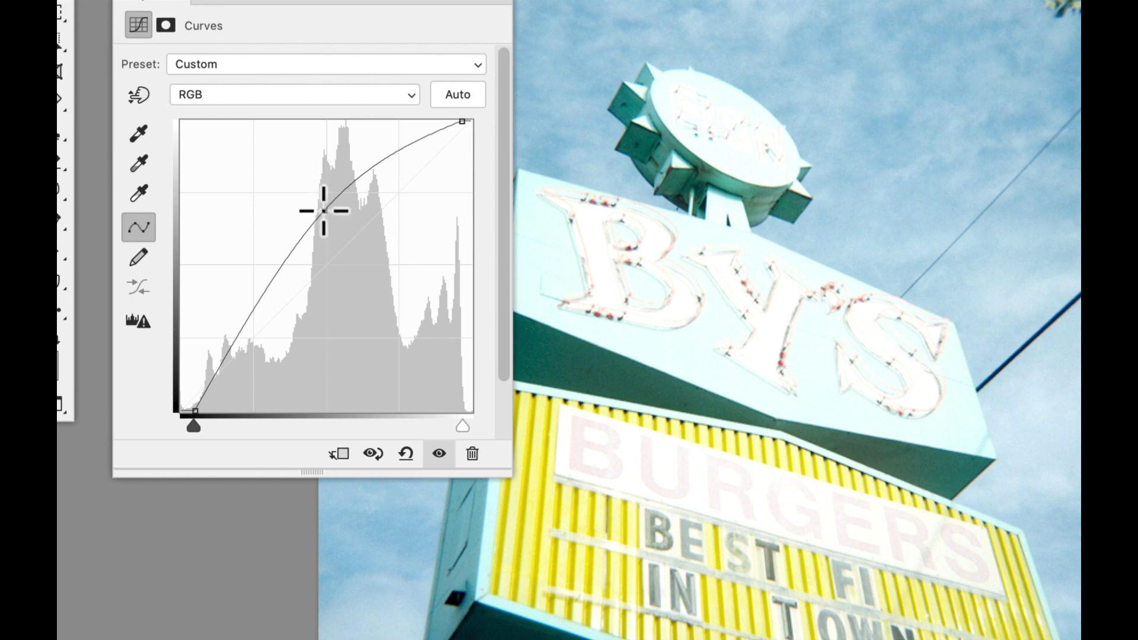
left_click_drag(323, 210, 570, 248)
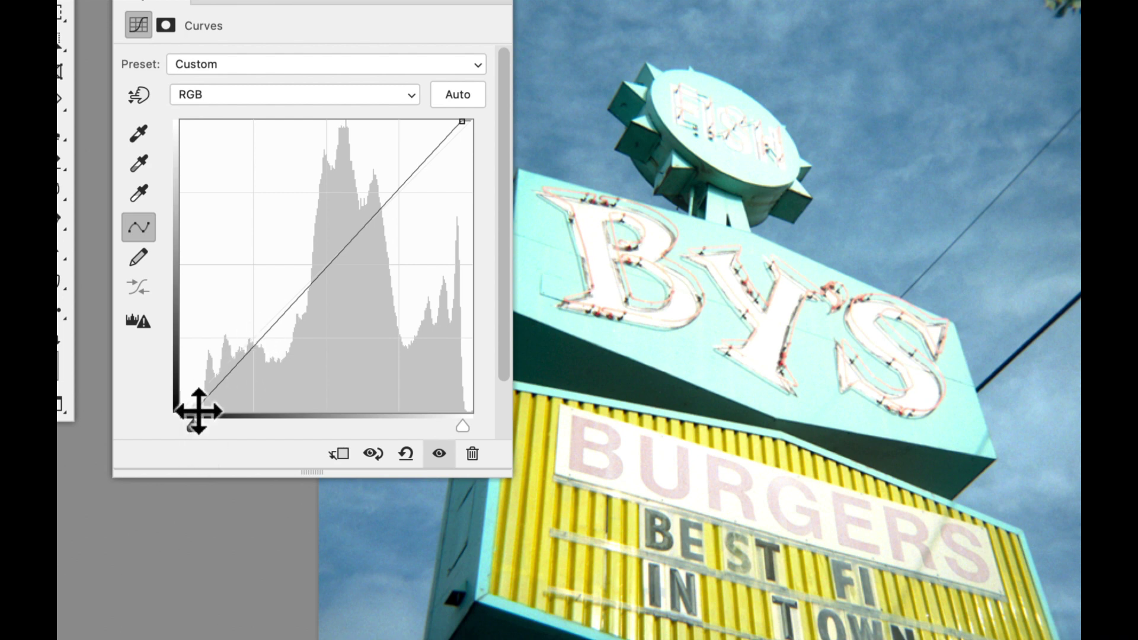
- Try increasing contrast by moving the black and white points of the RGB curve far inward, and return both to the corners
left_click_drag(198, 430, 285, 439)
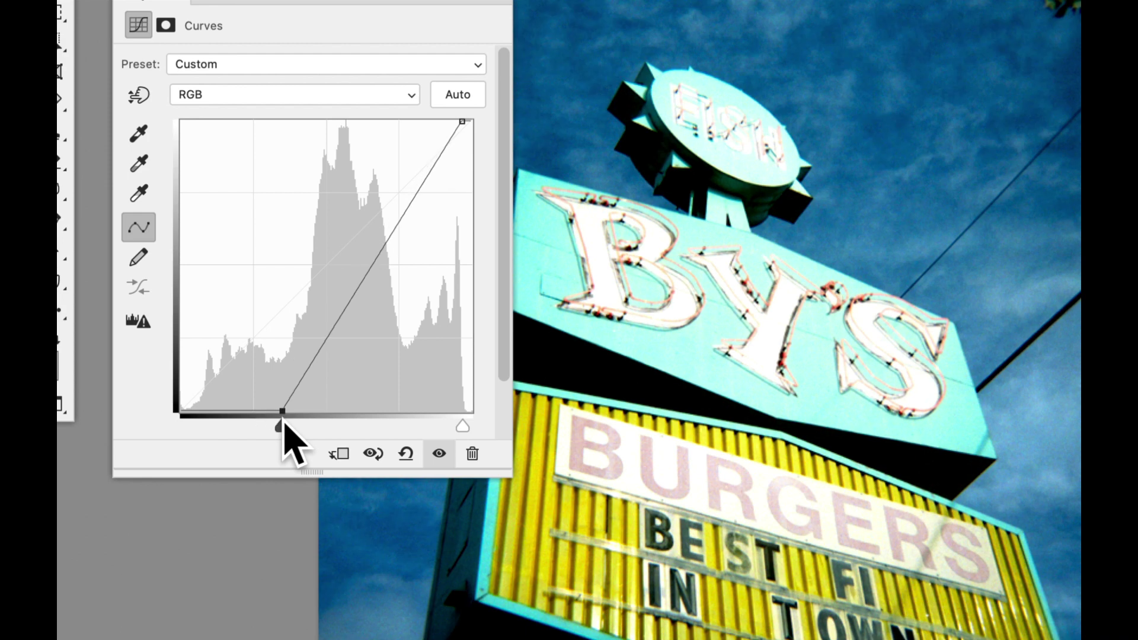
left_click_drag(283, 421, 193, 428)
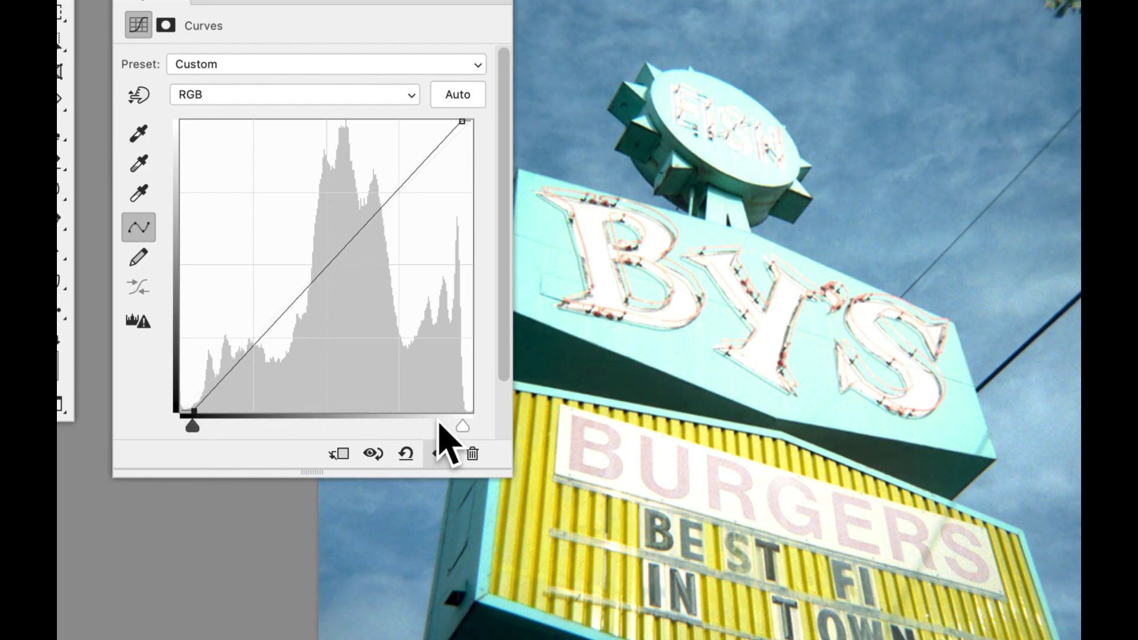
mouse_move(463, 427)
left_mouse_down()
mouse_move(396, 425)
mouse_move(466, 423)
left_mouse_up()
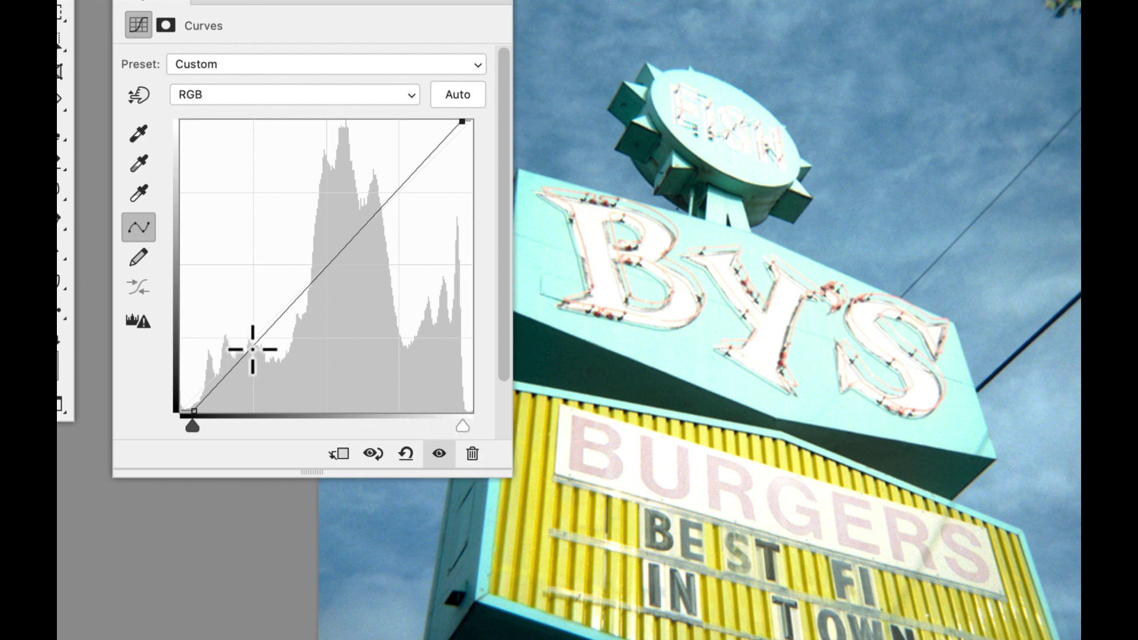
left_click_drag(193, 426, 261, 431)
left_click_drag(462, 426, 395, 427)
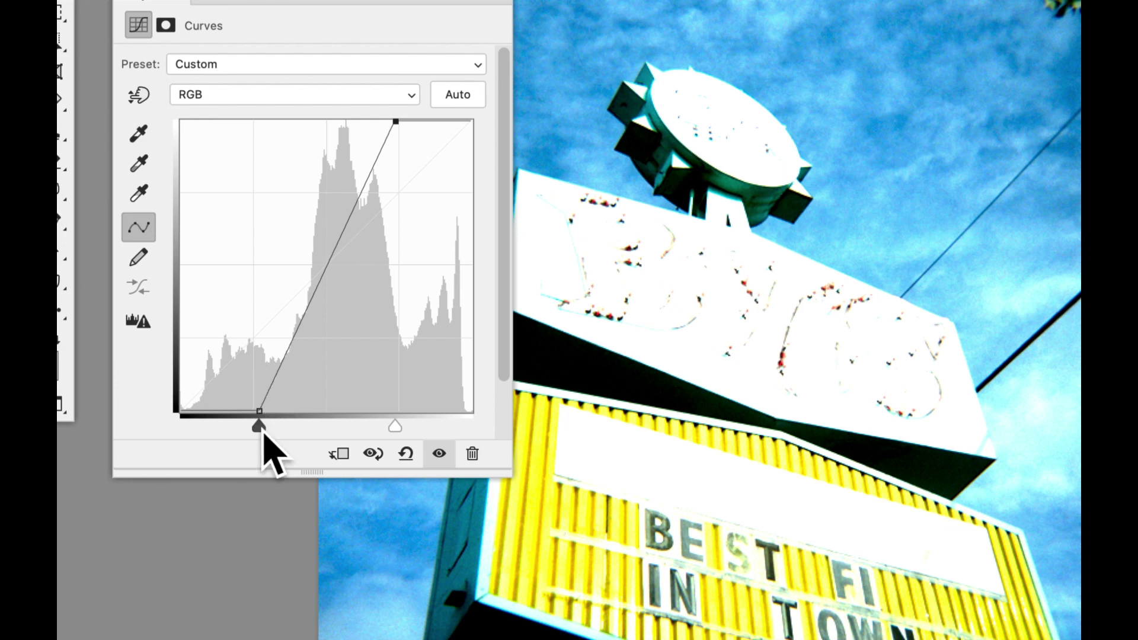
left_click_drag(260, 426, 178, 422)
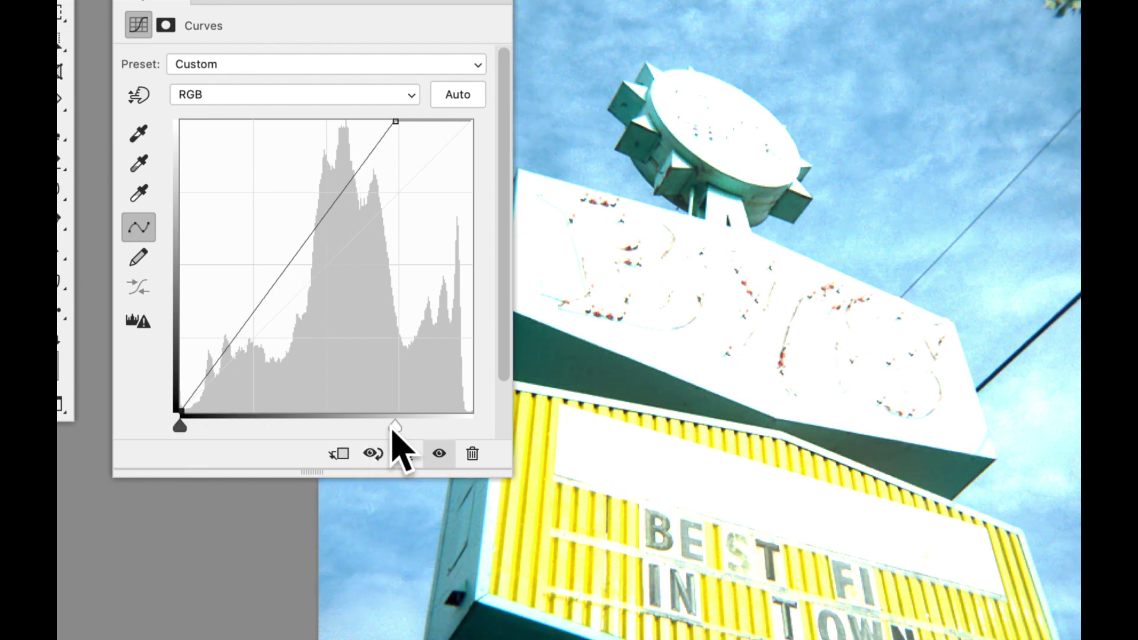
left_click_drag(392, 427, 490, 421)
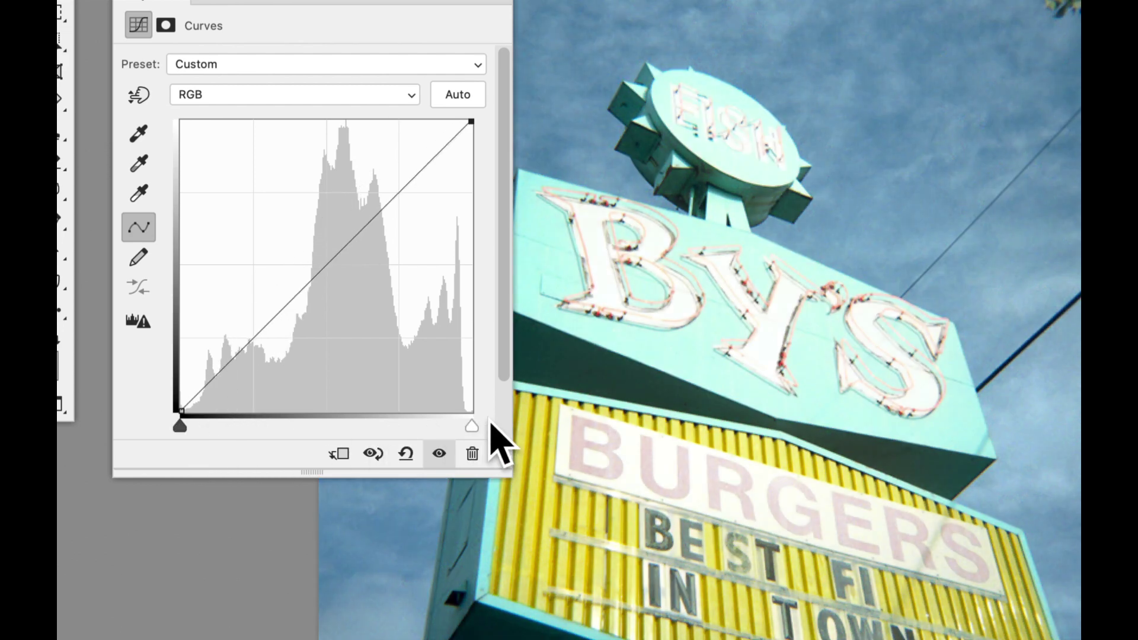
- Try reducing contrast by raising the black point and lowering the white point until the RGB curve is flat, and return both to the corners
left_click_drag(180, 409, 180, 304)
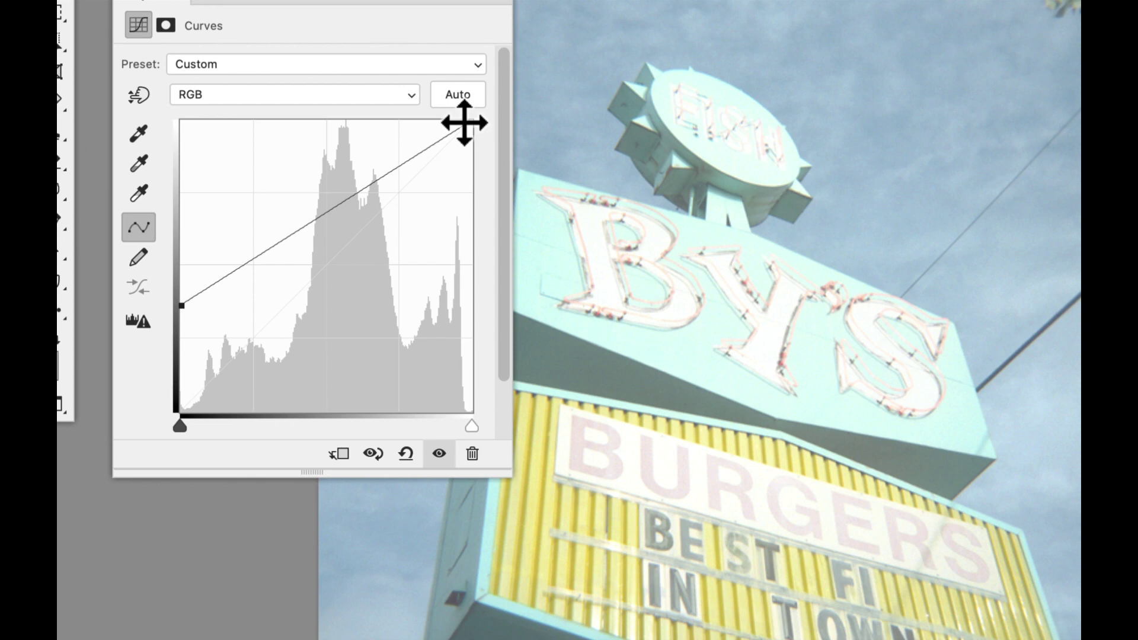
left_click_drag(470, 121, 476, 227)
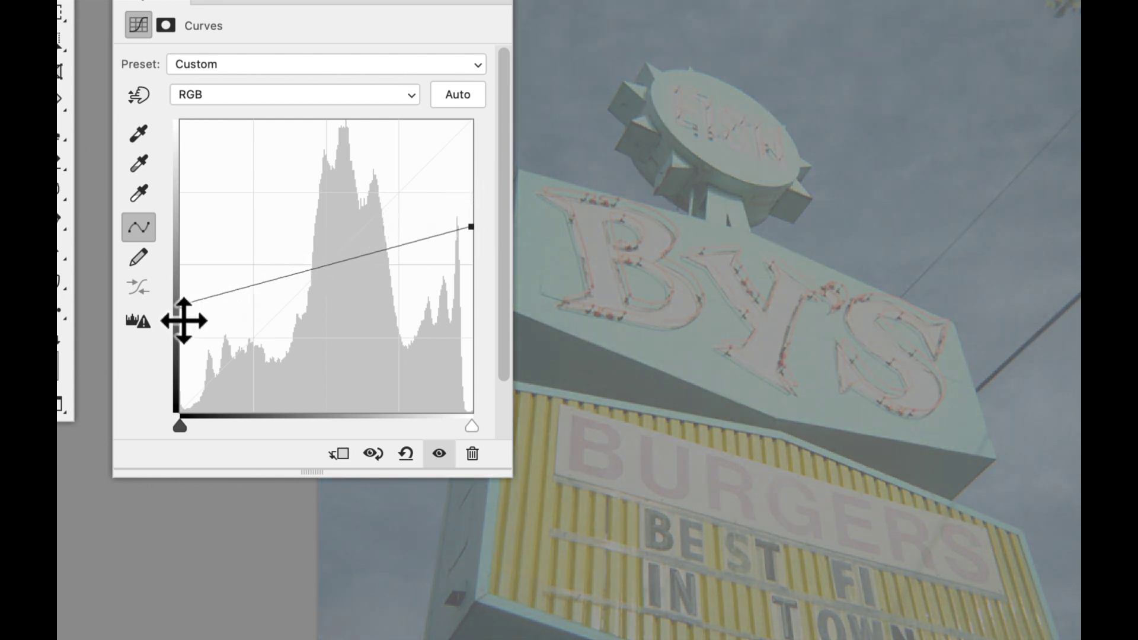
left_click_drag(182, 304, 182, 265)
left_click_drag(470, 227, 473, 265)
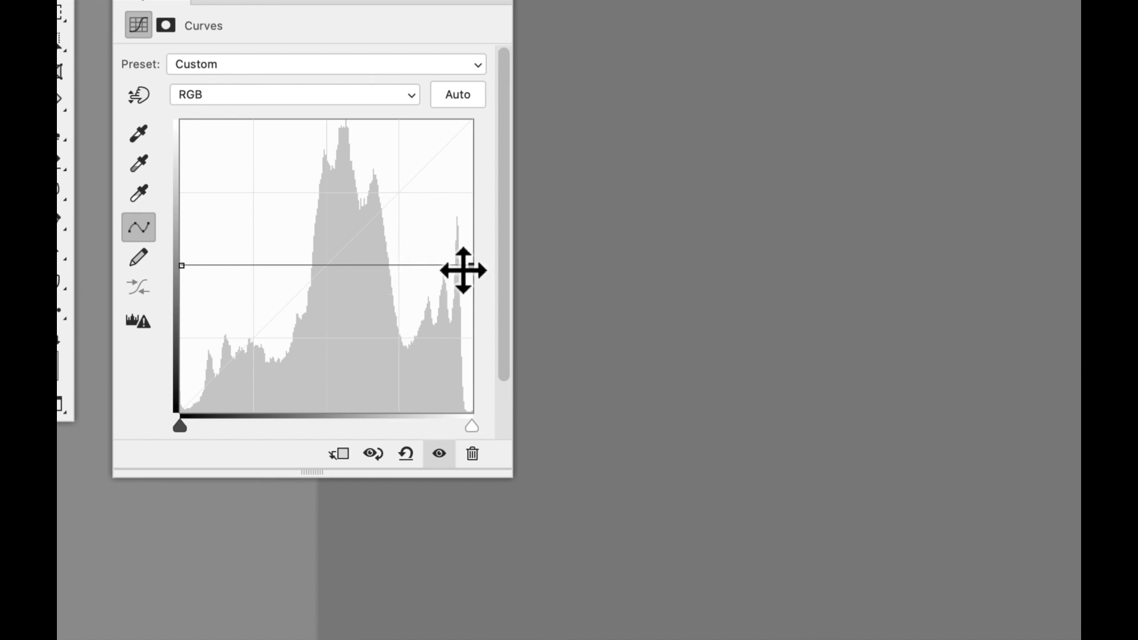
left_click_drag(470, 261, 472, 122)
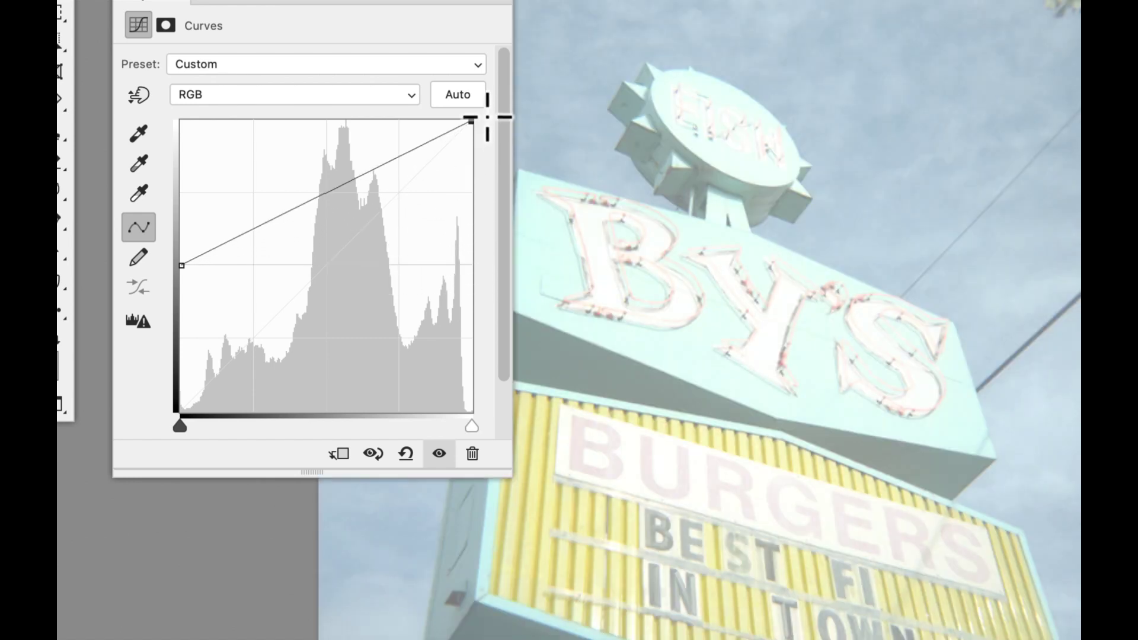
left_click_drag(170, 268, 172, 409)
- On the RGB curve, move the white and black points slightly inward and form an S-curve by lowering the shadows and raising the highlights
left_click_drag(471, 426, 464, 425)
left_click_drag(172, 424, 186, 424)
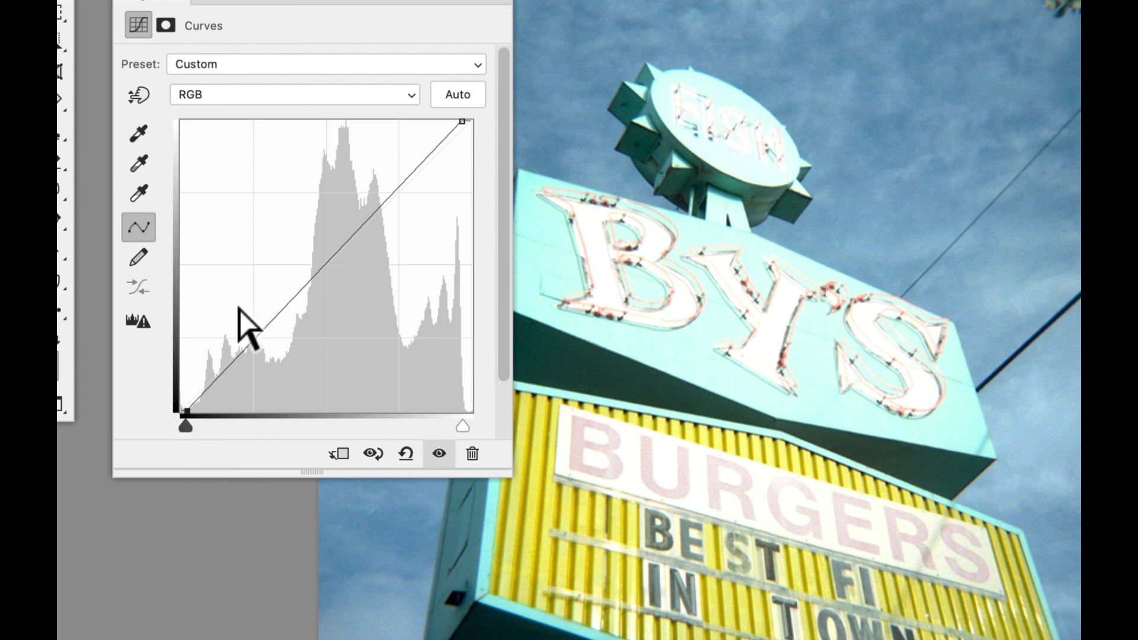
left_click_drag(253, 341, 253, 360)
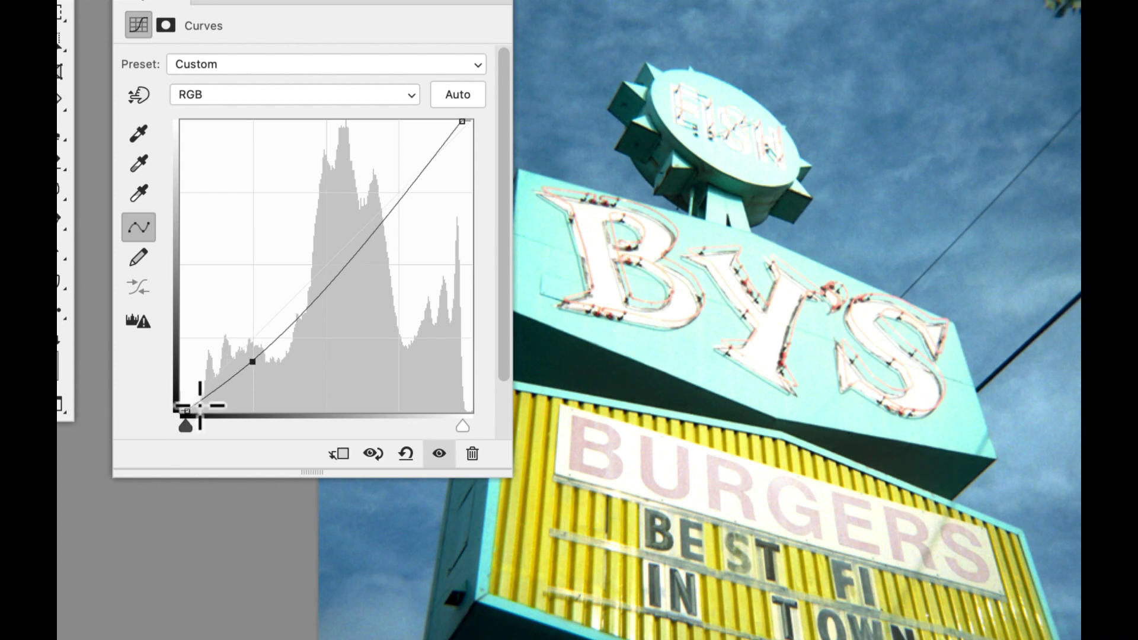
left_click_drag(400, 198, 400, 172)
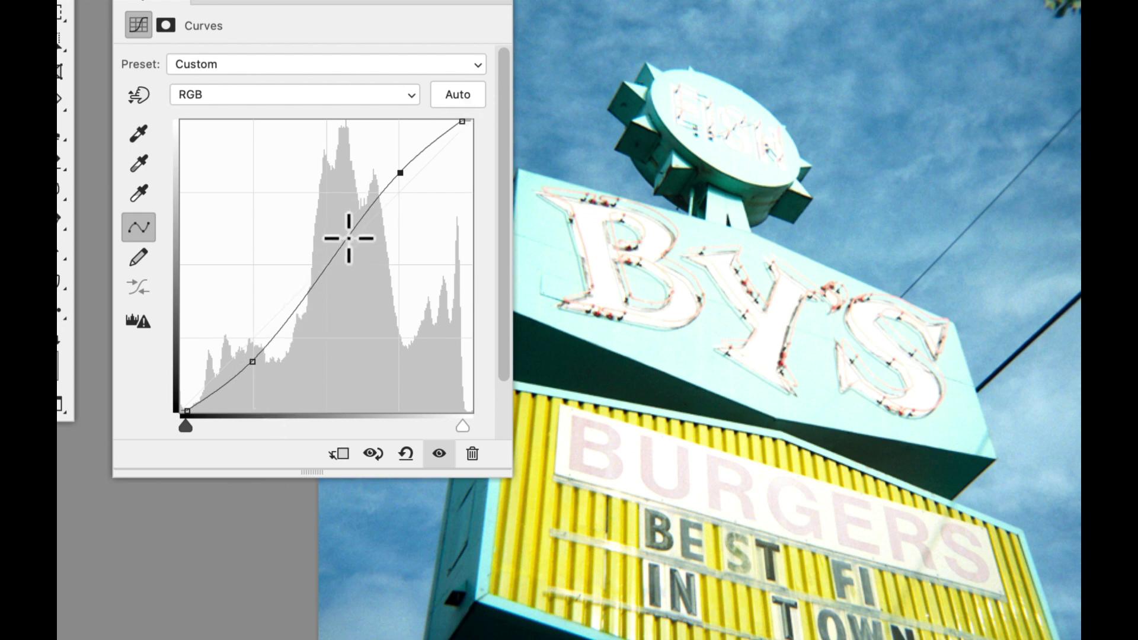
left_click_drag(252, 362, 254, 368)
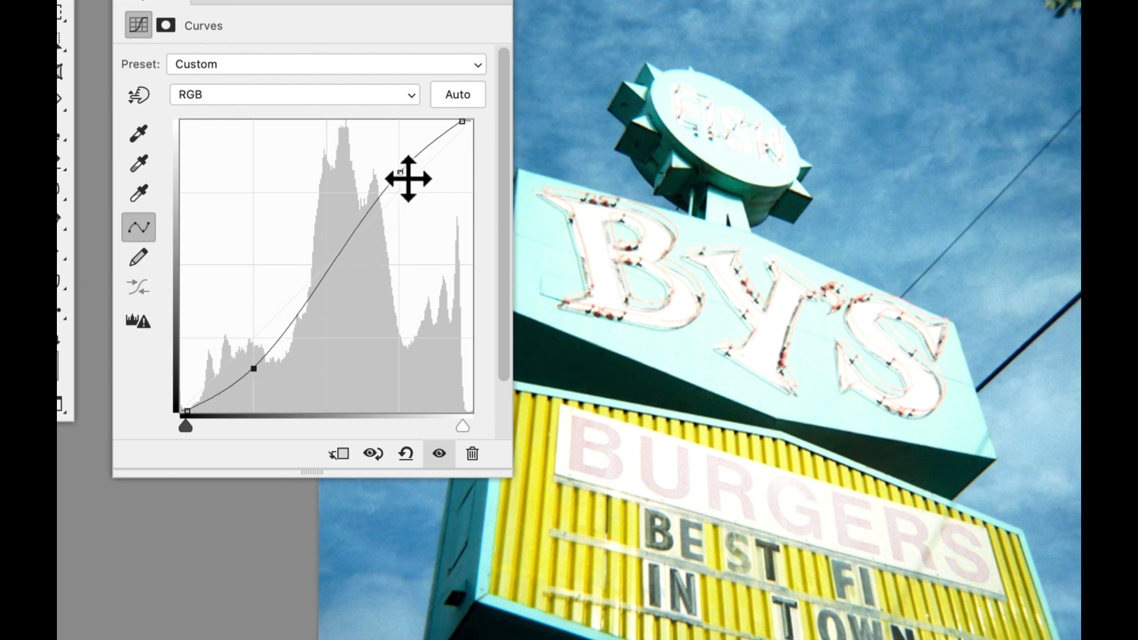
left_click_drag(399, 167, 399, 165)
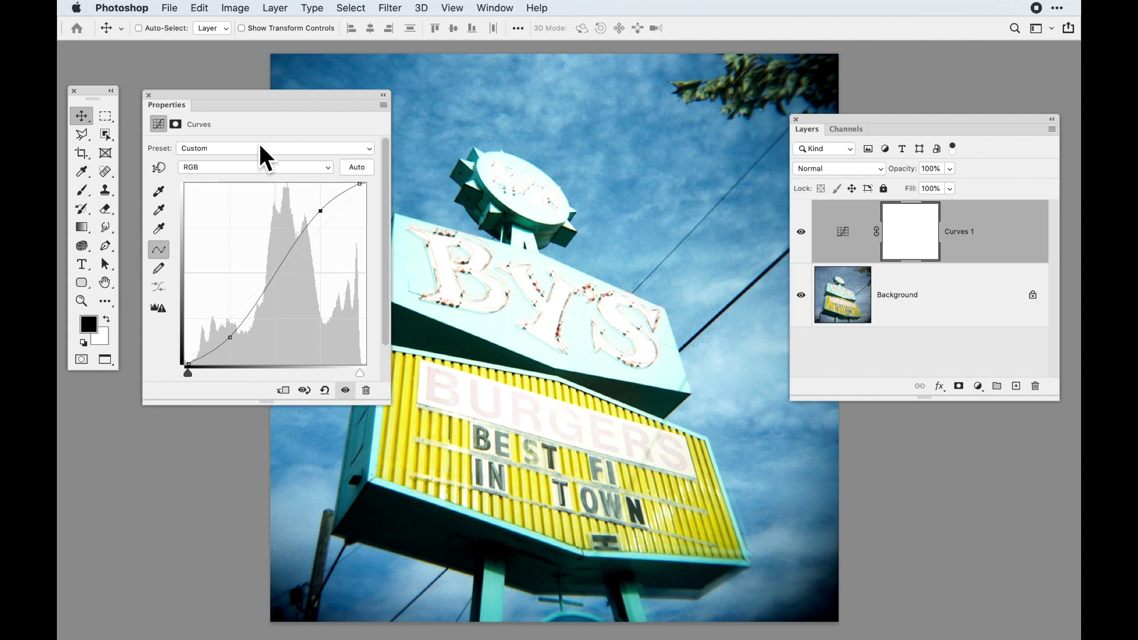
- Switch the Curves adjustment through the color channels to Blue and activate the on-image adjustment tool
left_click(265, 169)
left_click(264, 178)
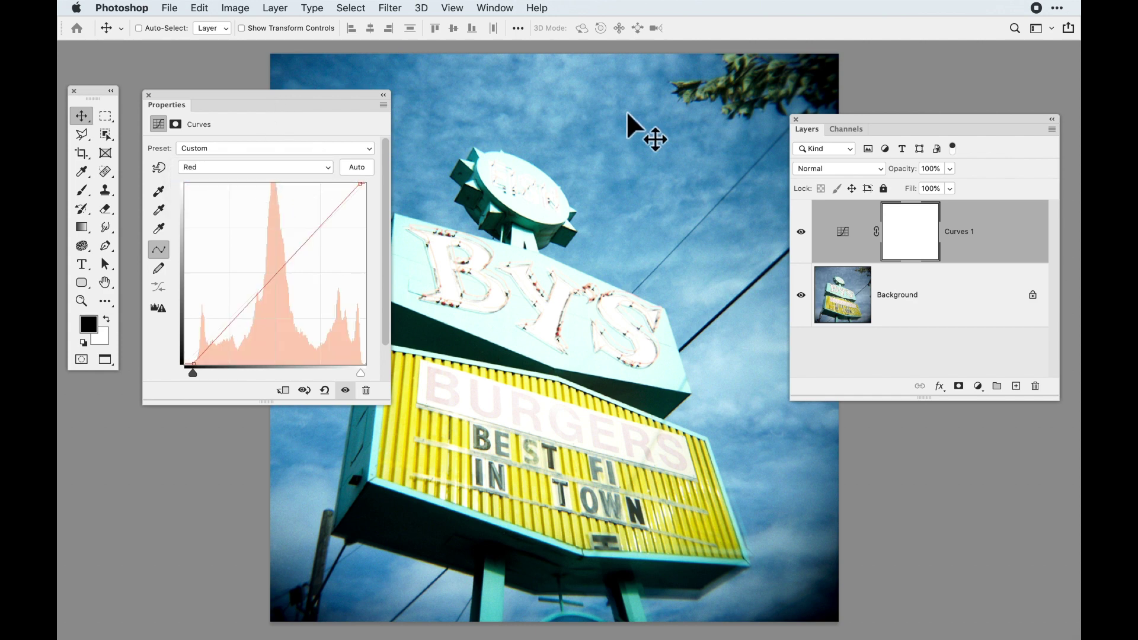
left_click(247, 167)
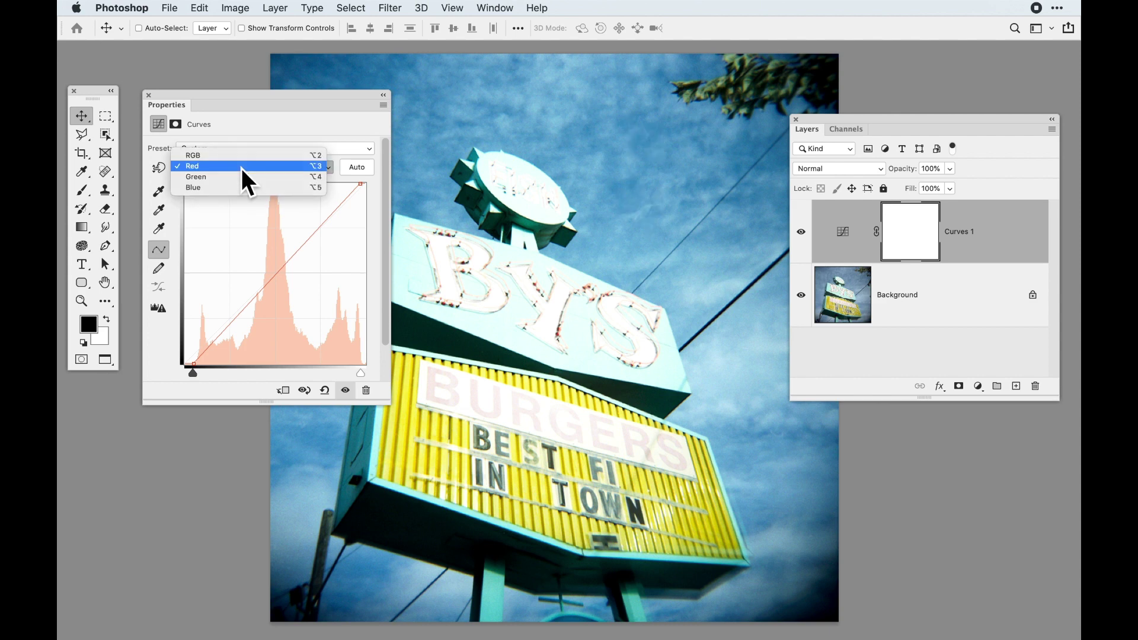
key("Return")
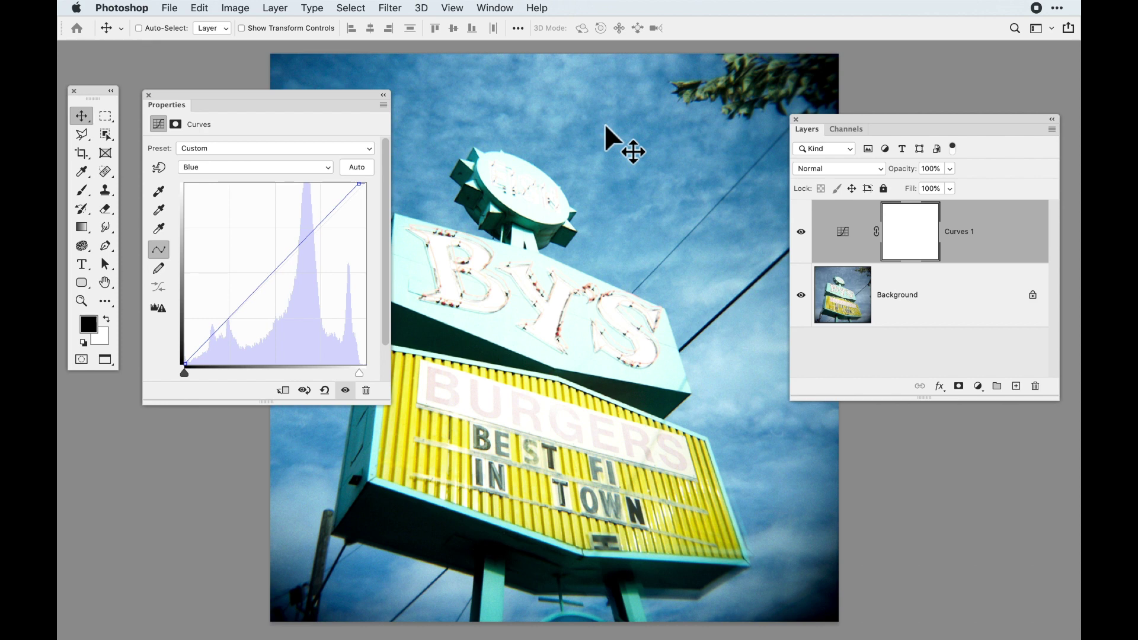
left_click(165, 175)
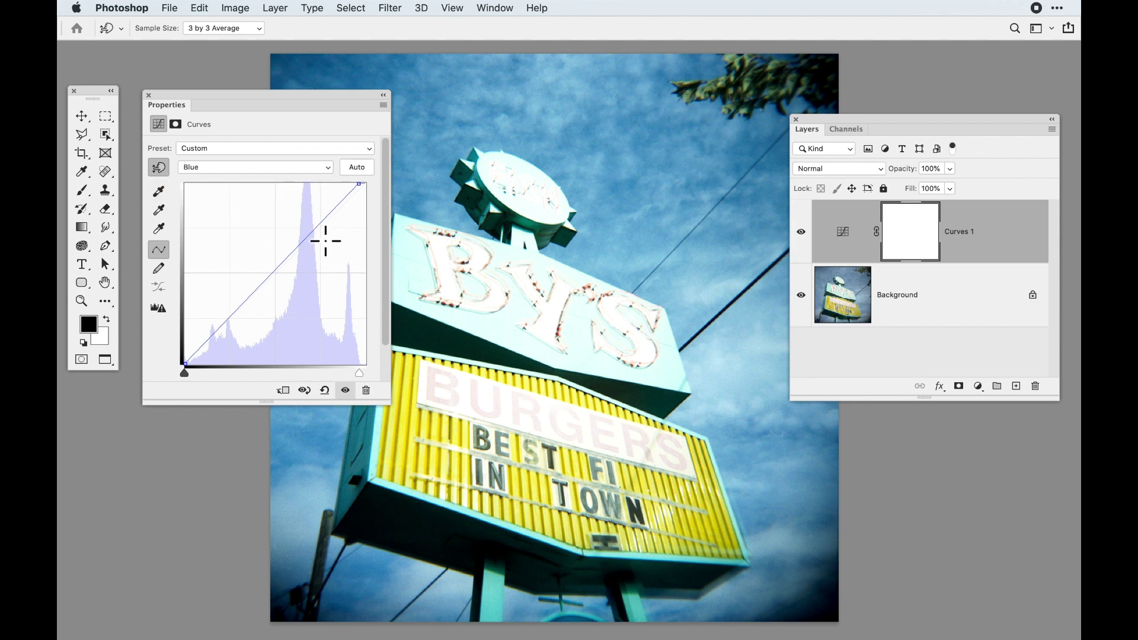
- Try raising and lowering the Blue curve directly from the sky above the sign, and return the point close to the diagonal
left_click(602, 157)
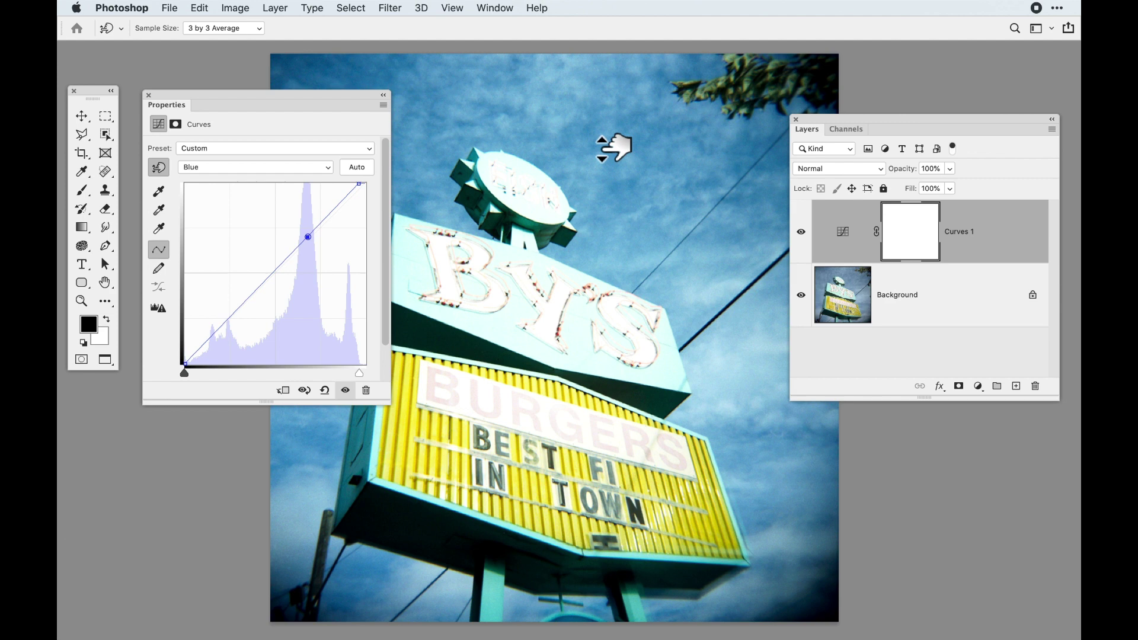
left_click_drag(614, 147, 613, 129)
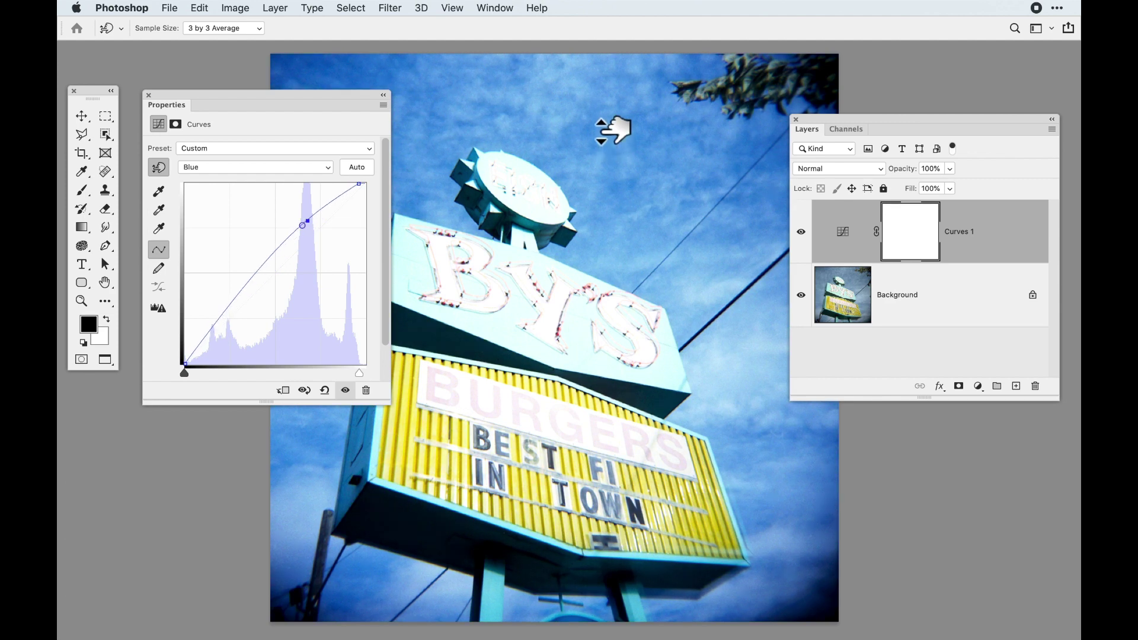
left_click_drag(613, 129, 614, 160)
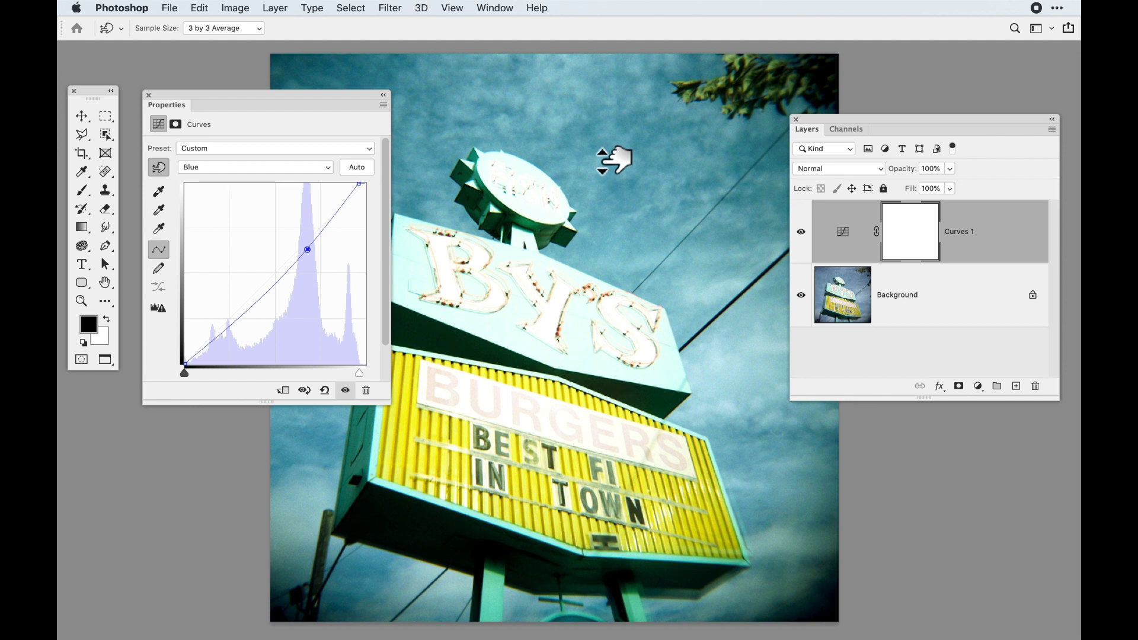
left_click_drag(614, 159, 615, 140)
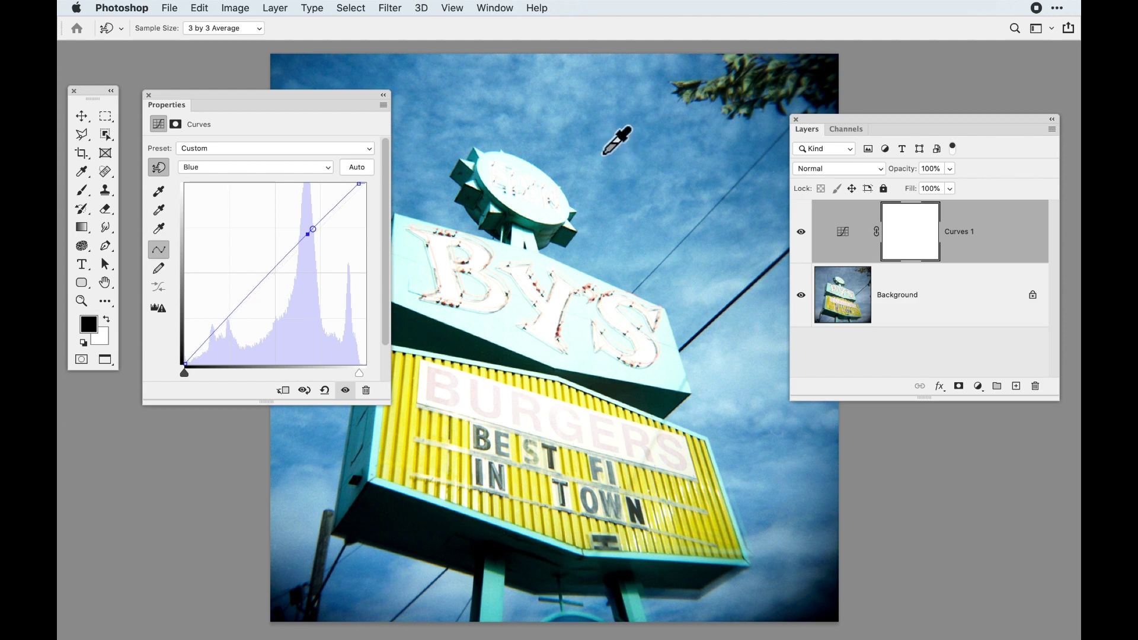
- In the Green channel, slightly lower the bright tones of the curve by sampling the turquoise sign and the edge of the yellow sign
left_click(287, 168)
left_click(278, 155)
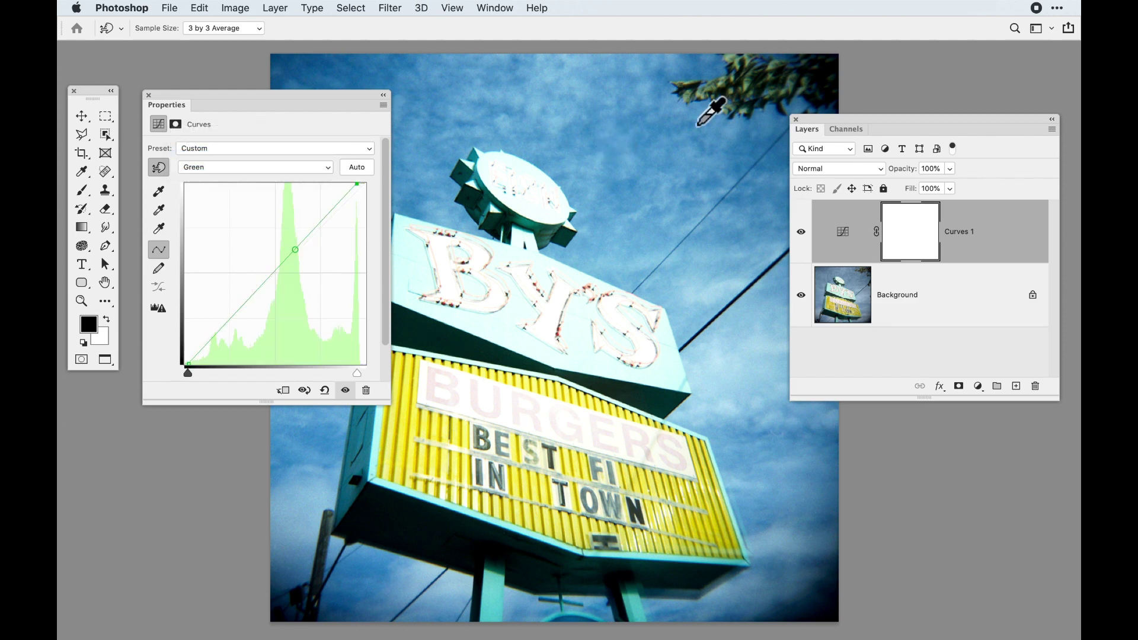
left_click_drag(581, 352, 582, 352)
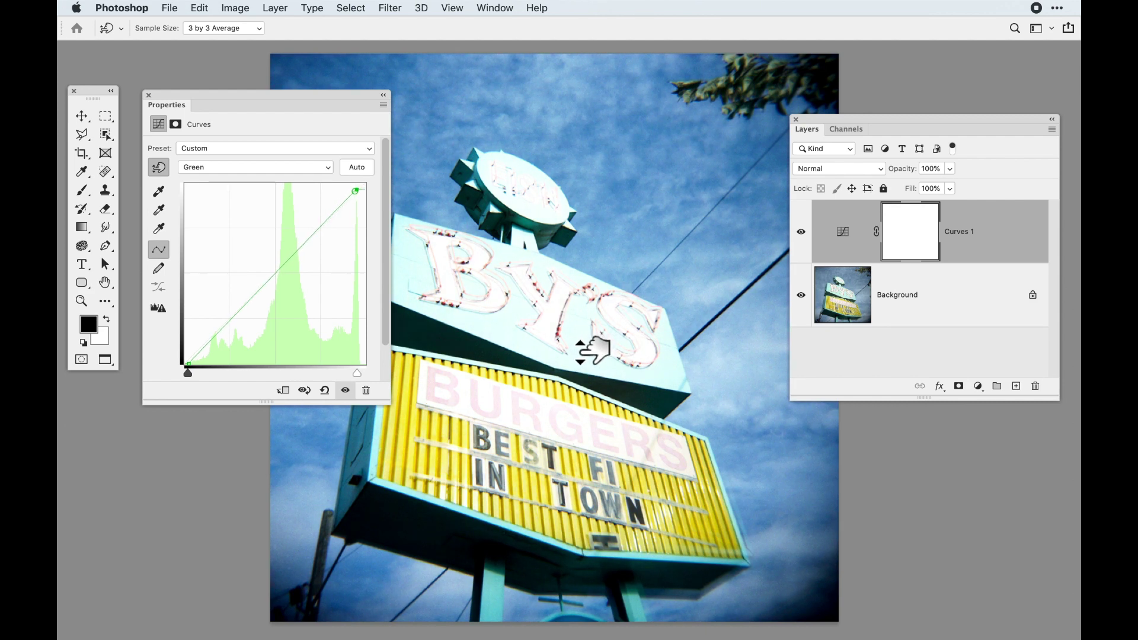
left_click_drag(379, 455, 380, 458)
- In the Blue channel, lower the sky's tones on the image and raise that curve point slightly to soften the shift toward yellow
left_click(291, 169)
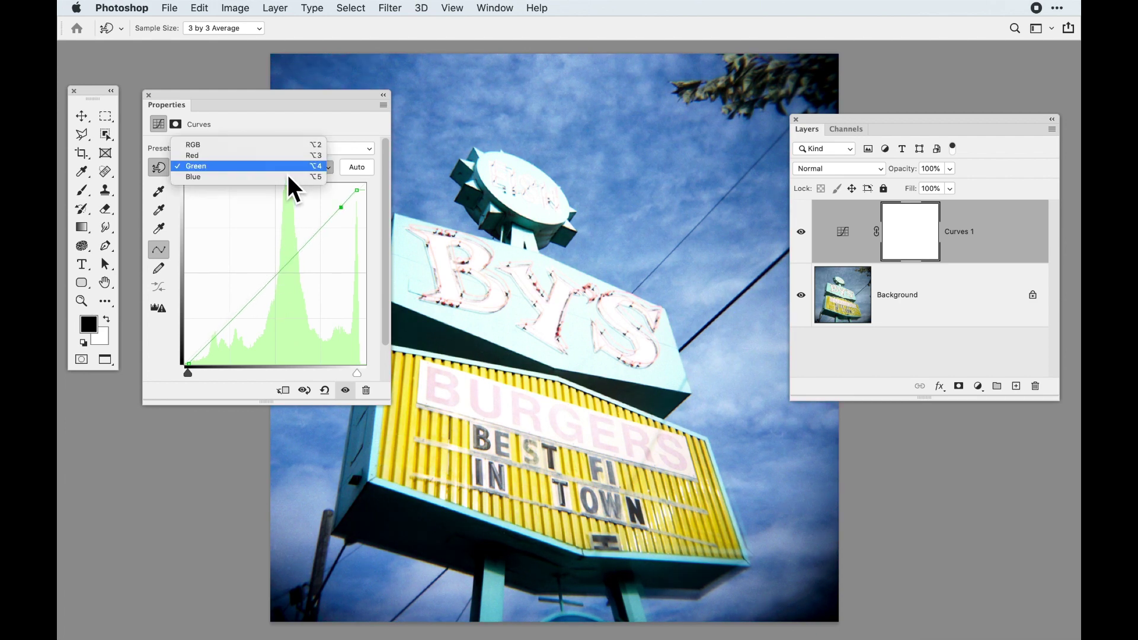
left_click(289, 177)
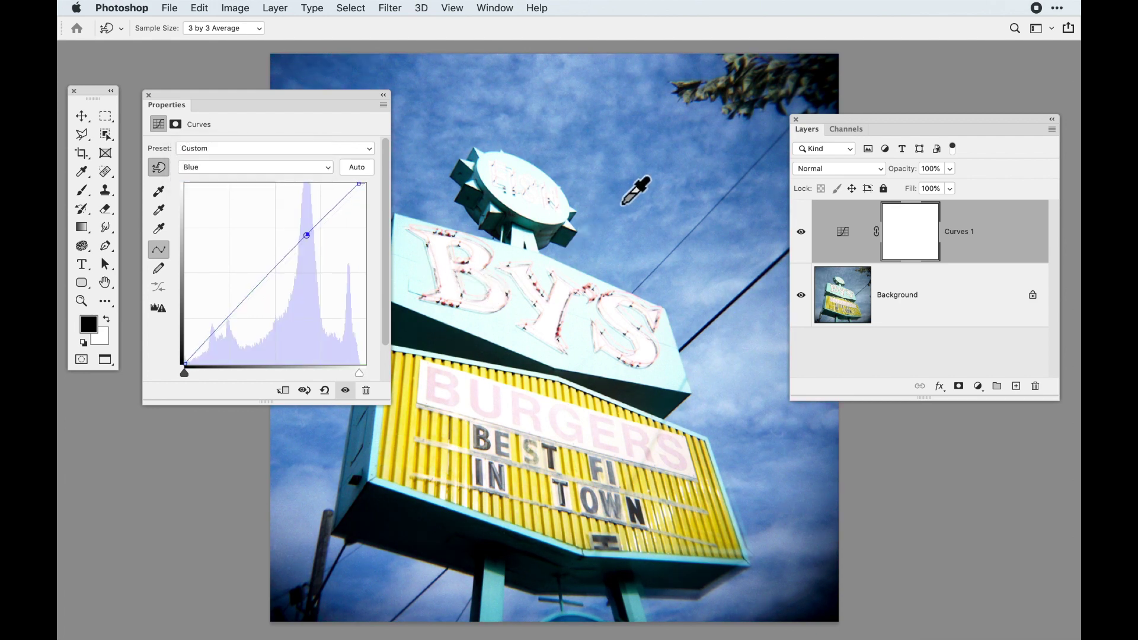
left_click_drag(643, 193, 644, 222)
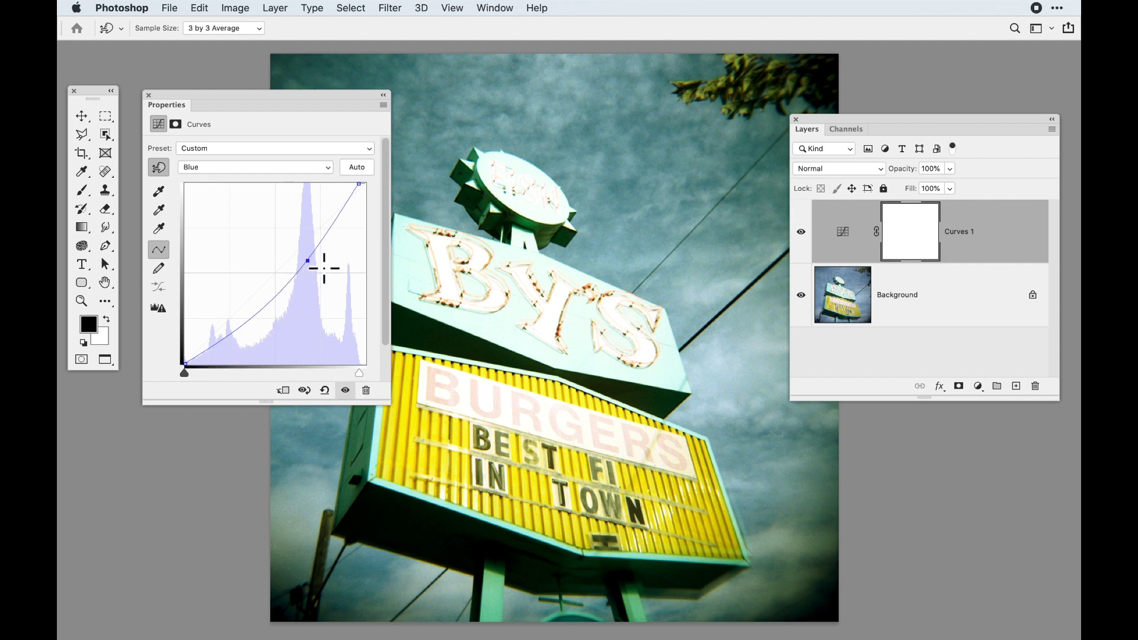
left_click_drag(317, 269, 319, 261)
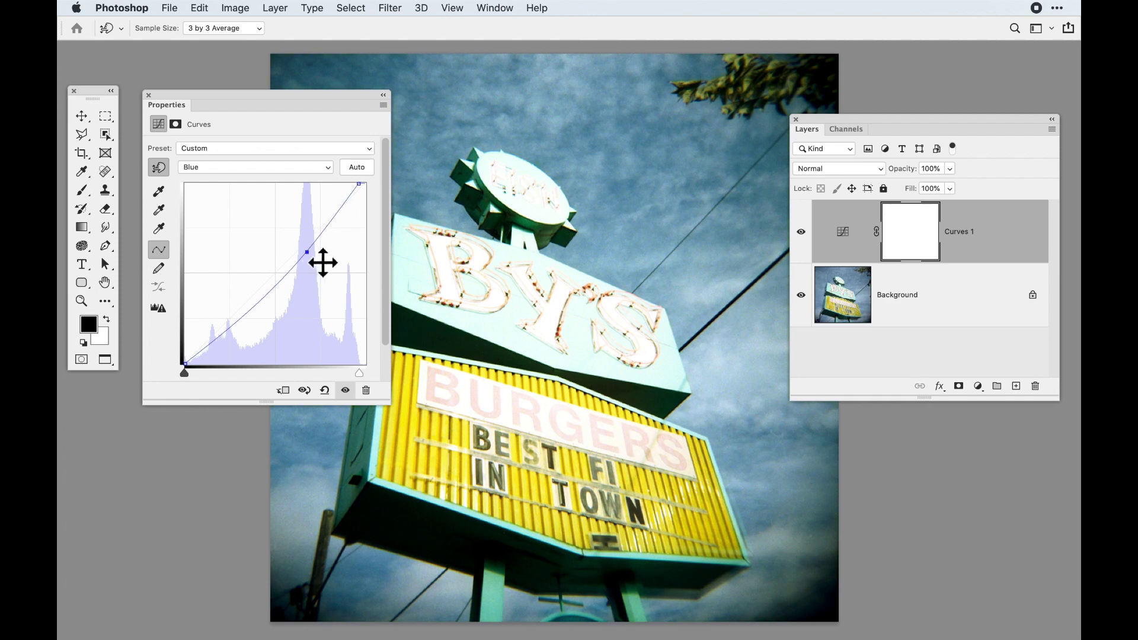
- In the Red channel, raise the highlights of the curve by adjusting directly on the lower BURGERS sign
left_click(269, 168)
left_click(272, 134)
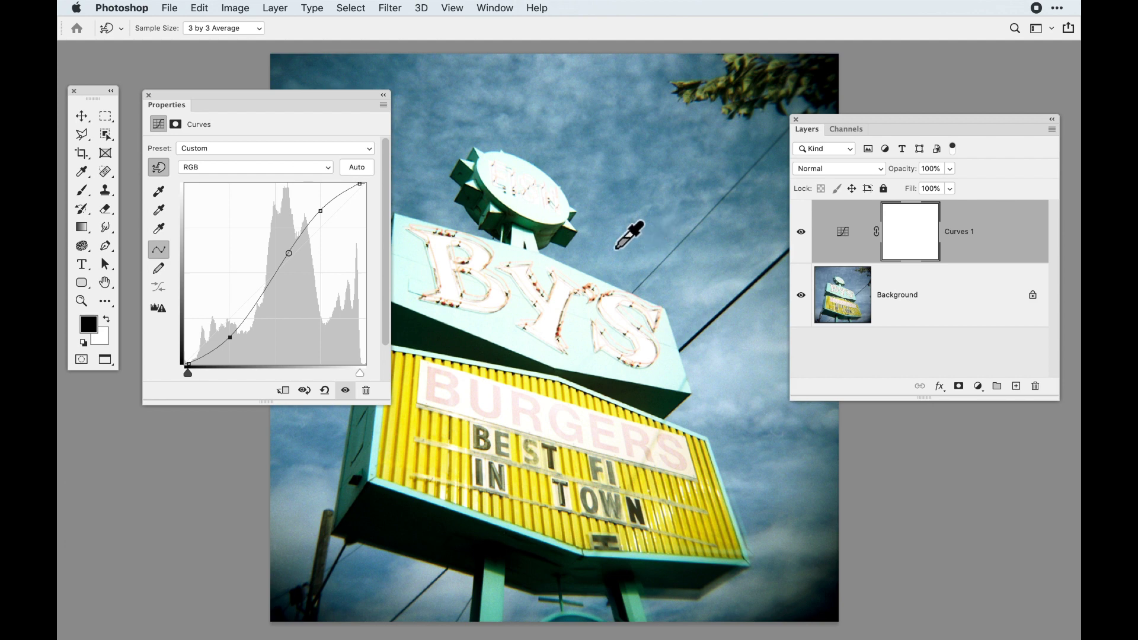
left_click(227, 170)
left_click(226, 171)
left_click(229, 172)
left_click(230, 179)
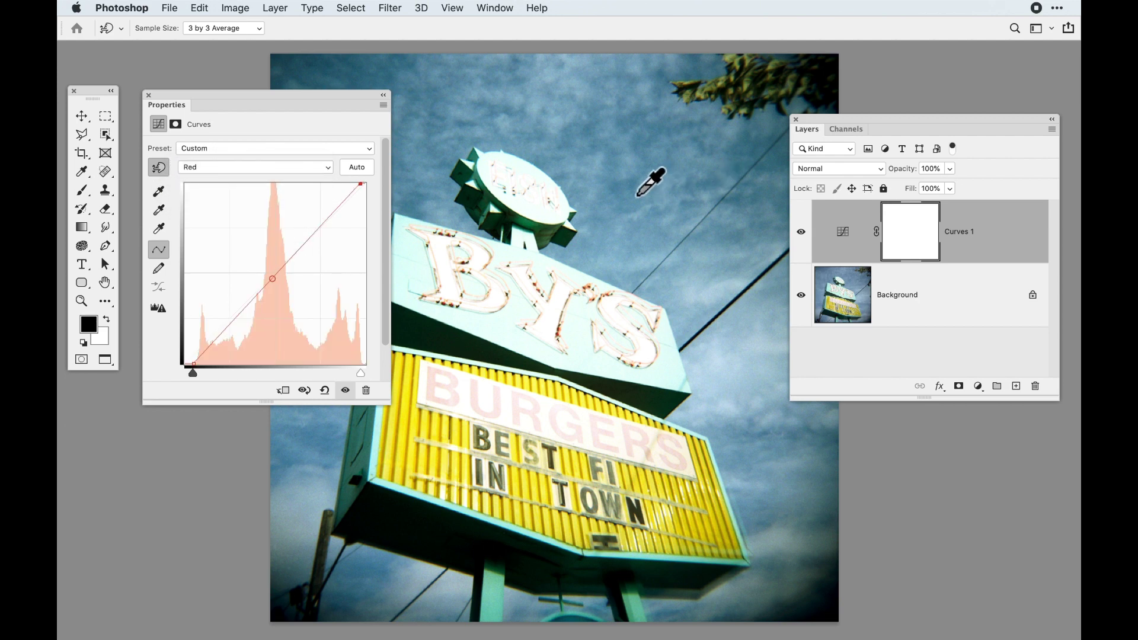
left_click_drag(590, 434, 570, 399)
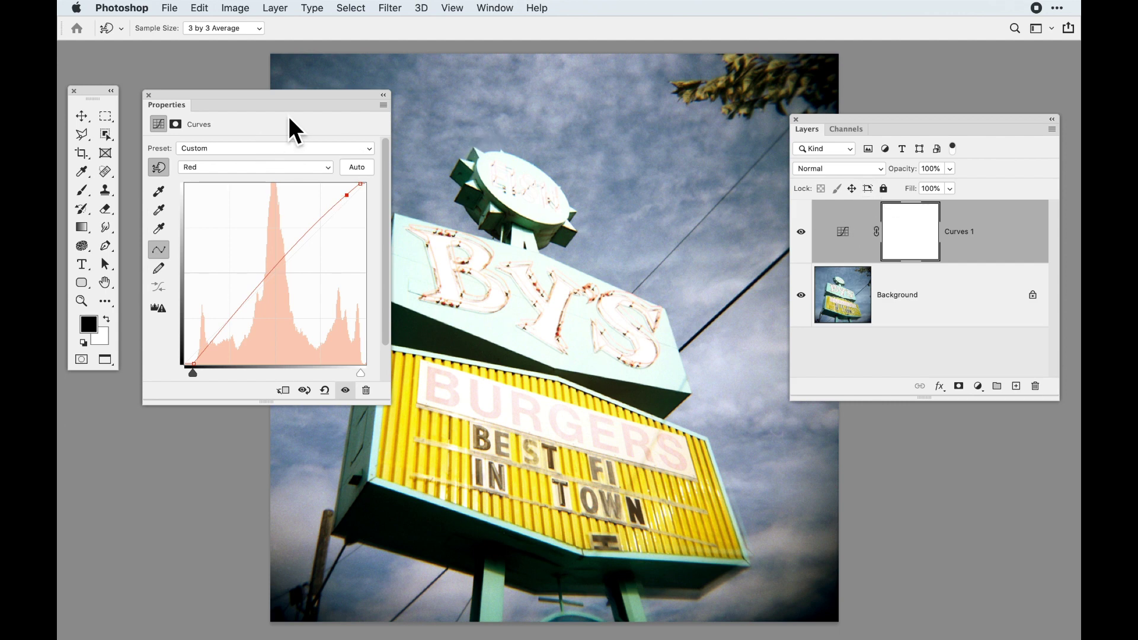
- Close the Curves properties and toggle the Curves 1 layer's visibility to compare the photo before and after
left_click(149, 95)
left_click(801, 232)
left_click(801, 232)
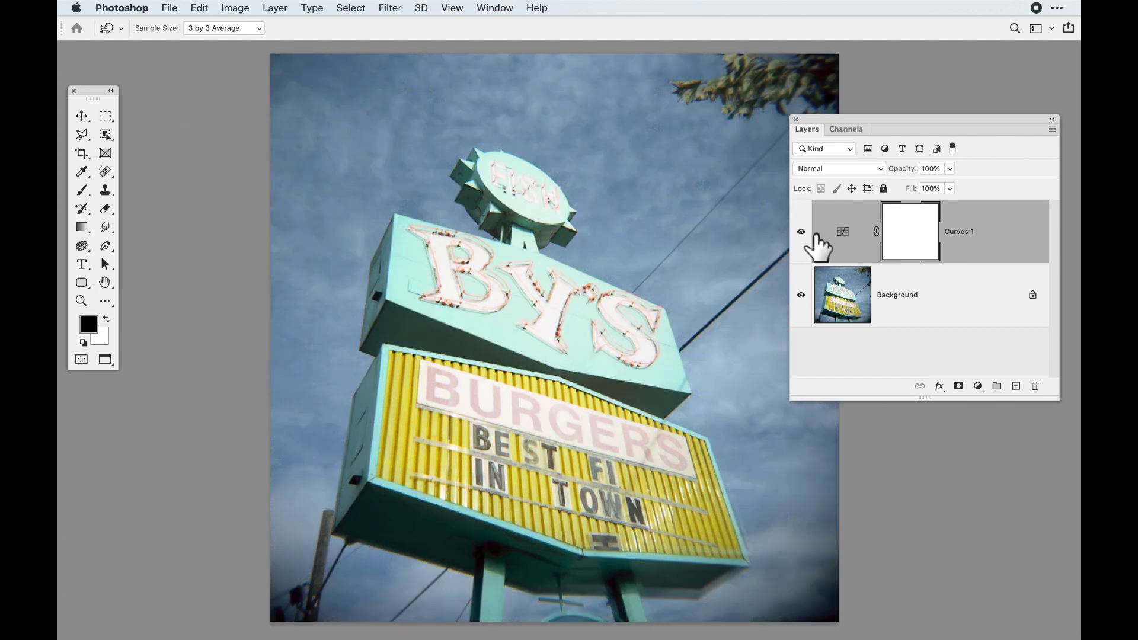
left_click(809, 233)
left_click(809, 233)
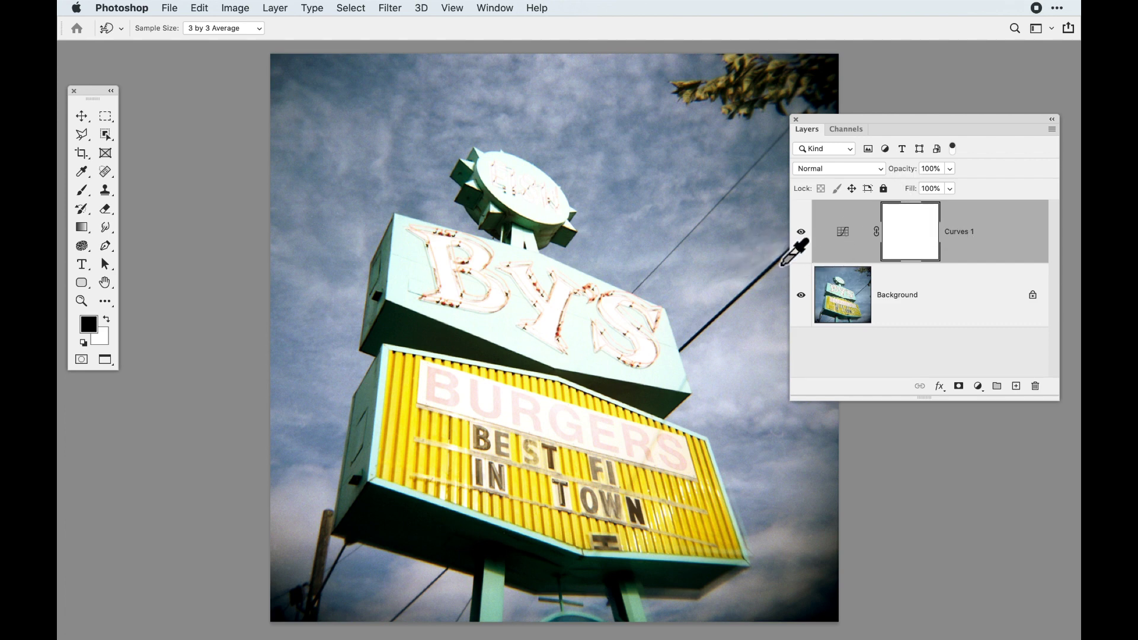
- Reduce the opacity of the Curves 1 layer to 54%
left_click_drag(909, 178, 876, 181)
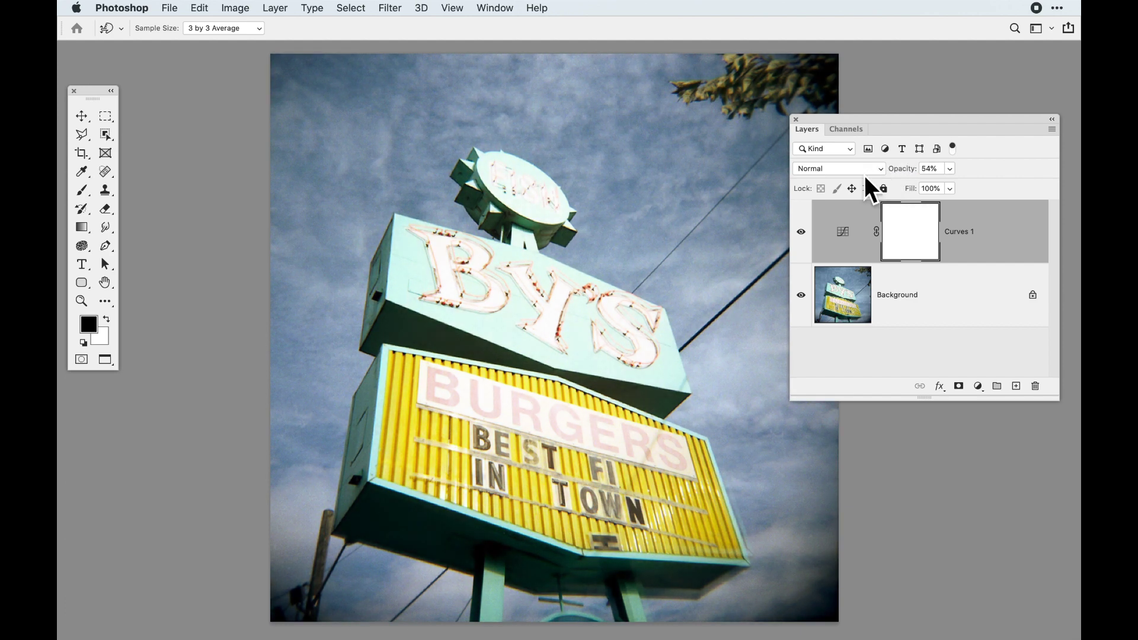
- Restore the Curves 1 layer's opacity to 100% and delete the layer
left_click(802, 232)
left_click(803, 233)
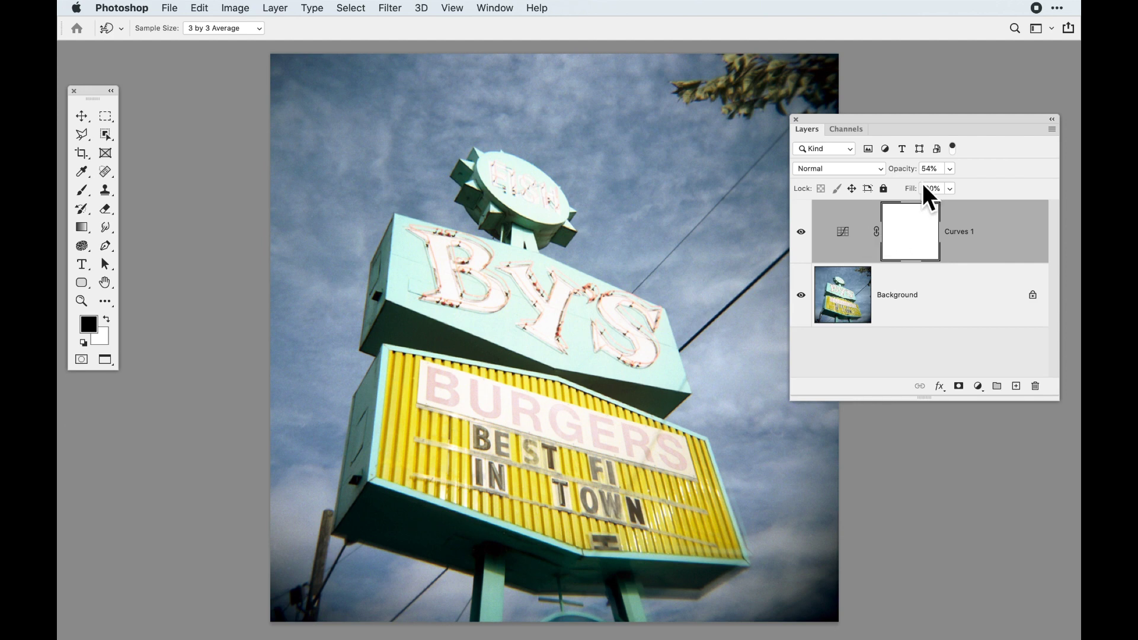
left_click_drag(902, 170, 1015, 190)
key("v")
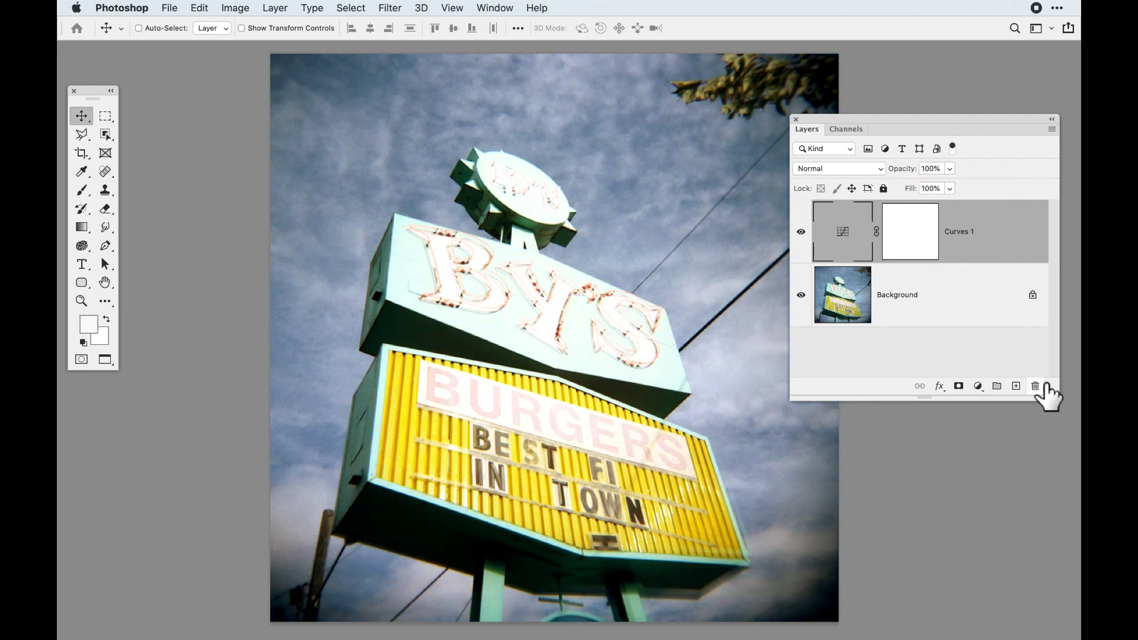
left_click(1038, 387)
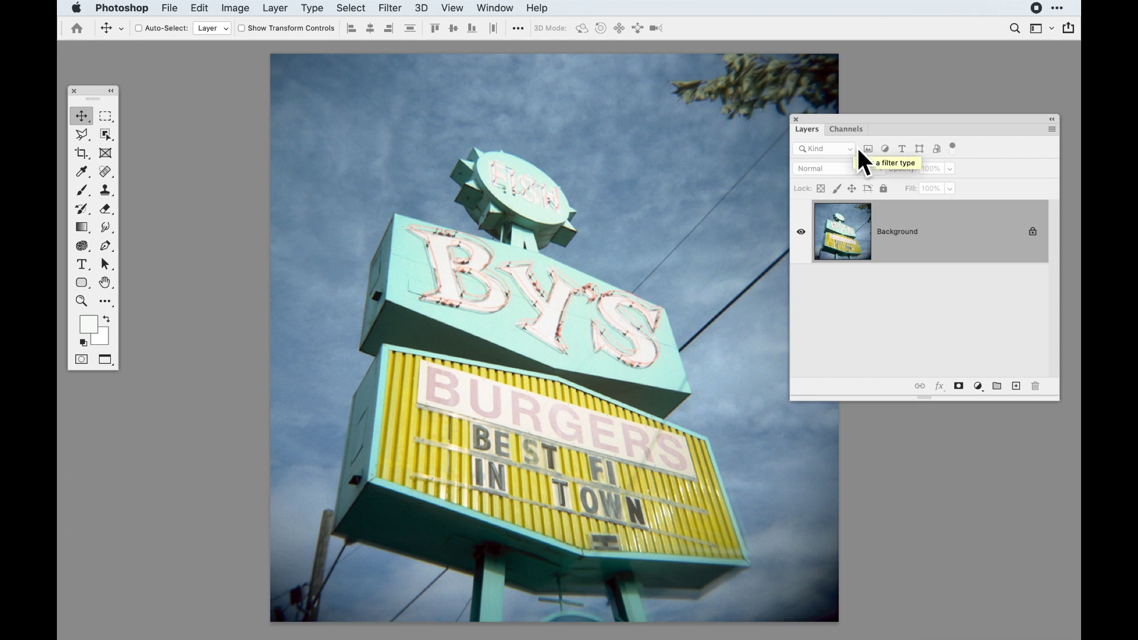
- Add a Levels adjustment layer and set its Red channel black input level to 13 and white input level to 248
left_click(982, 386)
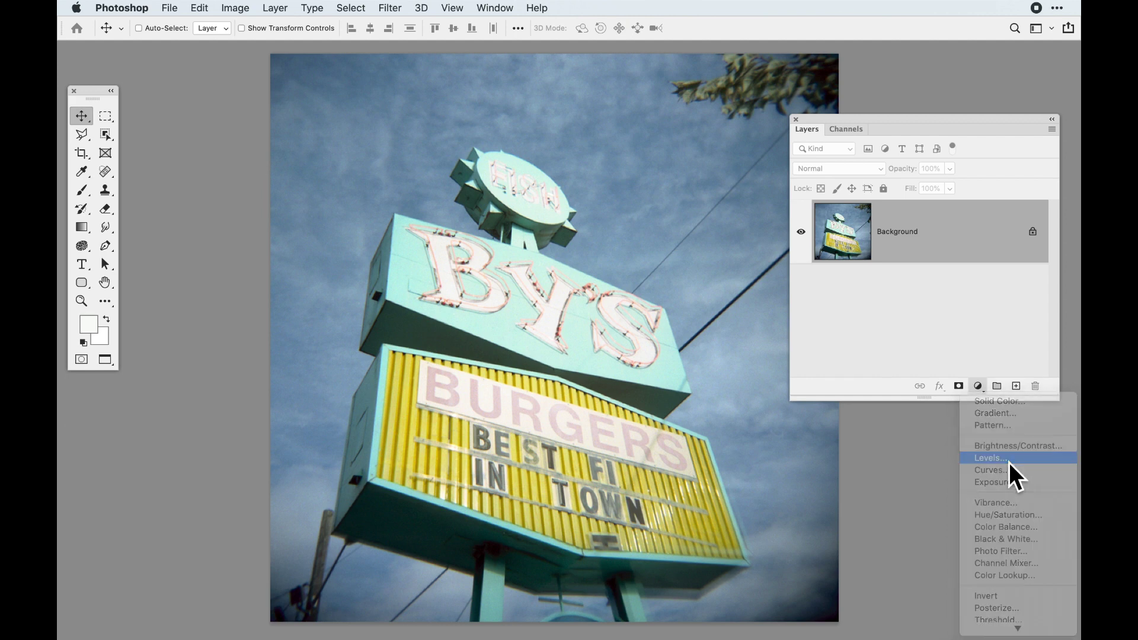
left_click(1010, 461)
left_click_drag(275, 106, 279, 124)
left_click(273, 193)
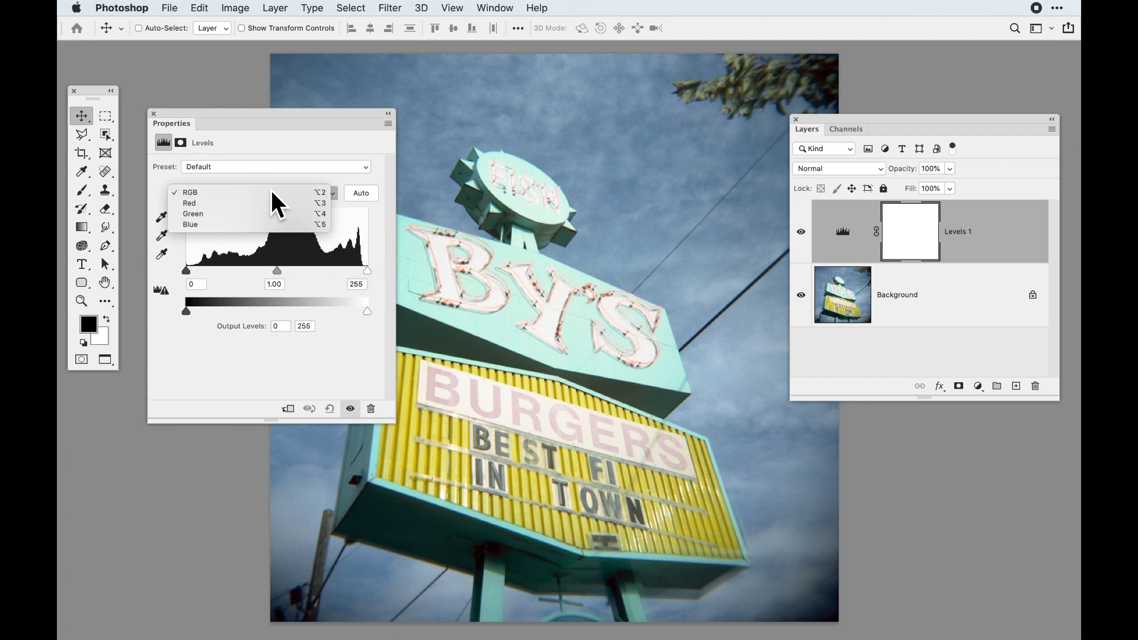
key("Return")
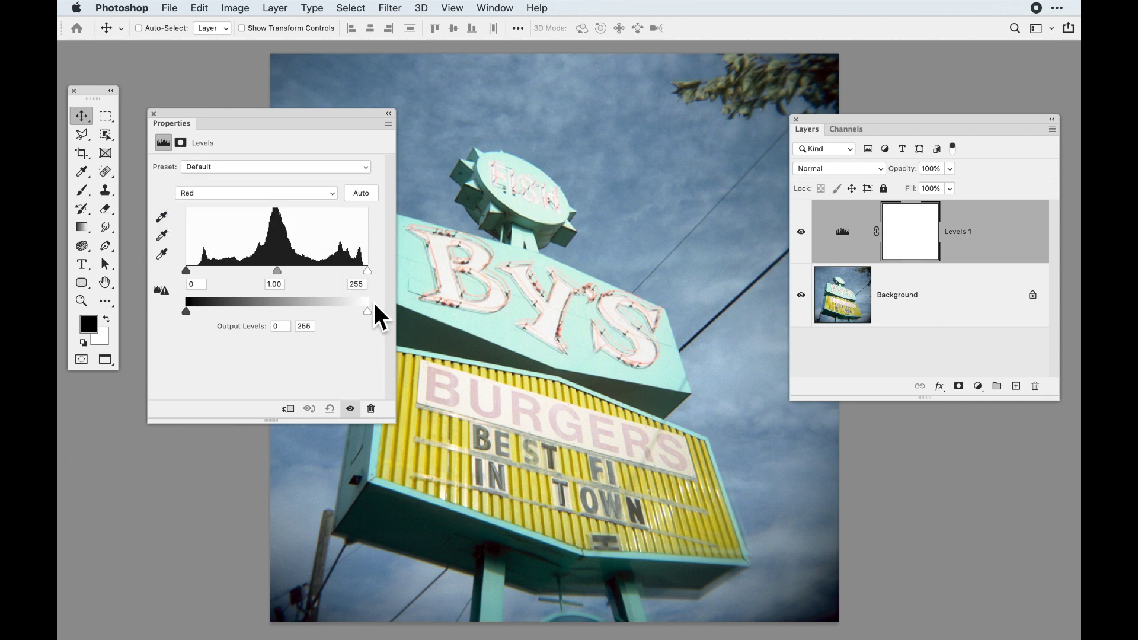
left_click_drag(367, 271, 362, 271)
left_click_drag(186, 271, 195, 271)
- Set the Green channel's black input level to 5 and white input level to 247 in the Levels adjustment
left_click(233, 196)
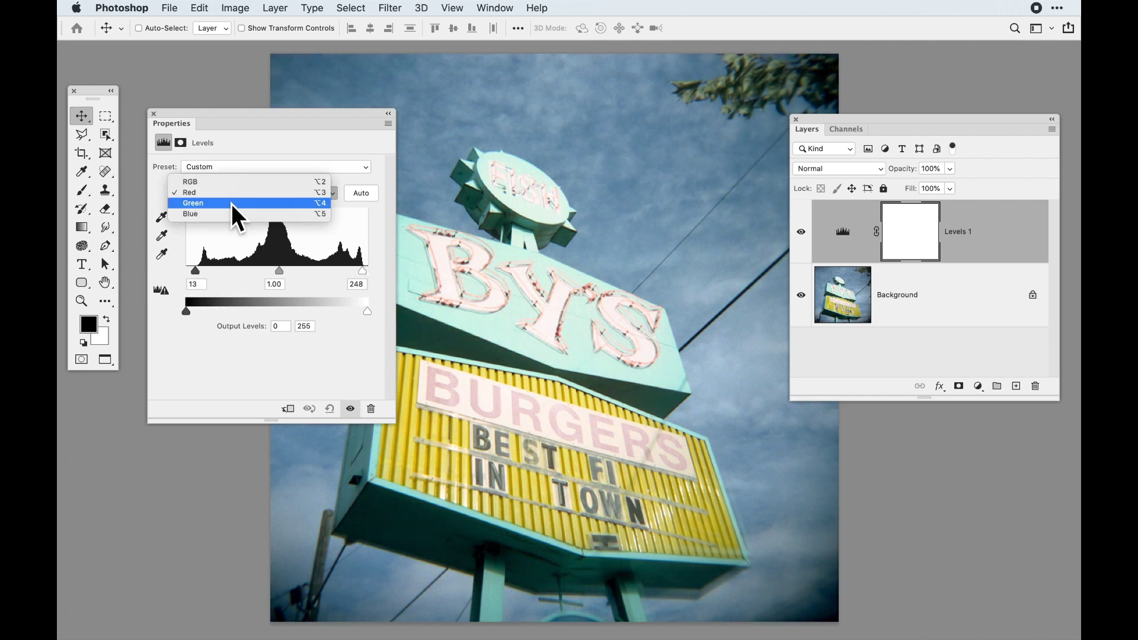
left_click(237, 205)
left_click_drag(367, 271, 361, 271)
left_click_drag(186, 271, 198, 284)
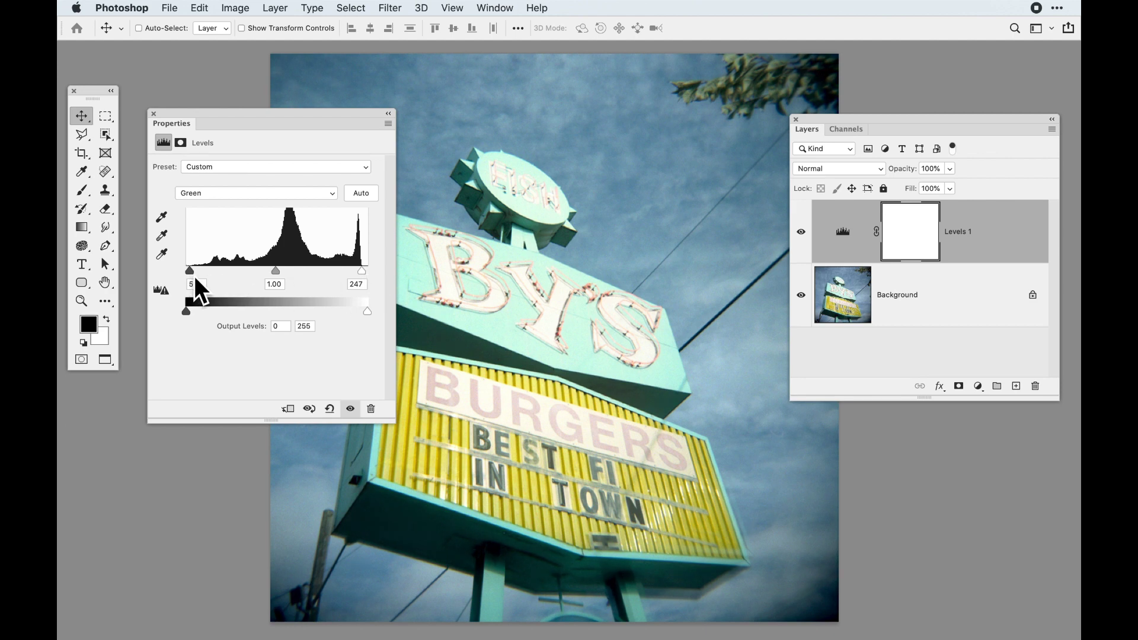
- Set the Blue channel's white input level to 246 in the Levels adjustment
left_click(232, 193)
left_click(232, 207)
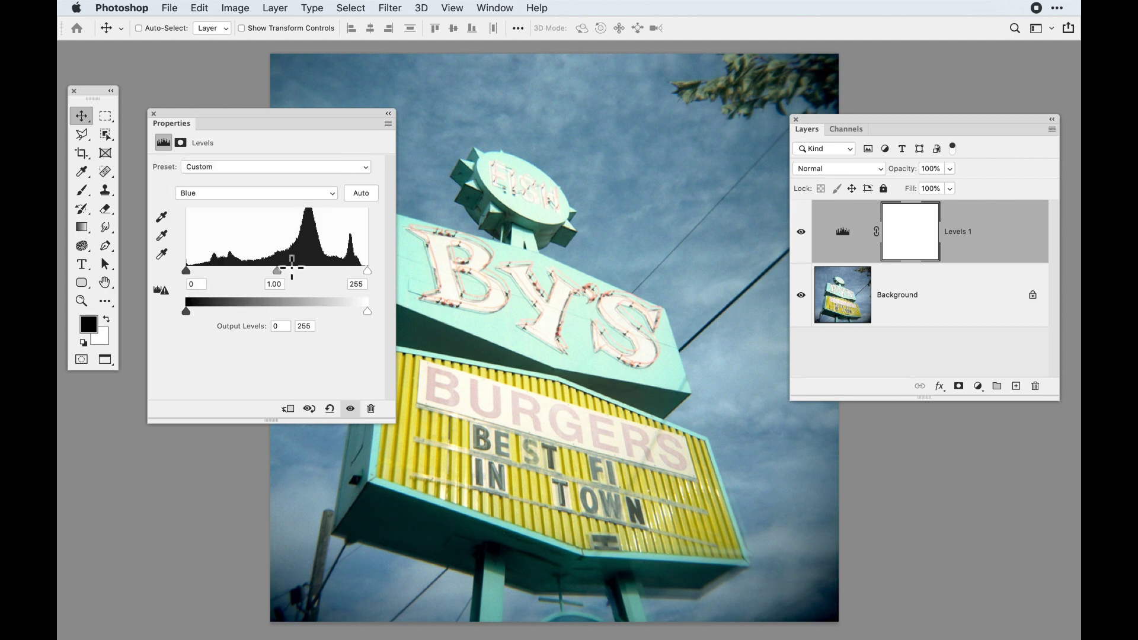
left_click_drag(373, 274, 368, 274)
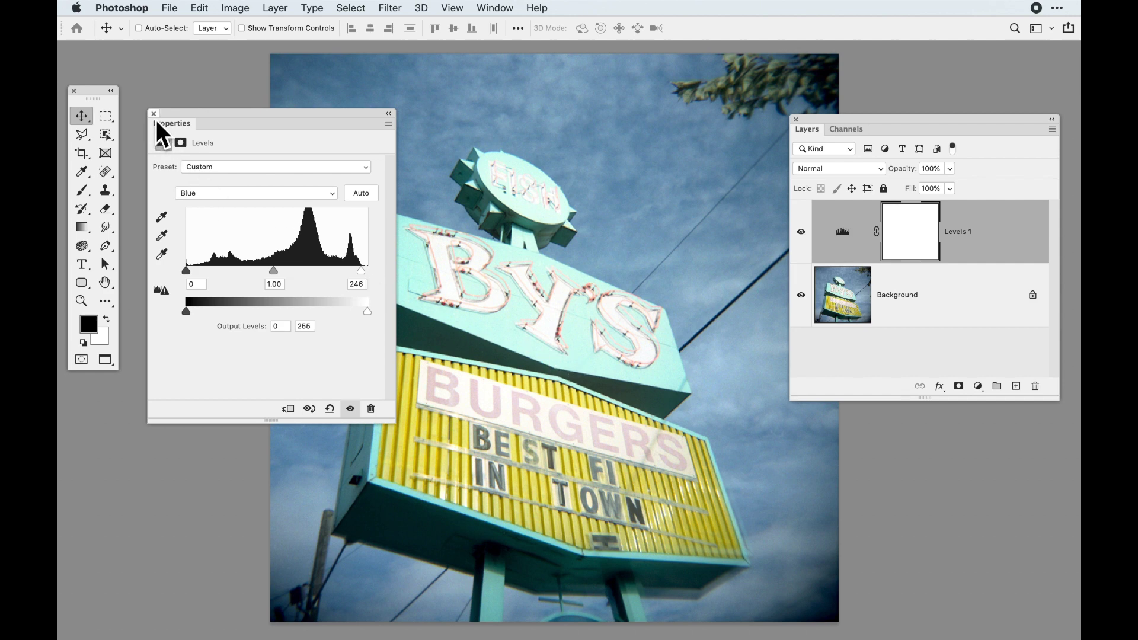
left_click_drag(175, 120, 198, 101)
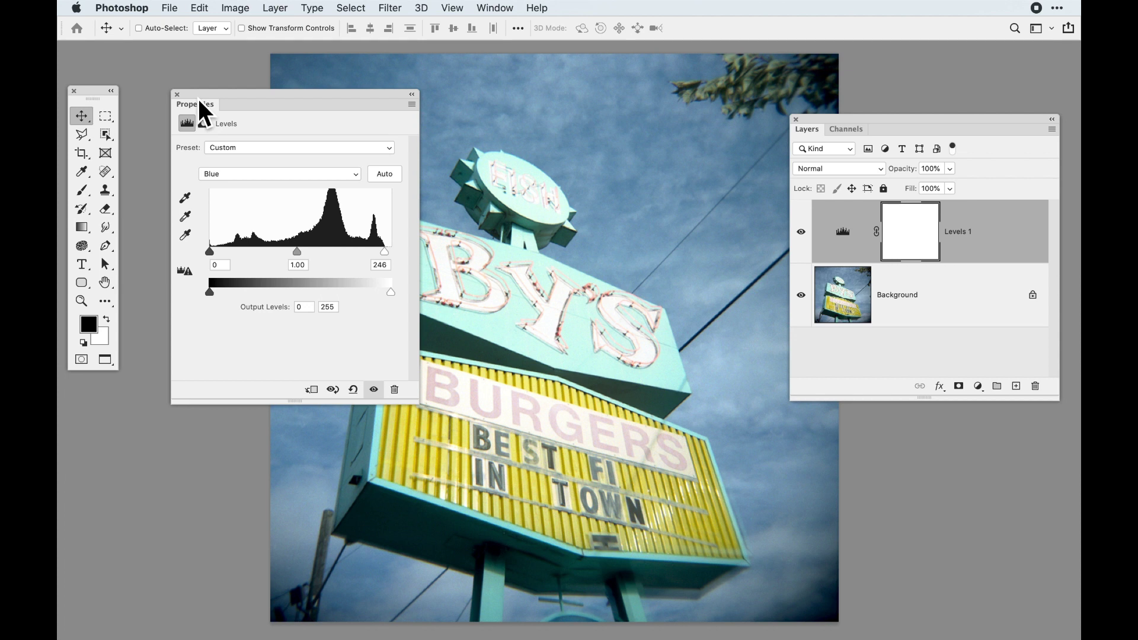
- Switch the Levels adjustment to the composite RGB channel and preview the highlight clipping at the white point
left_click(411, 105)
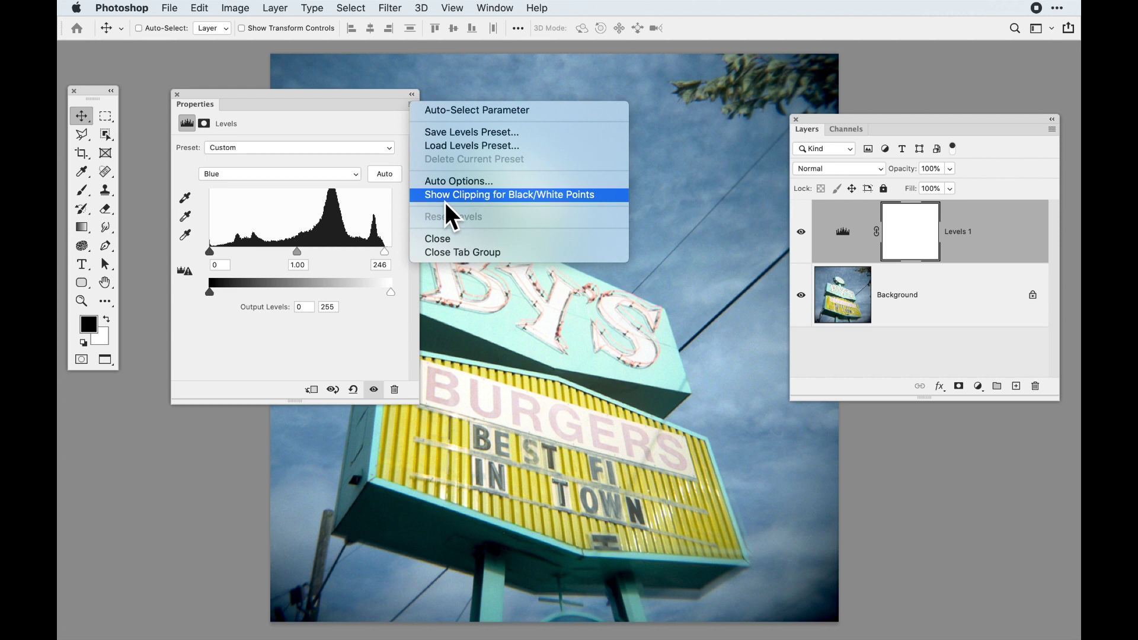
left_click(369, 99)
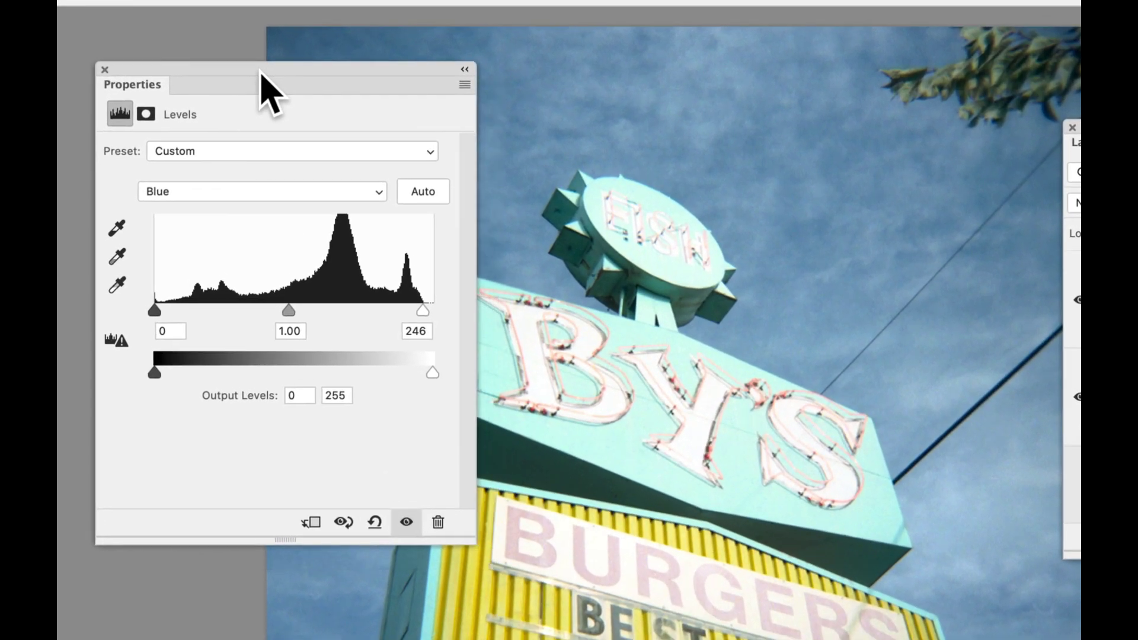
left_click(291, 191)
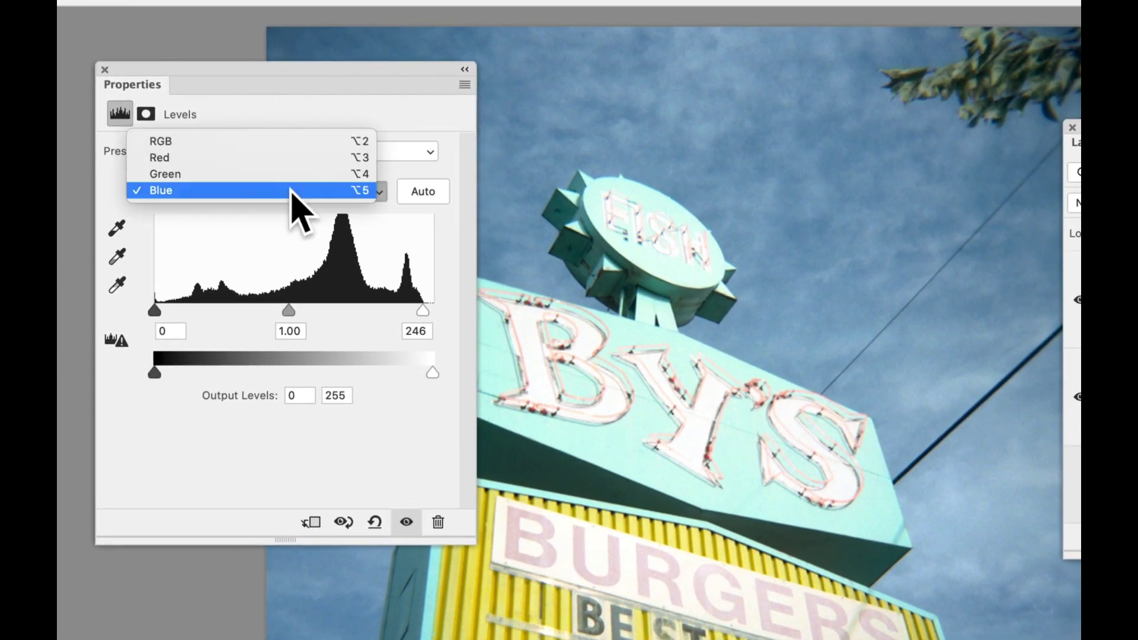
left_click(279, 148)
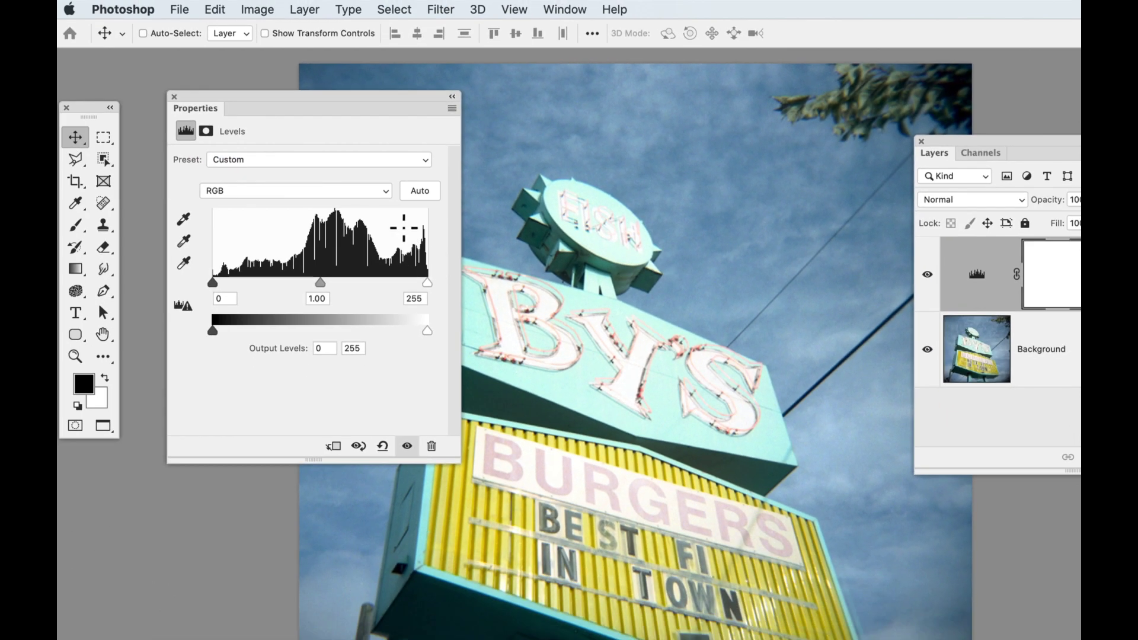
left_click(428, 284, "alt")
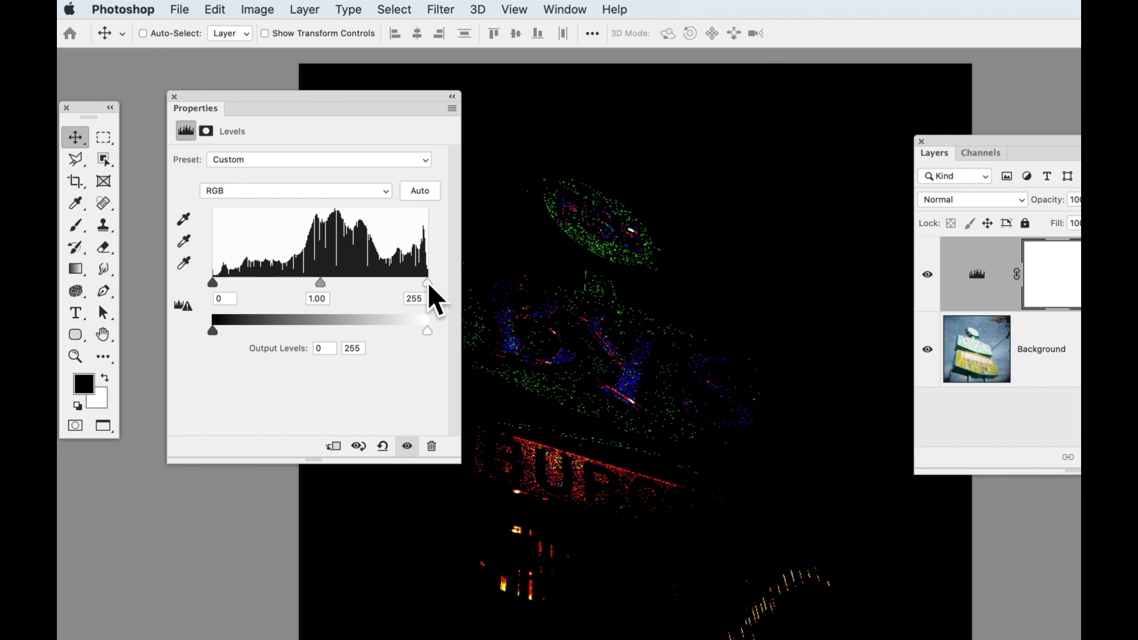
mouse_move(429, 286)
left_mouse_down()
mouse_move(413, 283)
mouse_move(428, 283)
left_mouse_up()
mouse_move(429, 283)
left_mouse_down()
mouse_move(354, 283)
mouse_move(447, 286)
left_mouse_up()
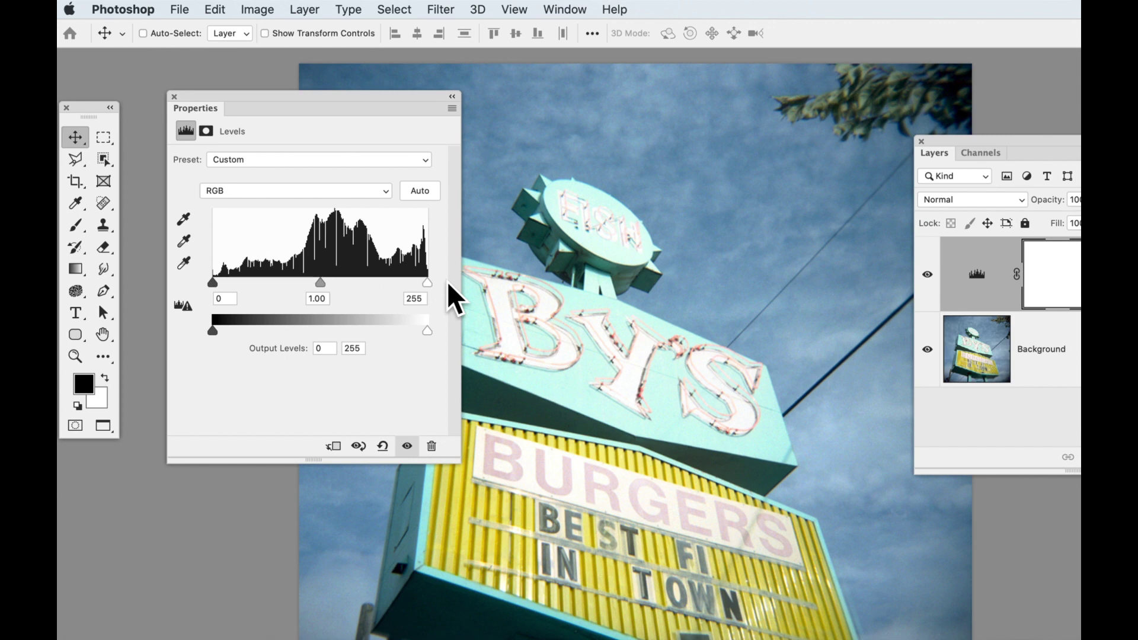
- Set the RGB white input level to 242, judging it with the highlight clipping preview
left_click_drag(427, 283, 425, 284)
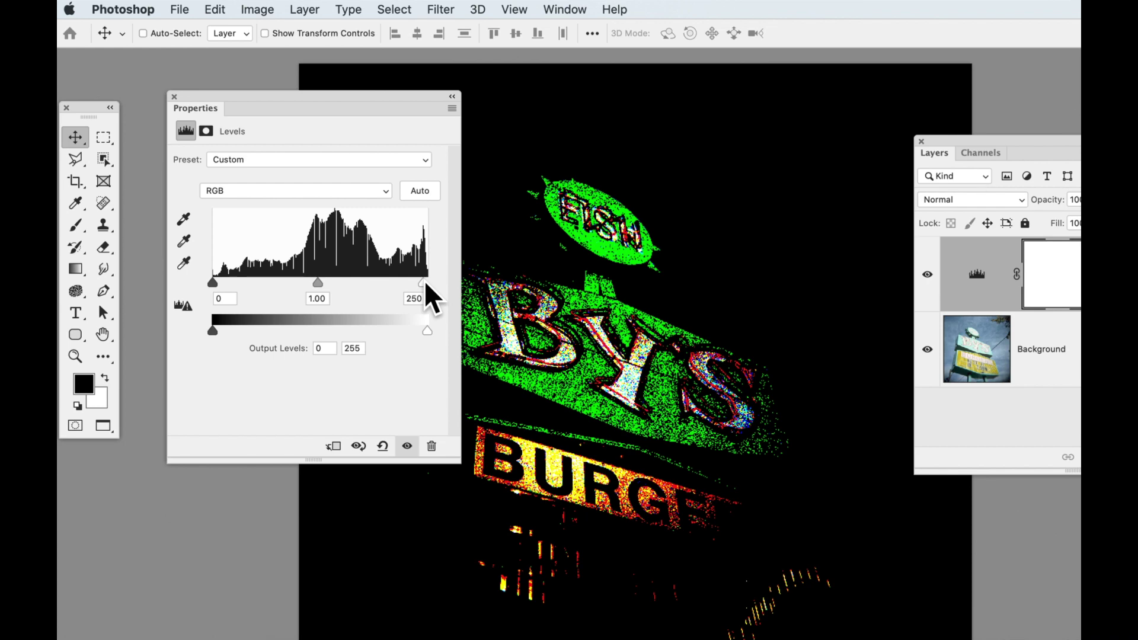
left_click_drag(425, 283, 421, 284)
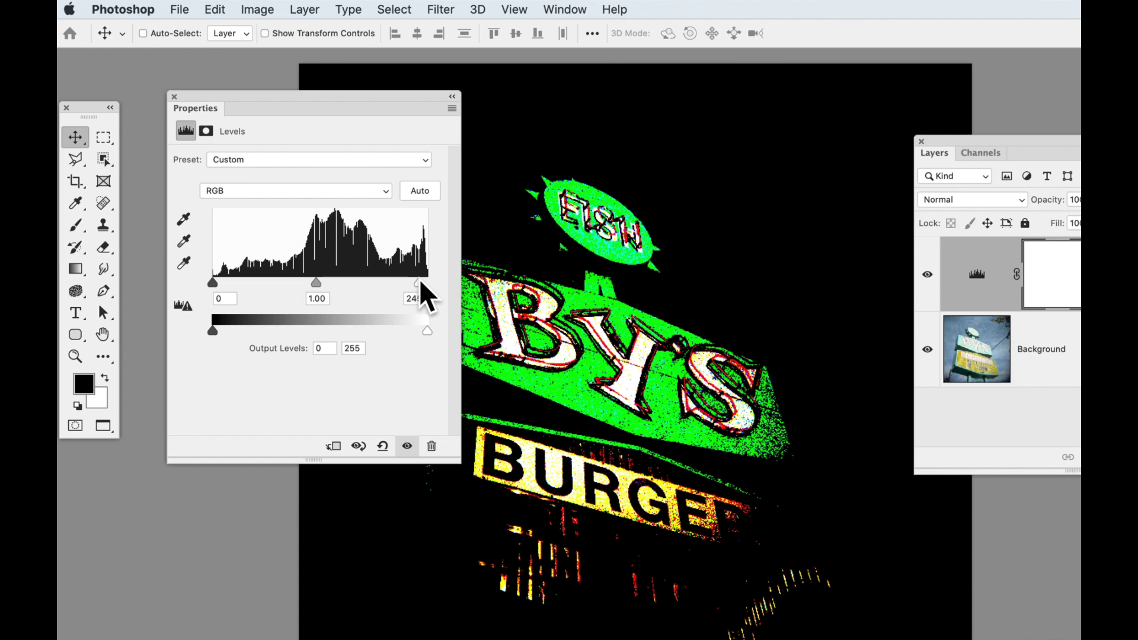
left_click_drag(420, 283, 419, 282)
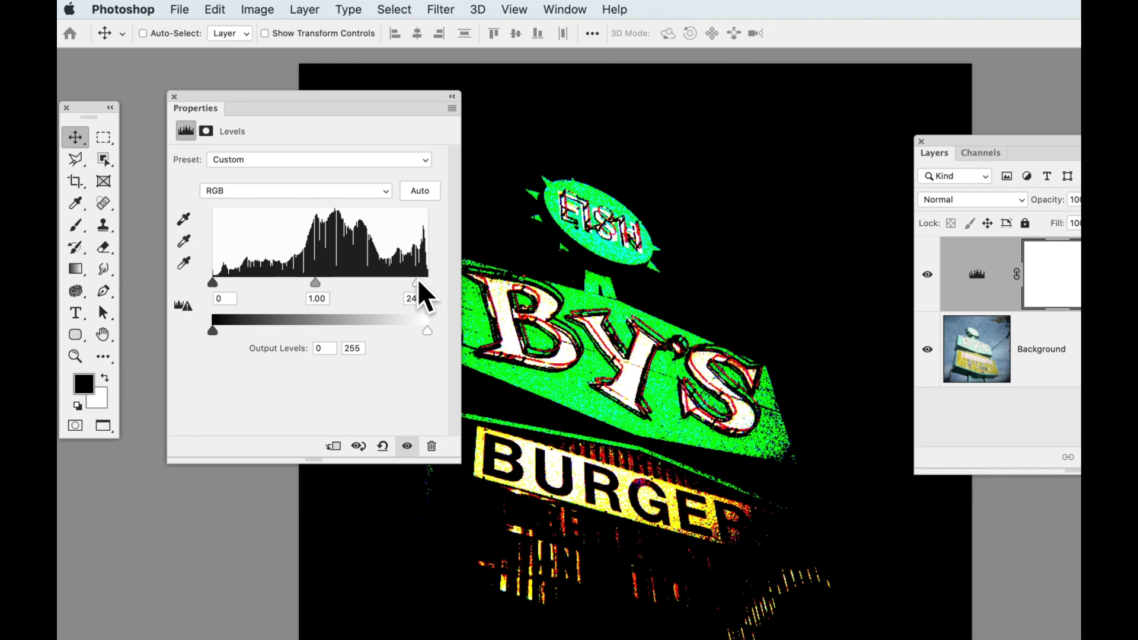
left_click_drag(419, 283, 403, 283)
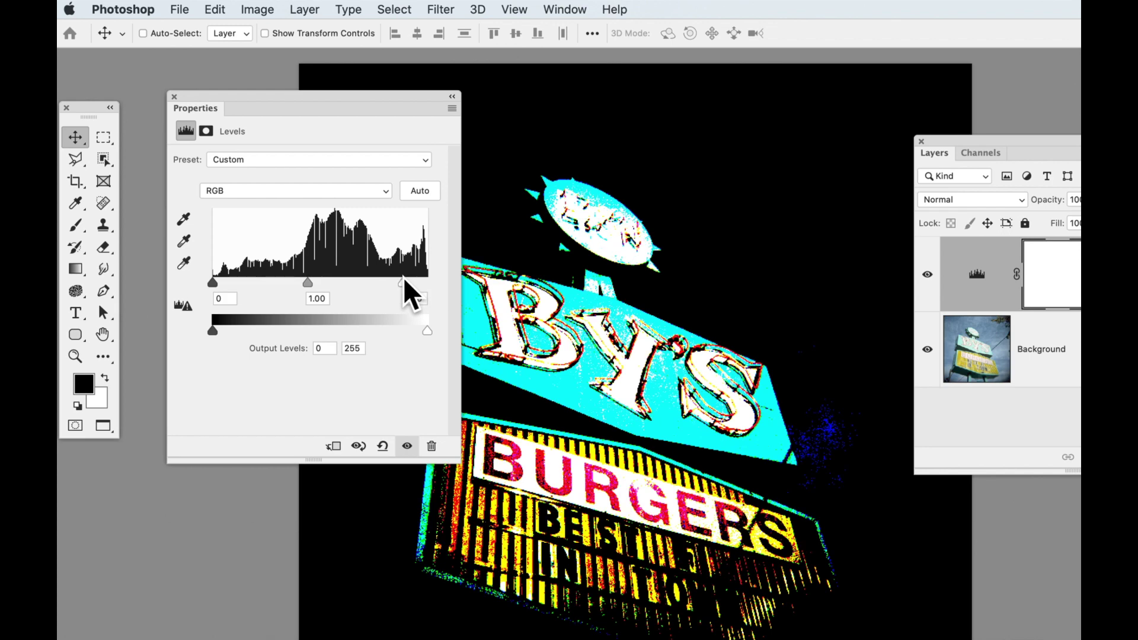
left_click_drag(403, 282, 416, 283)
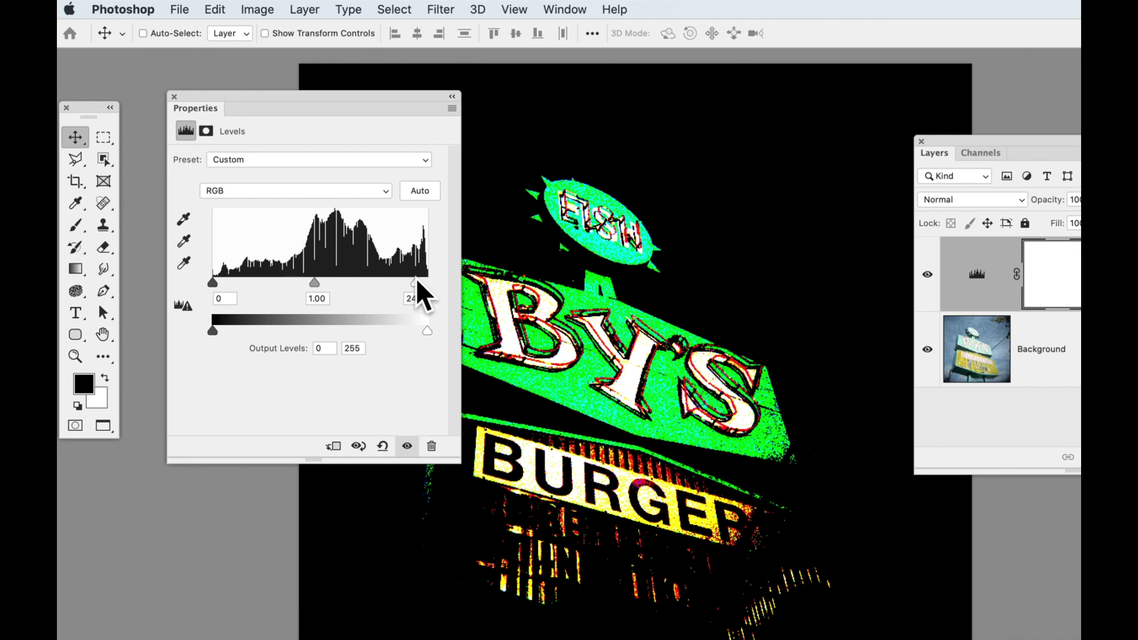
left_click_drag(417, 283, 418, 283)
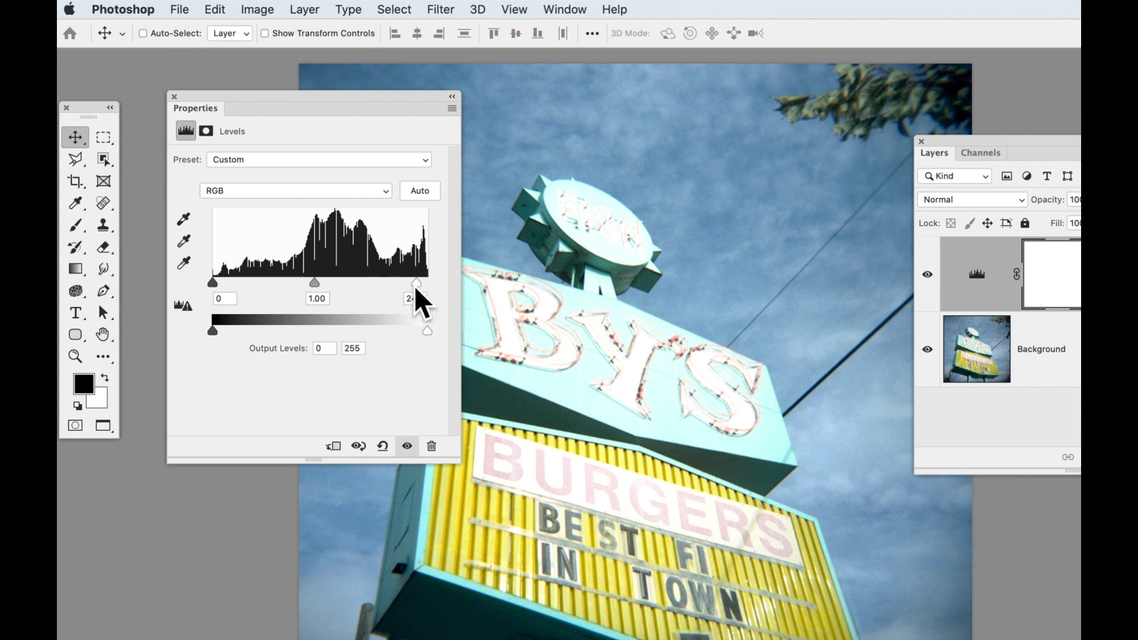
- Set the RGB black input level to 55, judging it with the shadow clipping preview
left_click(213, 283, "alt")
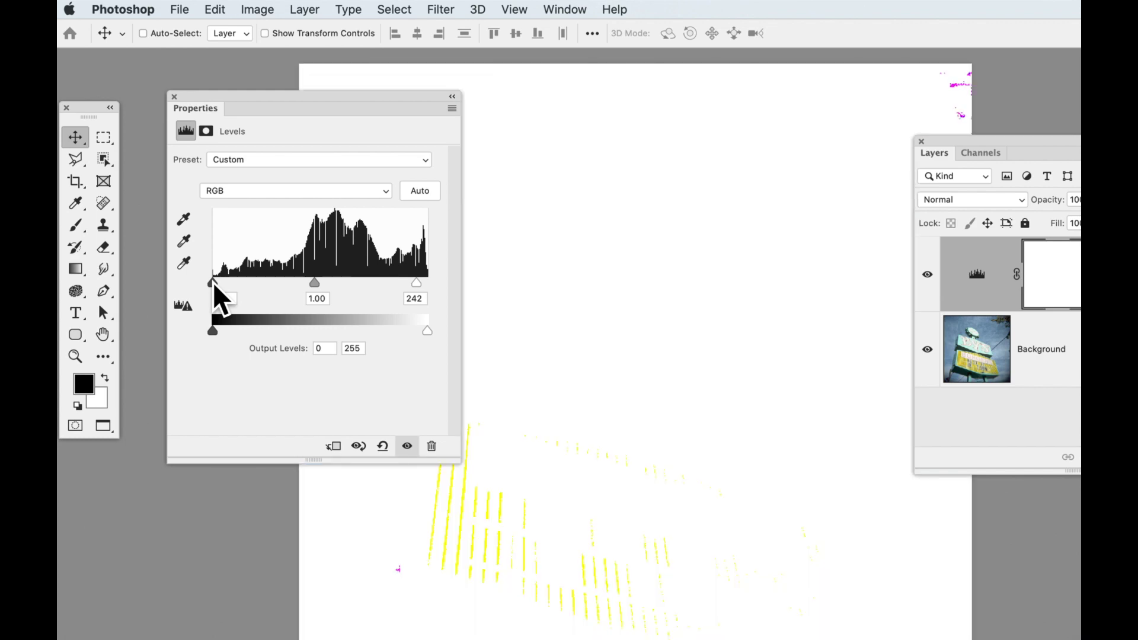
left_click_drag(214, 286, 232, 288)
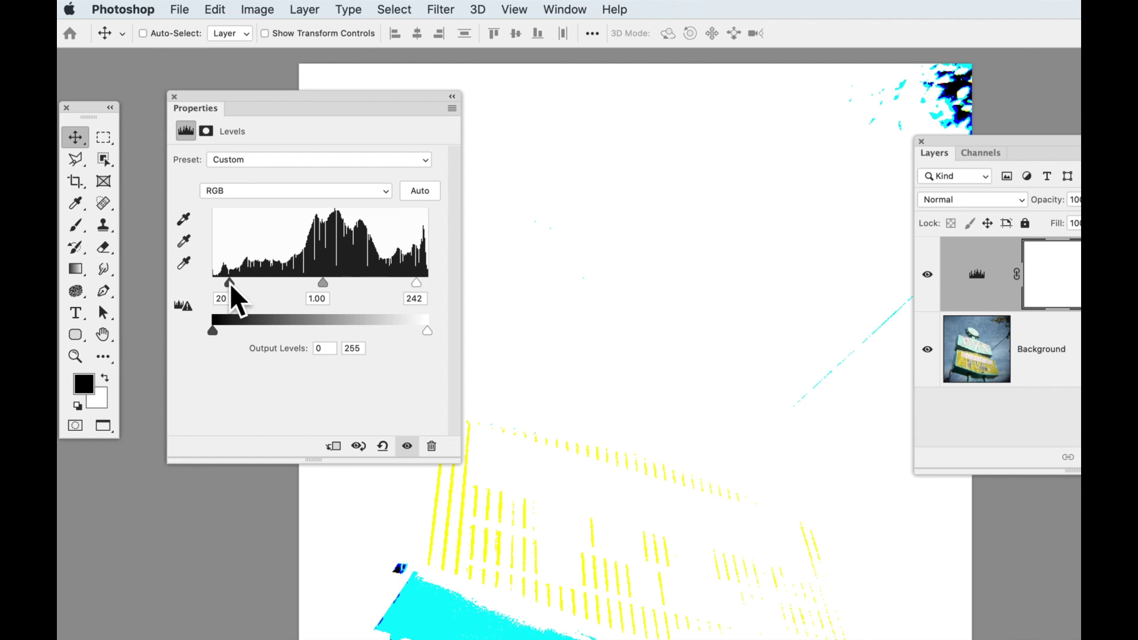
left_click_drag(231, 288, 256, 289)
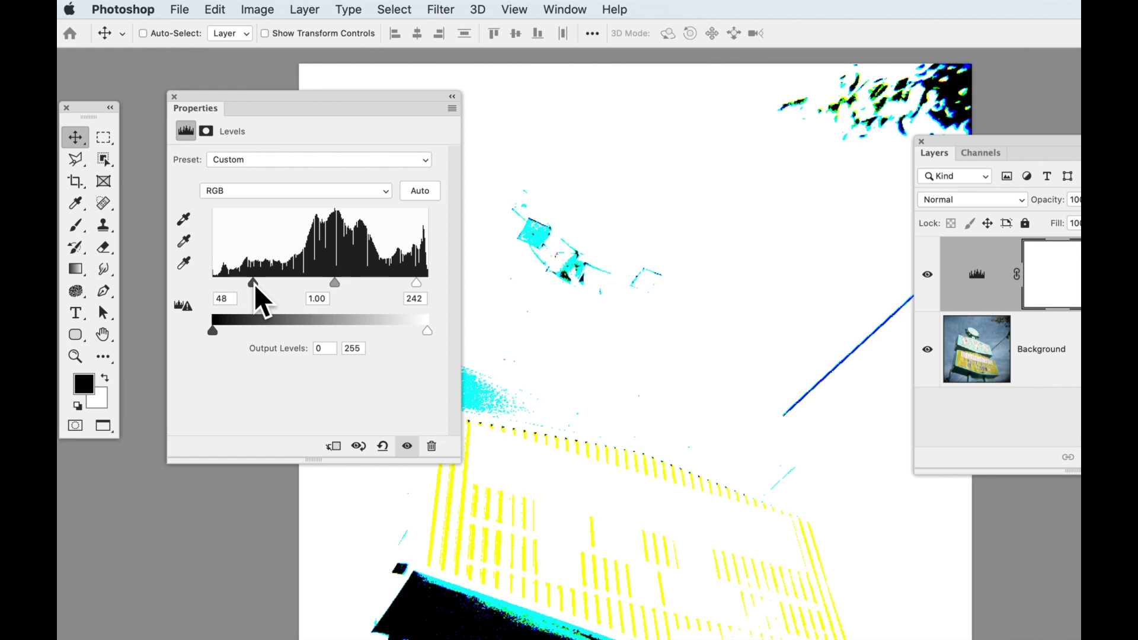
left_click_drag(256, 289, 258, 289)
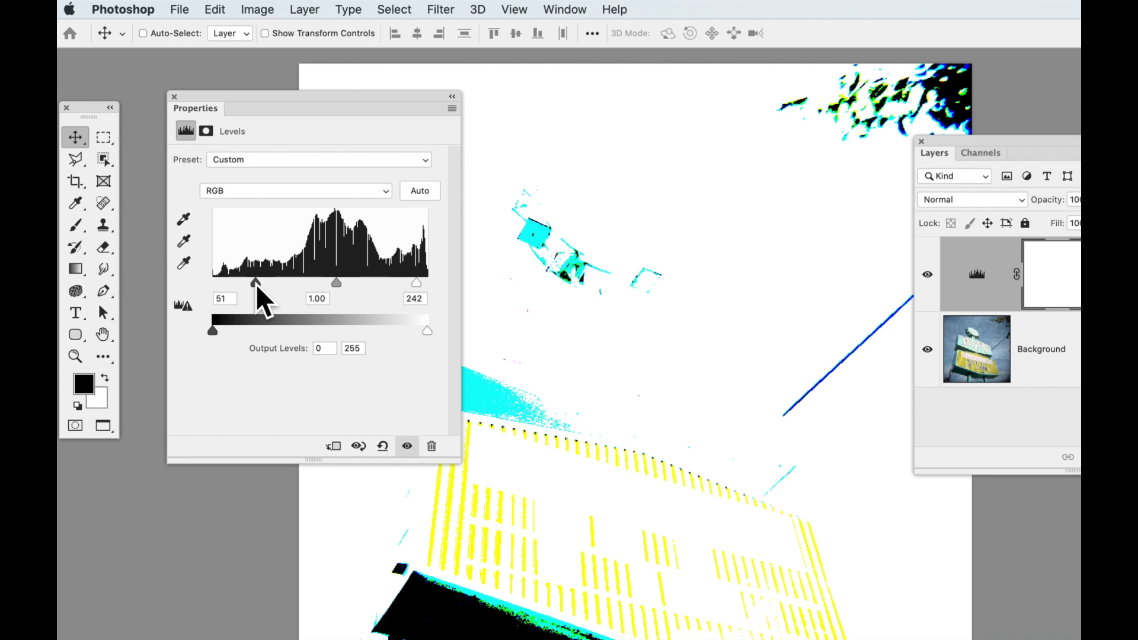
left_click_drag(257, 289, 345, 288)
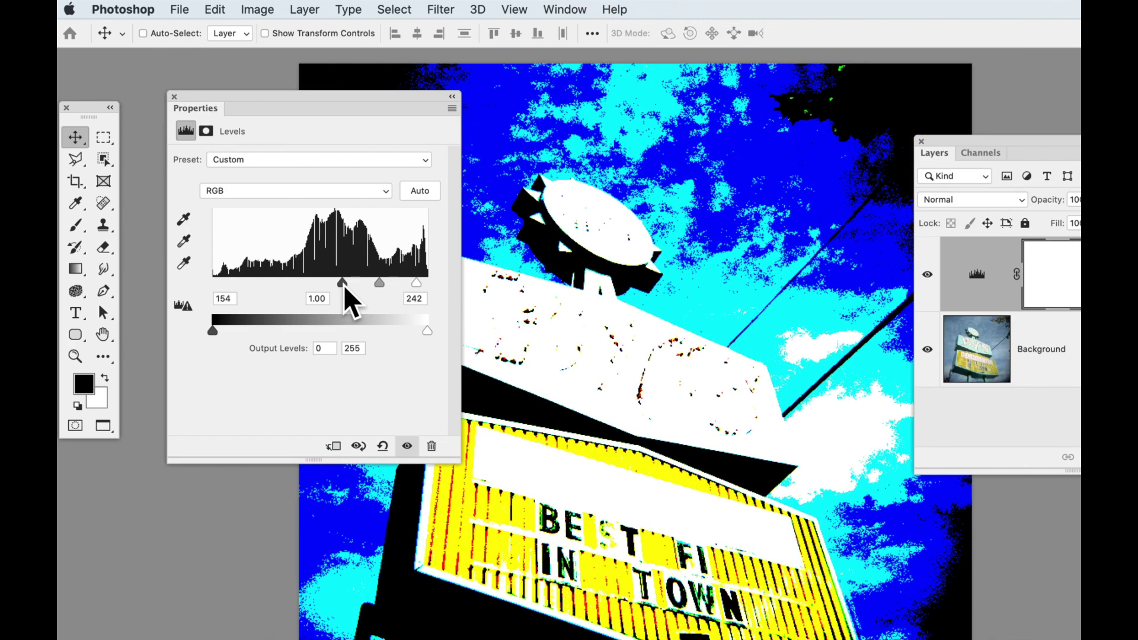
left_click_drag(344, 288, 261, 289)
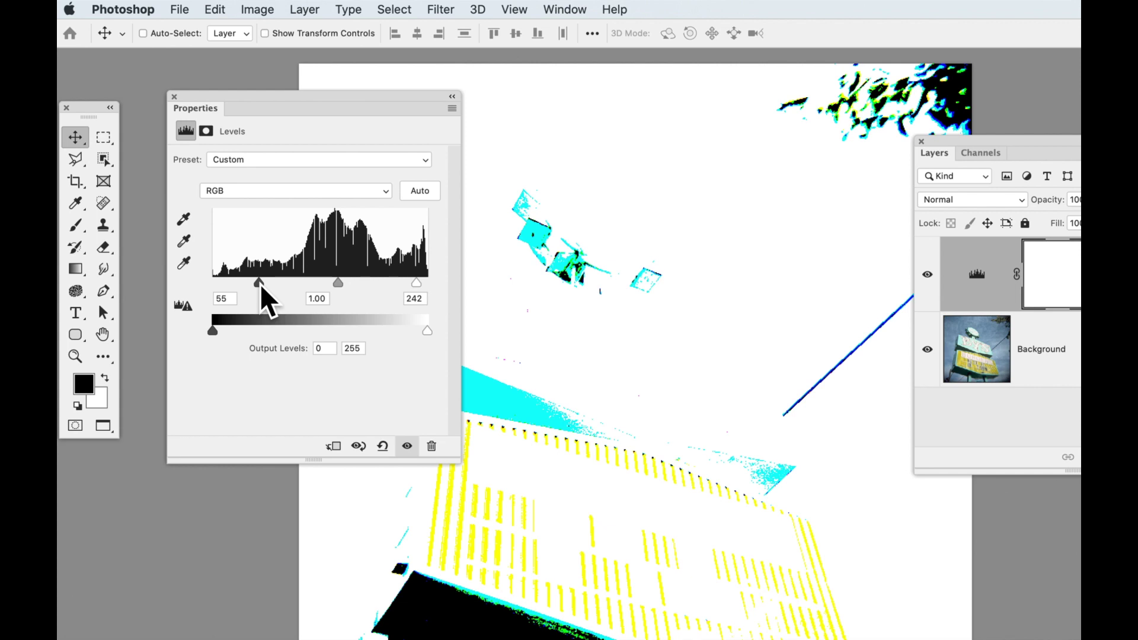
left_click_drag(261, 289, 261, 289)
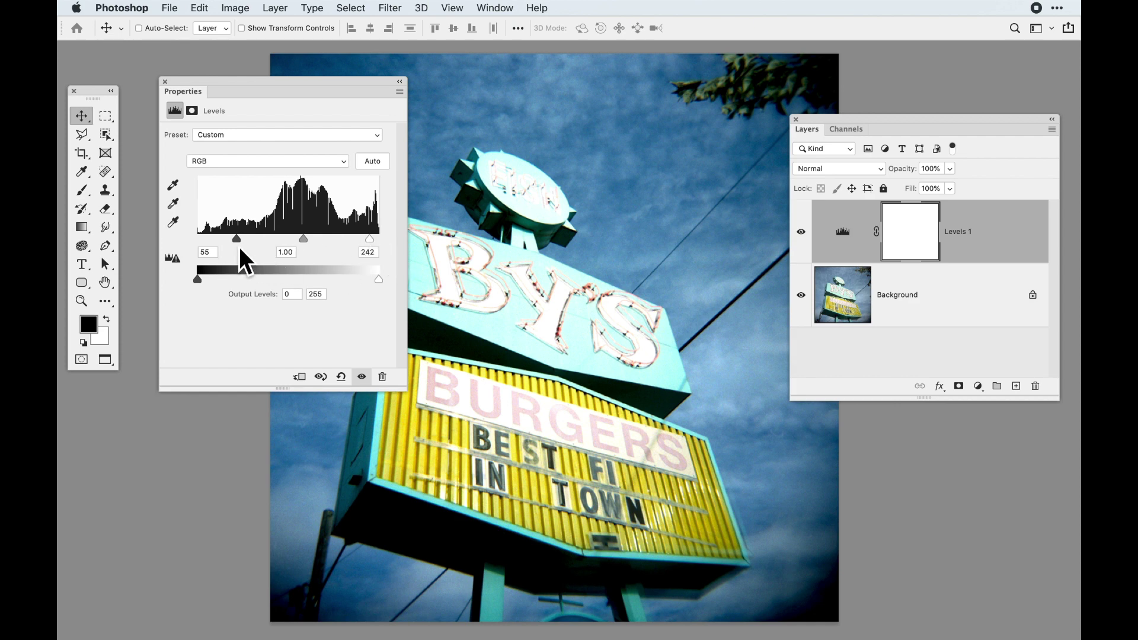
- Compare the photo with and without the Levels 1 layer and delete the layer
left_click(801, 232)
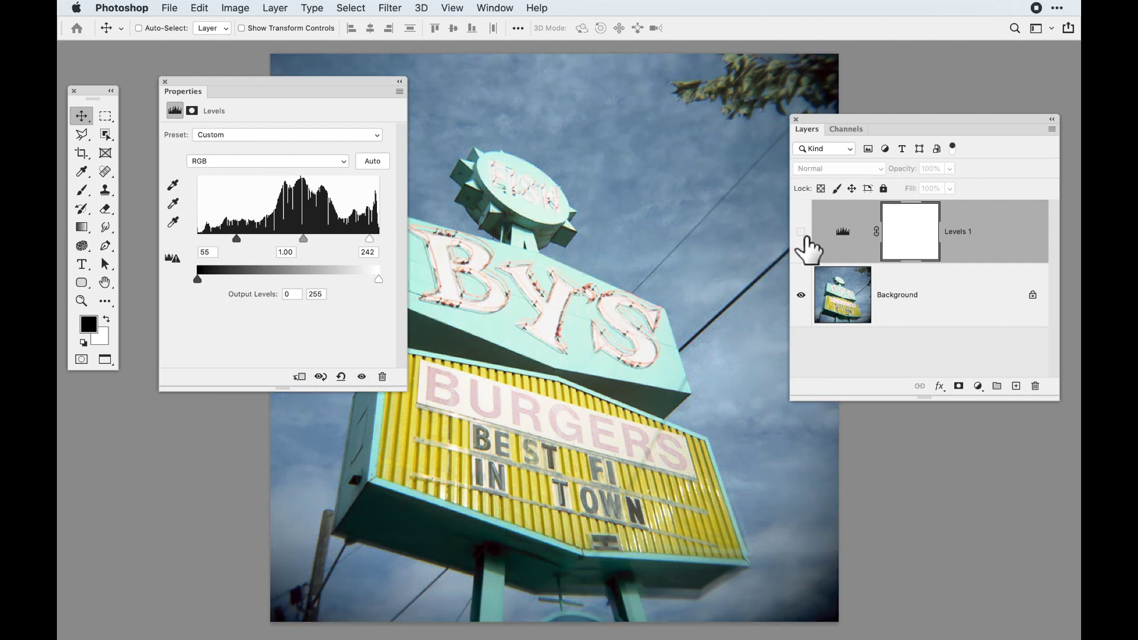
left_click(803, 233)
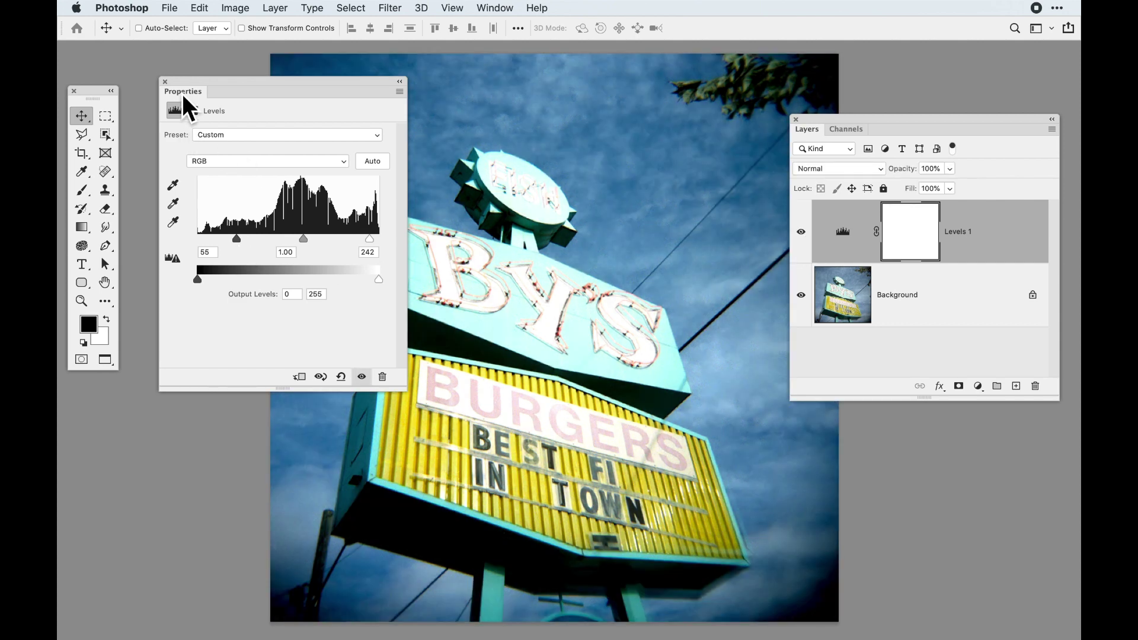
left_click(165, 82)
left_click_drag(952, 246, 1035, 386)
- Add a Curves adjustment layer and move the RGB curve's black and white input points inward to increase contrast
left_click(978, 386)
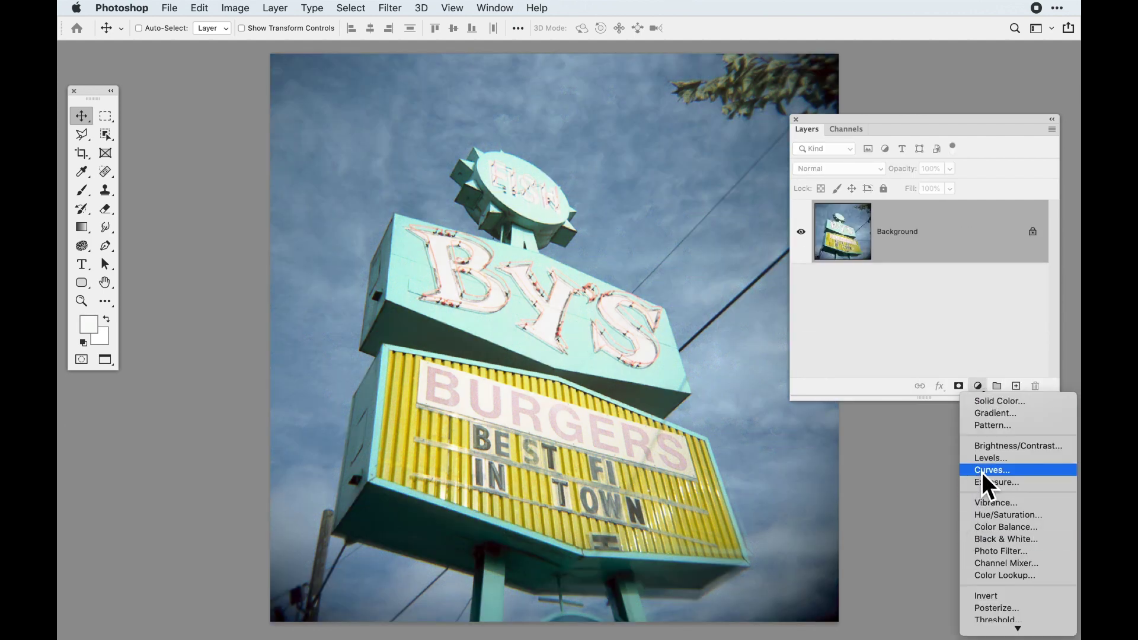
left_click(984, 471)
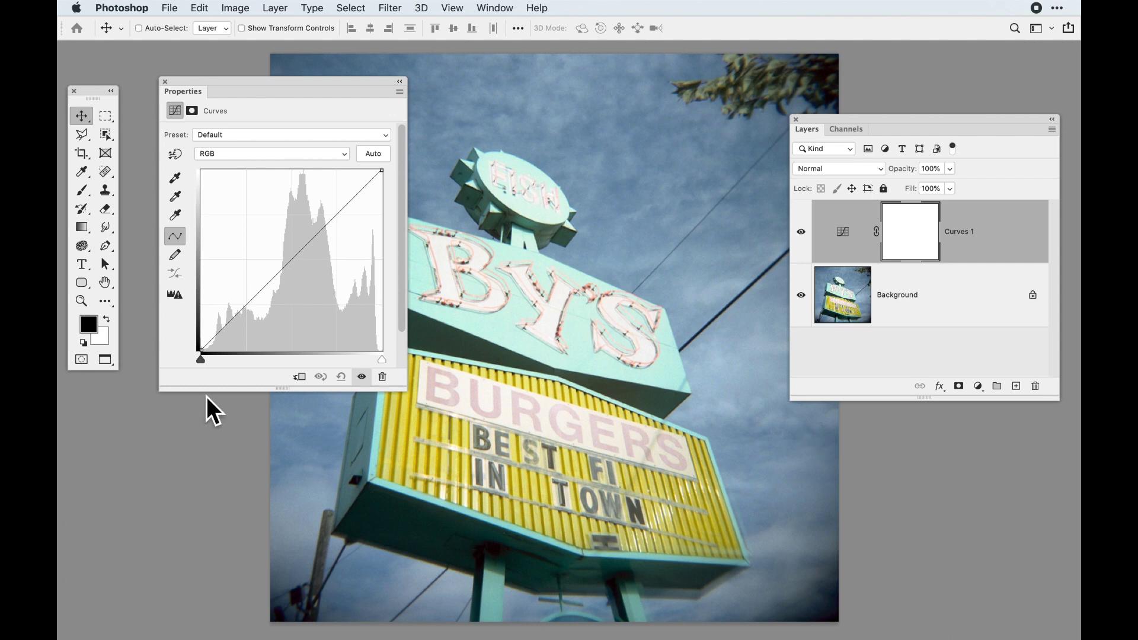
left_click_drag(206, 364, 243, 365)
left_click_drag(382, 361, 371, 360)
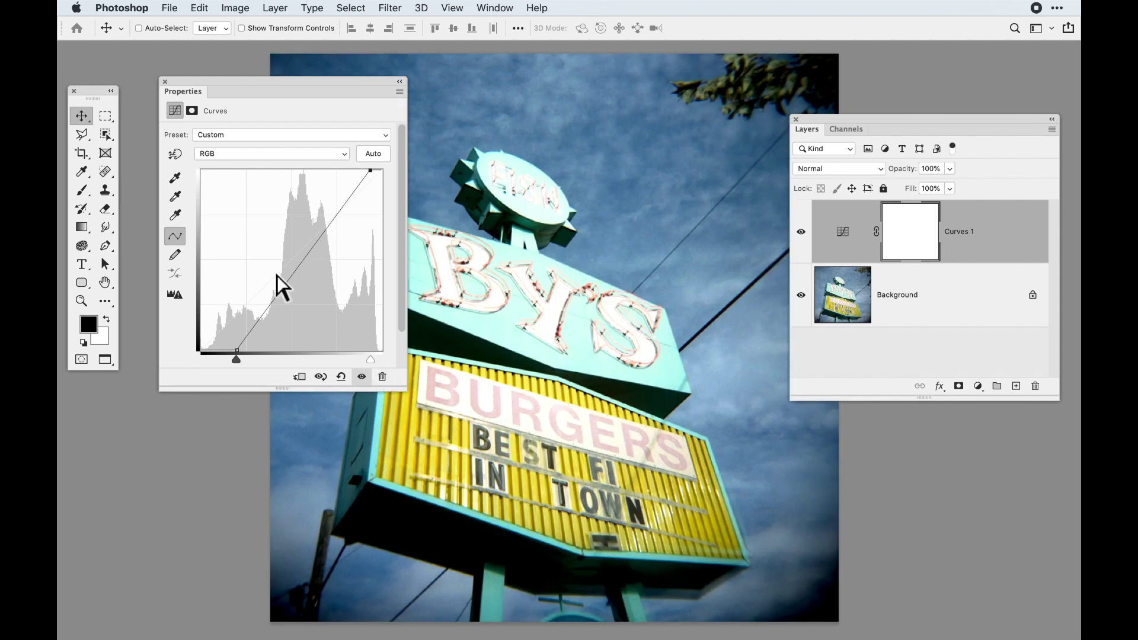
- Move the Red curve's white and black input points inward to the ends of its histogram
left_click(252, 154)
left_click(250, 165)
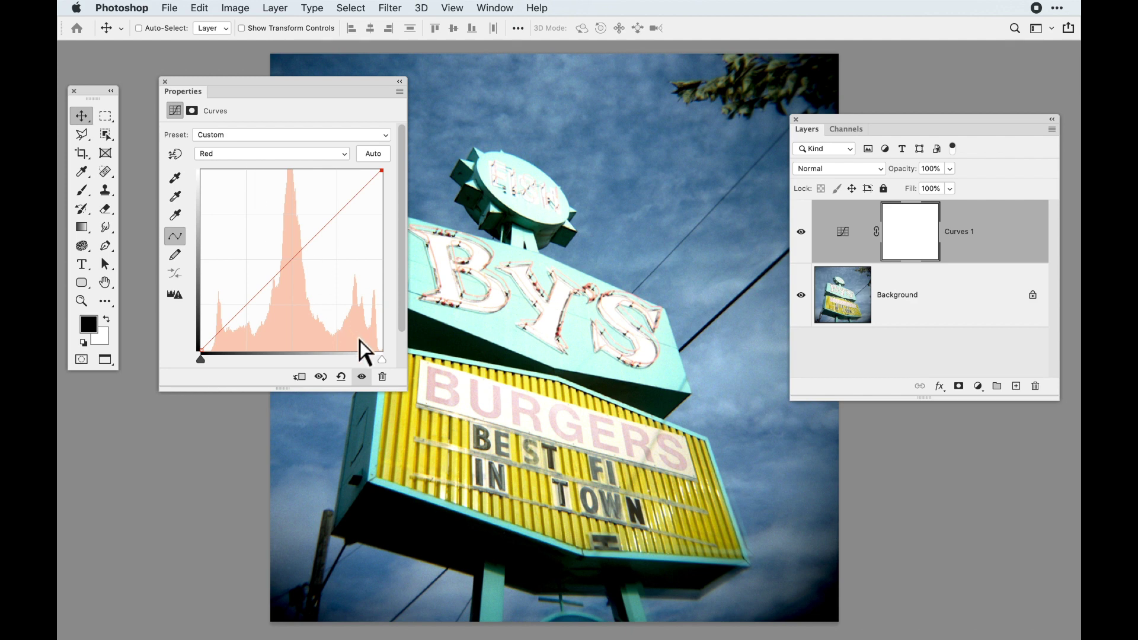
mouse_move(388, 364)
left_mouse_down()
mouse_move(303, 362)
mouse_move(392, 362)
mouse_move(377, 363)
left_mouse_up()
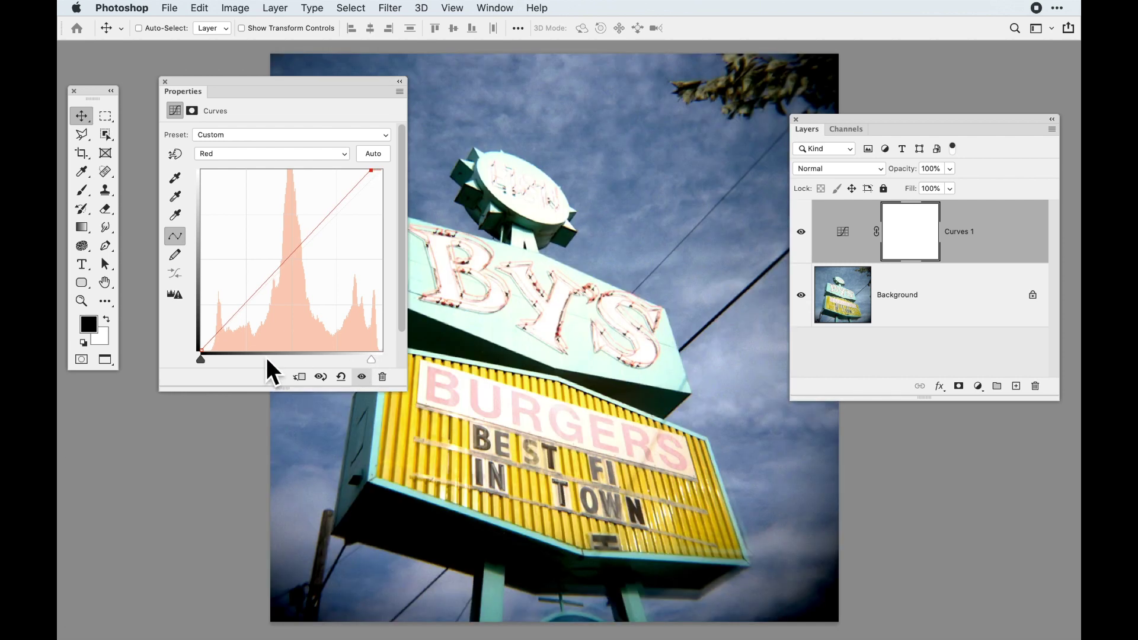
left_click_drag(204, 363, 230, 368)
- Move the Green curve's white and black input points inward to the ends of its histogram
left_click(254, 154)
left_click(253, 170)
left_click_drag(372, 361, 371, 364)
left_click_drag(207, 365, 230, 366)
- Move the Blue curve's white and black input points inward to the ends of its histogram
left_click(279, 155)
left_click(280, 156)
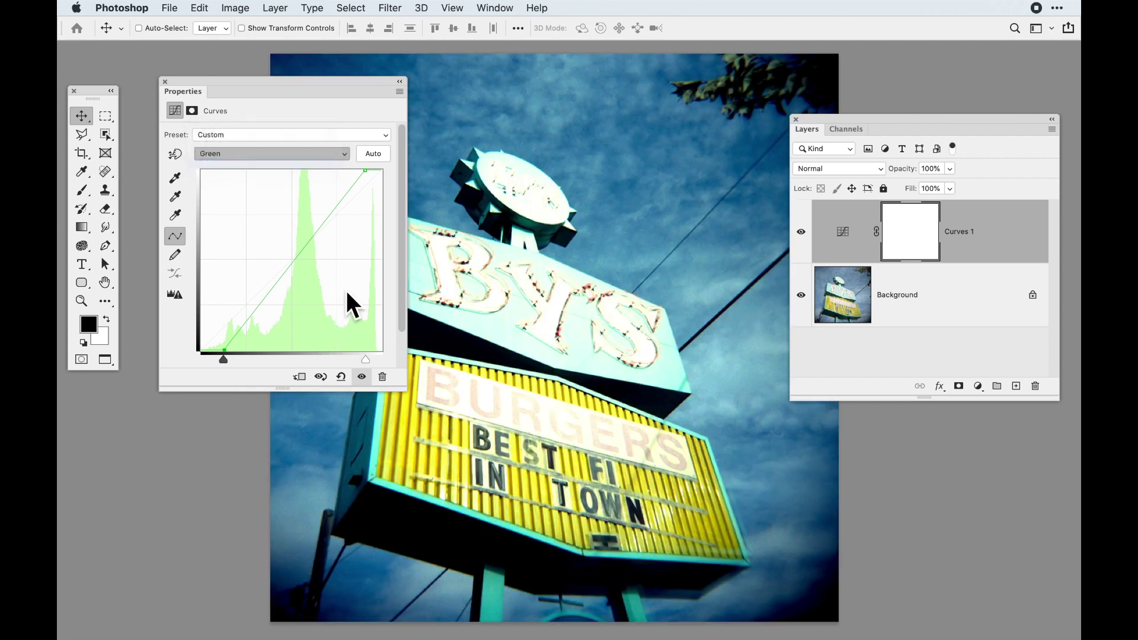
key("alt+5")
left_click_drag(372, 364, 368, 364)
left_click_drag(208, 365, 220, 365)
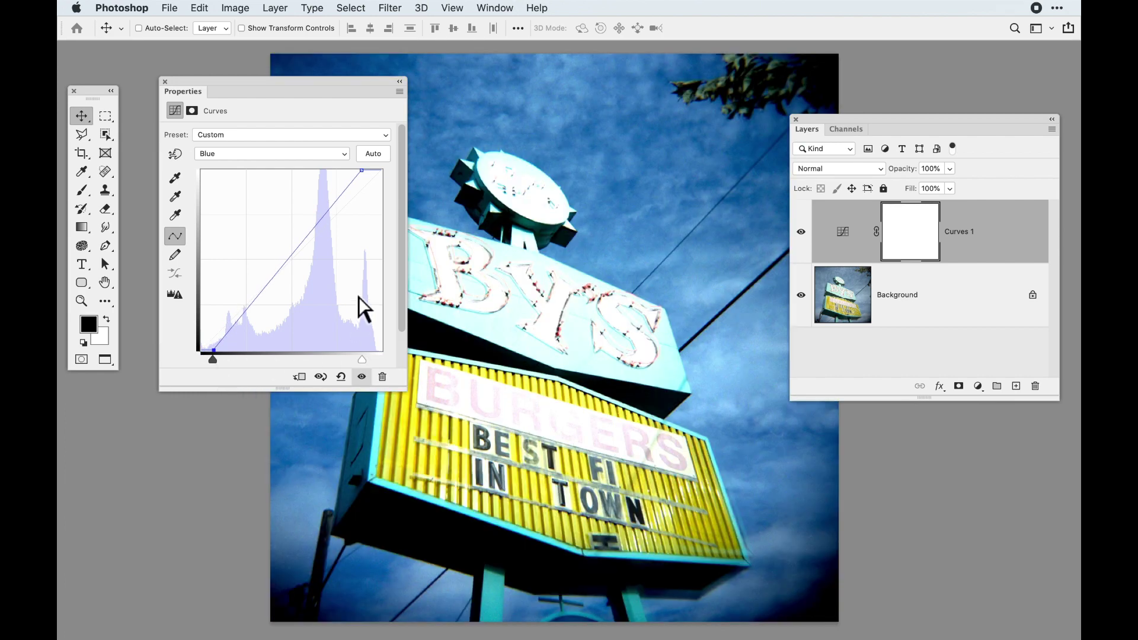
- Compare the photo with and without the Curves 1 layer and close the curve settings
left_click_drag(226, 93, 213, 97)
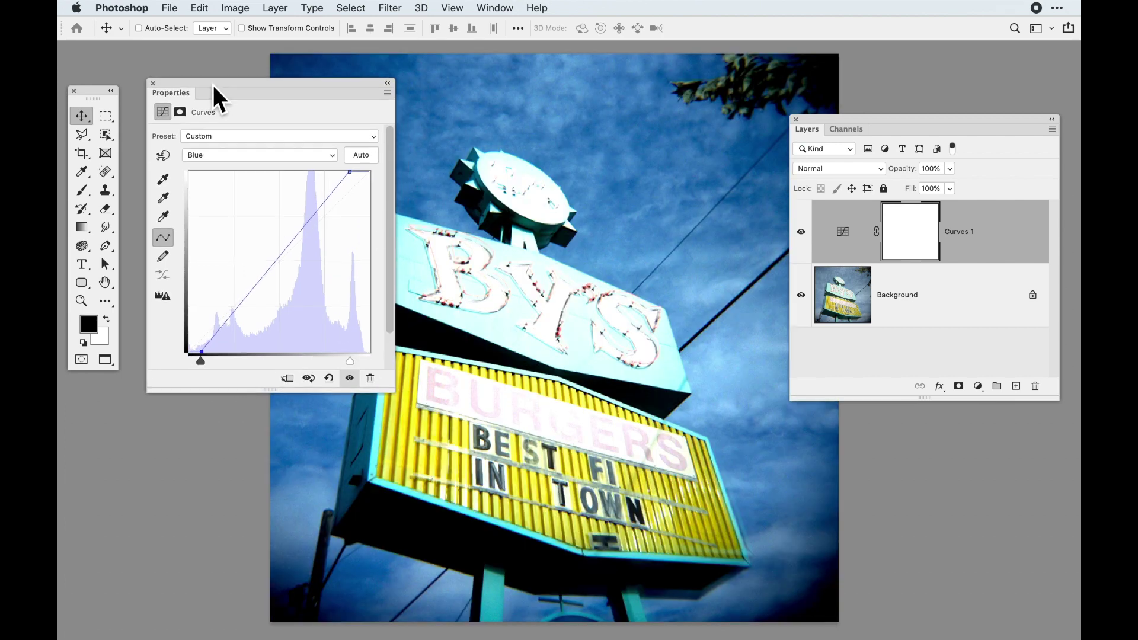
left_click(813, 237)
left_click(812, 237)
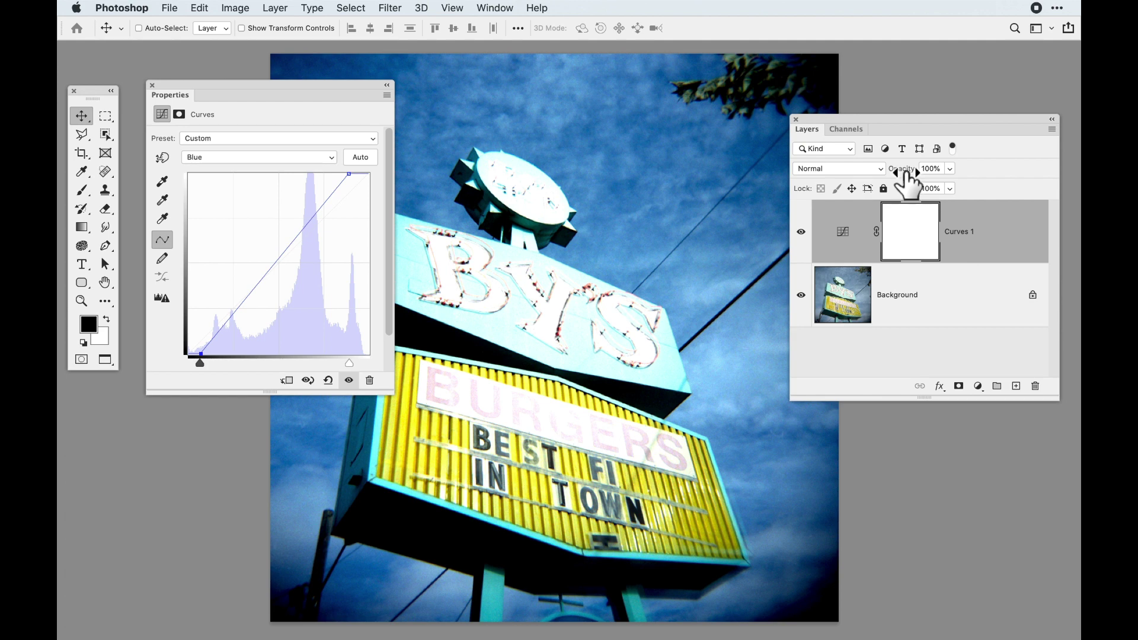
left_click(152, 85)
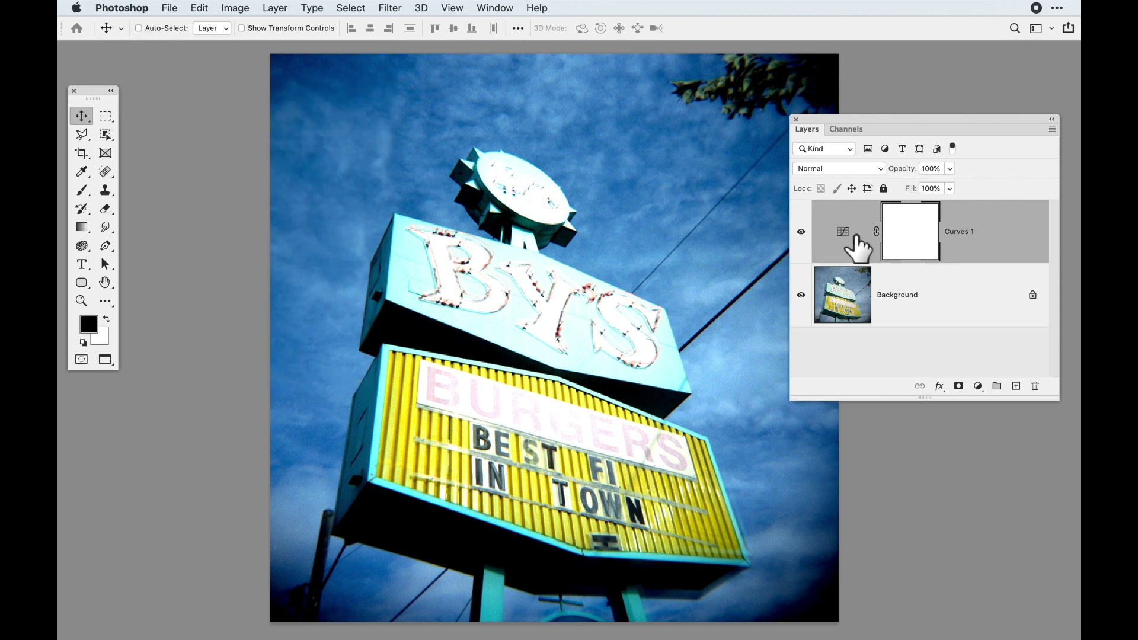
- Reduce the Curves 1 layer's opacity to 49% and compare the photo with and without the layer
mouse_move(900, 177)
left_mouse_down()
mouse_move(856, 173)
mouse_move(887, 176)
left_mouse_up()
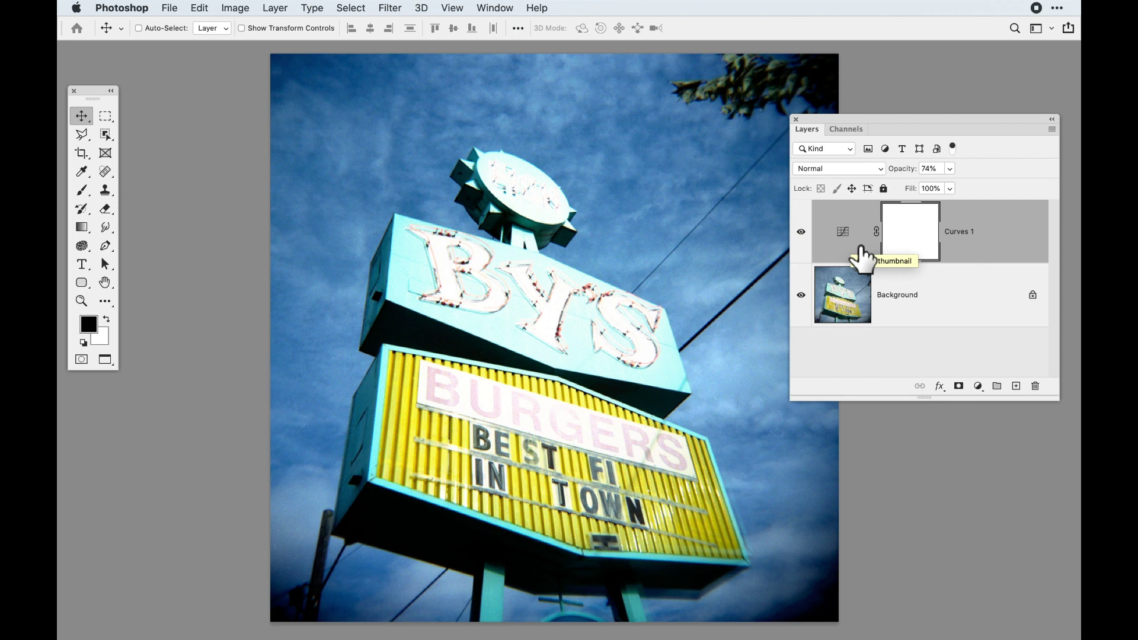
left_click_drag(905, 179, 903, 181)
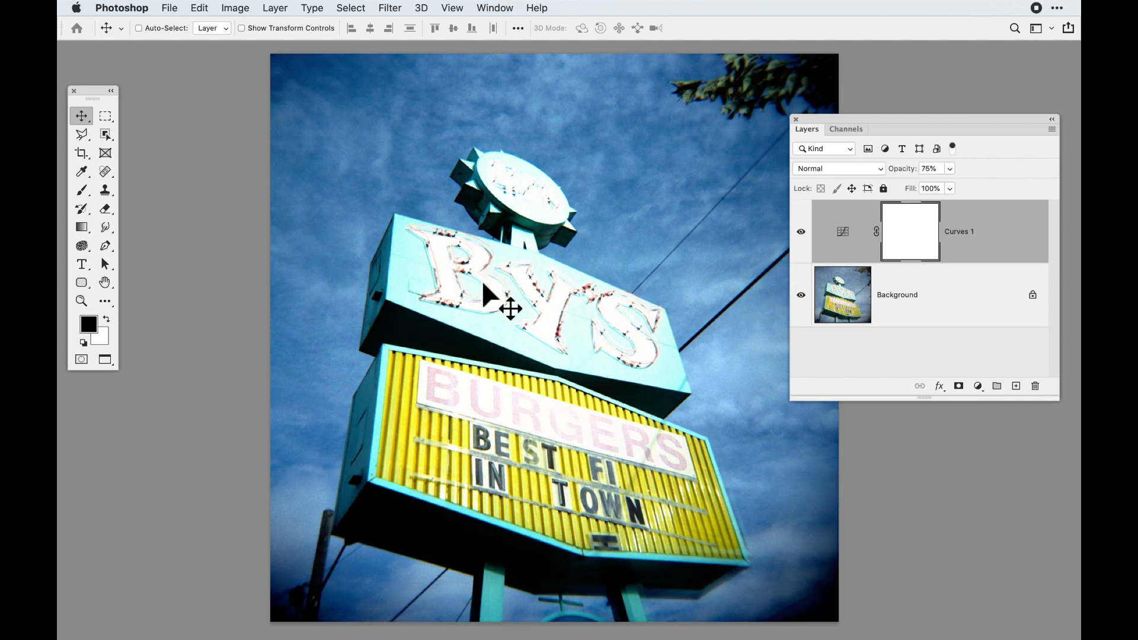
left_click_drag(908, 181, 892, 182)
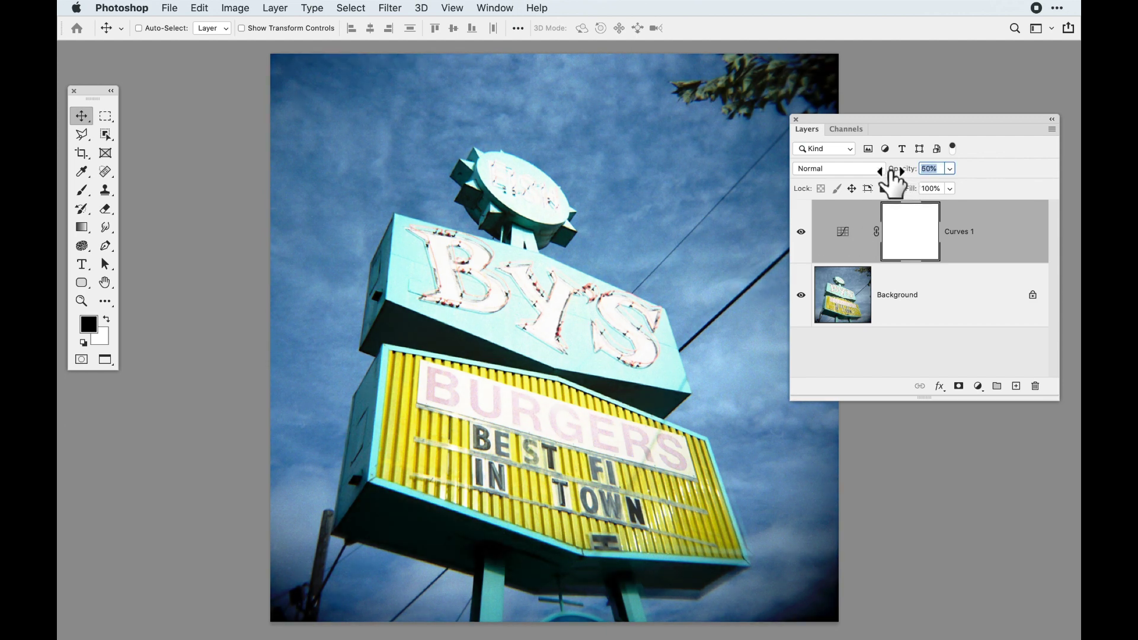
left_click(801, 232)
left_click(801, 231)
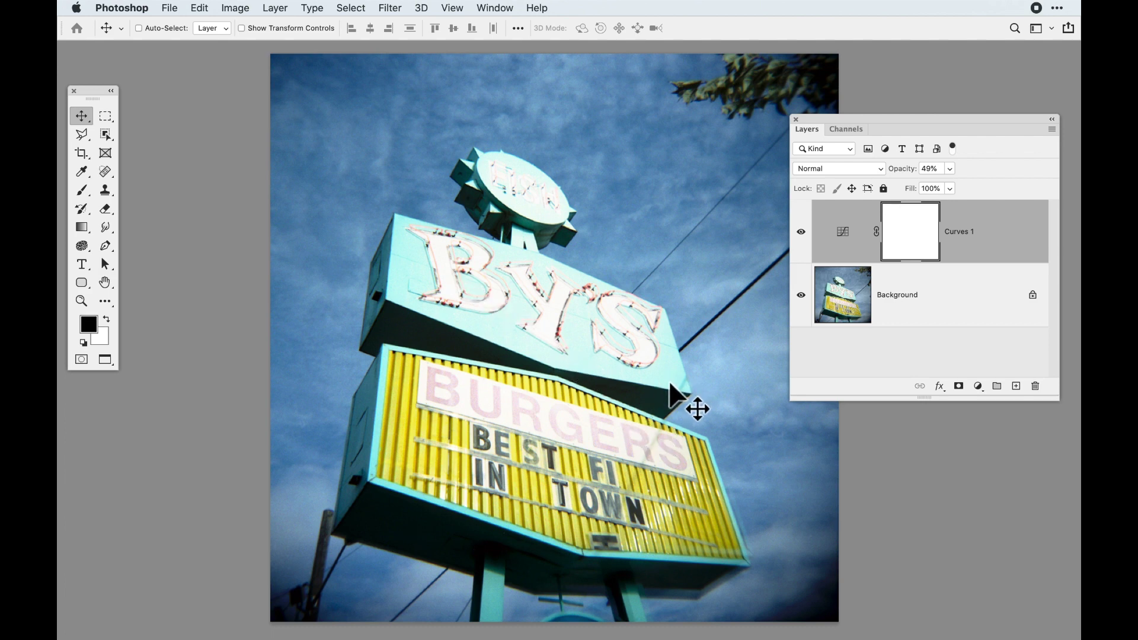
- Select the front face of the turquoise BY'S sign panel with the Polygonal Lasso, following its corners
scroll(666, 394, "up", 3)
left_click_drag(452, 338, 471, 375)
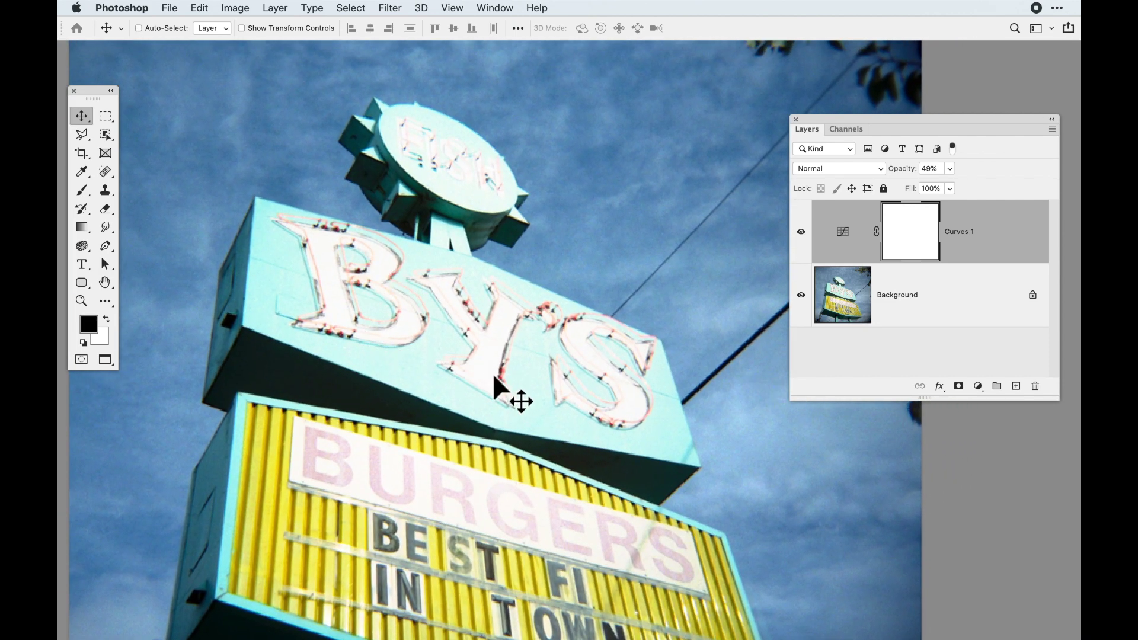
left_click(87, 137)
left_click(475, 256)
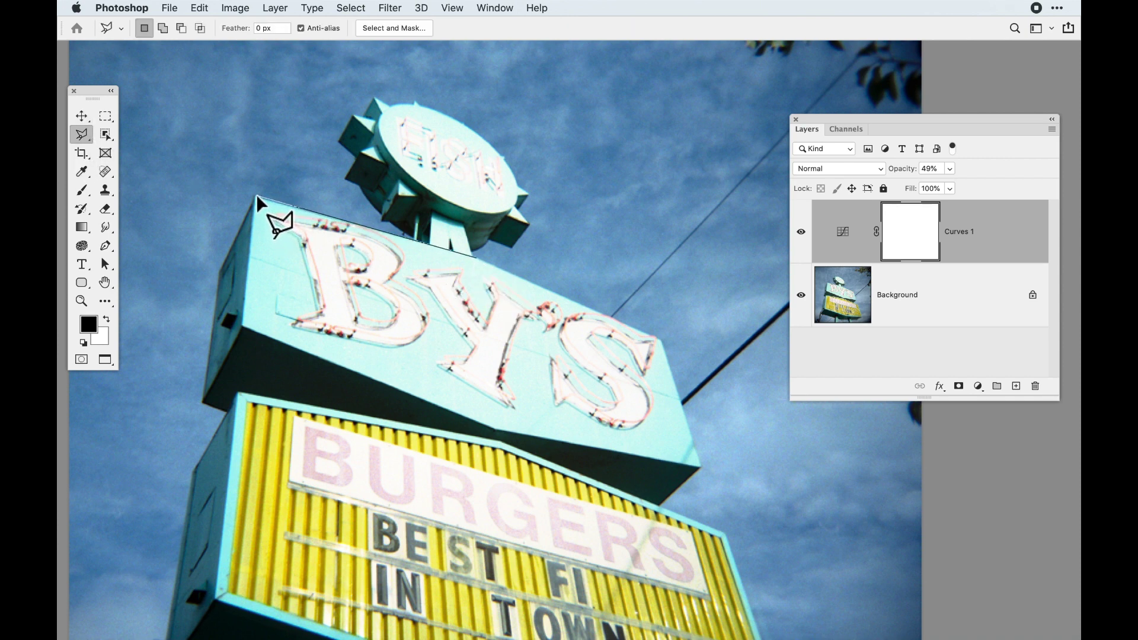
left_click(248, 328)
left_click(494, 429)
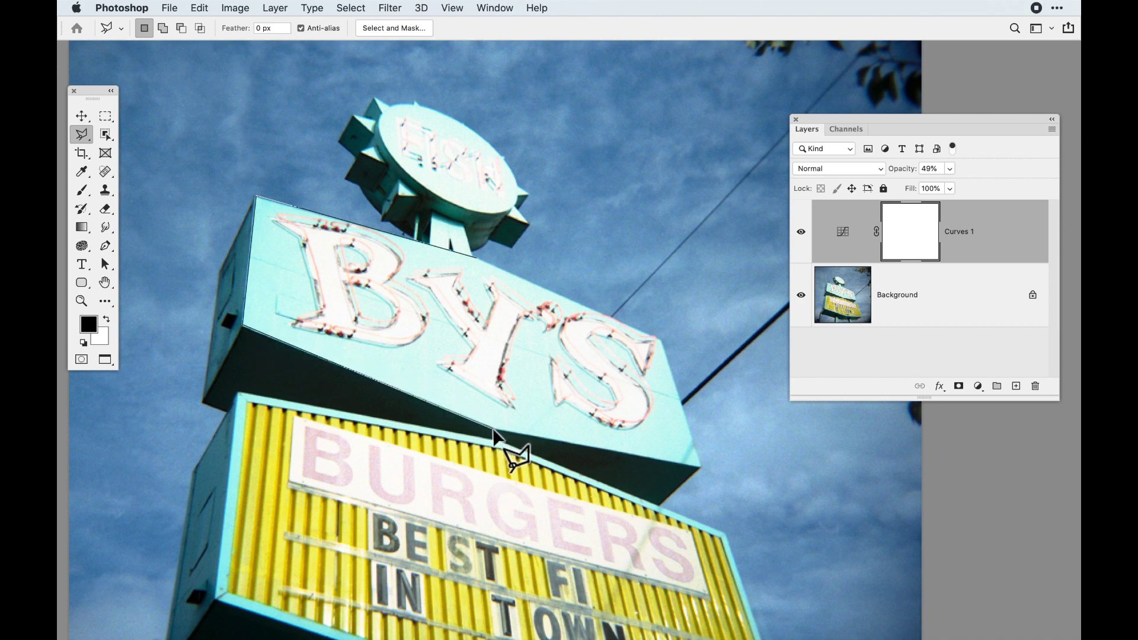
left_click(700, 465)
left_click(664, 339)
left_click(476, 258)
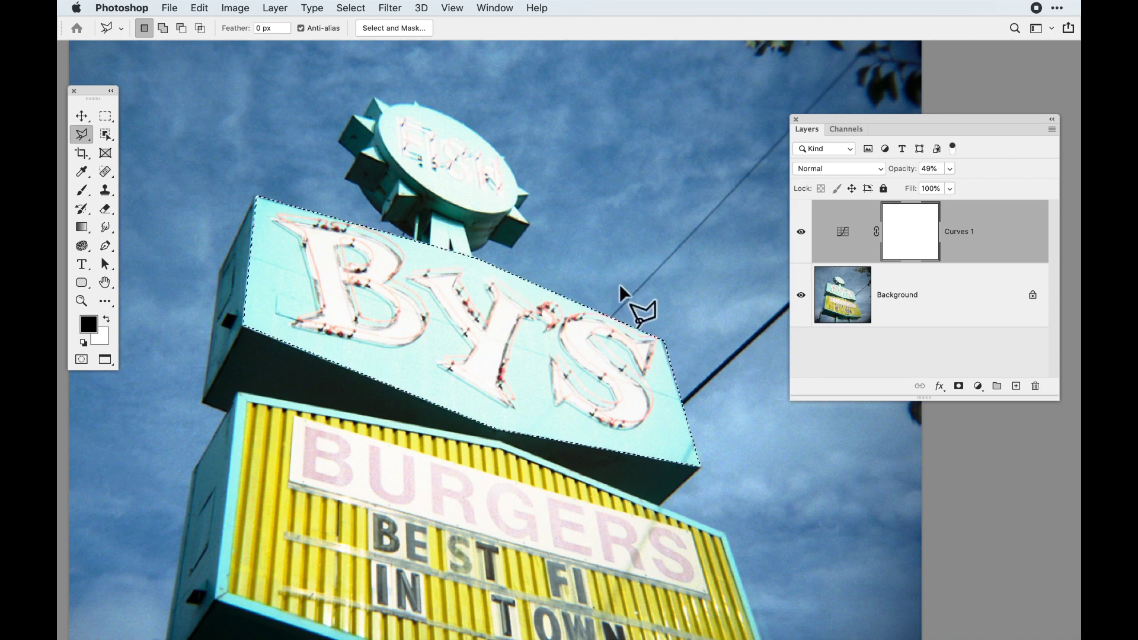
- Add a Curves adjustment layer limited to the selected sign panel and move its RGB black input point inward
left_click(979, 391)
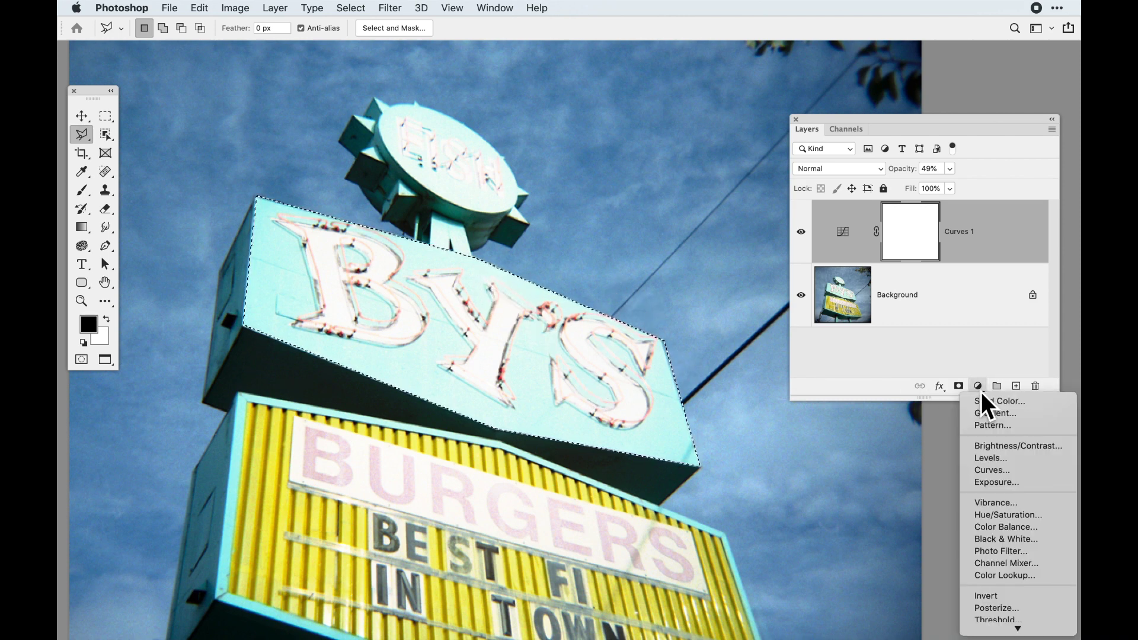
left_click(1001, 470)
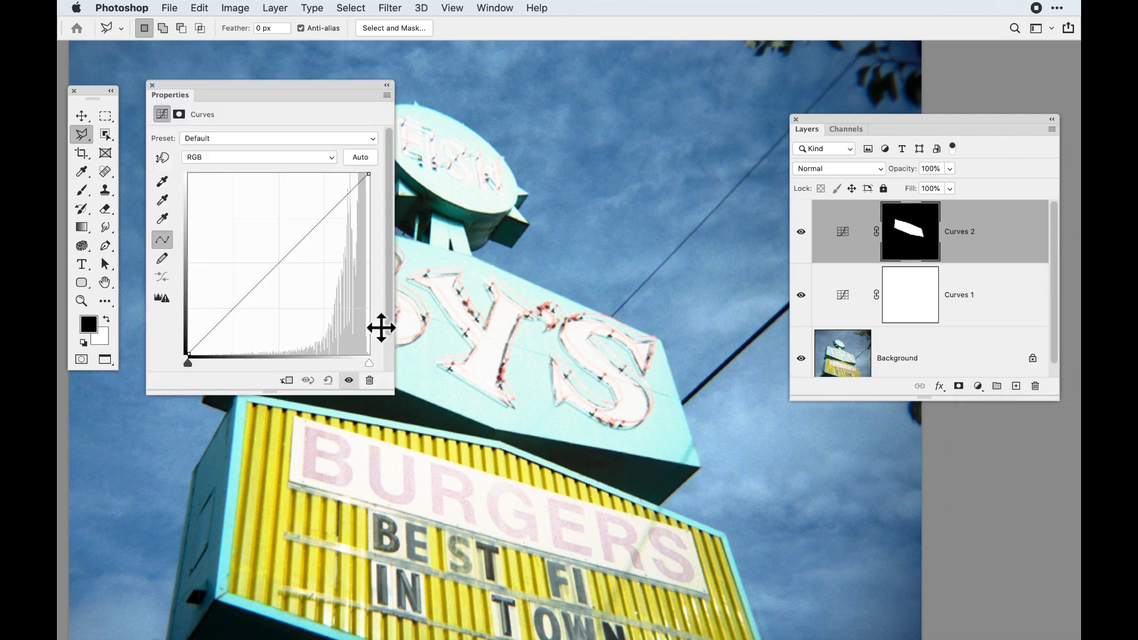
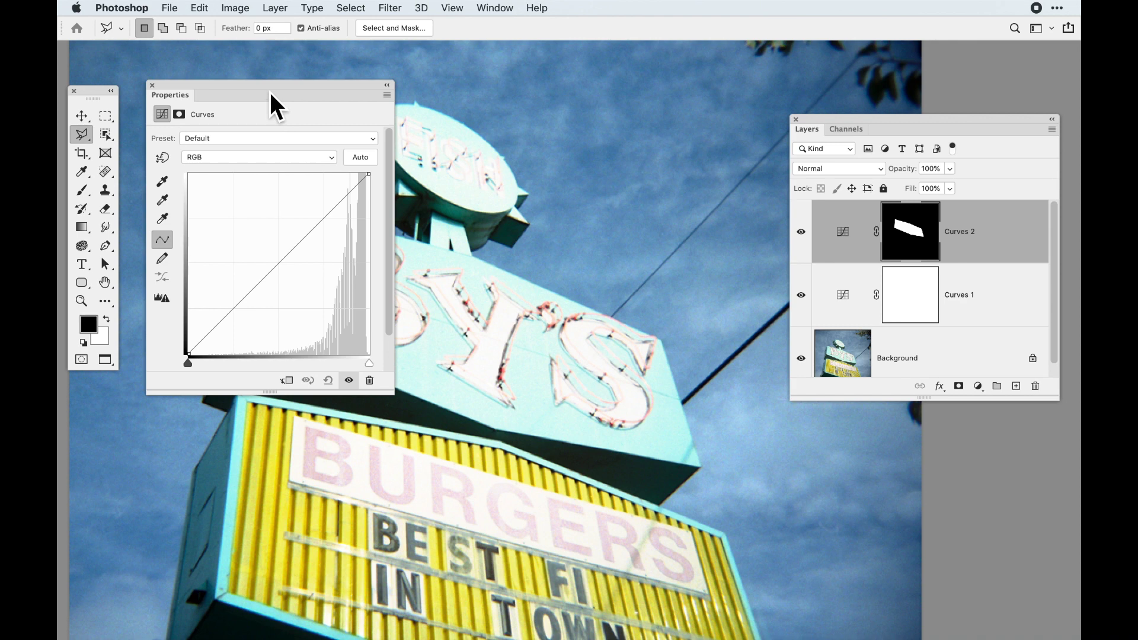
left_click_drag(271, 93, 243, 95)
left_click_drag(170, 370, 247, 369)
- Pull the Red curve's midtones down on the sign panel's Curves layer, close its settings and fit the photo in view
left_click(211, 164)
left_click(215, 169)
left_click_drag(272, 254, 271, 276)
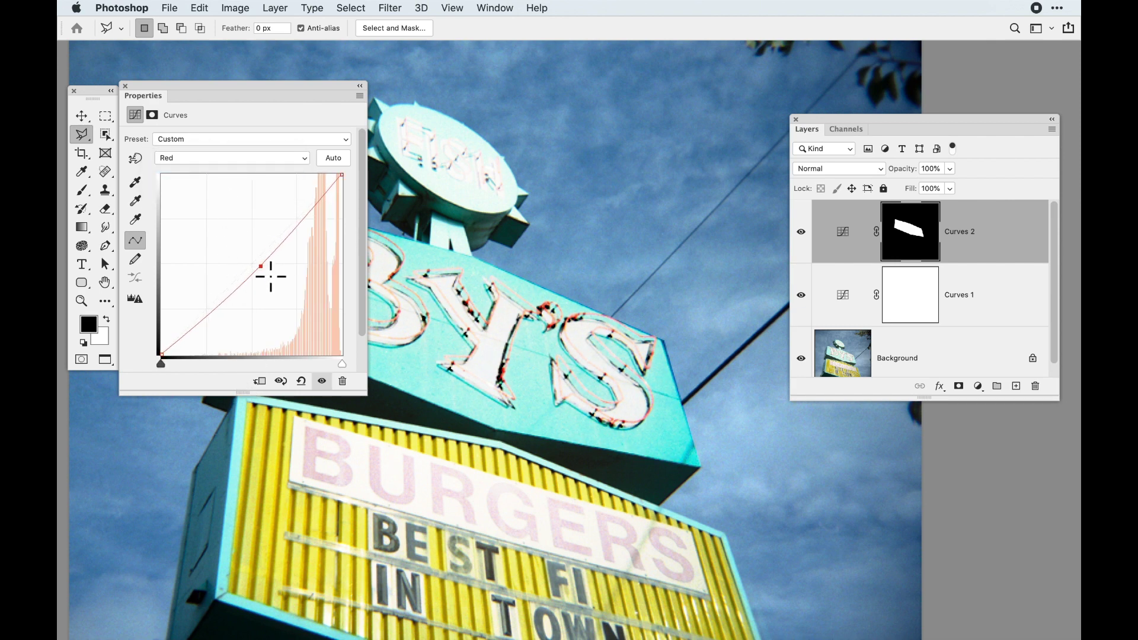
left_click(125, 87)
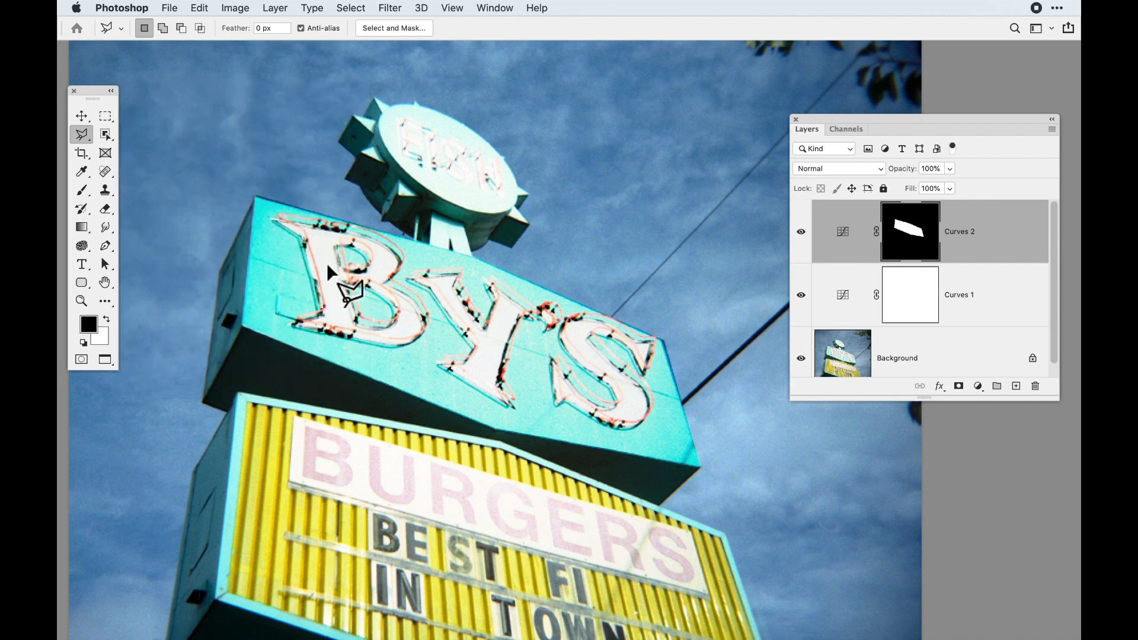
key("super+0")
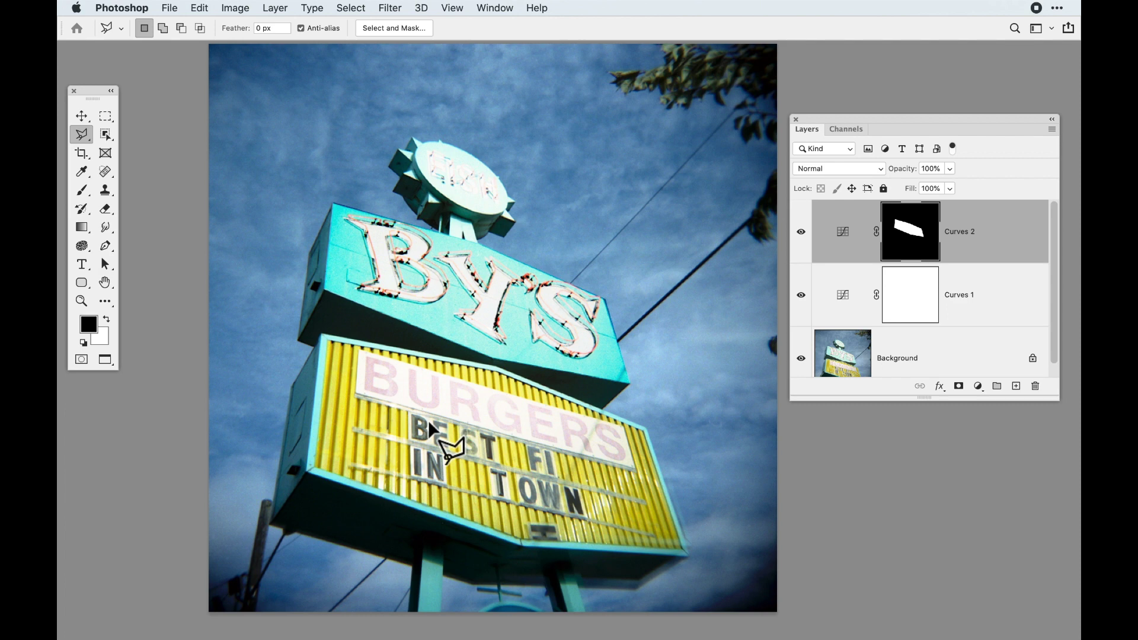
- Switch to the open document Ocean Beach_Selections.psd
left_click(494, 8)
scroll(564, 488, "down", 5)
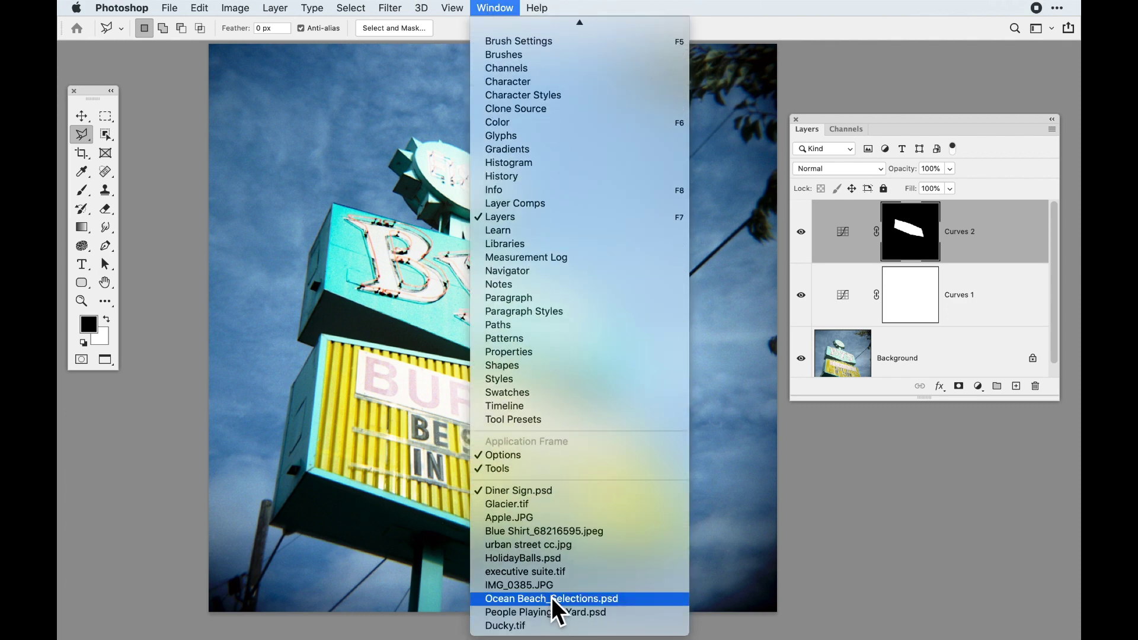
left_click(551, 599)
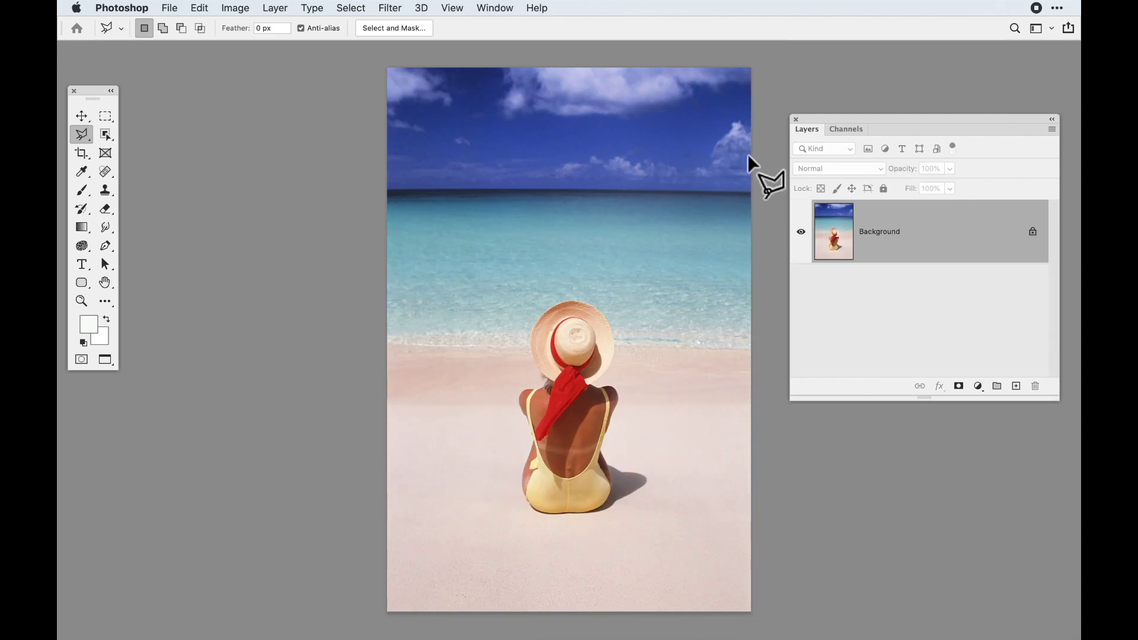
- Load the saved sky channel as a selection and add a Curves adjustment layer masked to it
left_click(859, 131)
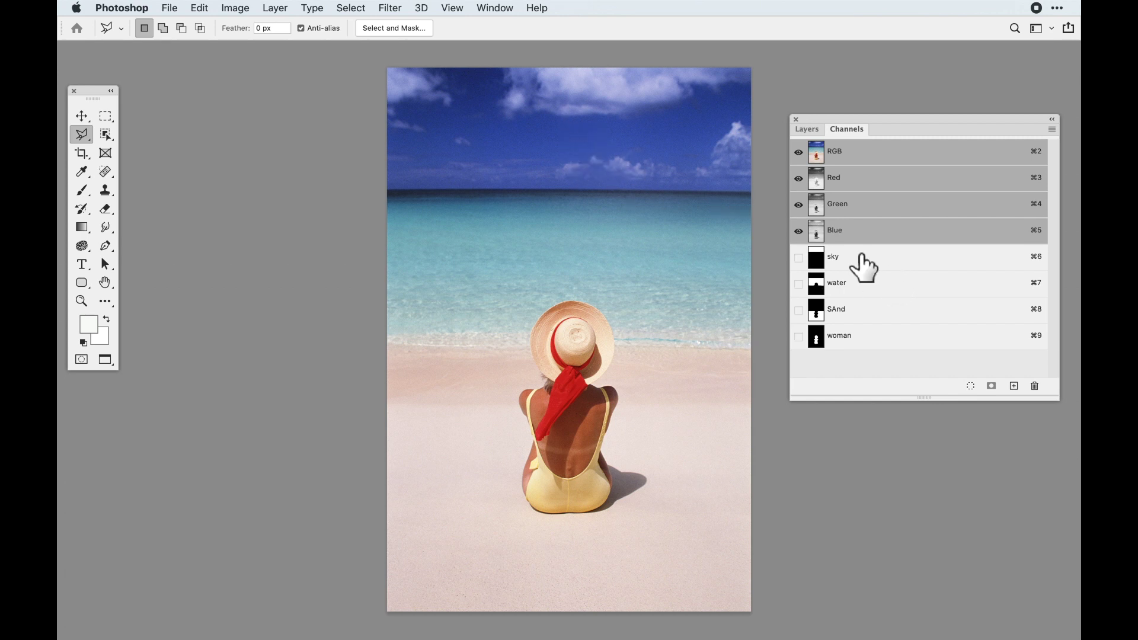
left_click_drag(825, 270, 829, 262)
left_click(828, 262, "super")
left_click(808, 135)
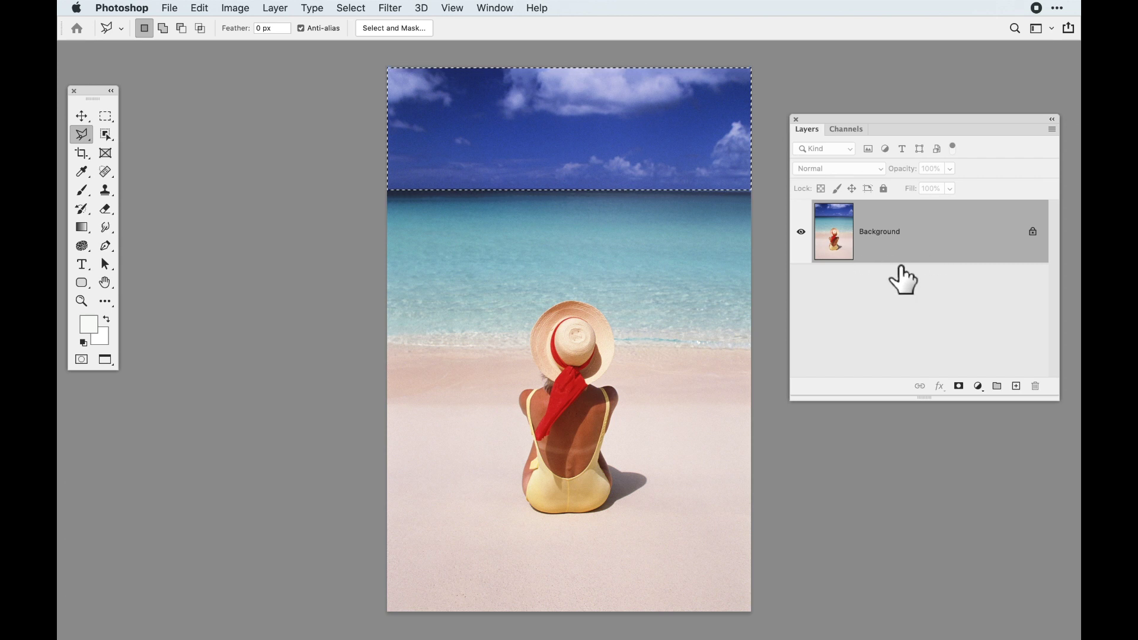
left_click(979, 386)
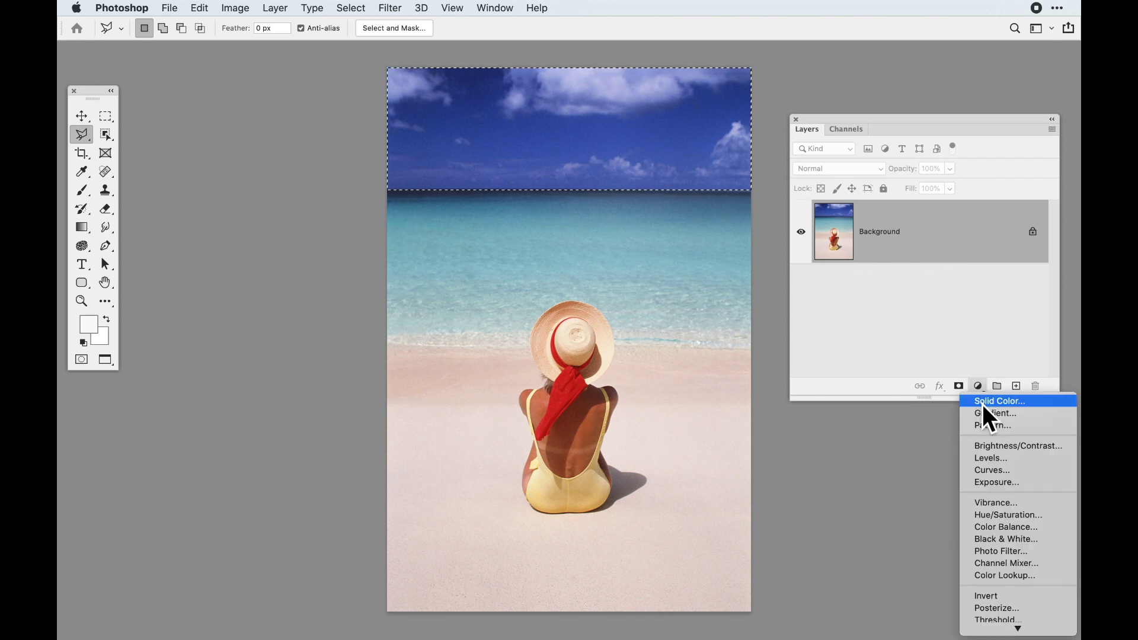
left_click(994, 474)
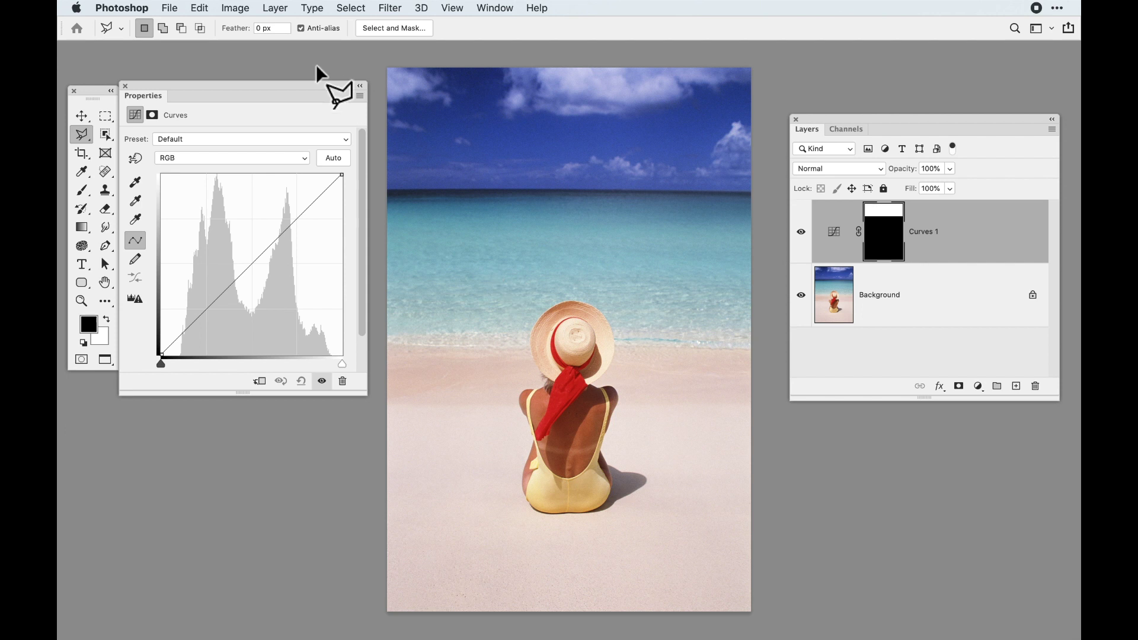
- Move the sky Curves layer's RGB white and black input points inward to the ends of the histogram
left_click_drag(291, 87, 308, 92)
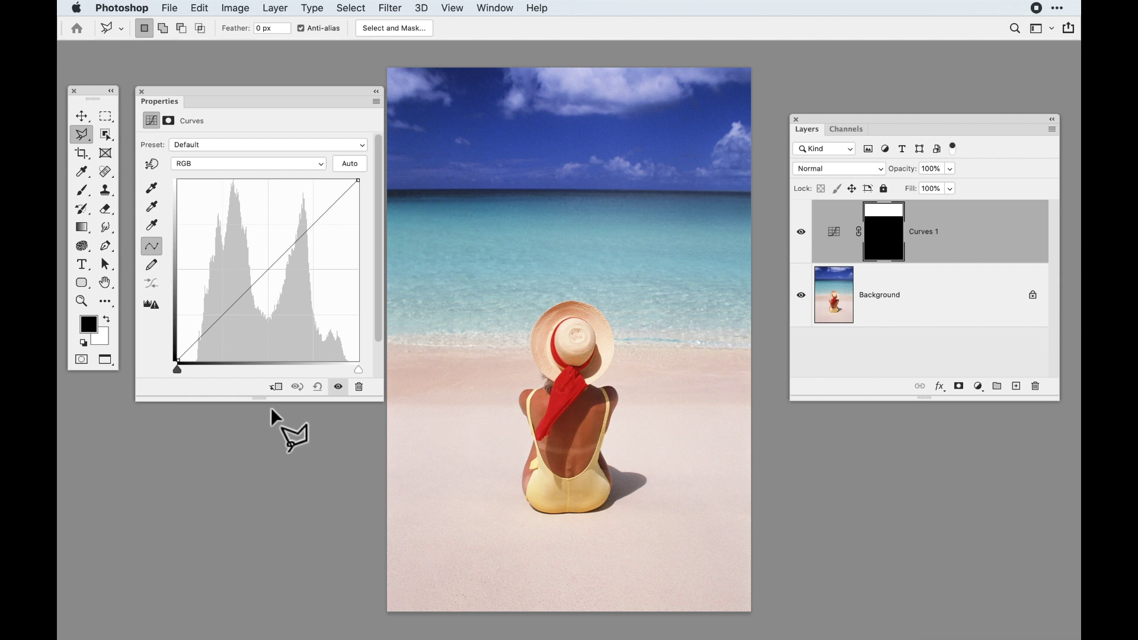
left_click_drag(358, 371, 352, 370)
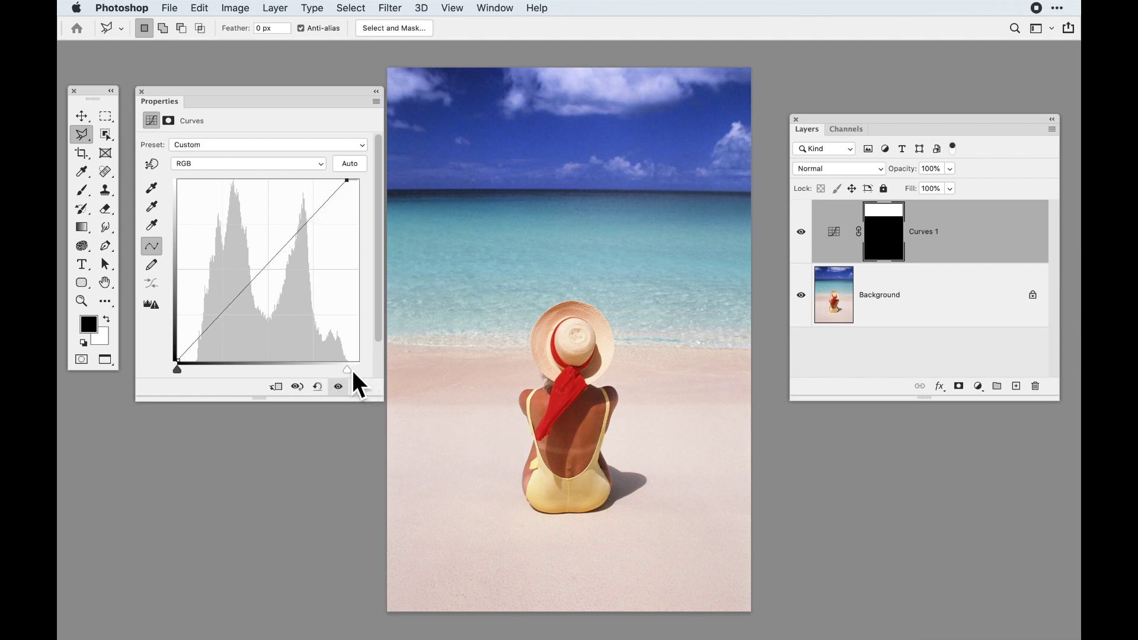
left_click_drag(182, 372, 198, 372)
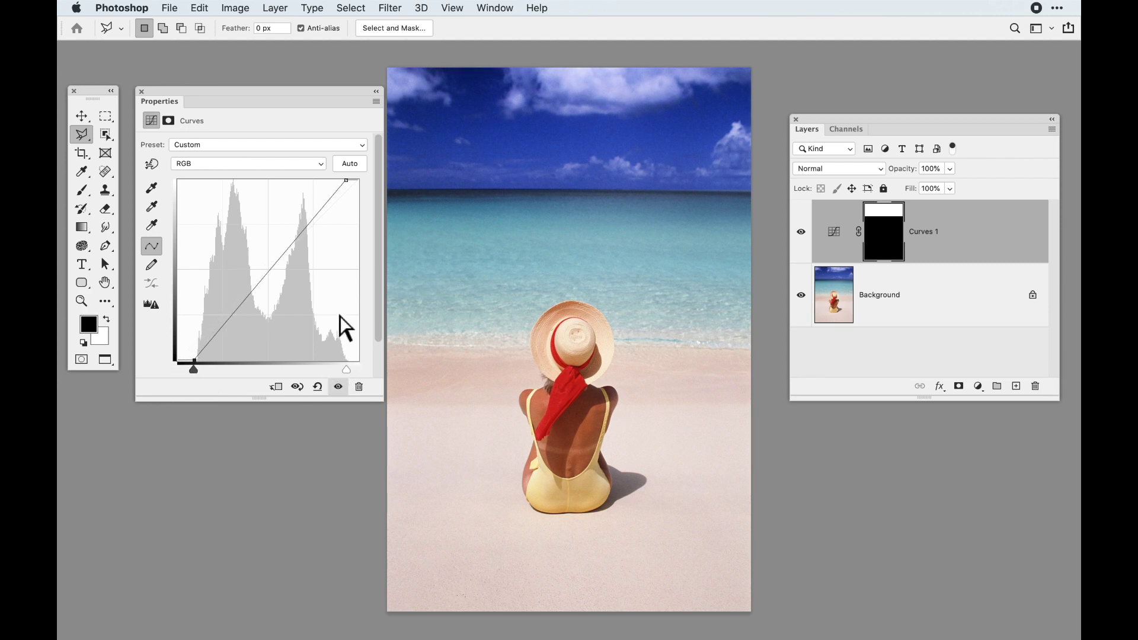
- Add a Curves adjustment layer masked by the saved water channel and move its RGB white and black input points inward
left_click(852, 132)
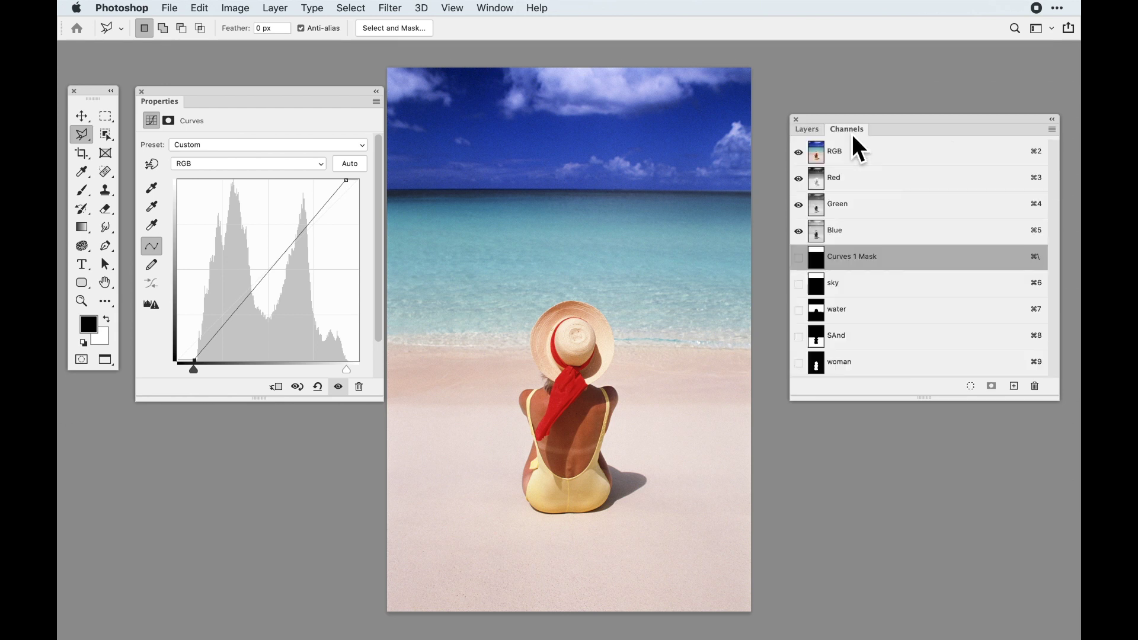
left_click_drag(828, 317, 825, 316)
left_click(825, 316, "super")
left_click(812, 135)
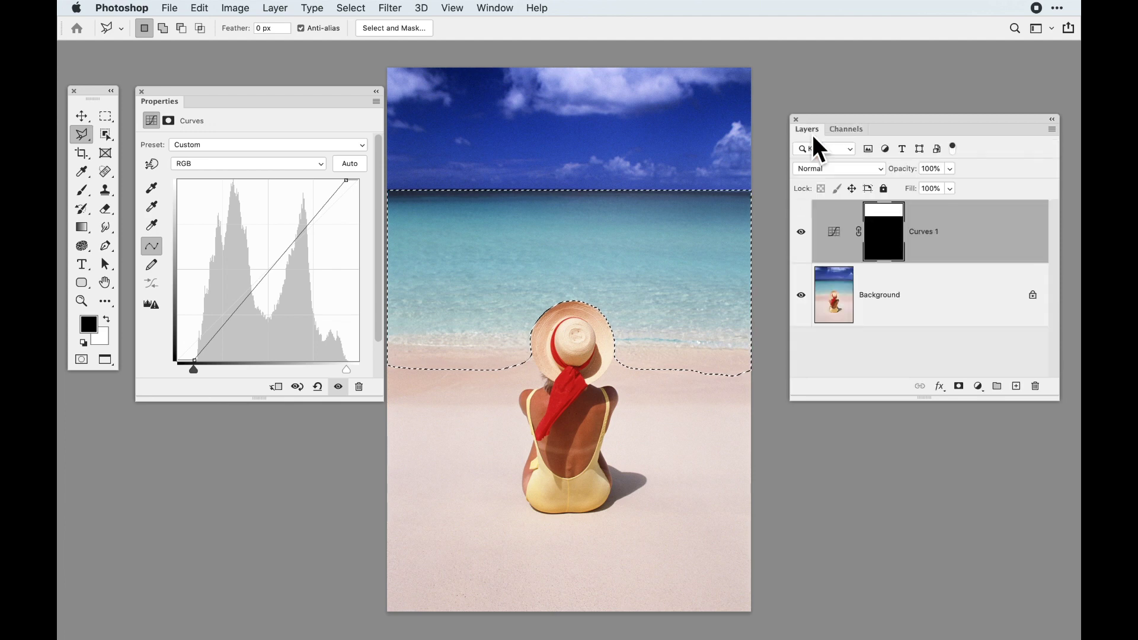
left_click(978, 386)
left_click(999, 473)
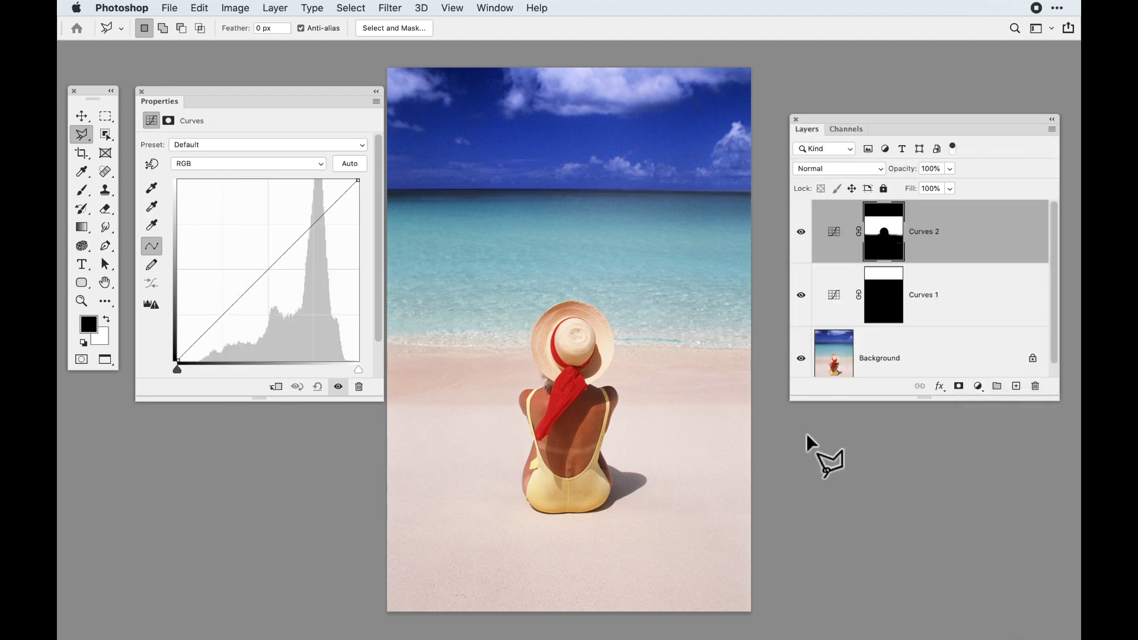
left_click_drag(364, 371, 350, 370)
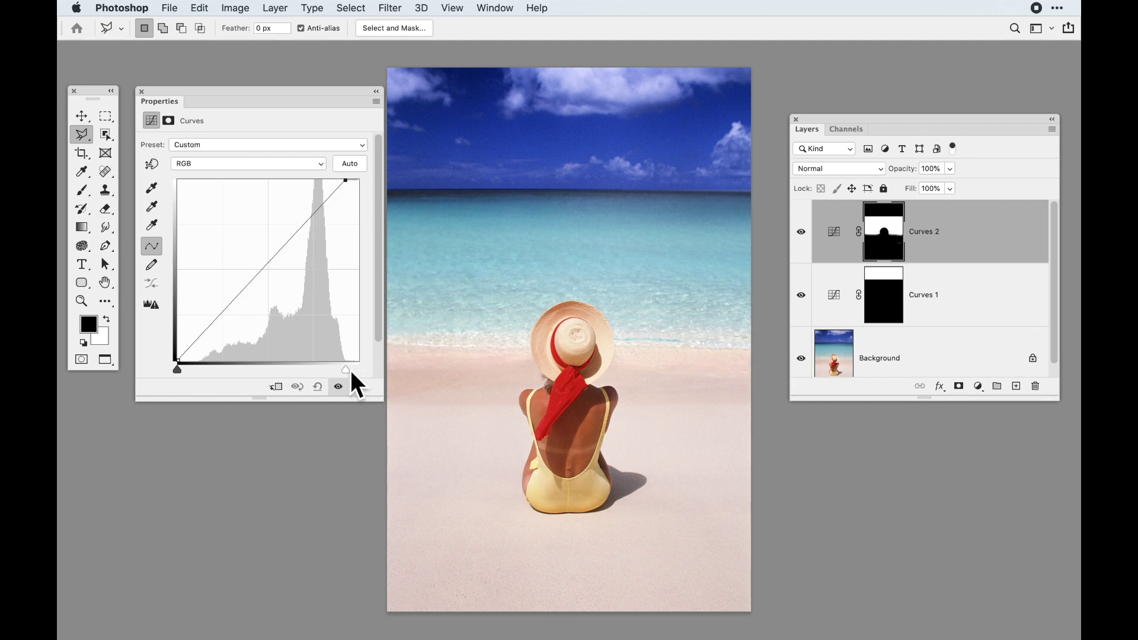
left_click_drag(188, 372, 202, 373)
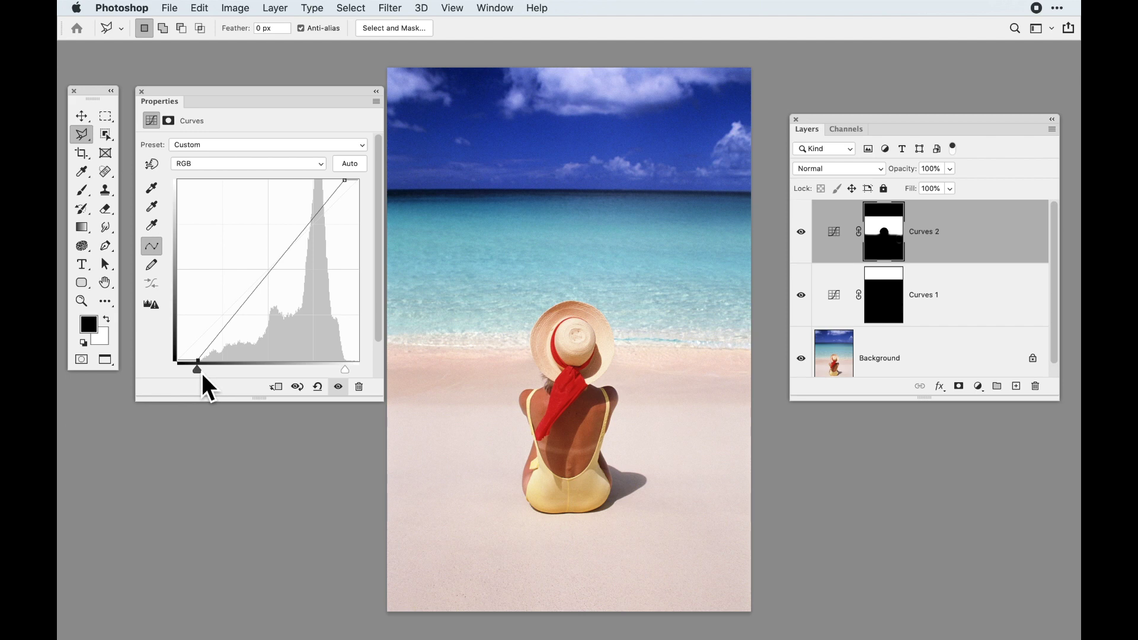
- Add a Curves adjustment layer masked by the saved SAnd channel and move its RGB white and black input points inward
left_click(849, 130)
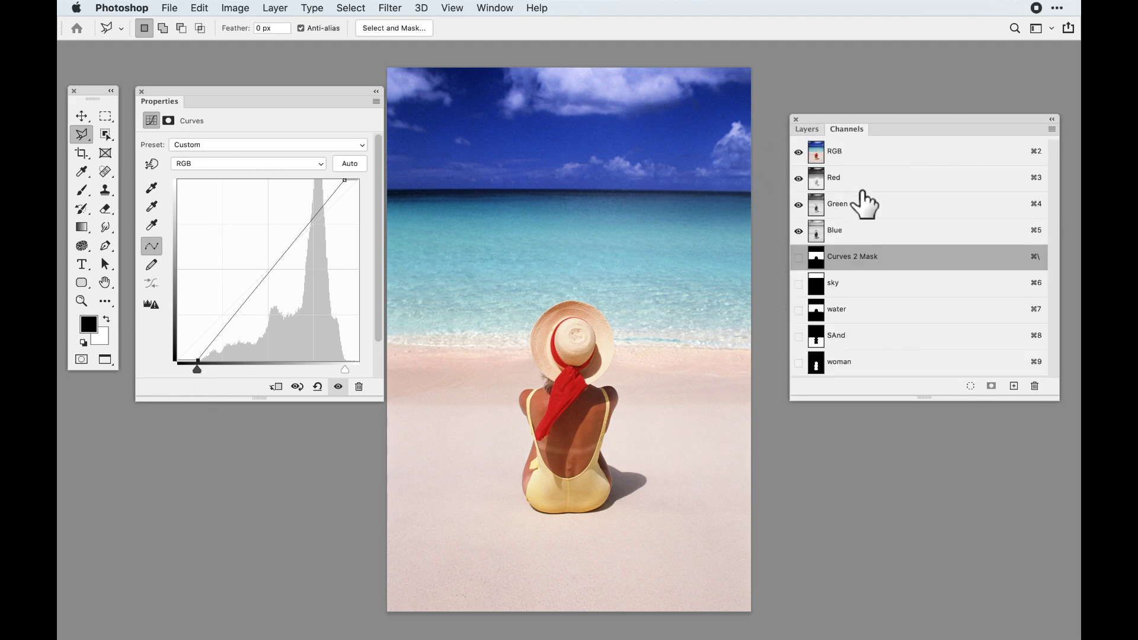
left_click(826, 343, "super")
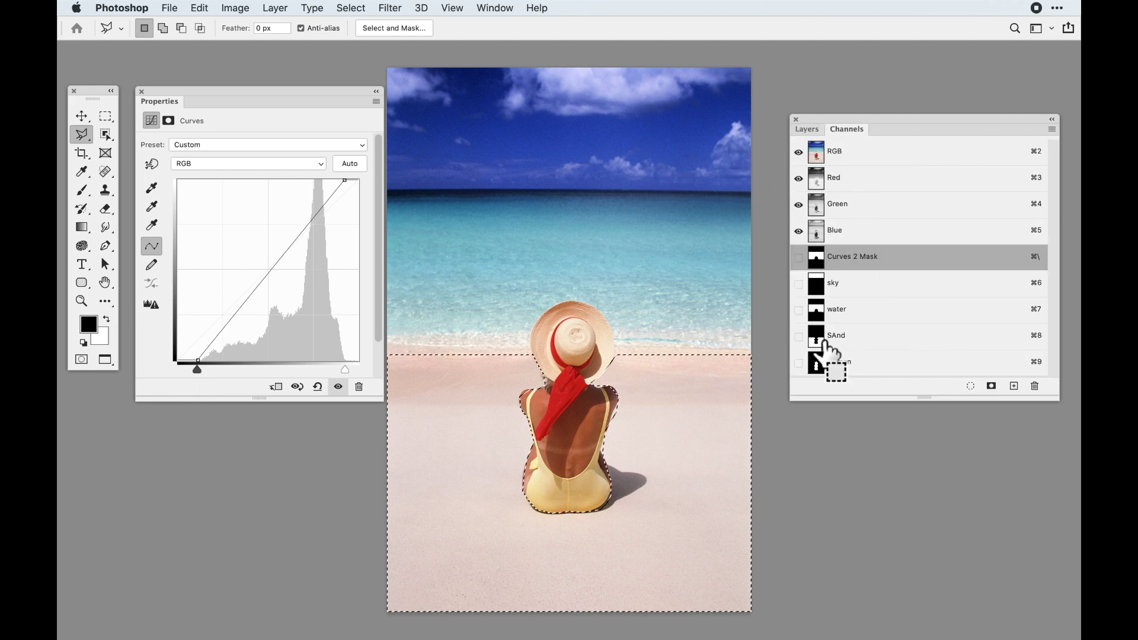
left_click(808, 129)
left_click(982, 389)
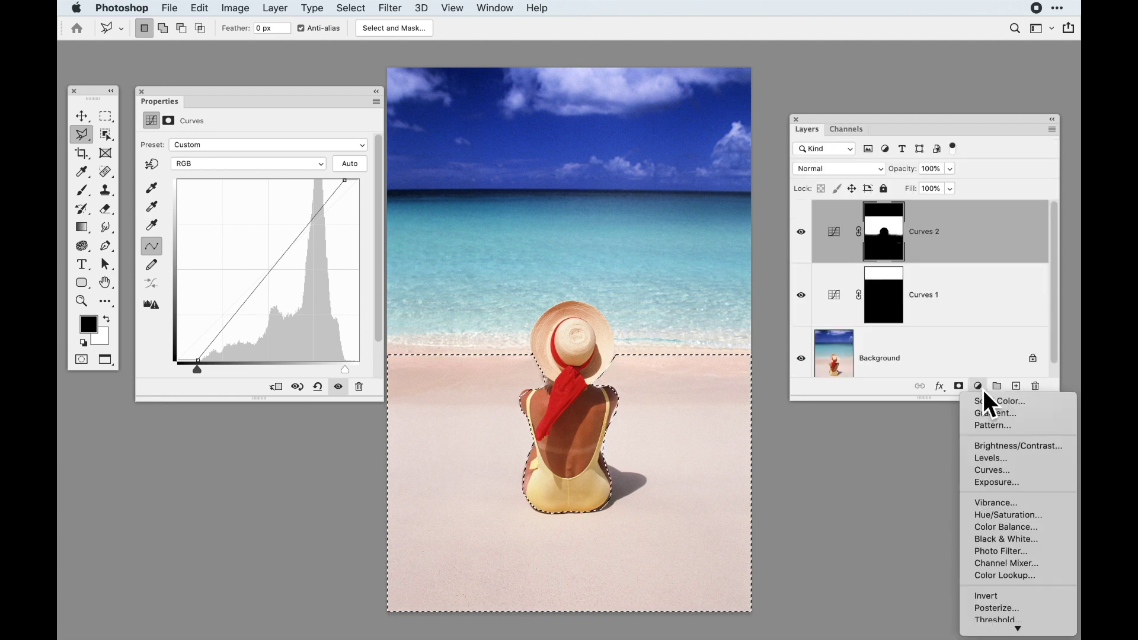
left_click(993, 469)
left_click_drag(359, 371, 356, 371)
left_click_drag(185, 377, 244, 376)
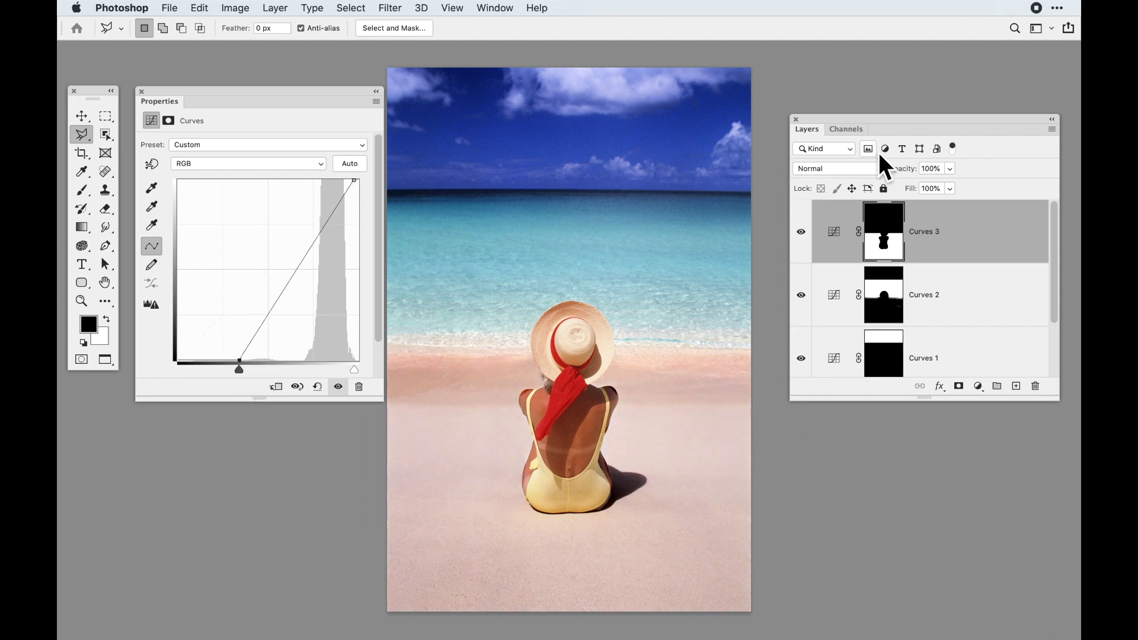
- Add a Curves adjustment layer masked by the saved woman channel and move its RGB black and white input points slightly inward
left_click(859, 129)
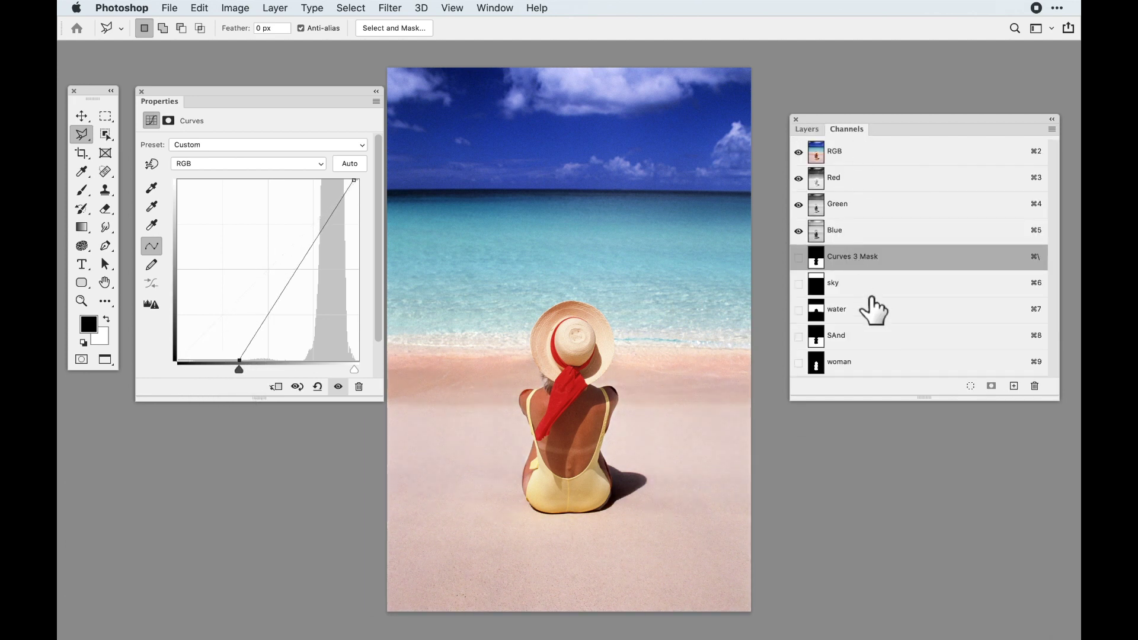
left_click(826, 369, "super")
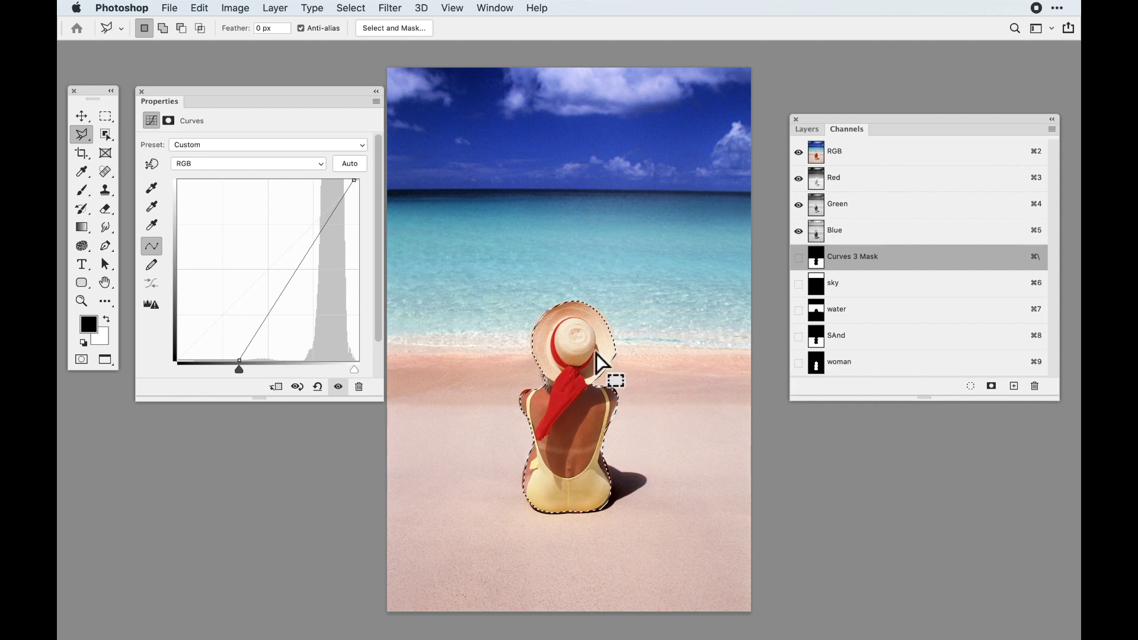
left_click(819, 132)
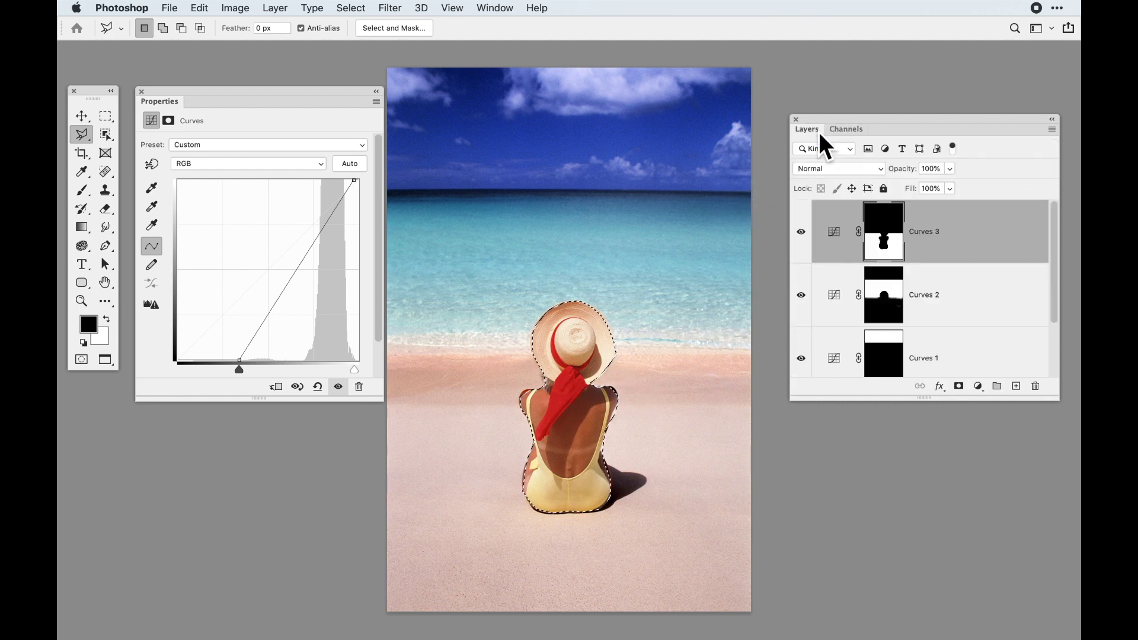
left_click(980, 390)
left_click(988, 471)
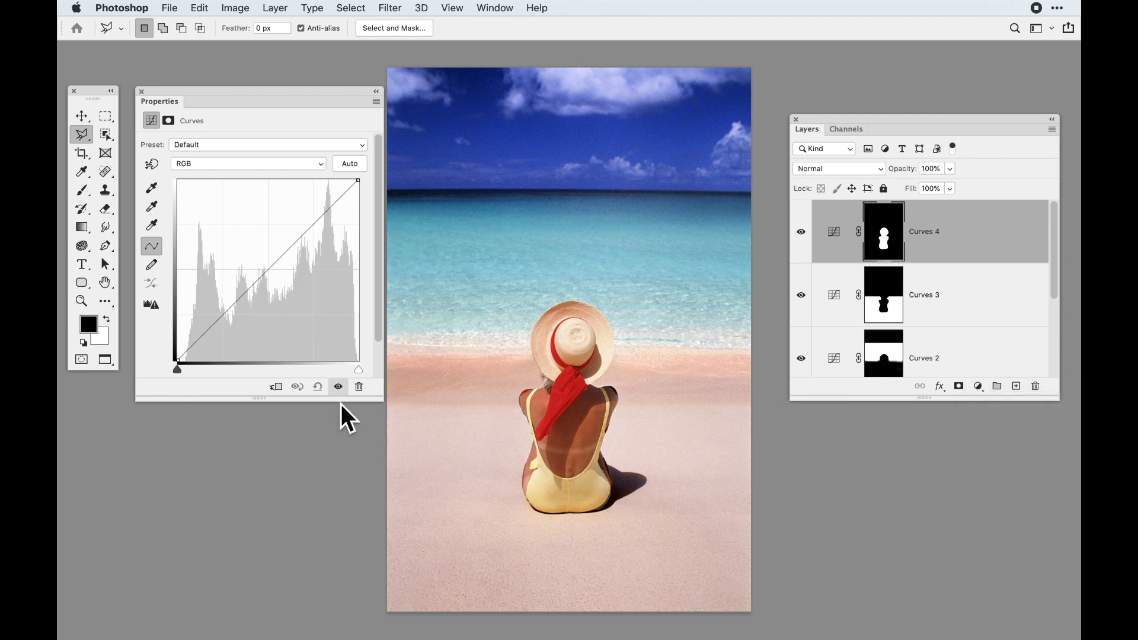
left_click_drag(179, 371, 187, 371)
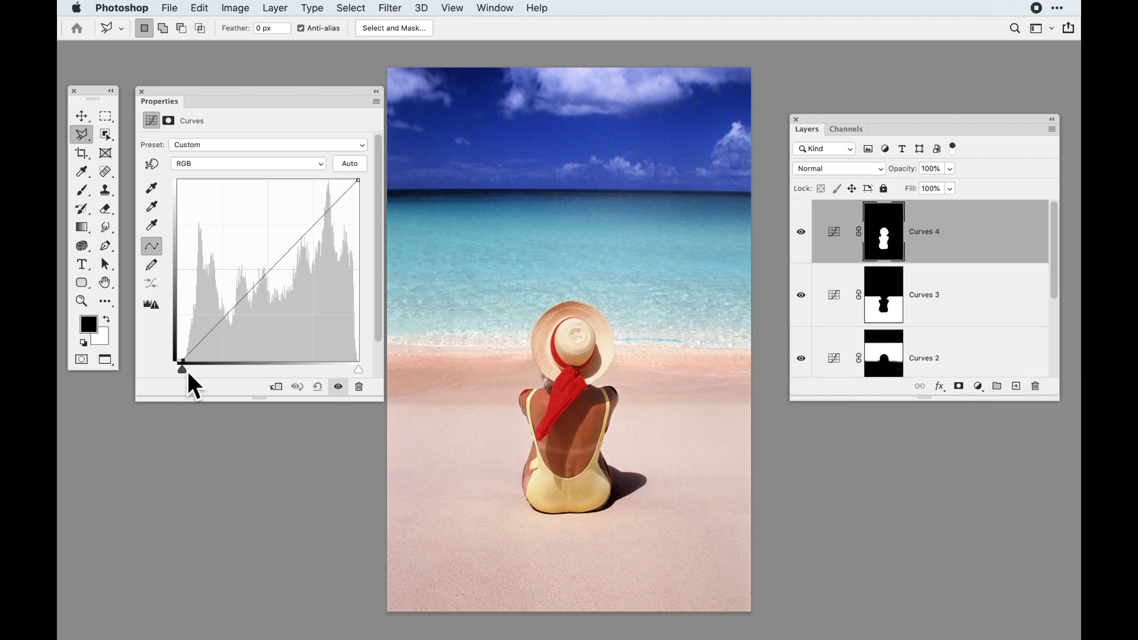
left_click_drag(358, 371, 355, 371)
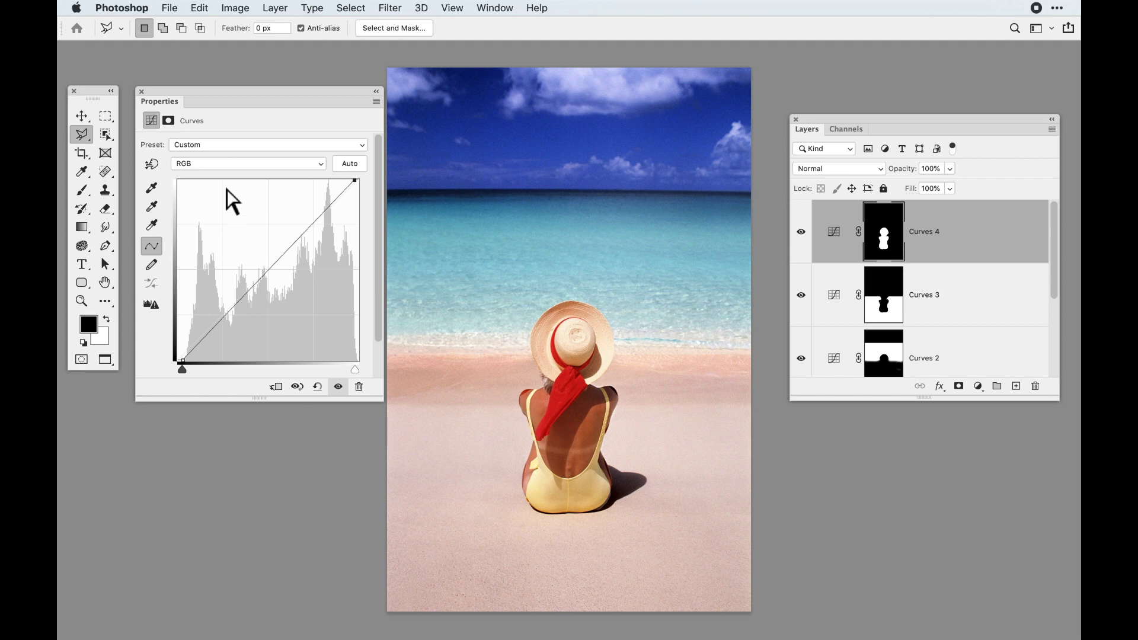
- Show the full layer stack and compare the image with and without all four Curves layers, leaving them visible
left_click(141, 91)
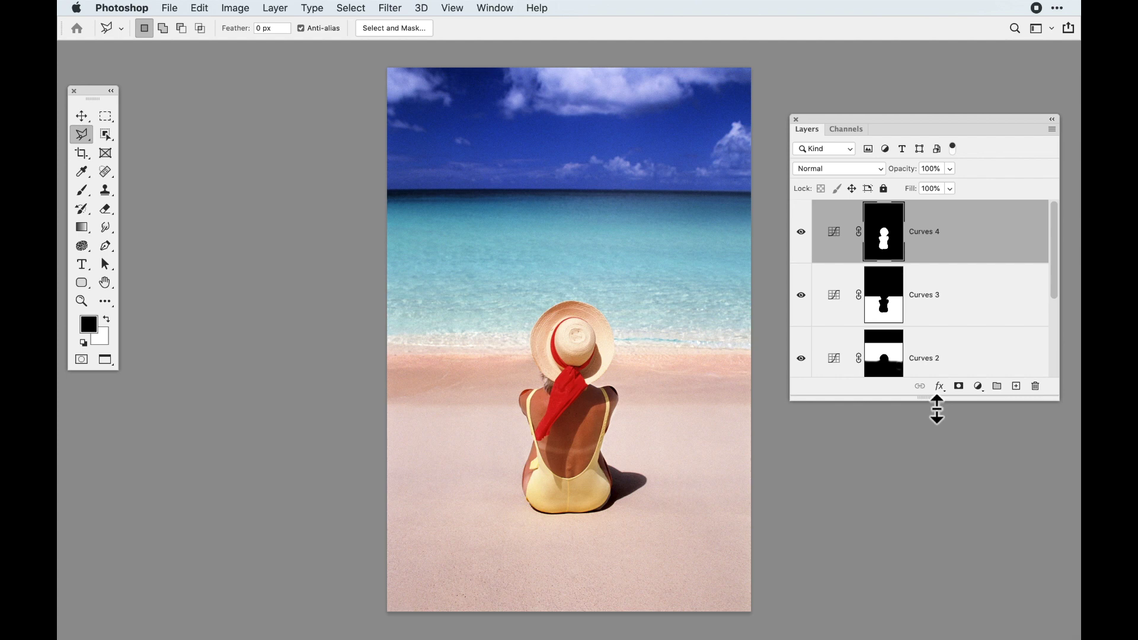
left_click_drag(936, 409, 943, 554)
left_click_drag(801, 231, 815, 291)
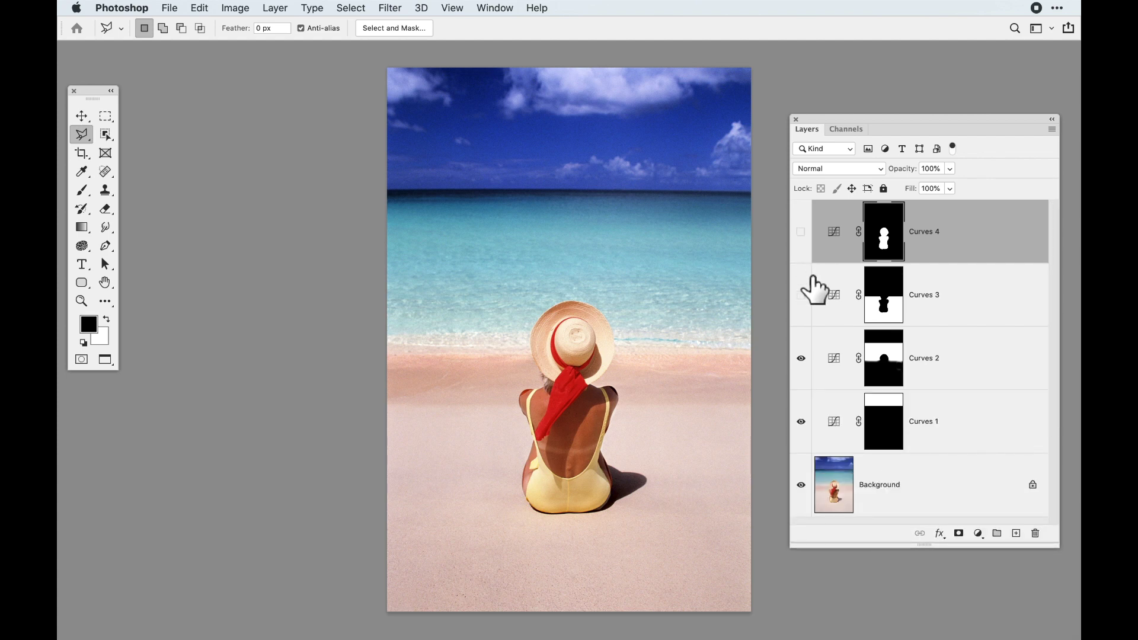
key("ctrl+z")
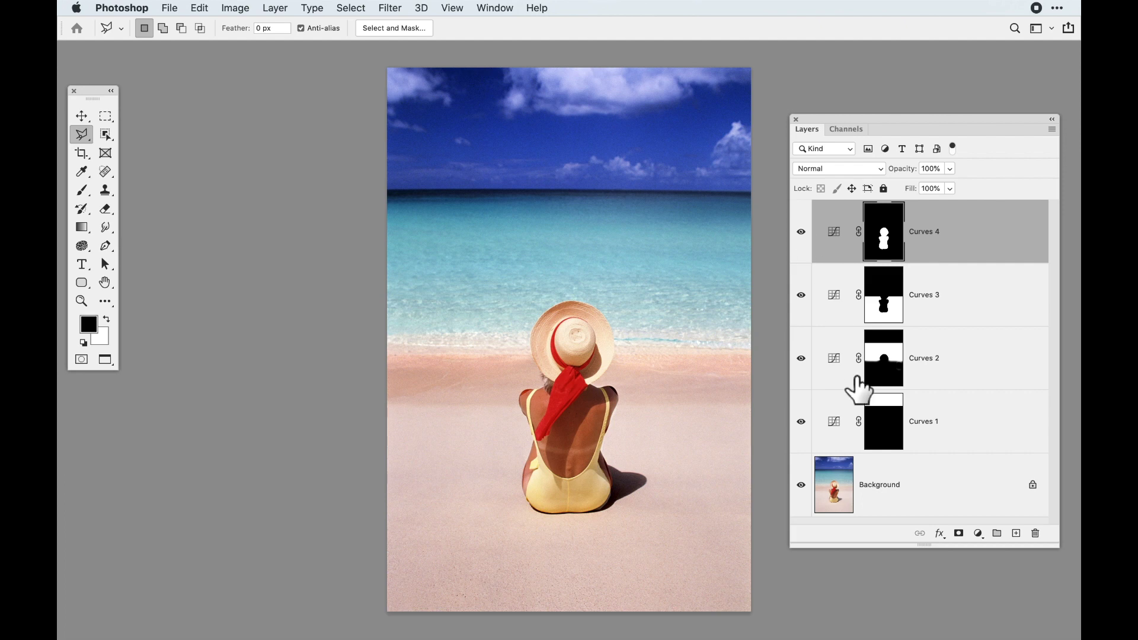
left_click(811, 490, "alt")
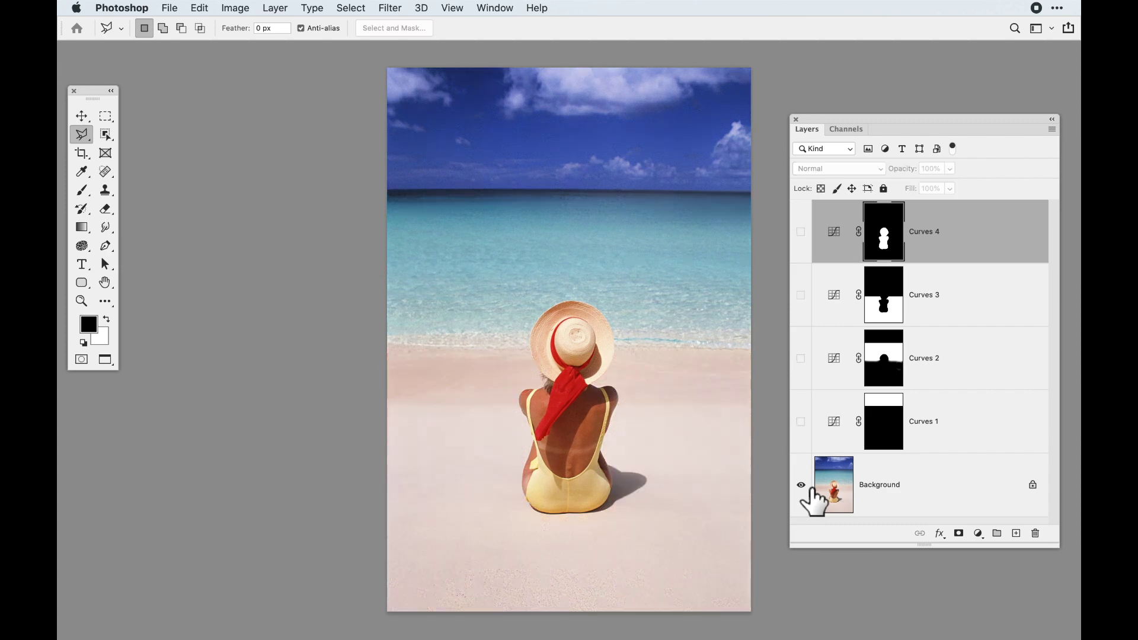
left_click(811, 490, "alt")
left_click(811, 491, "alt")
left_click(811, 491, "alt")
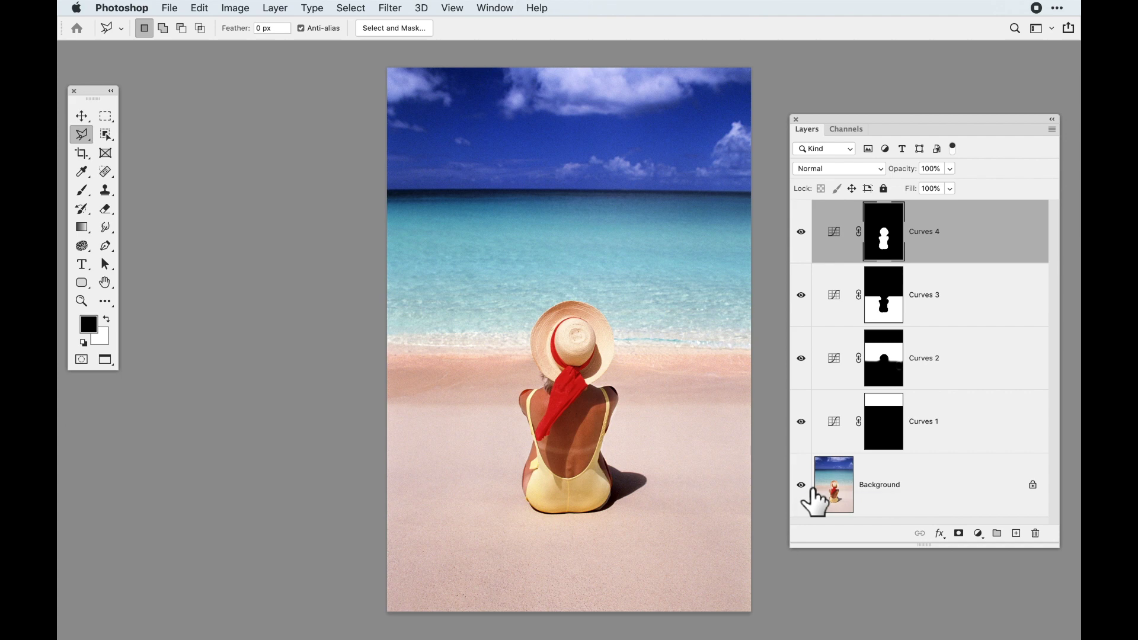
- Examine the mask edges around the woman up close, toggling the visibility of the woman and sand Curves layers
mouse_move(494, 371)
left_mouse_down()
mouse_move(649, 539)
mouse_move(650, 525)
left_mouse_up()
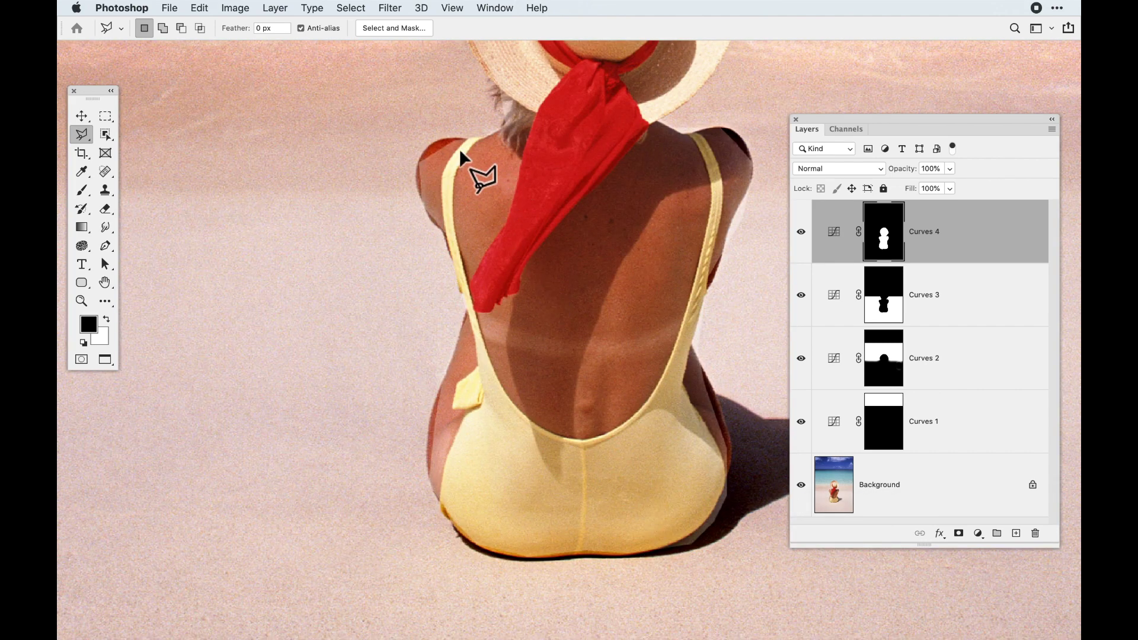
left_click_drag(590, 268, 554, 322)
left_click(801, 232)
left_click(800, 231)
left_click(801, 232)
left_click(803, 298)
left_click(804, 299)
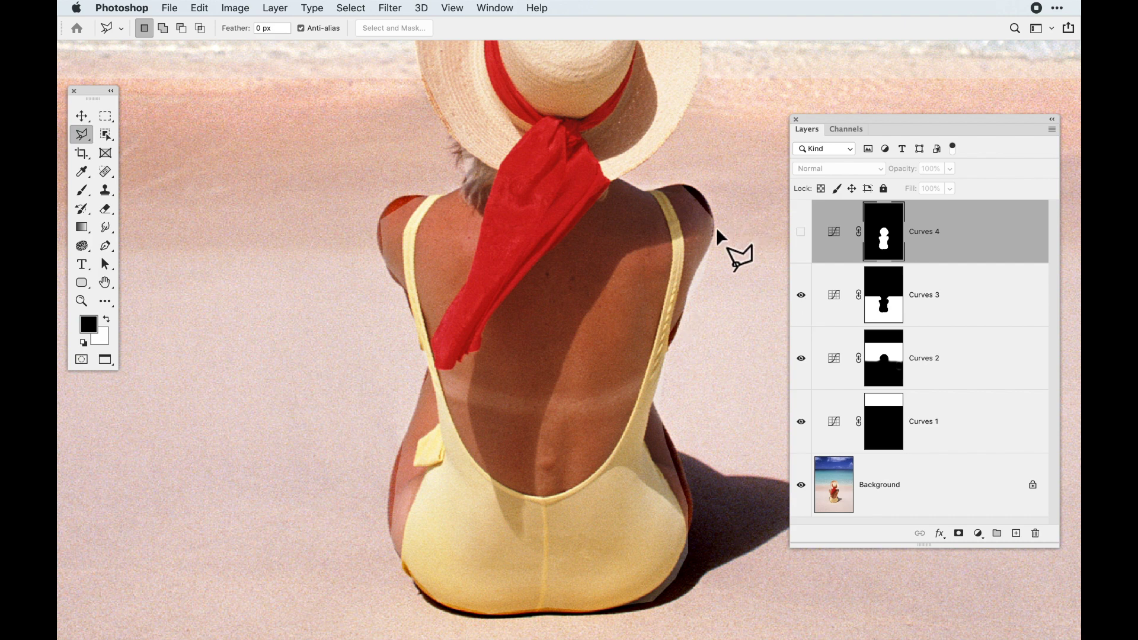
left_click(801, 232)
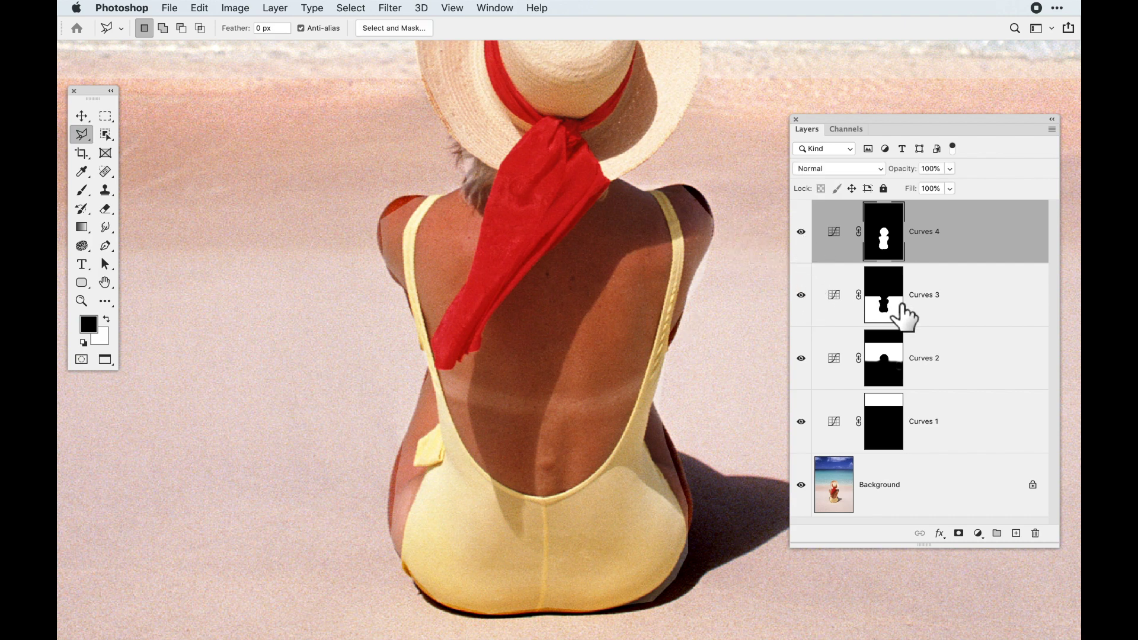
- Feather the sand Curves layer's mask by 9.9 px to soften the edge around the woman
left_click(902, 313)
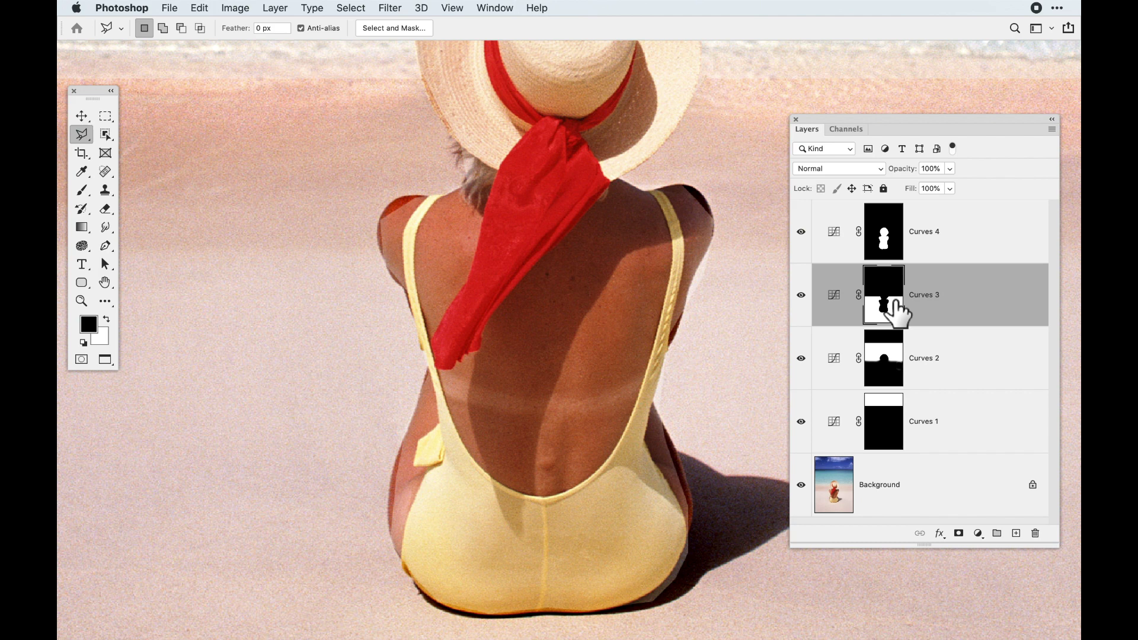
double_click(896, 308)
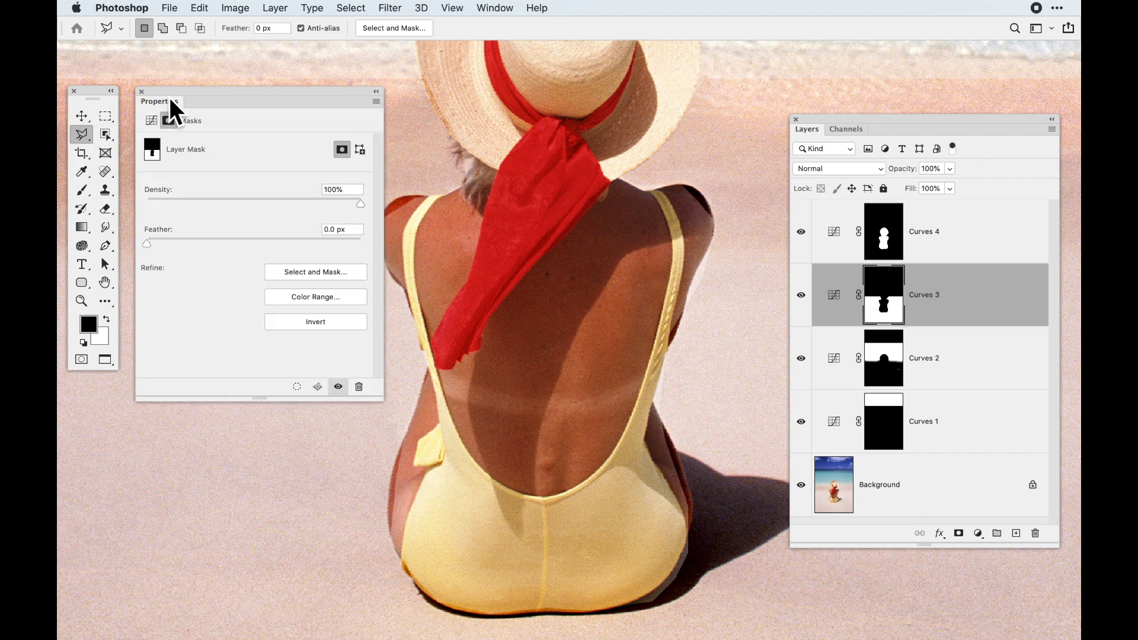
left_click_drag(170, 100, 184, 122)
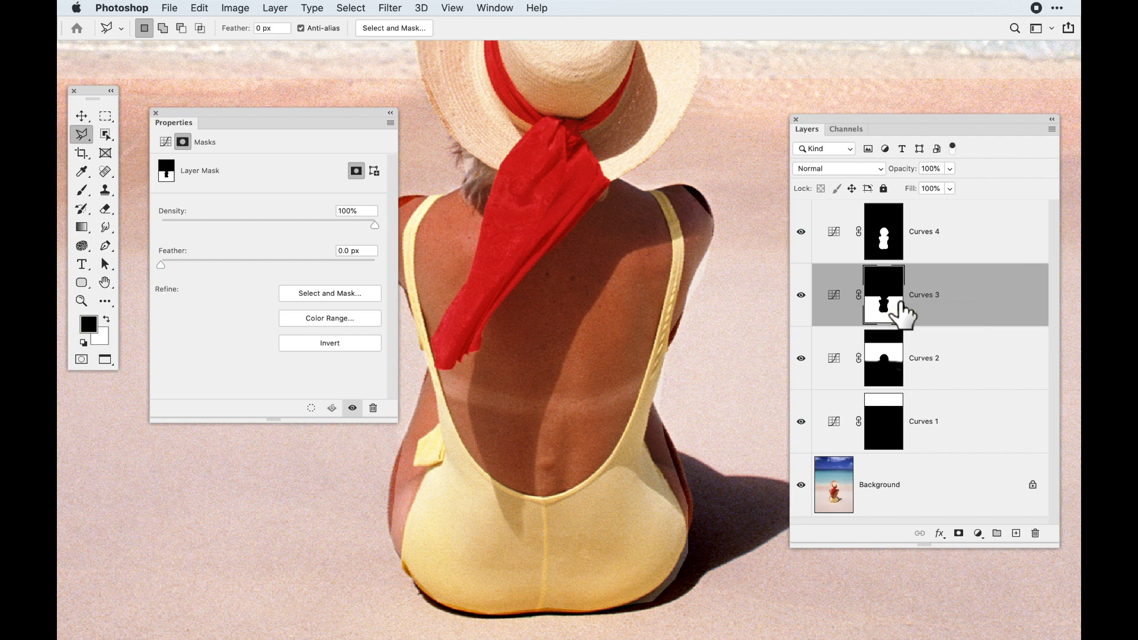
left_click(490, 6)
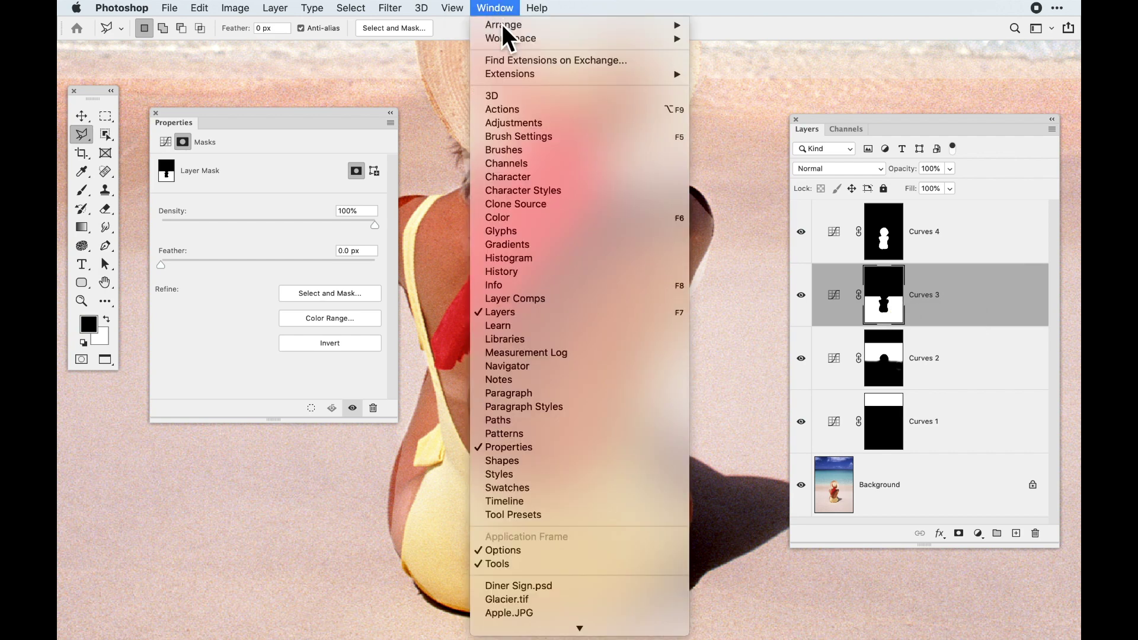
left_click(265, 241)
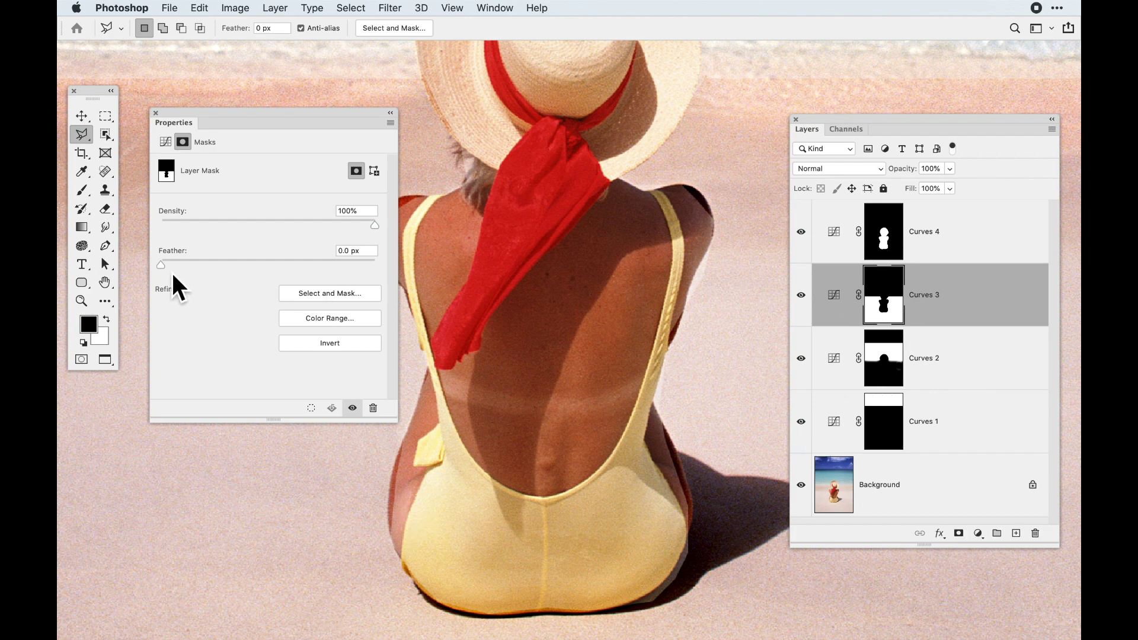
left_click_drag(166, 267, 198, 264)
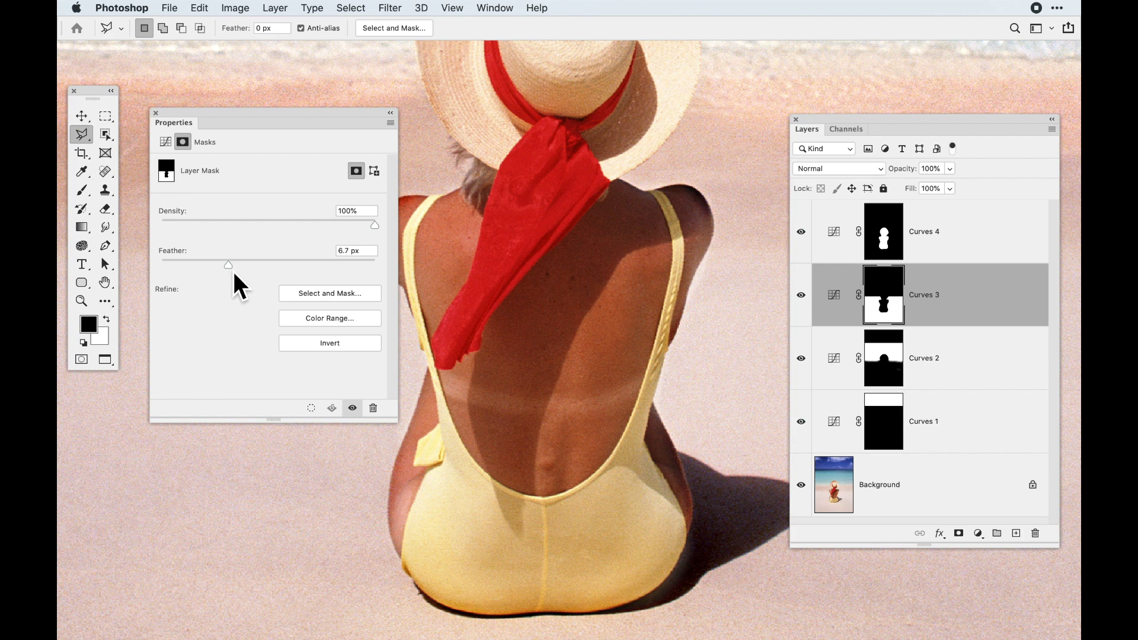
left_click_drag(236, 120, 205, 135)
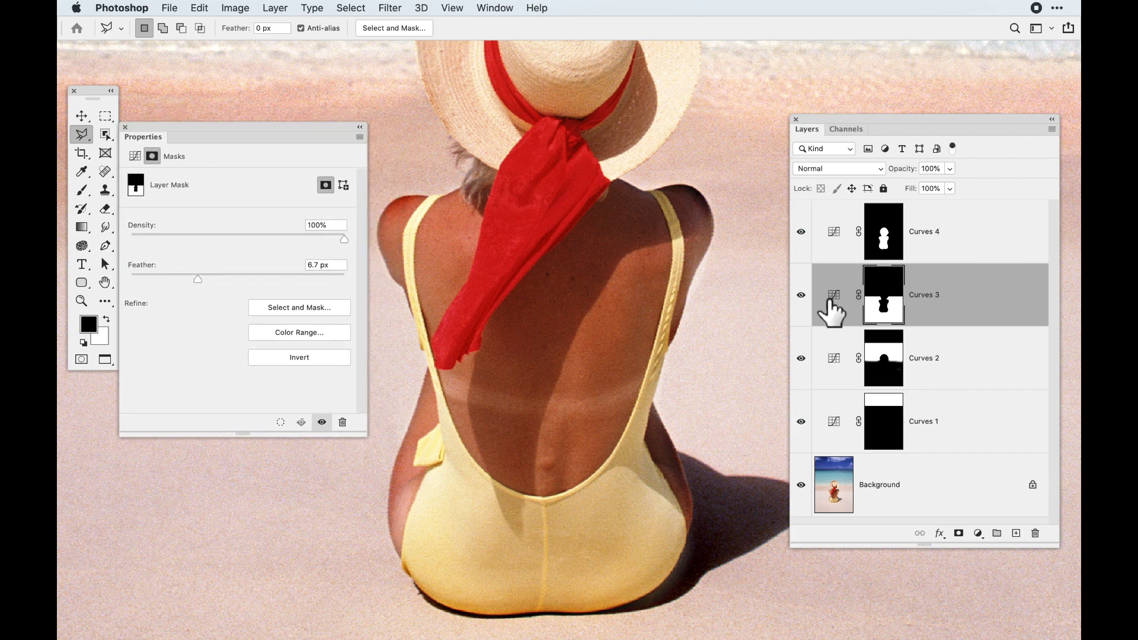
mouse_move(191, 283)
left_mouse_down()
mouse_move(158, 282)
mouse_move(212, 282)
left_mouse_up()
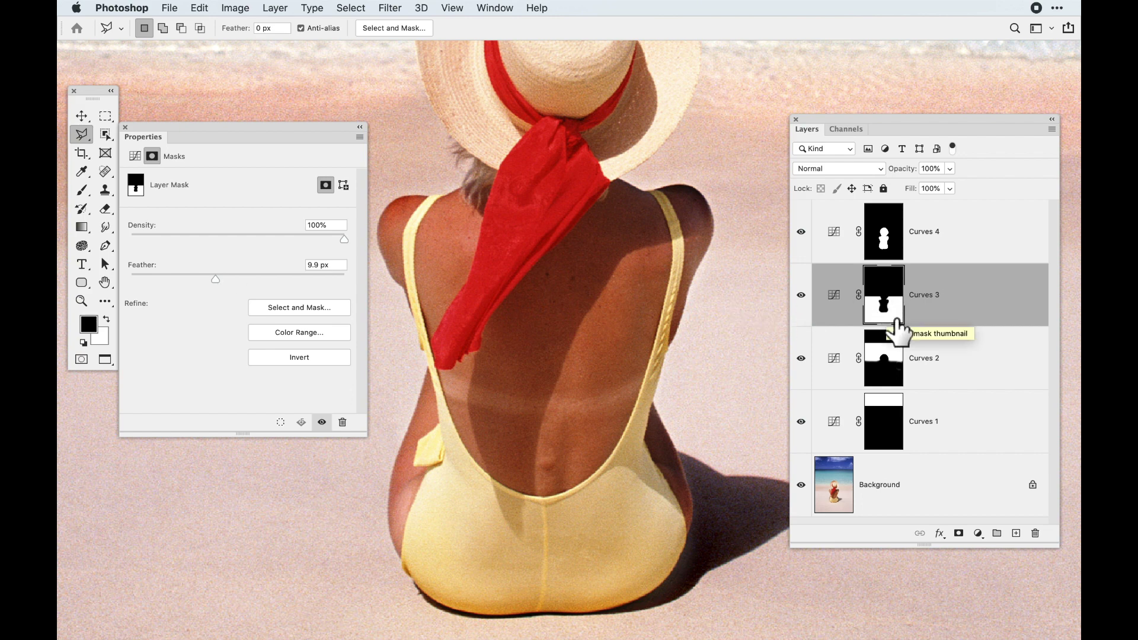
left_click(126, 128)
- Compare the whole beach photo before and after the corrections by isolating the Background layer and restoring the Curves layers
key("super+minus")
key("super+minus")
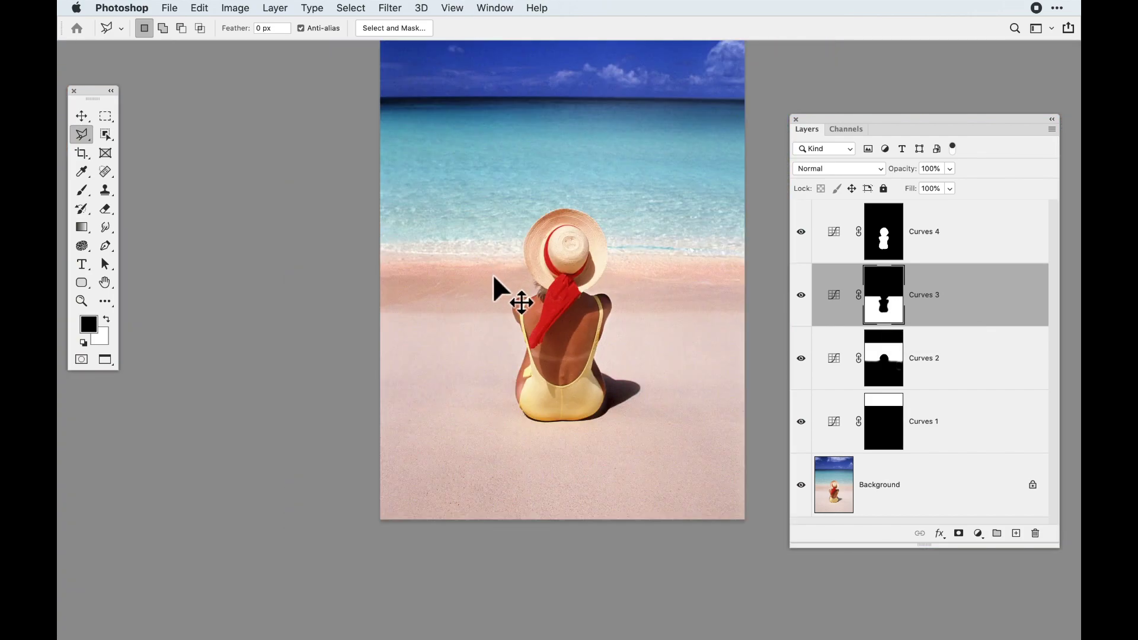
left_click_drag(554, 275, 515, 367)
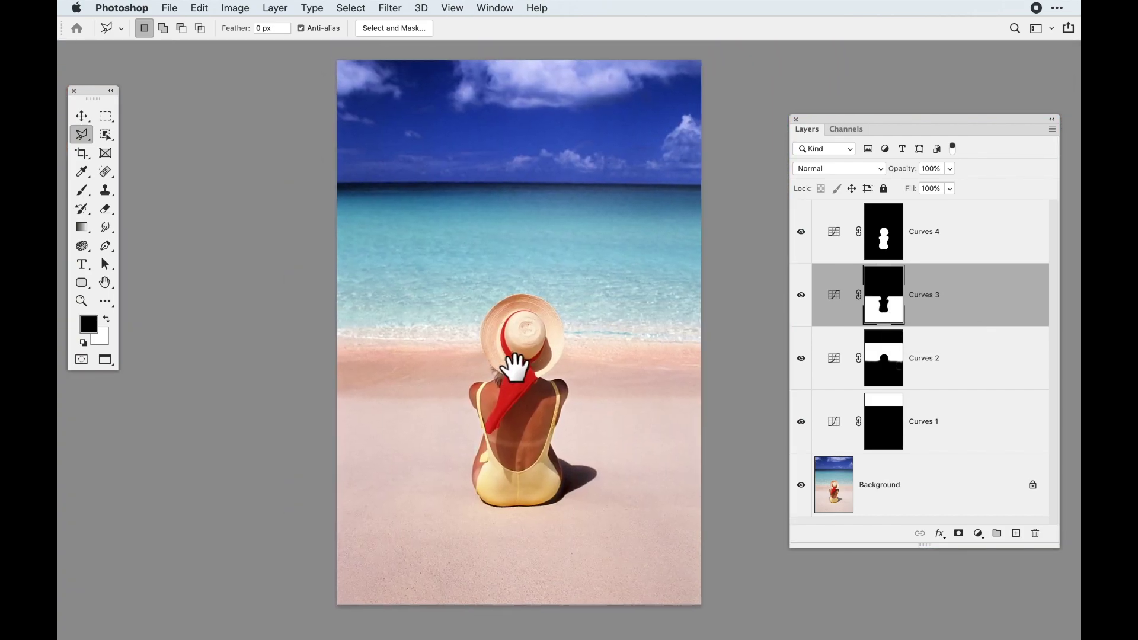
left_click(801, 486, "alt")
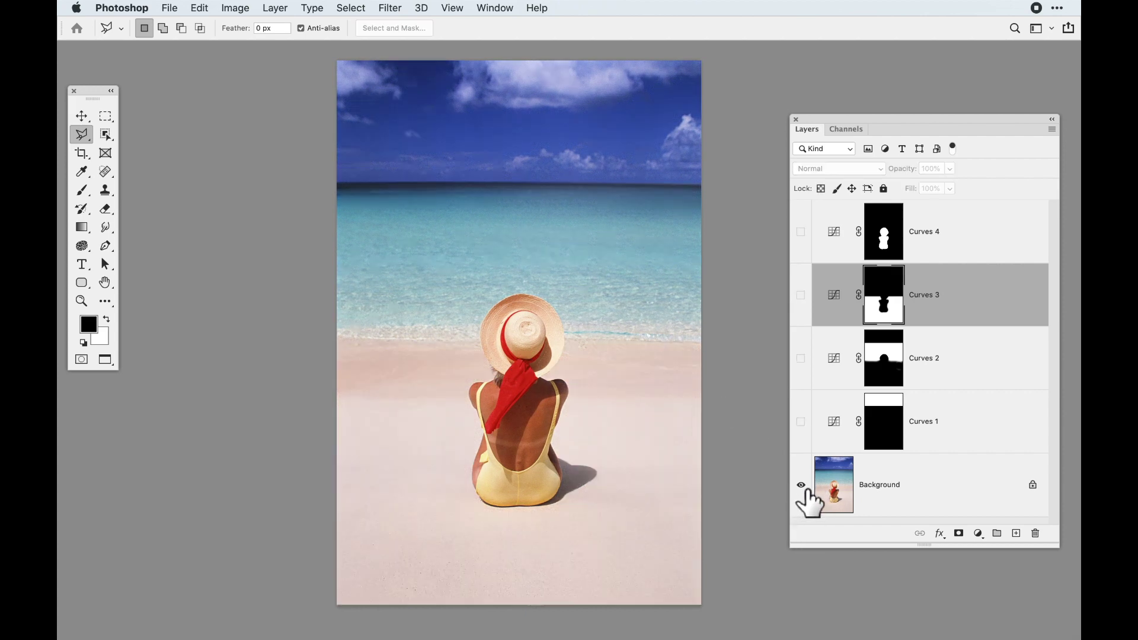
left_click(807, 491, "alt")
left_click(806, 491, "alt")
left_click(806, 491, "alt")
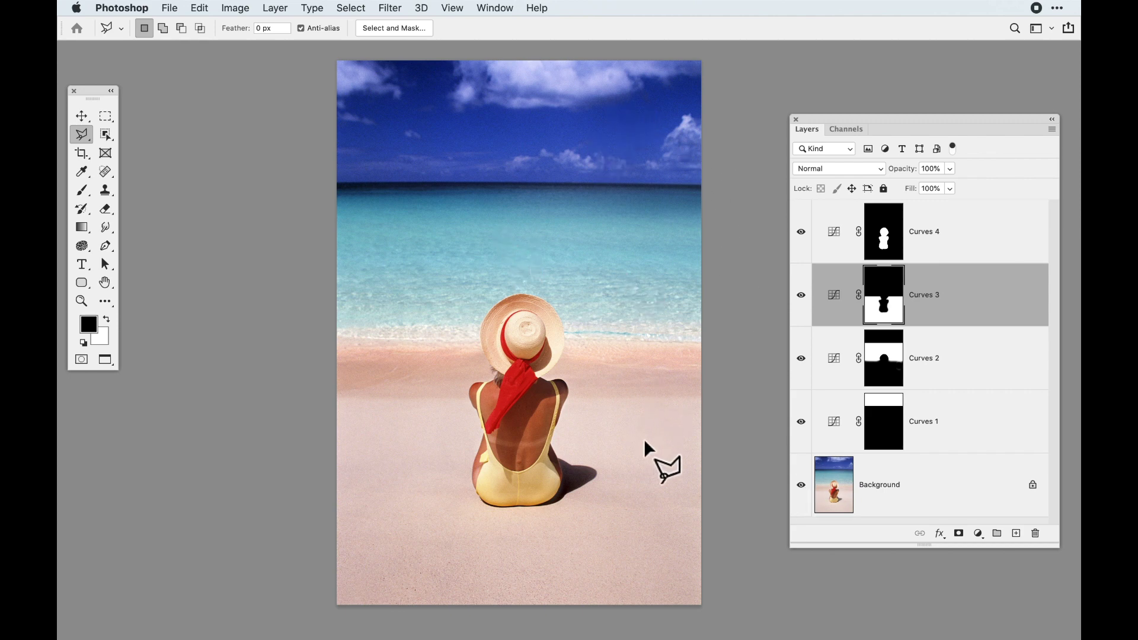
- Review the sand Curves layer's Red channel curve without changing it, and close its settings
double_click(836, 305)
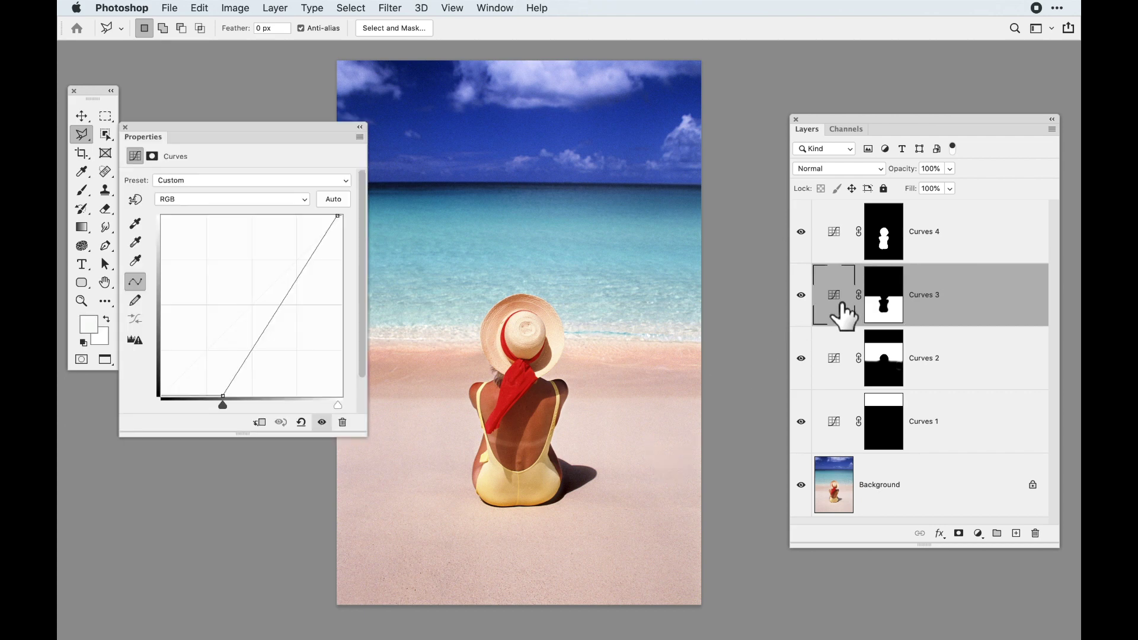
left_click(250, 202)
left_click(244, 211)
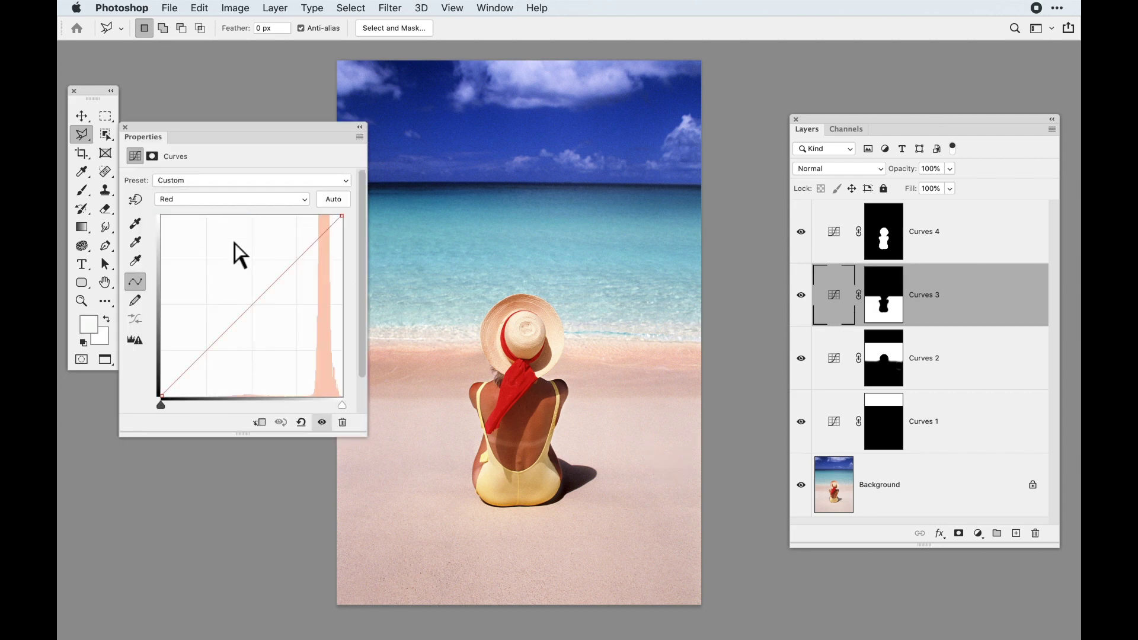
left_click(221, 198)
left_click(213, 198)
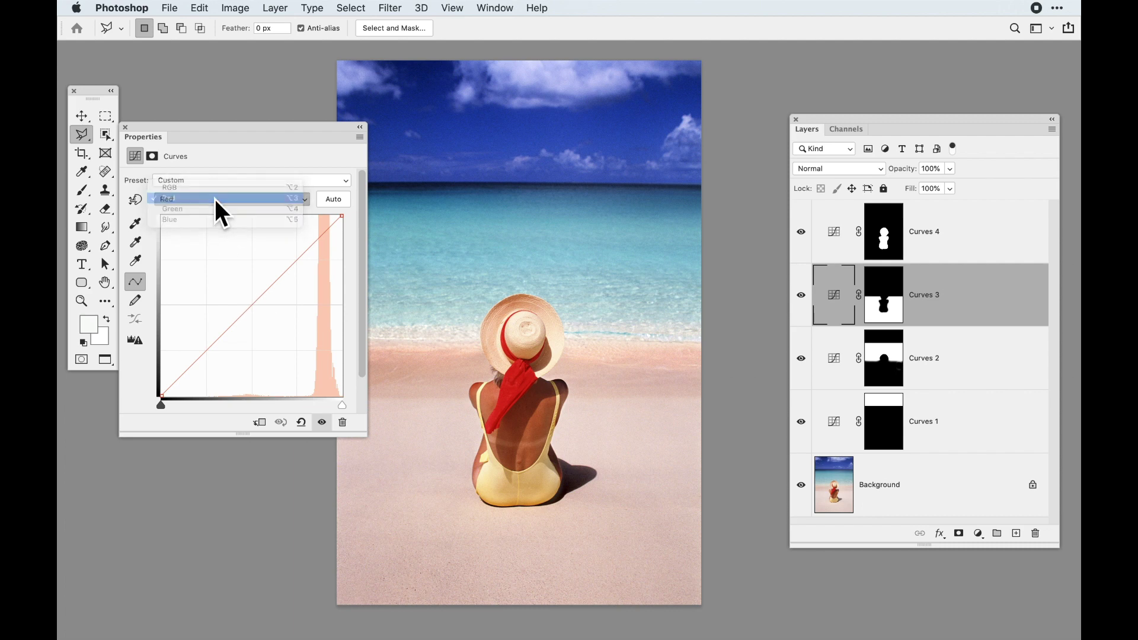
left_click(125, 127)
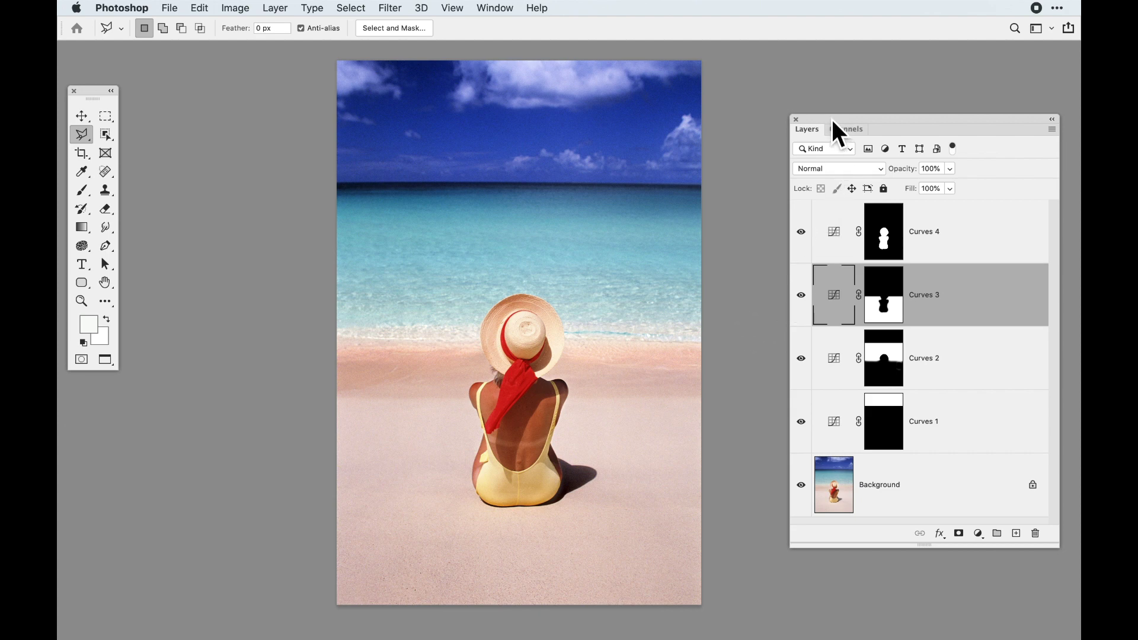
left_click_drag(831, 119, 818, 119)
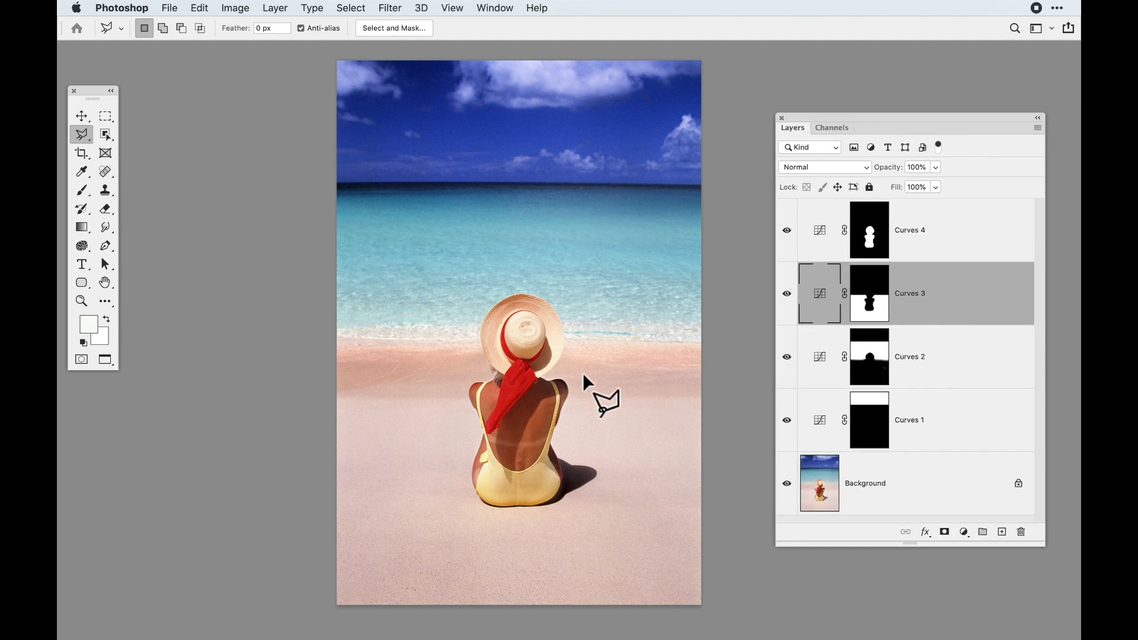